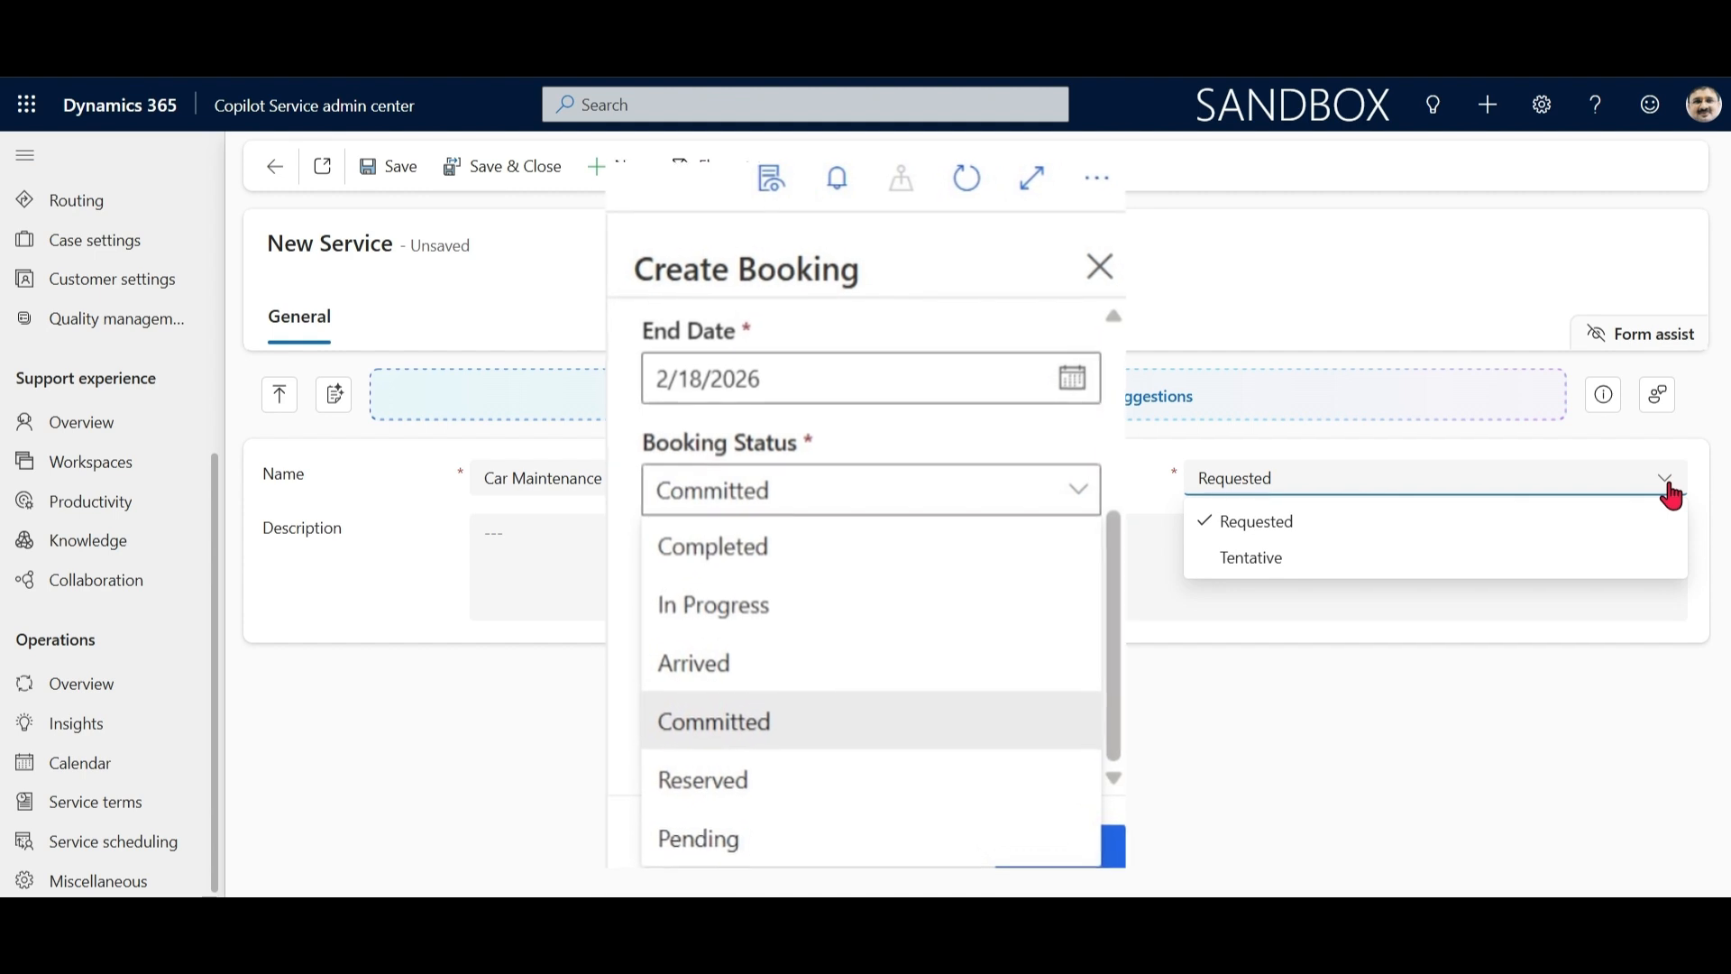
Step: Save the Car Maintenance service with the initial status reason Requested and open its resource requirements
{"action": "left_click", "coordinate": [1442, 525]}
{"action": "left_click", "coordinate": [400, 171]}
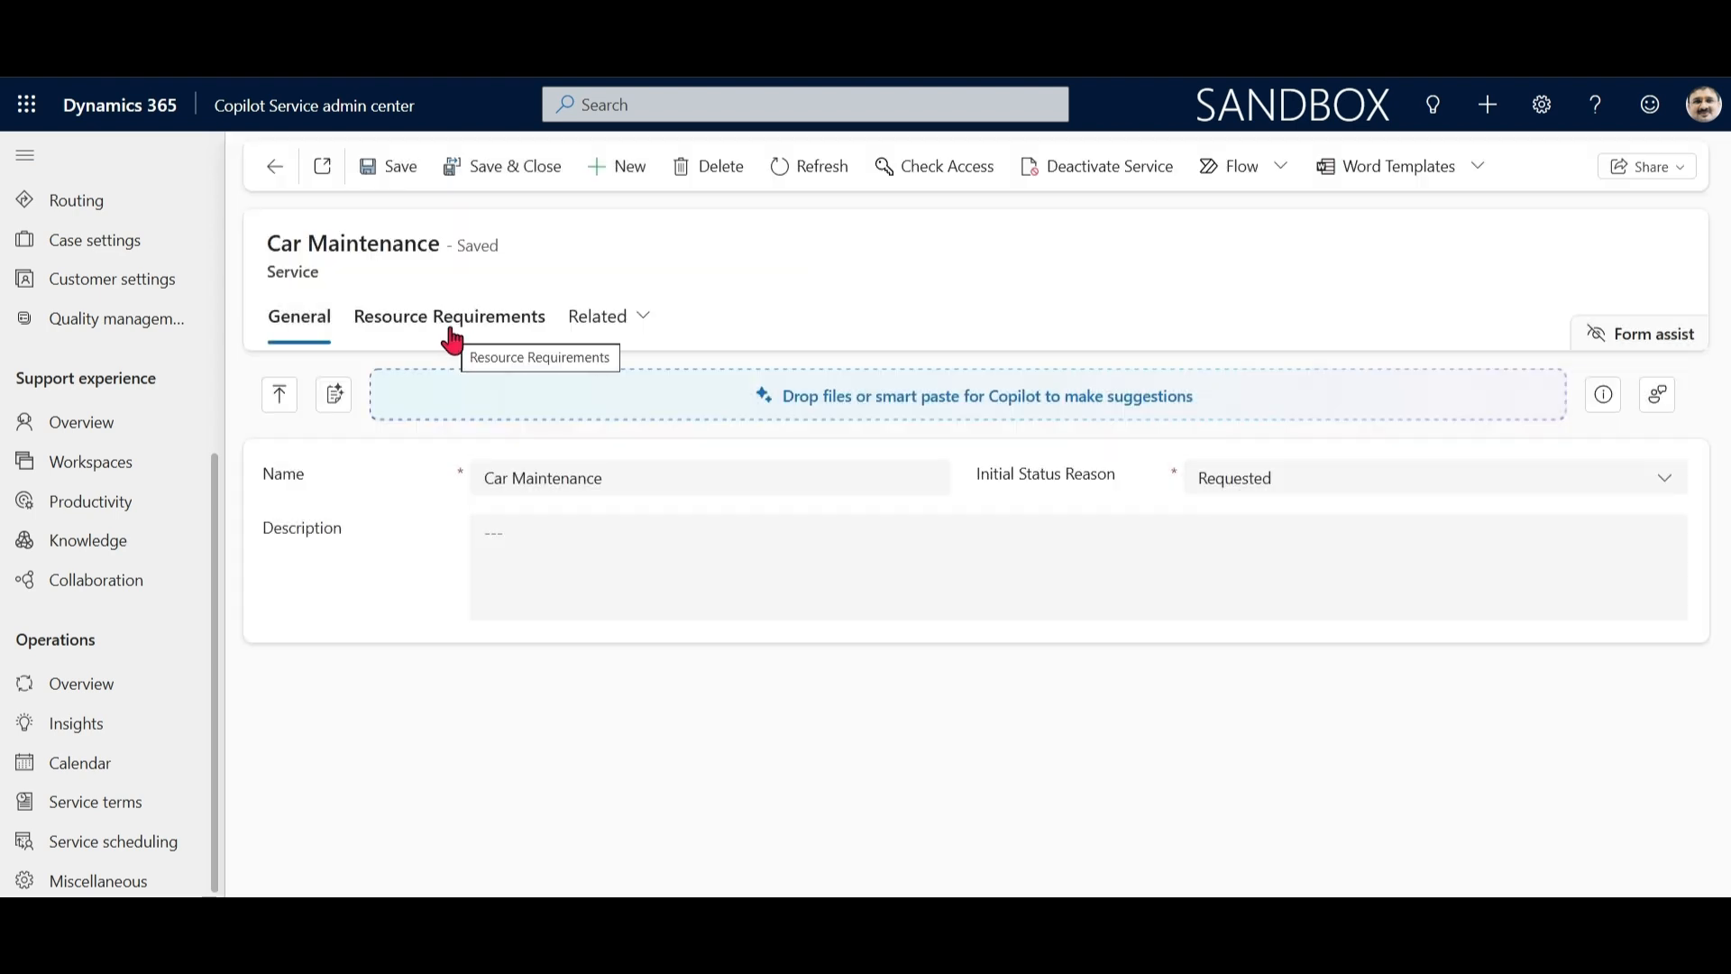
{"action": "left_click", "coordinate": [452, 340]}
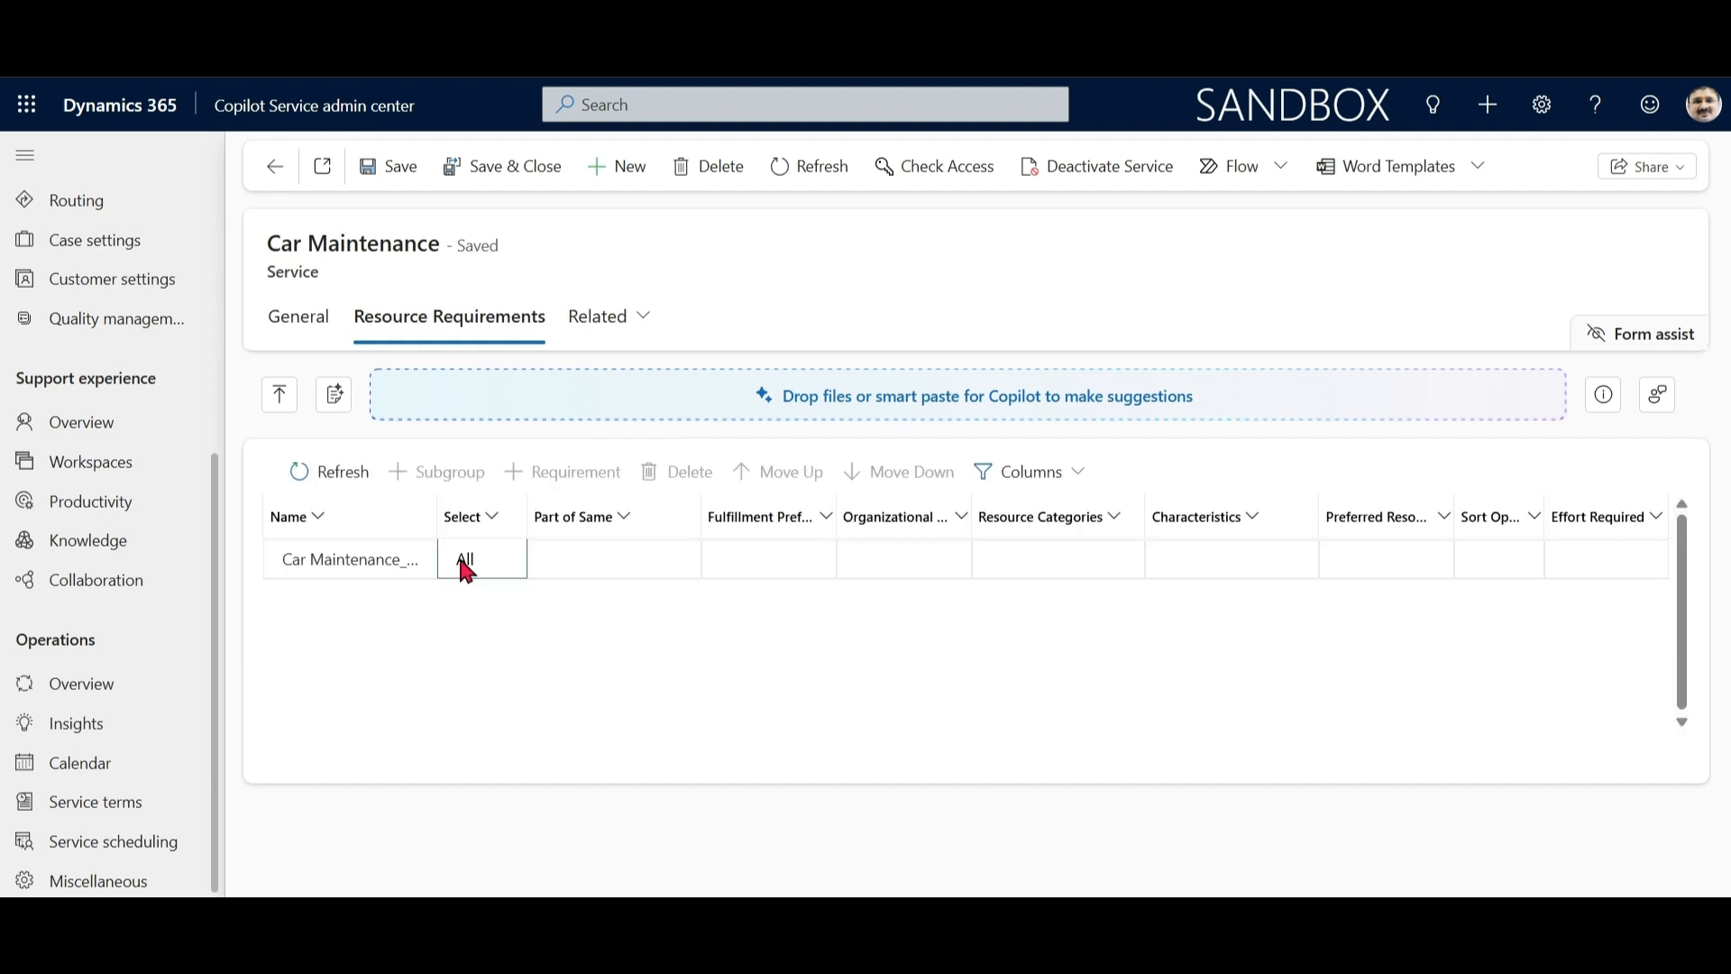
Step: Widen the Name column and add a subgroup named "Scenario 1" under Car Maintenance_rg
{"action": "left_click_drag", "start_coordinate": [437, 515], "coordinate": [475, 518]}
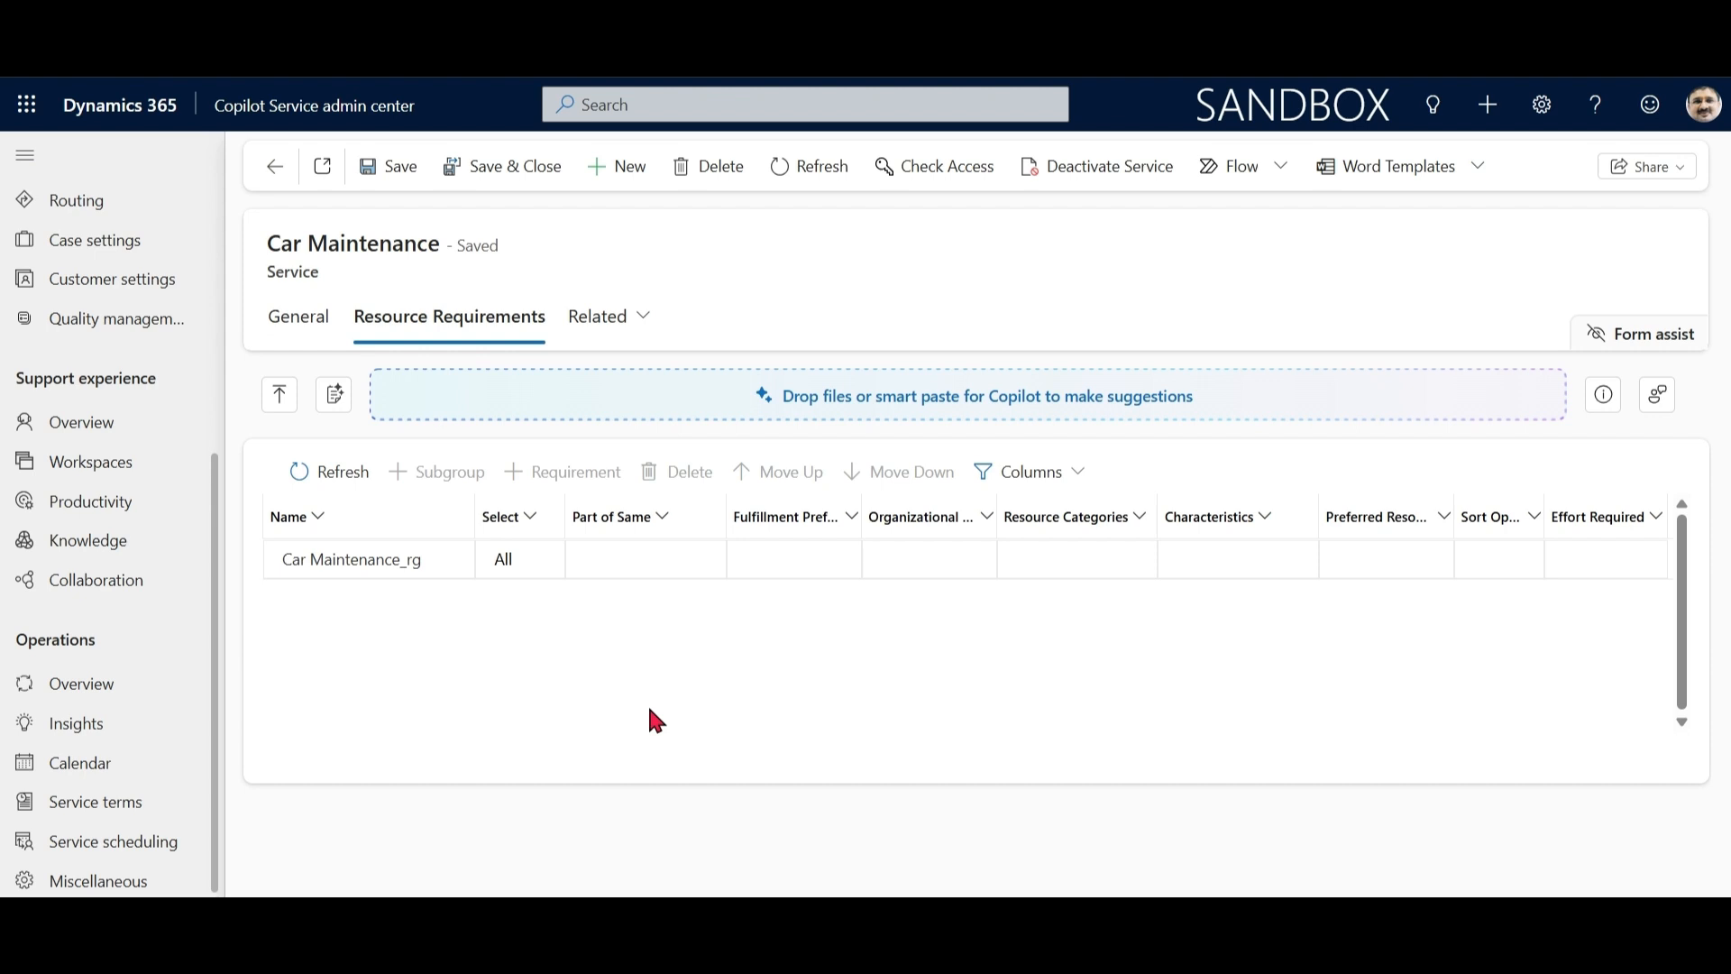
{"action": "left_click", "coordinate": [409, 567]}
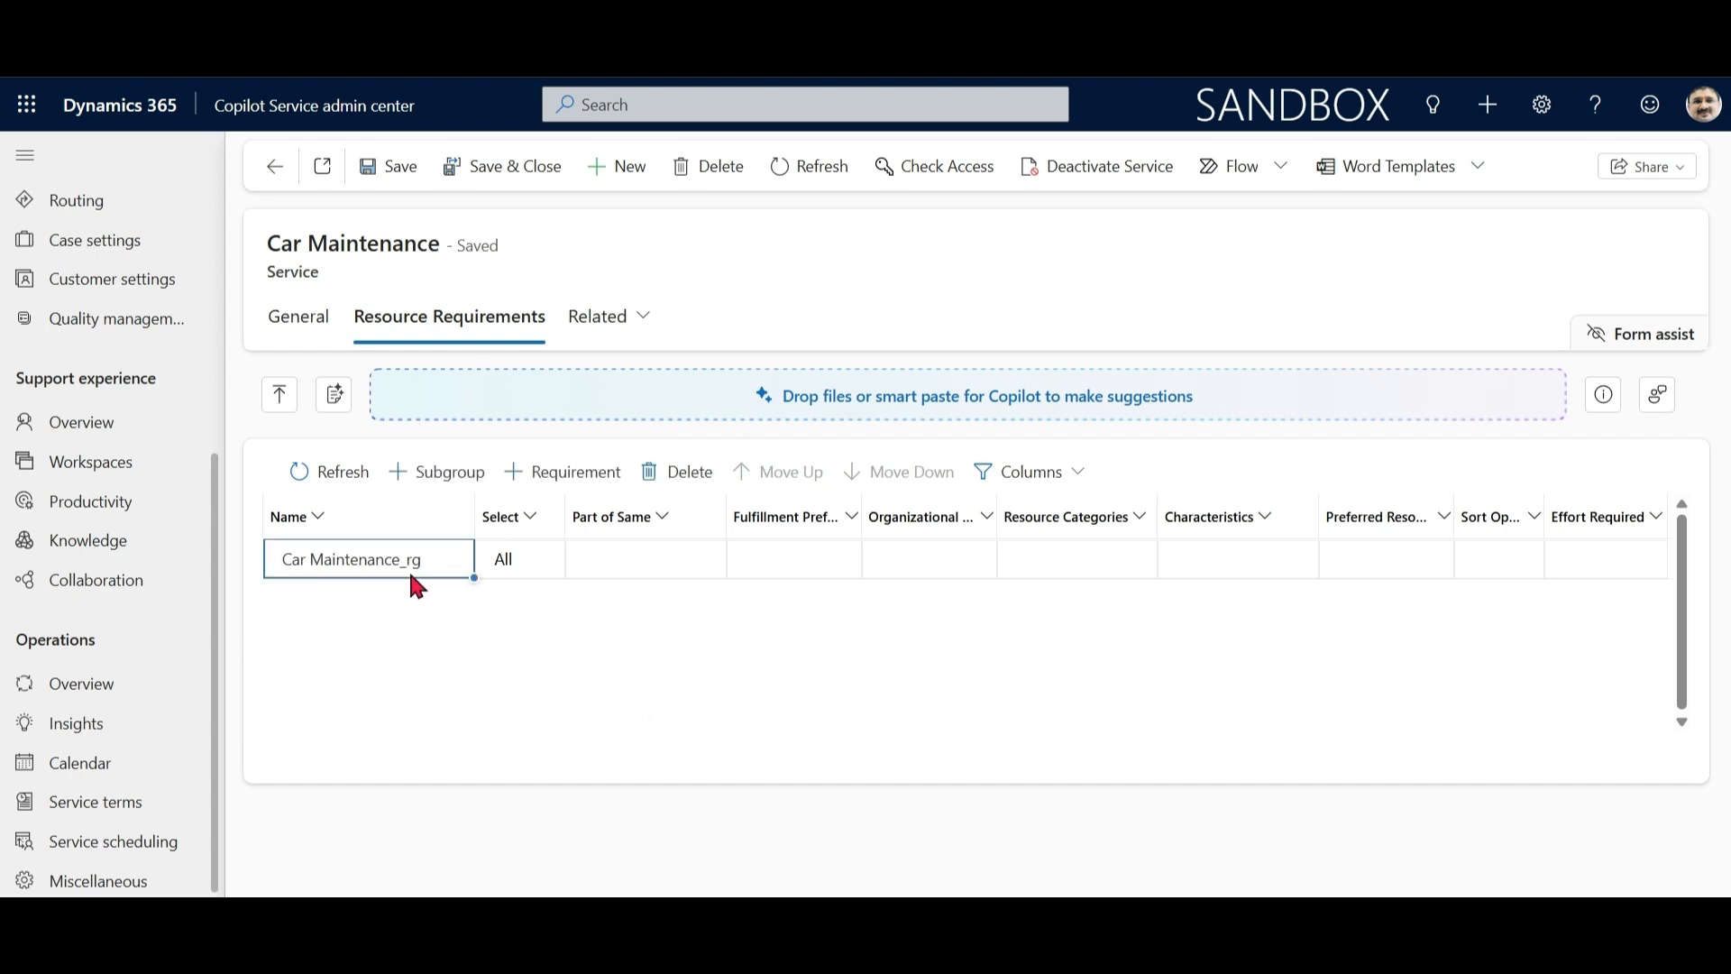
{"action": "left_click", "coordinate": [437, 478]}
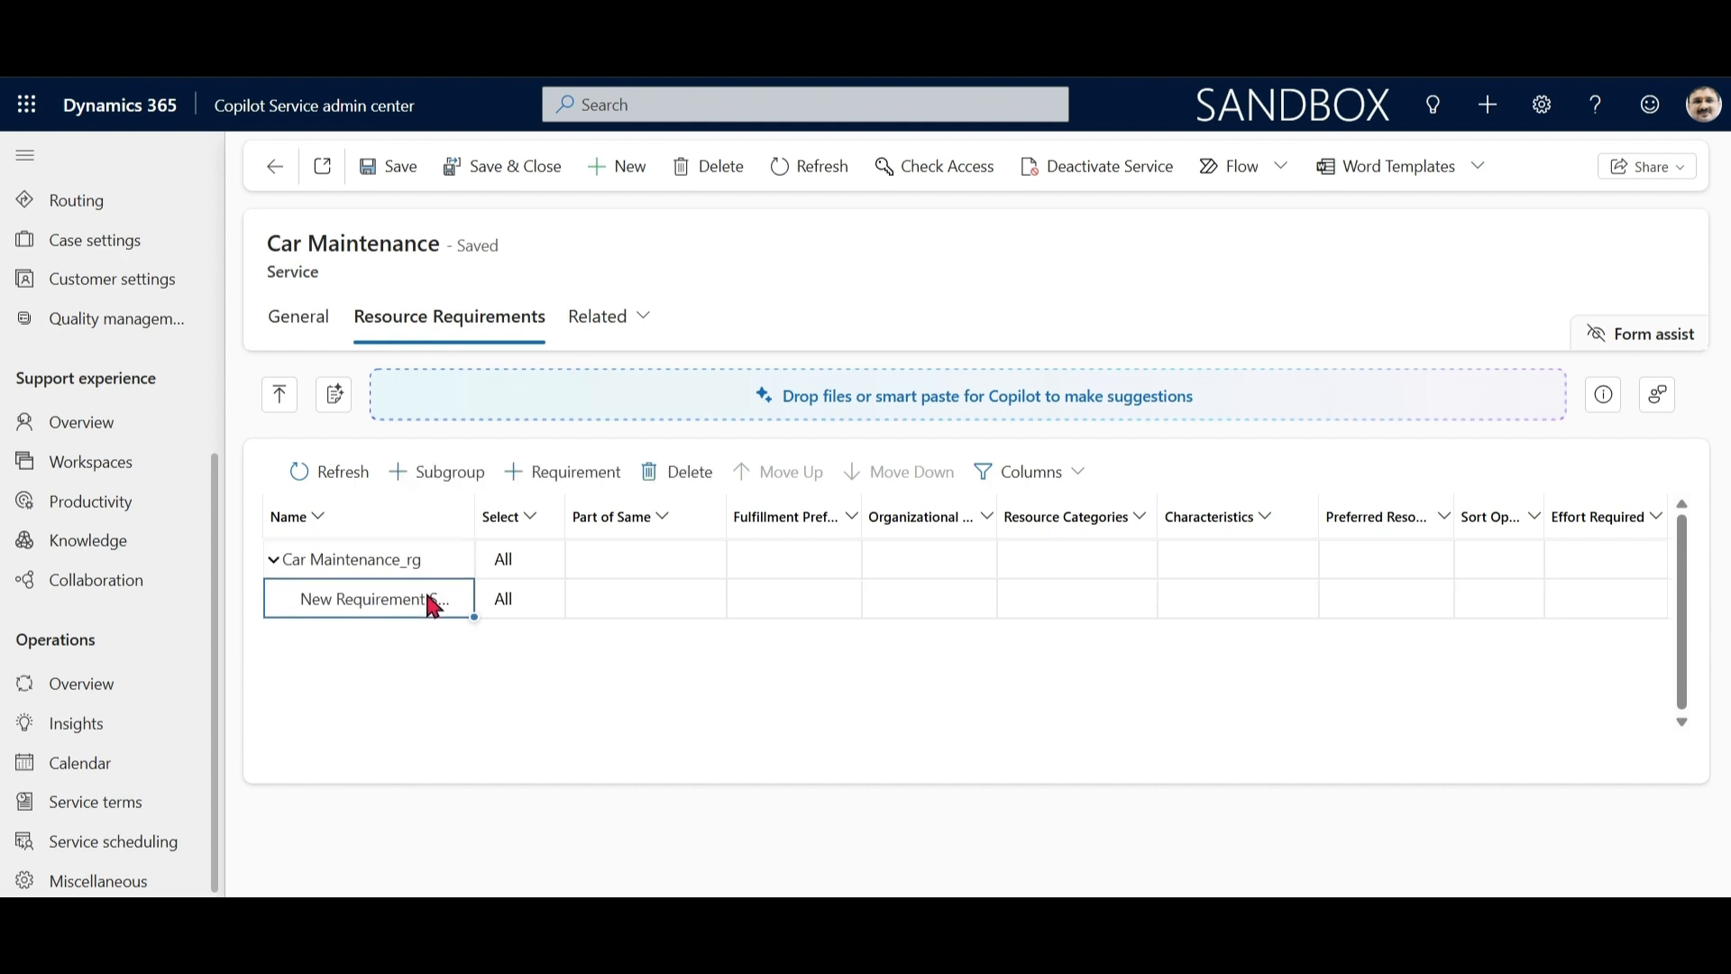
{"action": "double_click", "coordinate": [415, 599]}
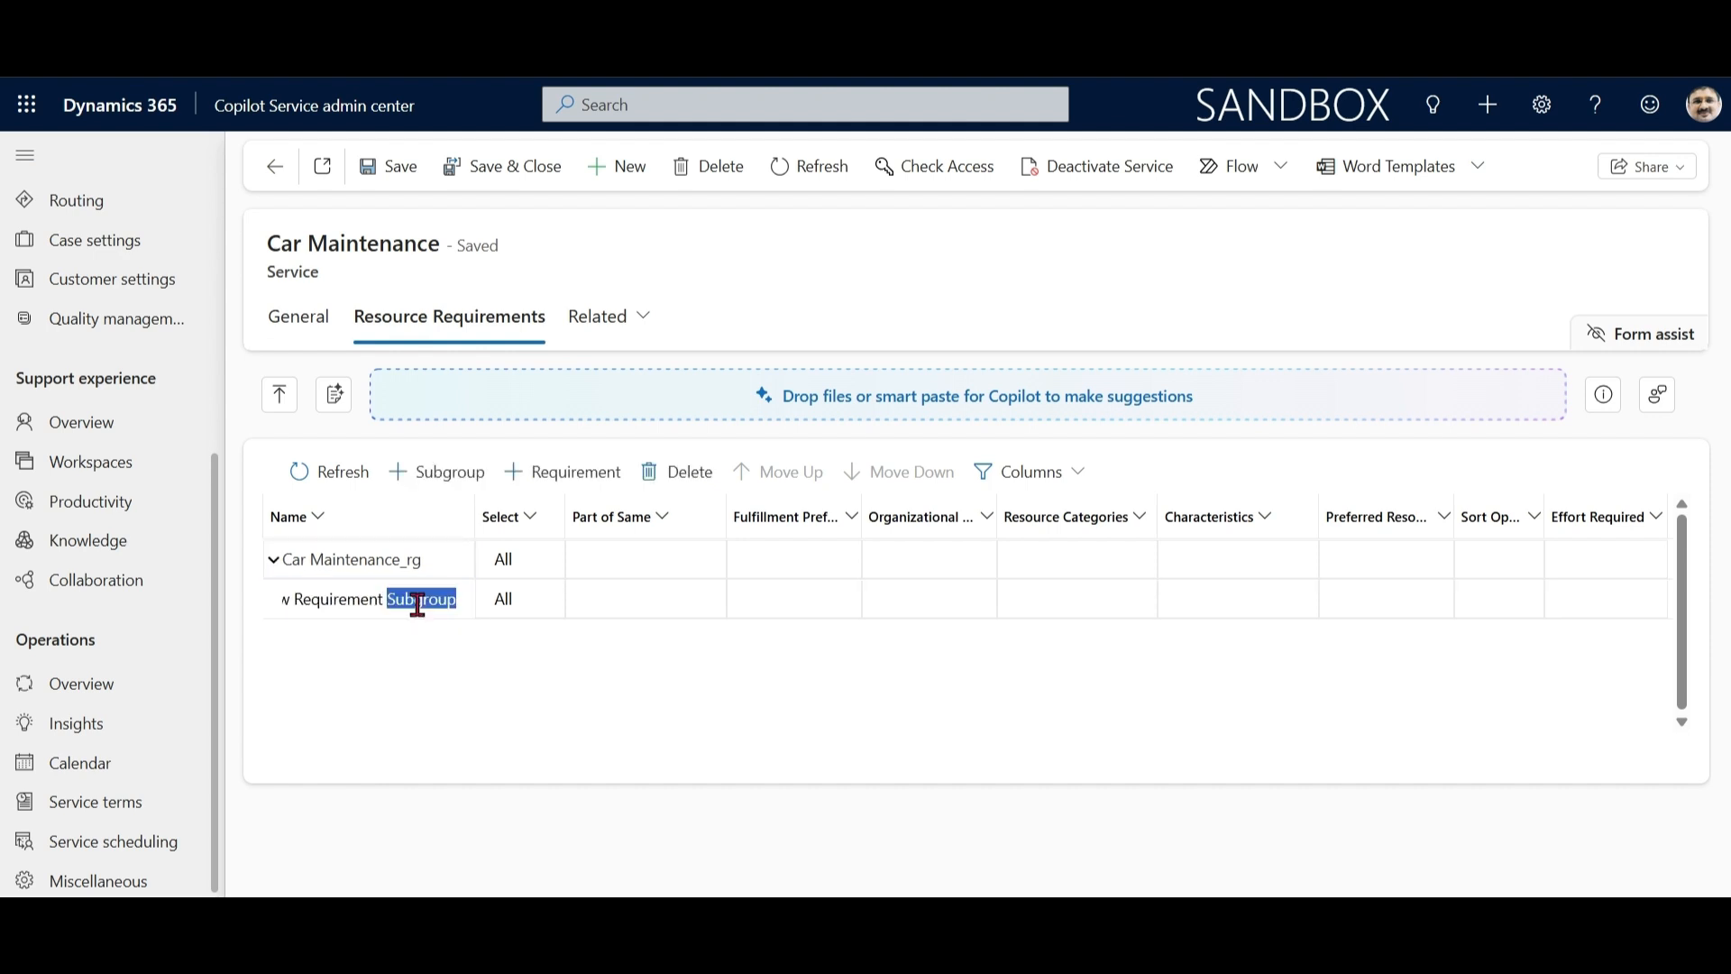
{"action": "key", "text": "BackSpace"}
{"action": "key", "text": "BackSpace"}
{"action": "key", "text": "BackSpace"}
{"action": "key", "text": "BackSpace"}
{"action": "key", "text": "BackSpace"}
{"action": "key", "text": "BackSpace"}
{"action": "key", "text": "BackSpace"}
{"action": "key", "text": "ctrl+a"}
{"action": "type", "text": "Scenario 1"}
{"action": "key", "text": "Return"}
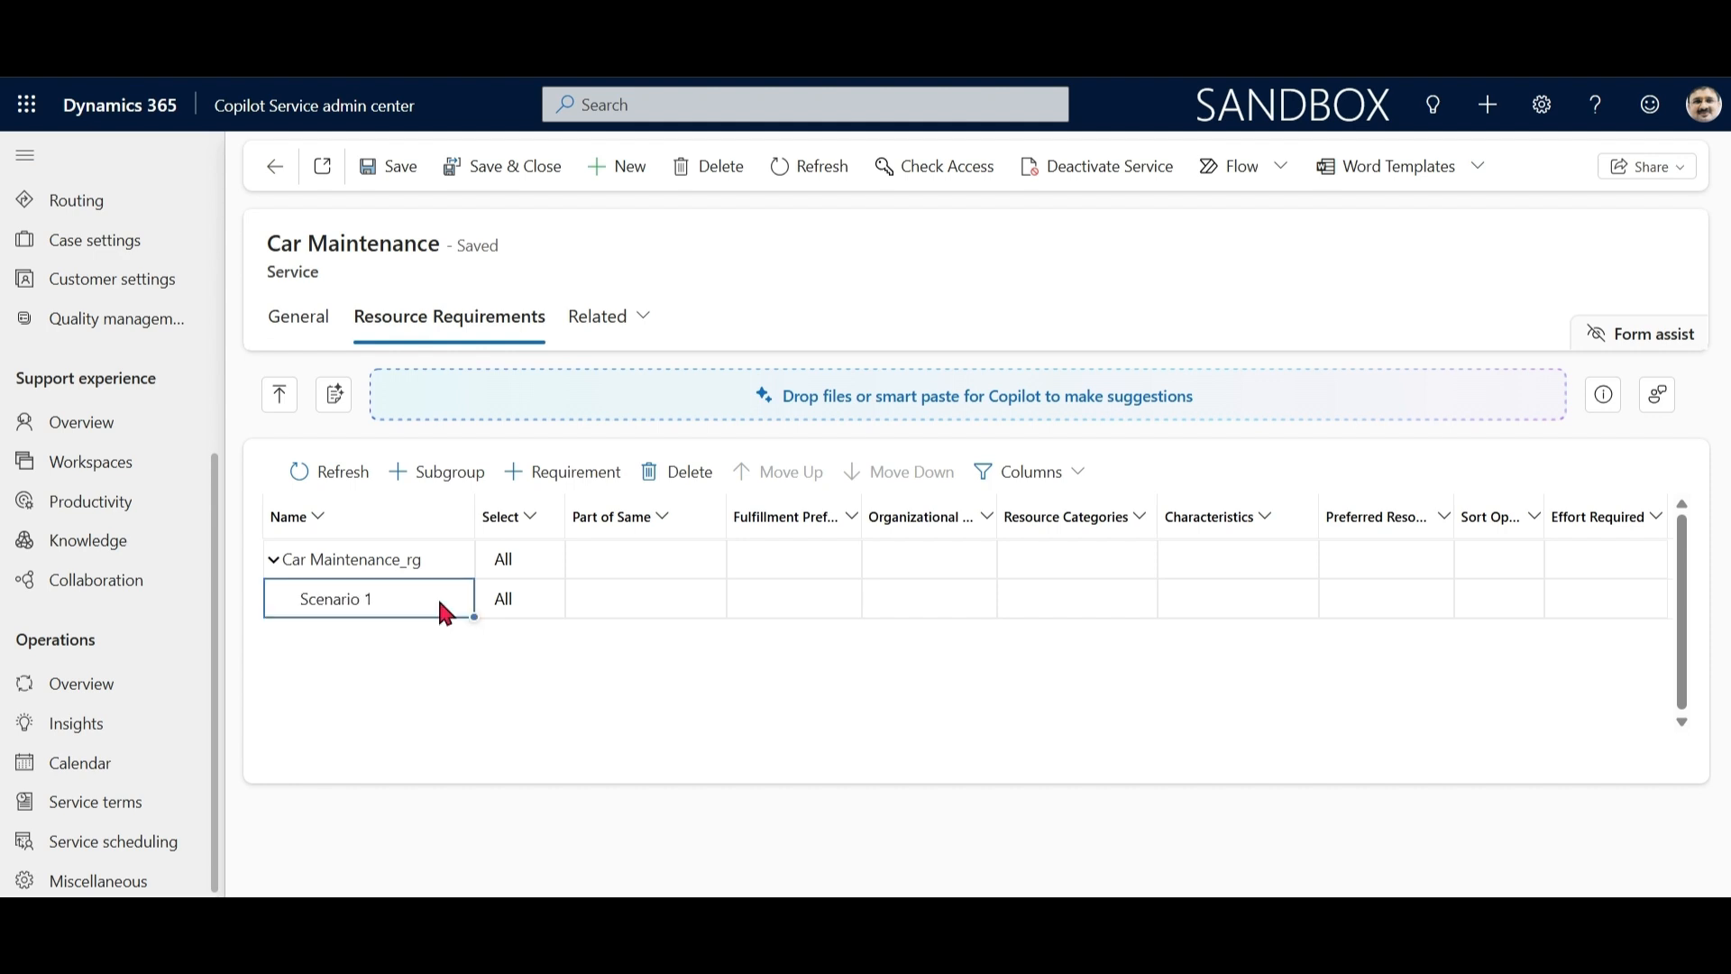
Step: Add a resource requirement named "Person 1" under the Scenario 1 subgroup
{"action": "left_click", "coordinate": [575, 482]}
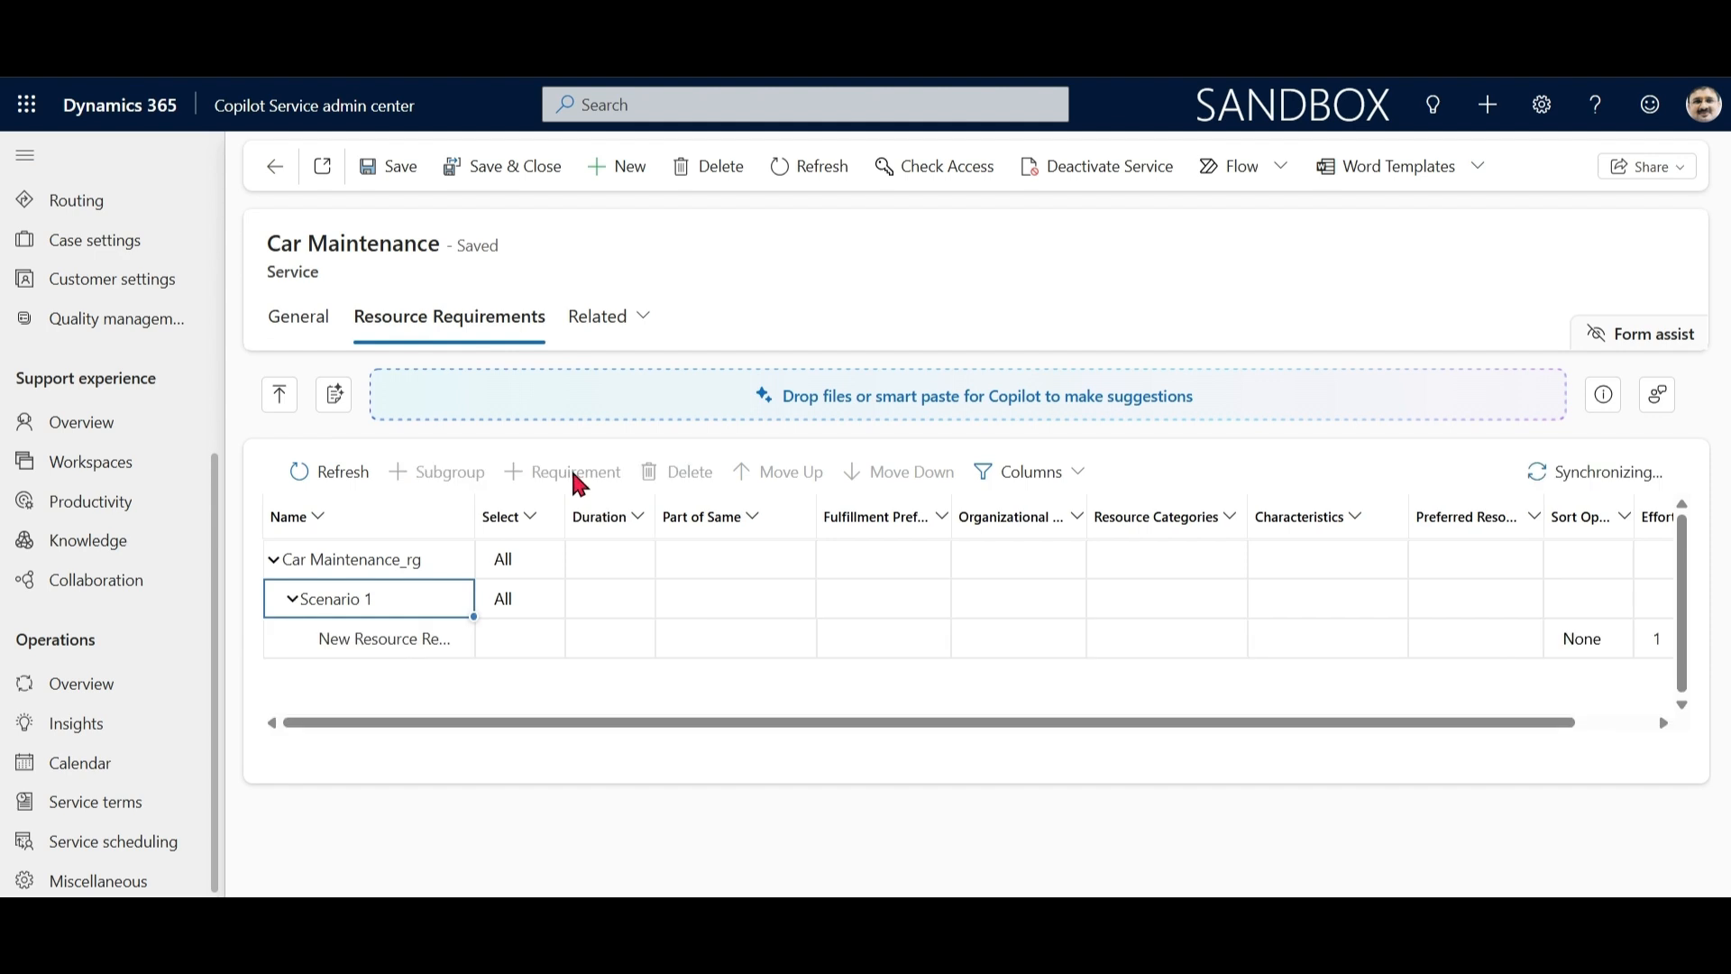
{"action": "left_click", "coordinate": [414, 641]}
{"action": "key", "text": "ctrl+a"}
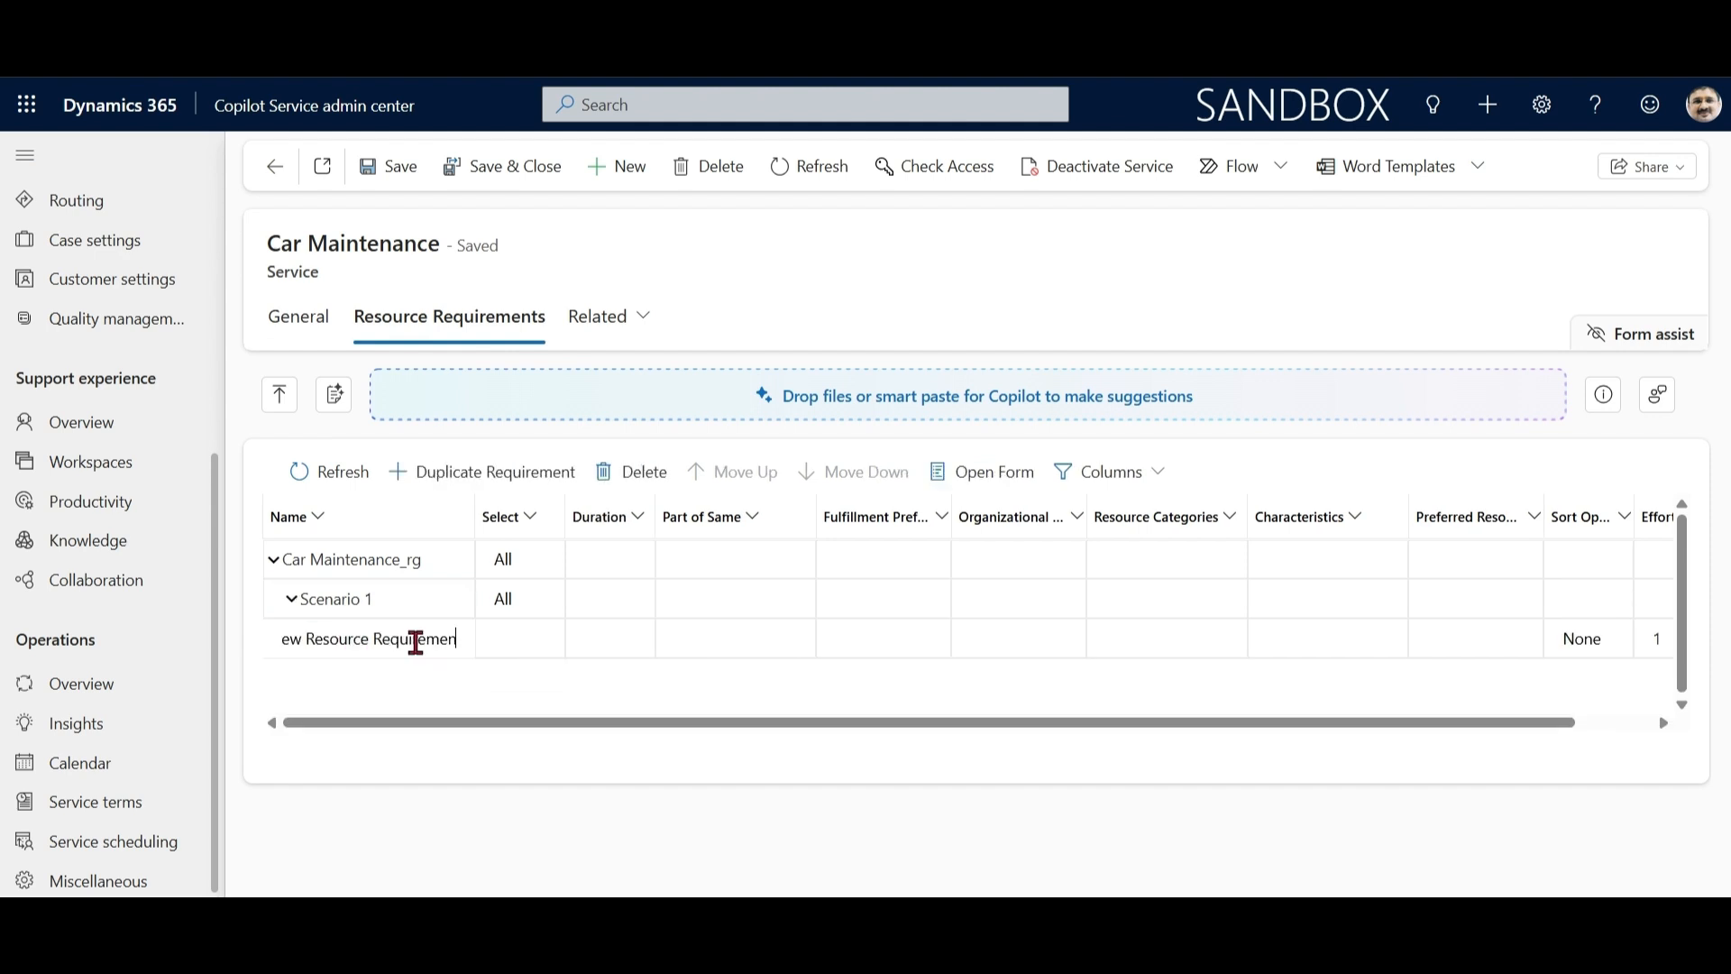
{"action": "key", "text": "BackSpace"}
{"action": "type", "text": "Person 1"}
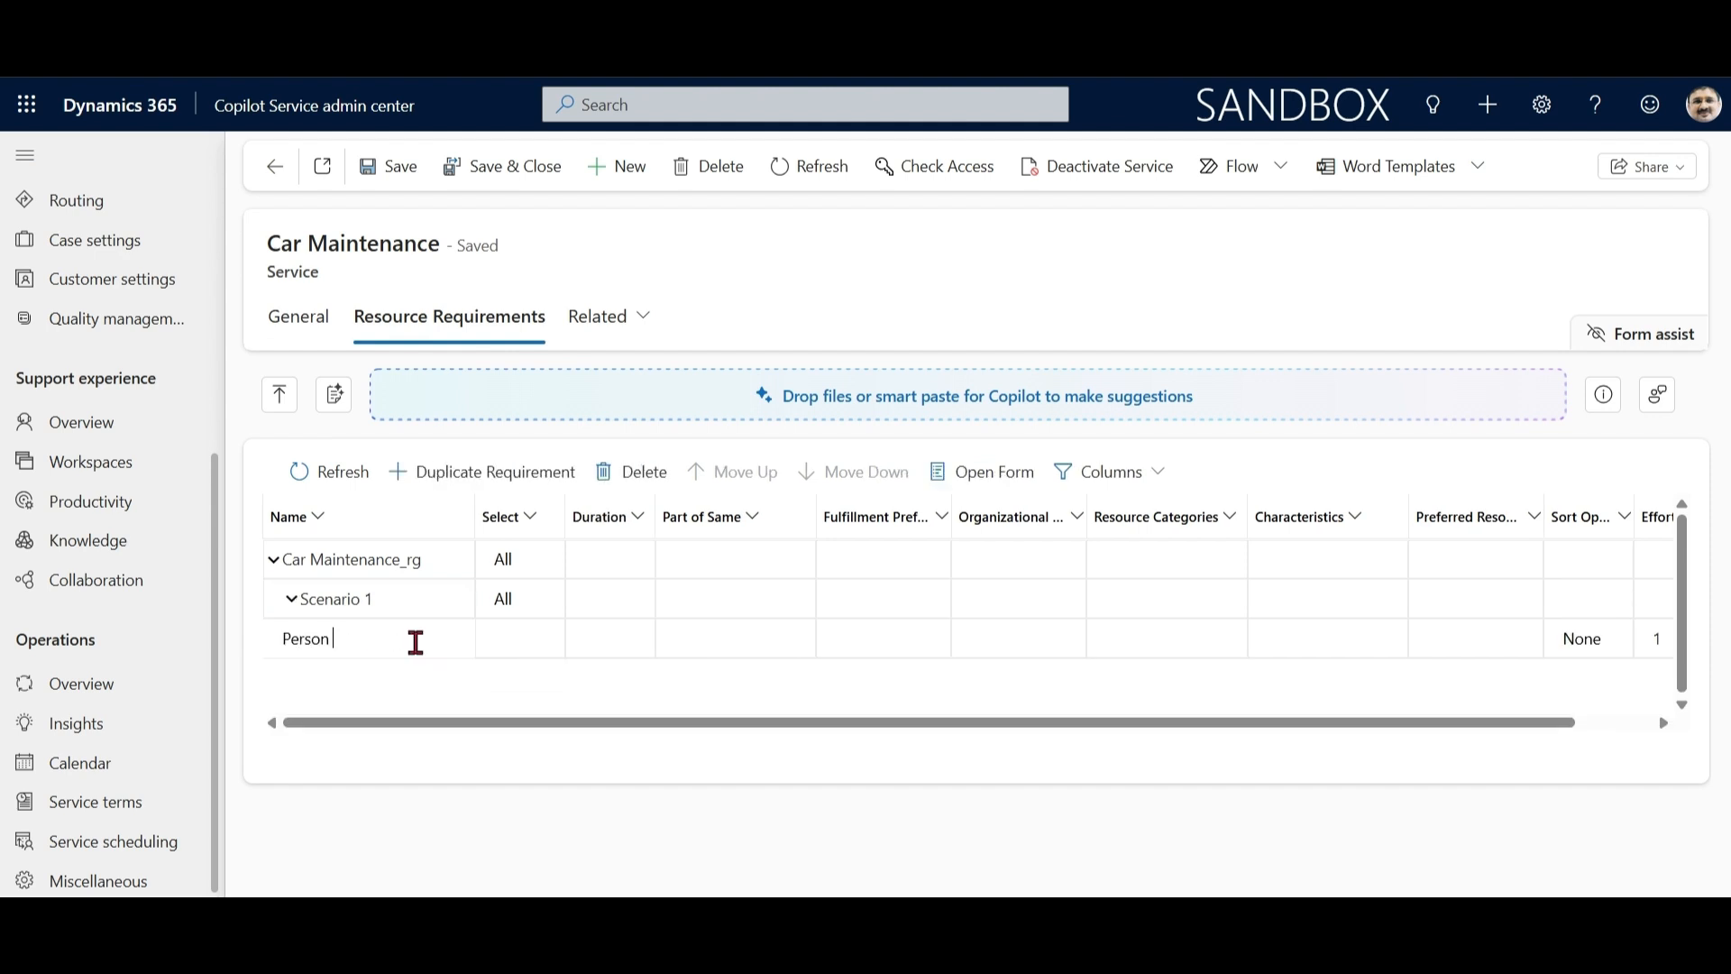
{"action": "left_click", "coordinate": [629, 651]}
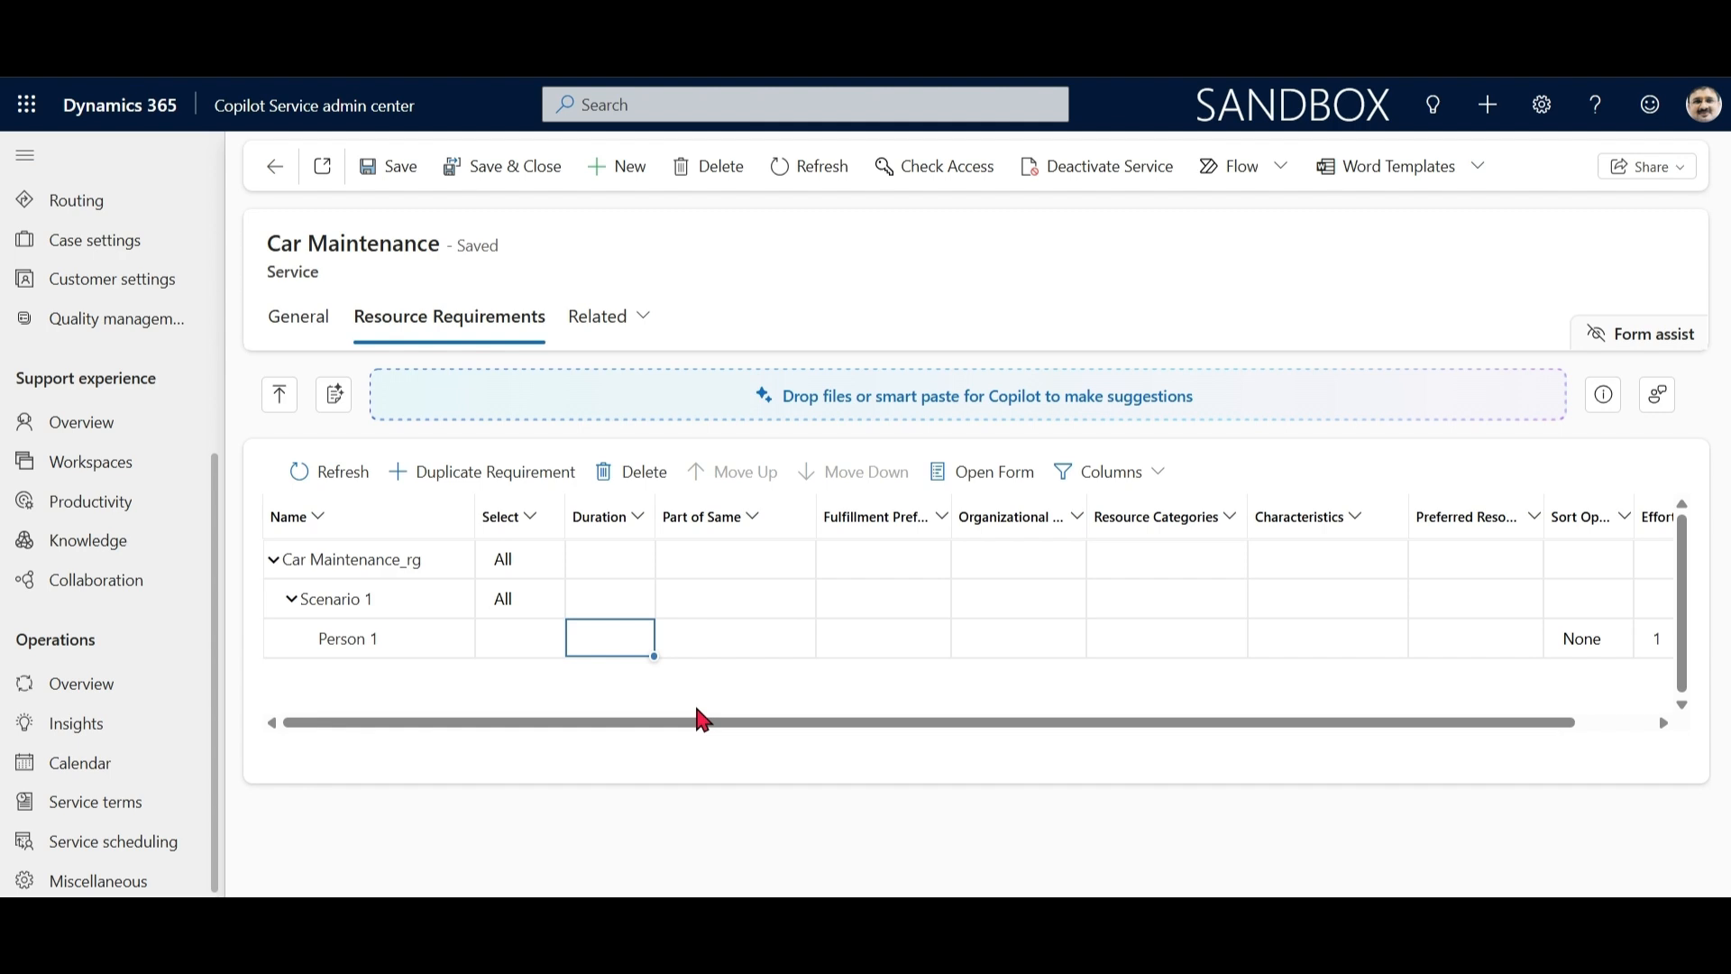
Step: Set the duration of the Car Maintenance_rg requirement group to 90 minutes
{"action": "left_click", "coordinate": [607, 556]}
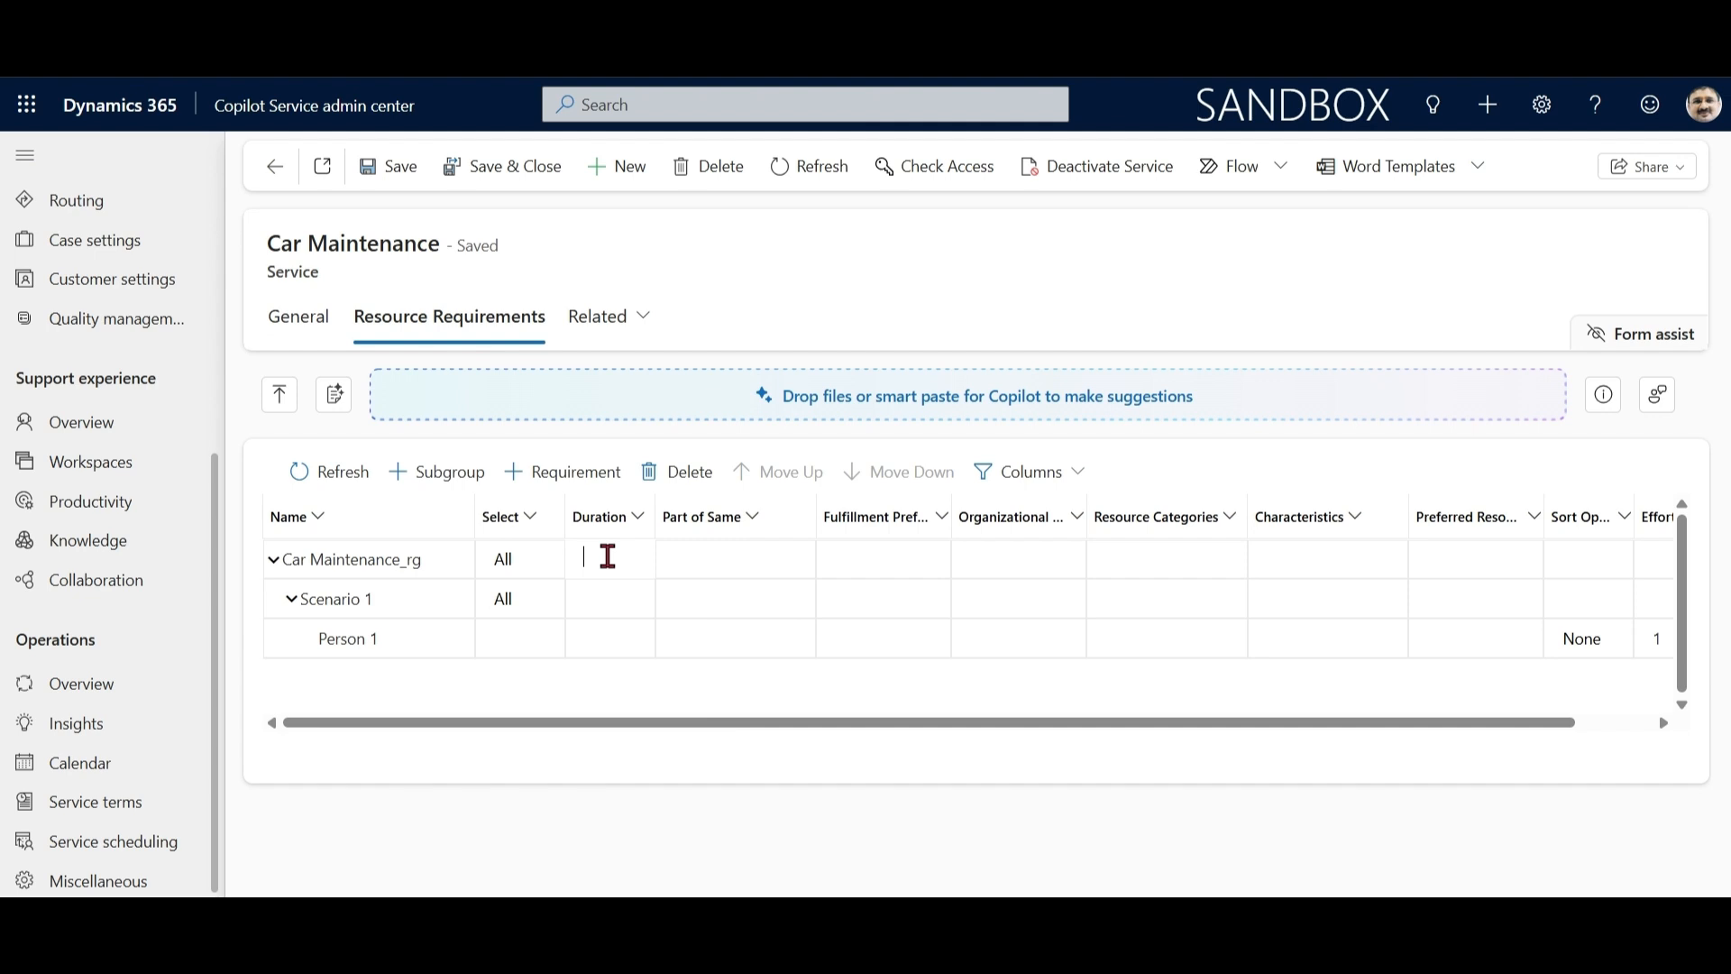
{"action": "type", "text": "90"}
{"action": "left_click", "coordinate": [274, 561]}
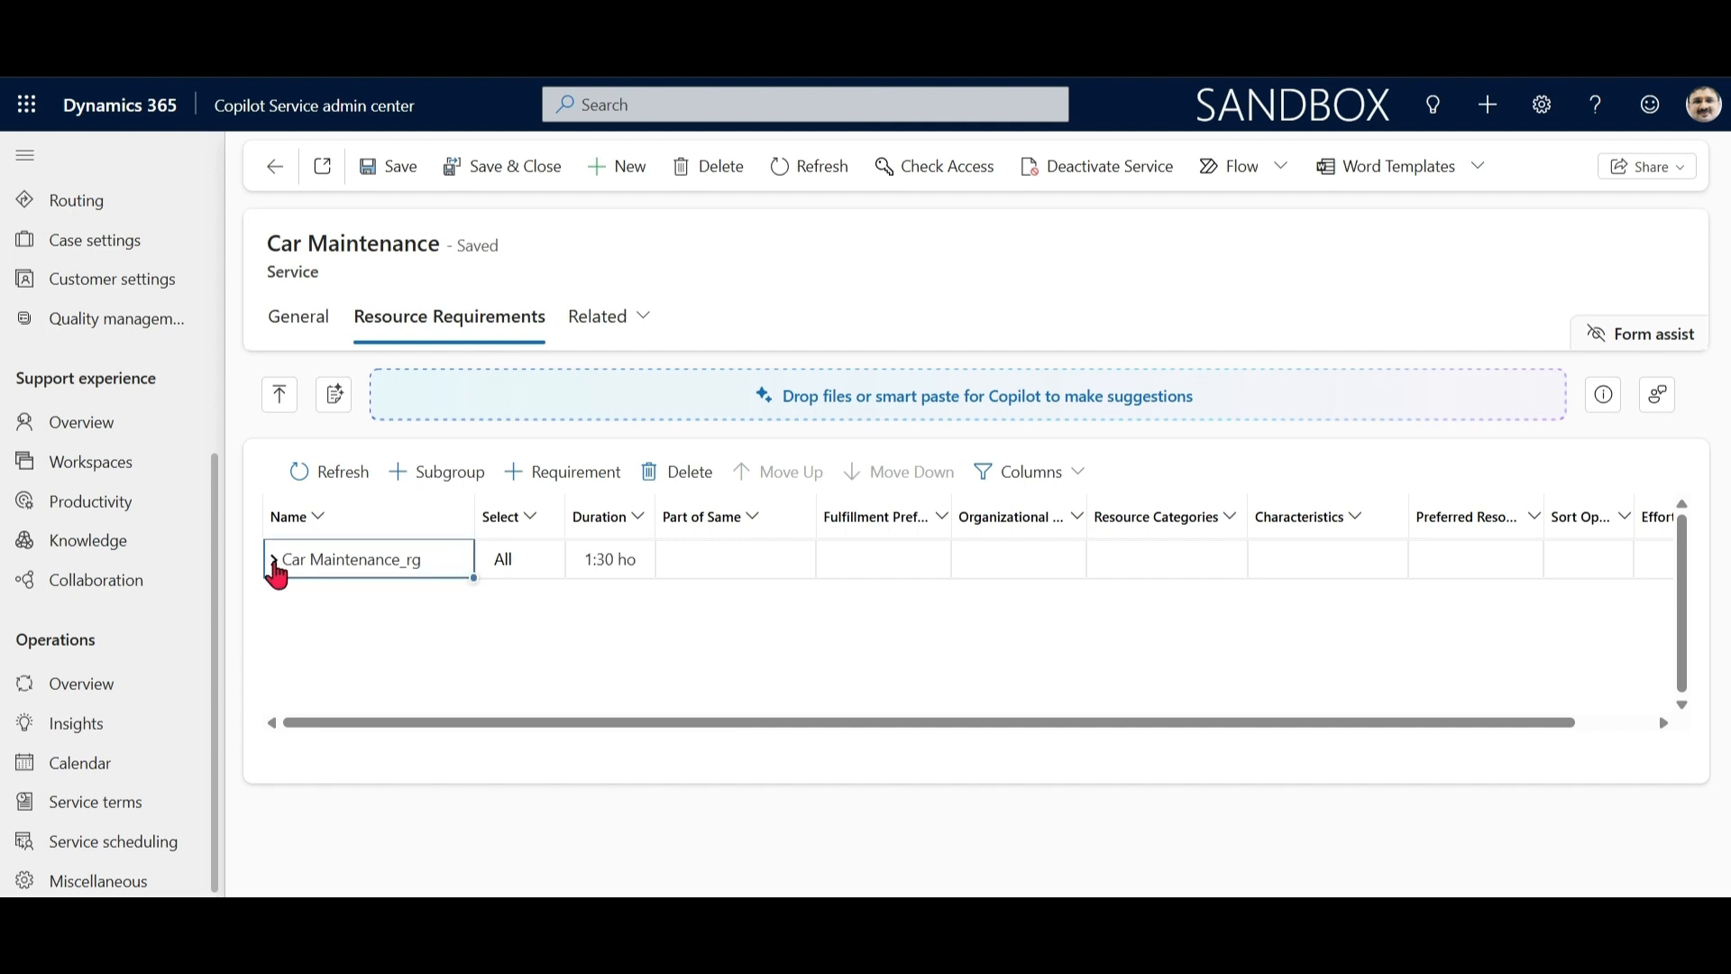
{"action": "left_click", "coordinate": [275, 561]}
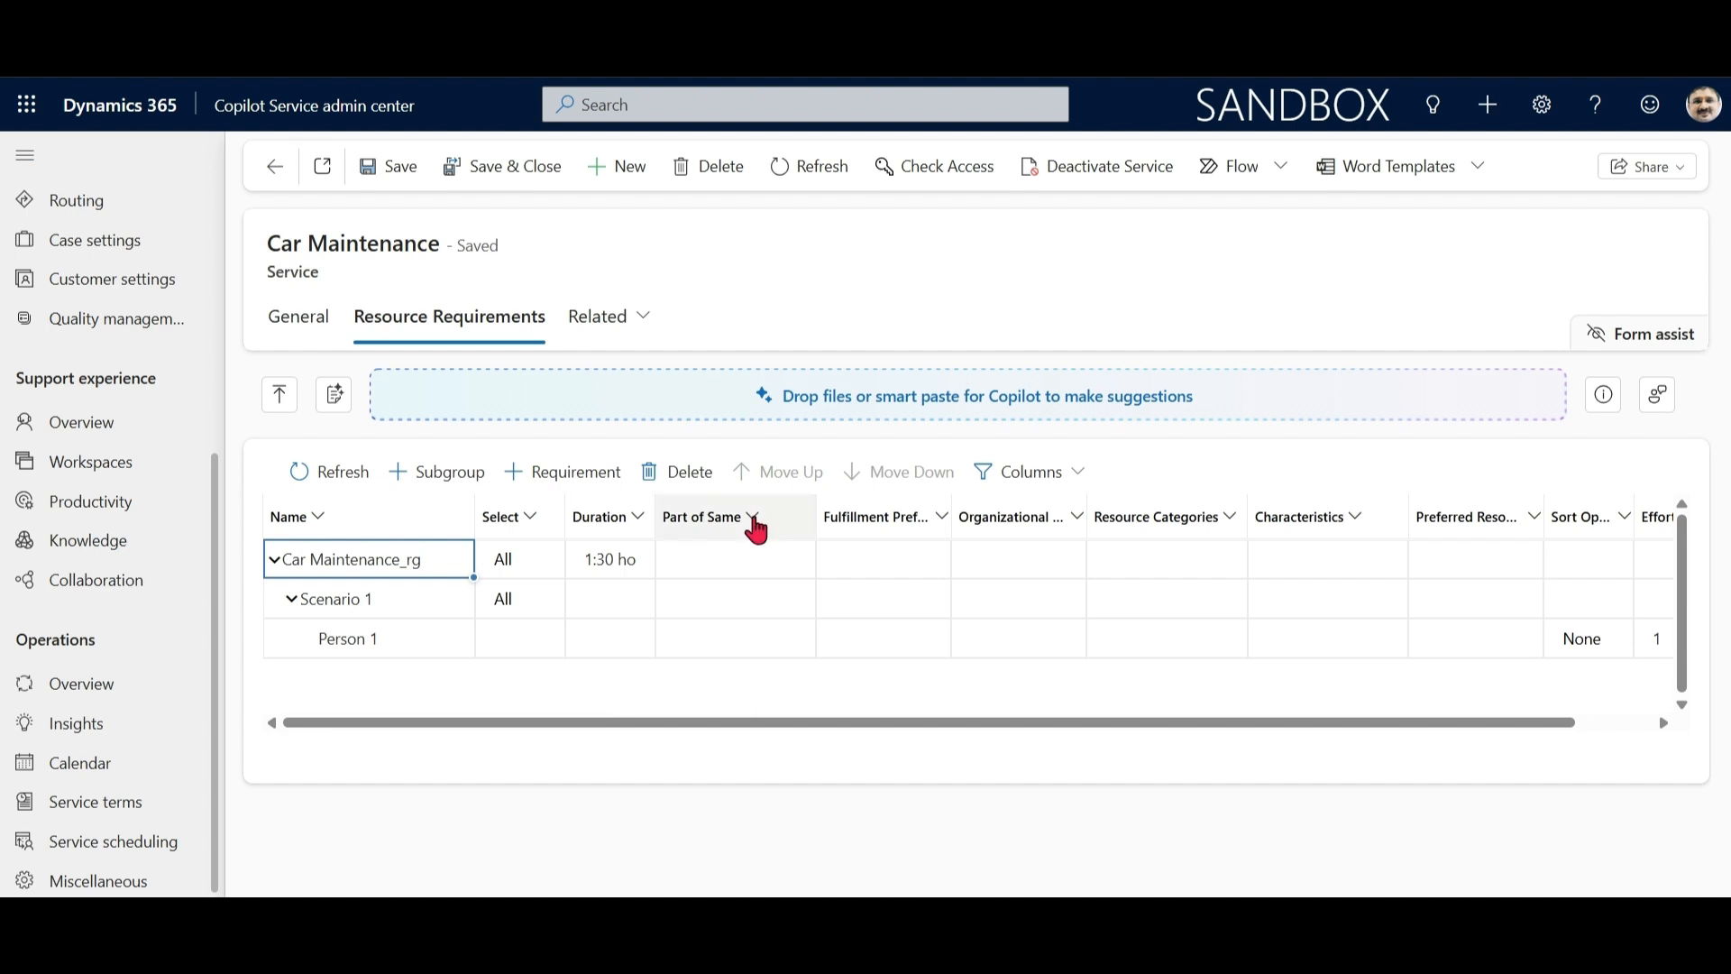
Step: Set Part of Same to Organizational Unit for the Car Maintenance_rg requirement group
{"action": "left_click", "coordinate": [753, 527]}
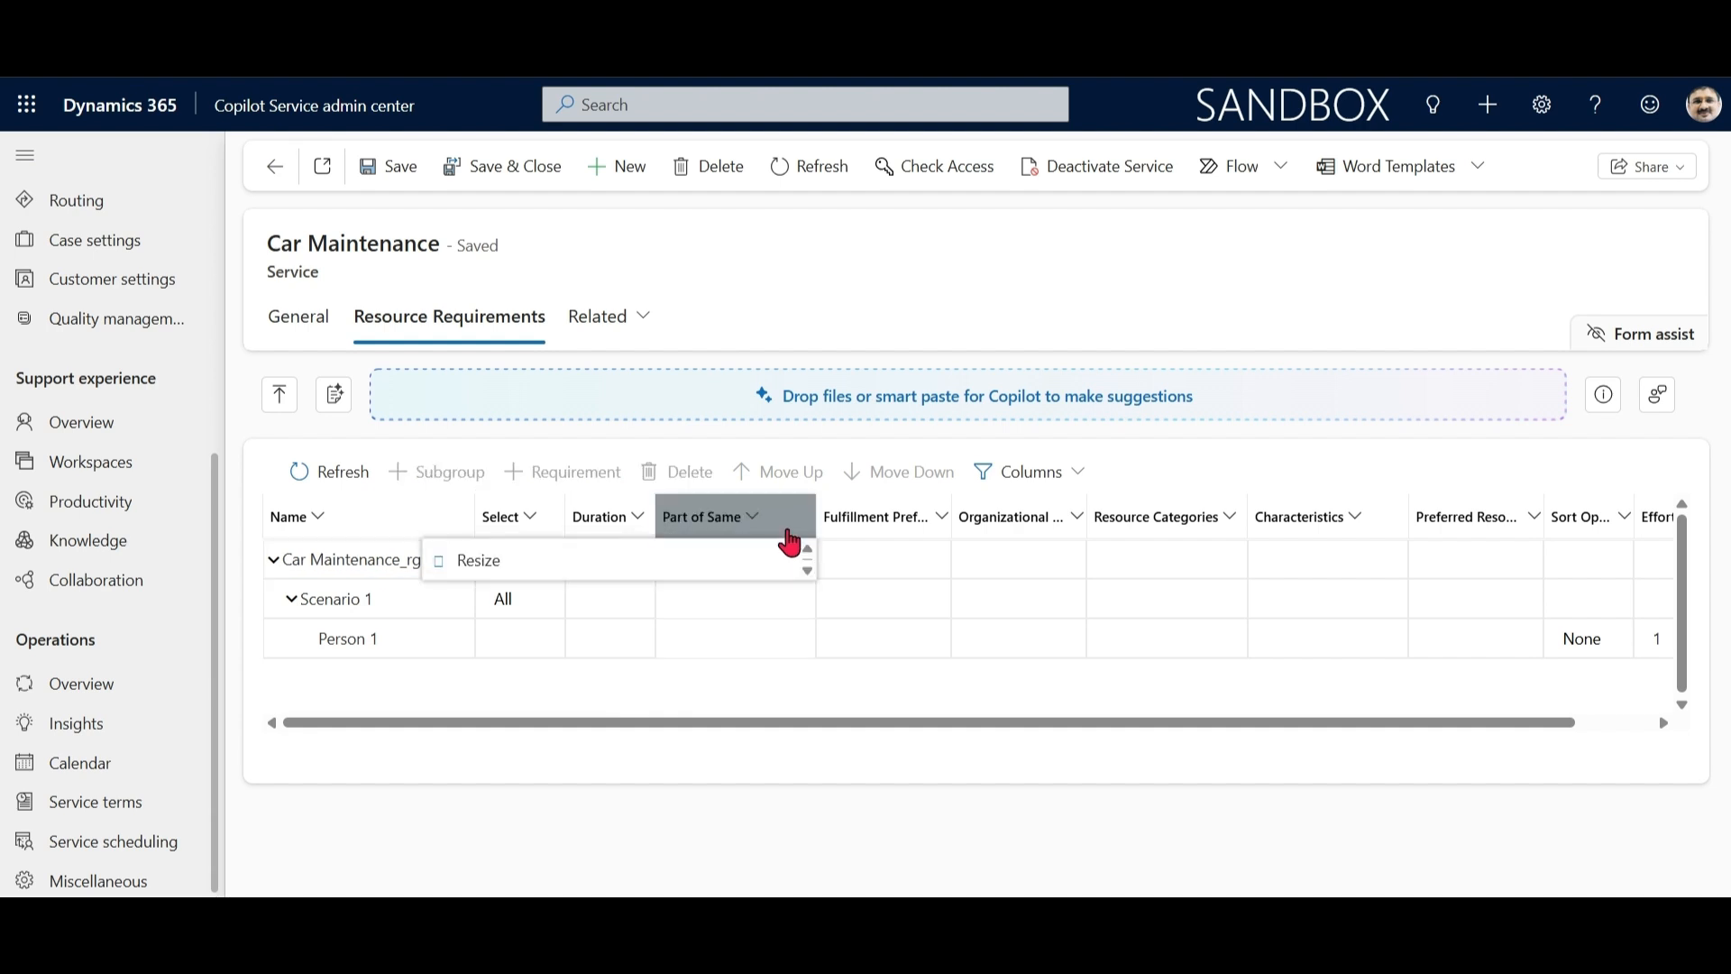
{"action": "left_click", "coordinate": [777, 566]}
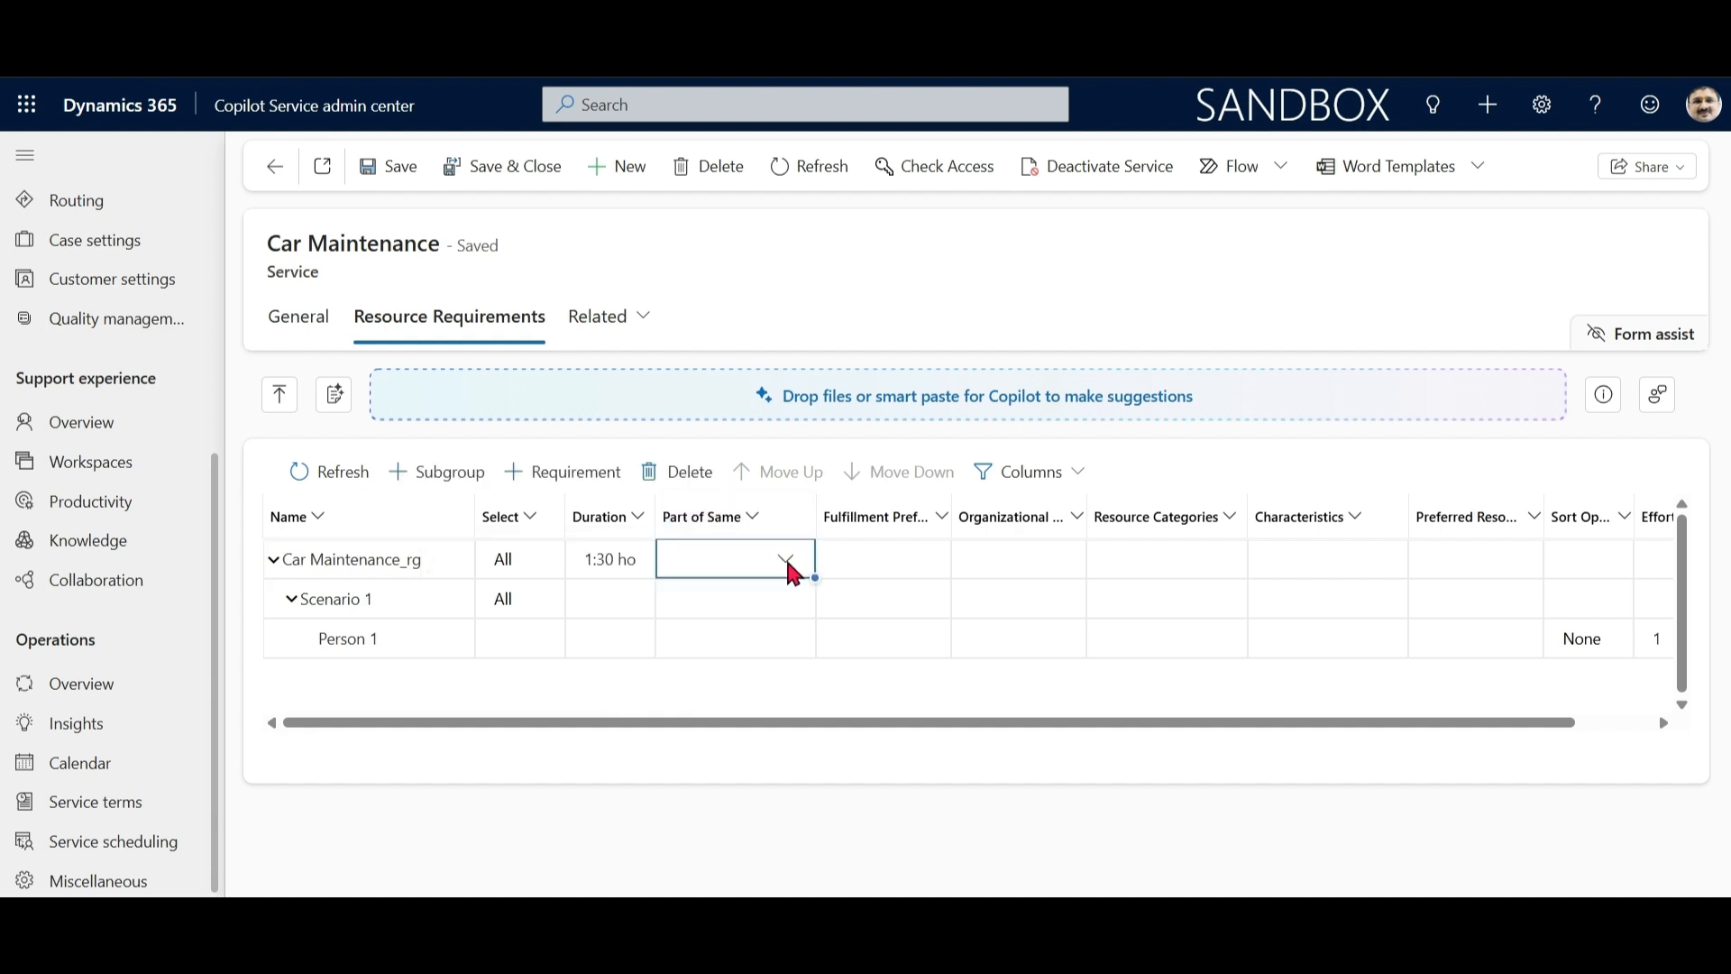
{"action": "left_click", "coordinate": [786, 561]}
{"action": "left_click", "coordinate": [736, 599]}
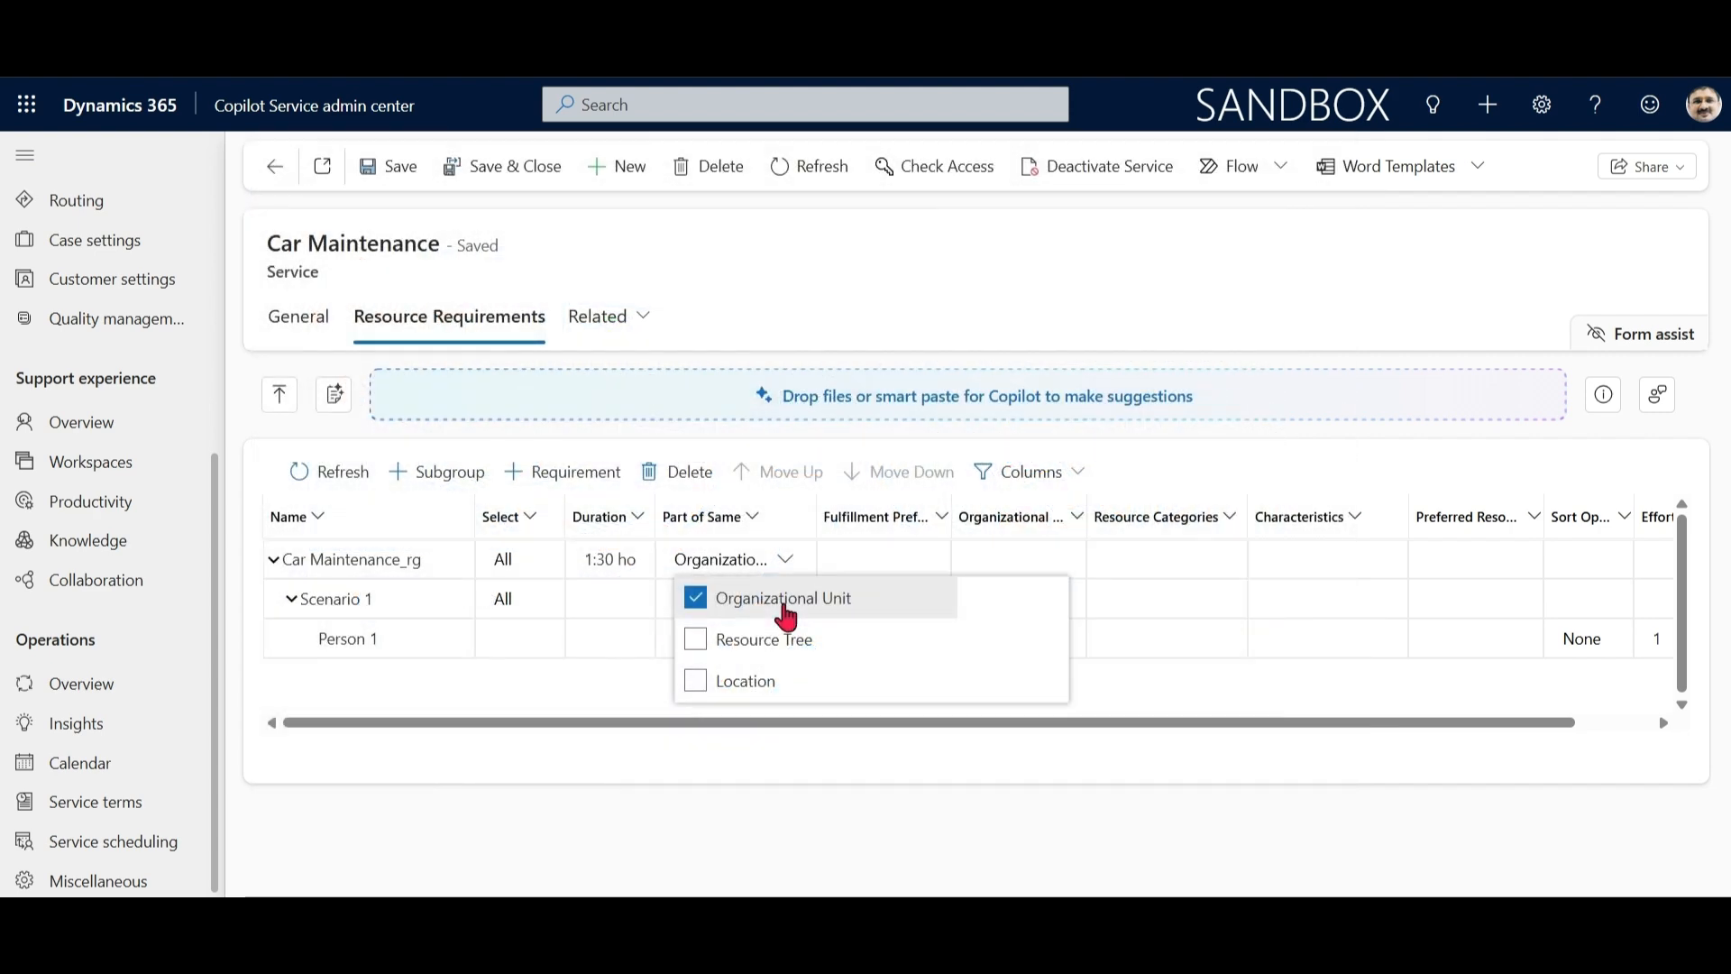
{"action": "left_click", "coordinate": [1195, 568]}
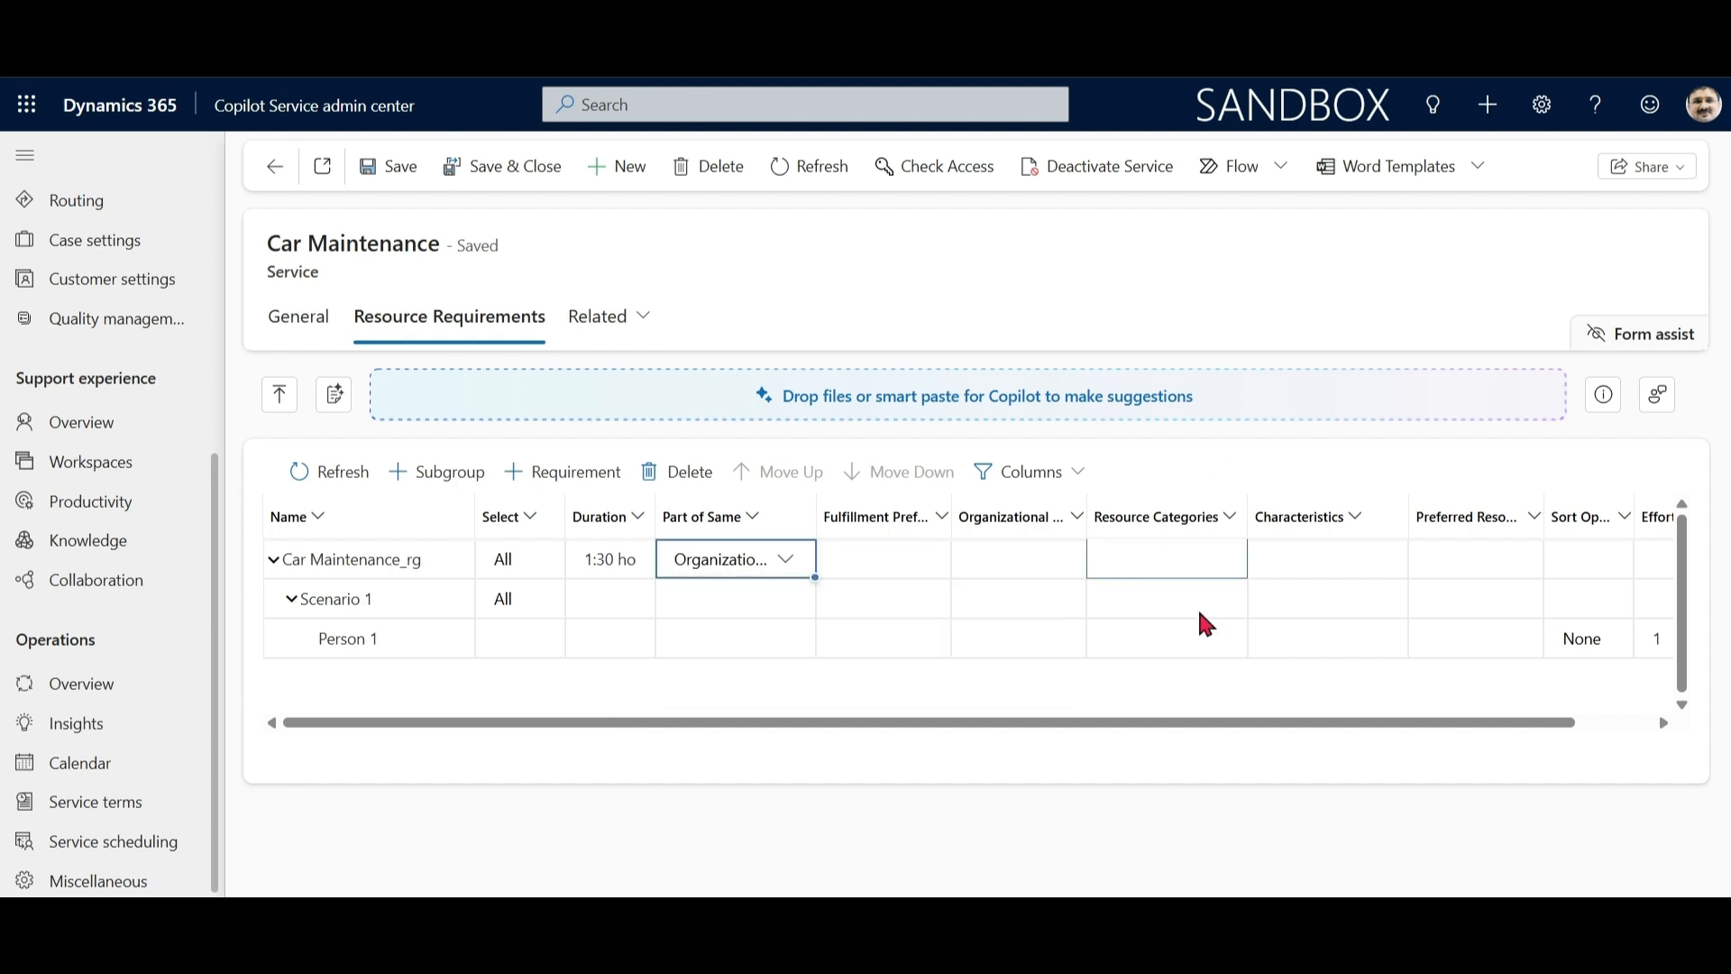
Step: Assign the chosen user from the resource list as the preferred resource for the Person 1 requirement
{"action": "left_click", "coordinate": [419, 649]}
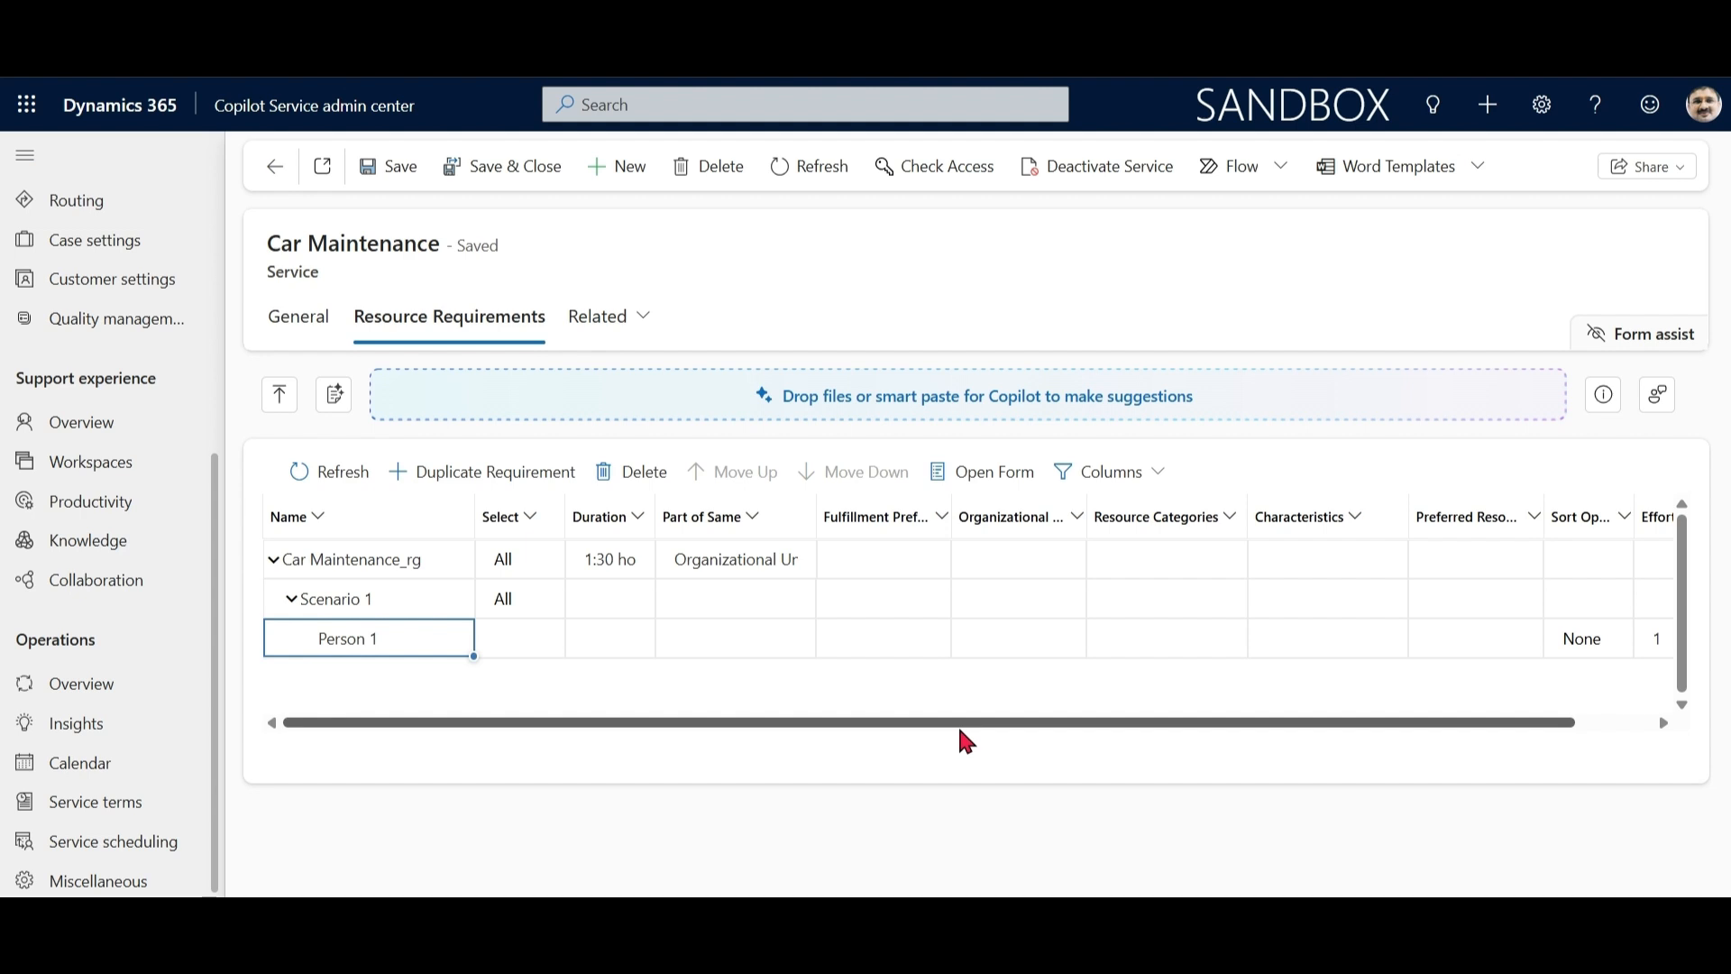
{"action": "left_click", "coordinate": [1519, 650]}
{"action": "left_click", "coordinate": [1515, 642]}
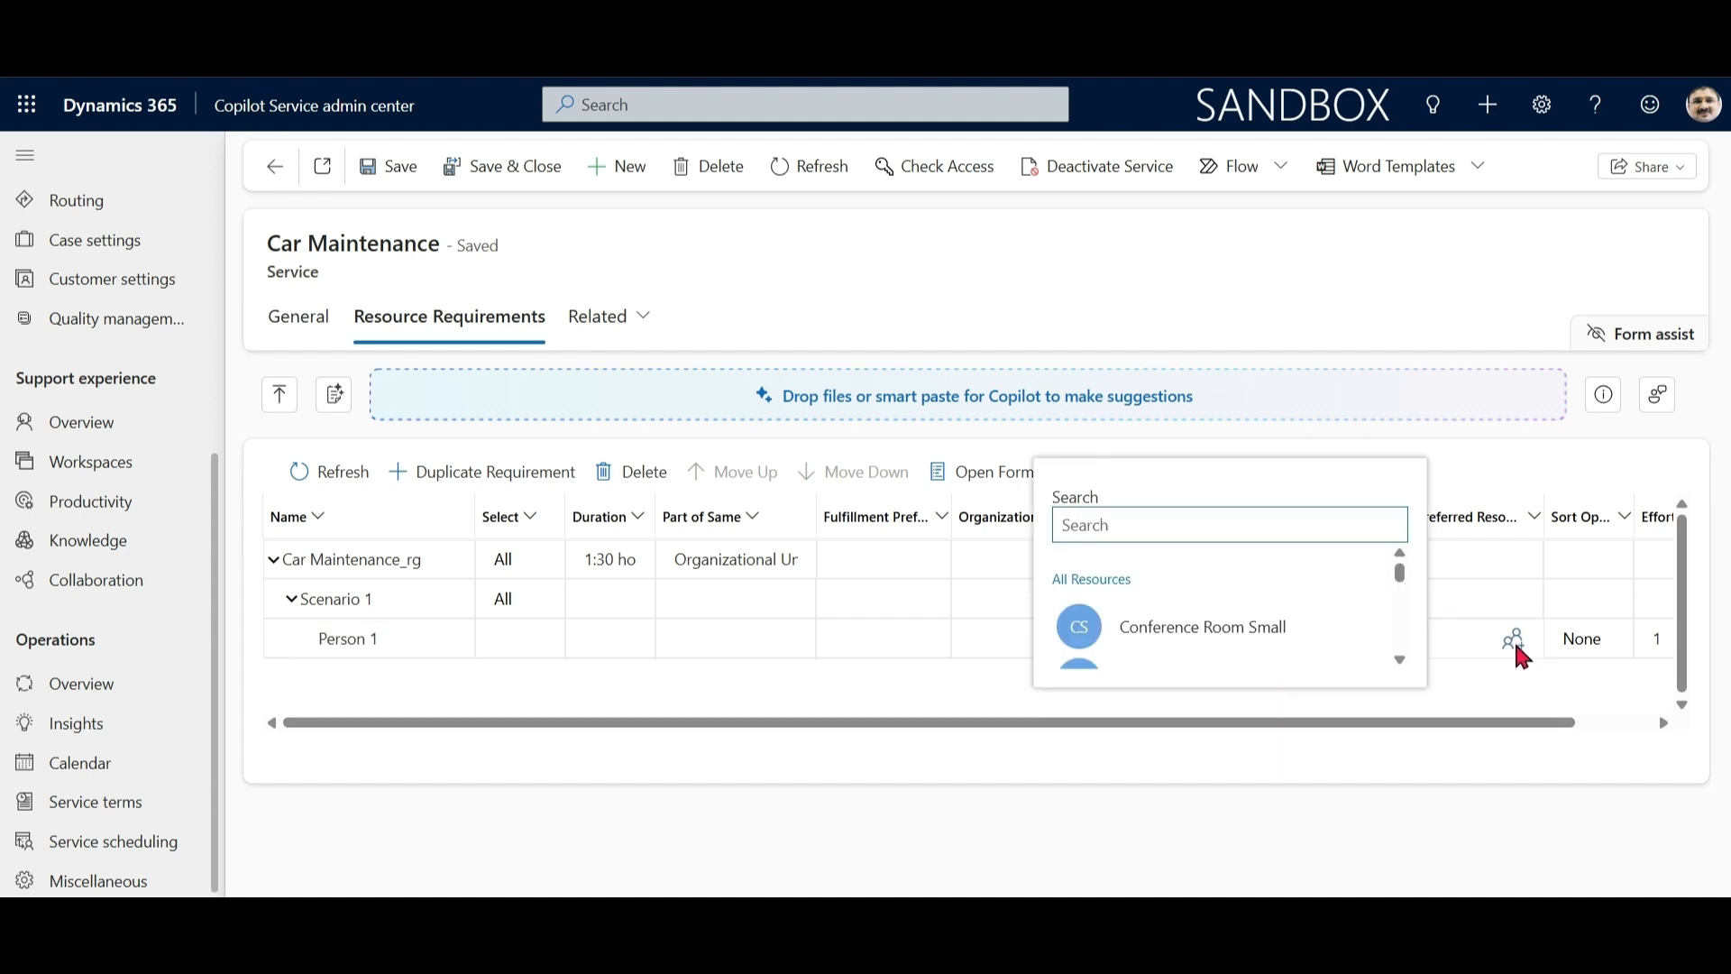
{"action": "scroll", "coordinate": [1403, 663], "scroll_direction": "down", "scroll_amount": 5}
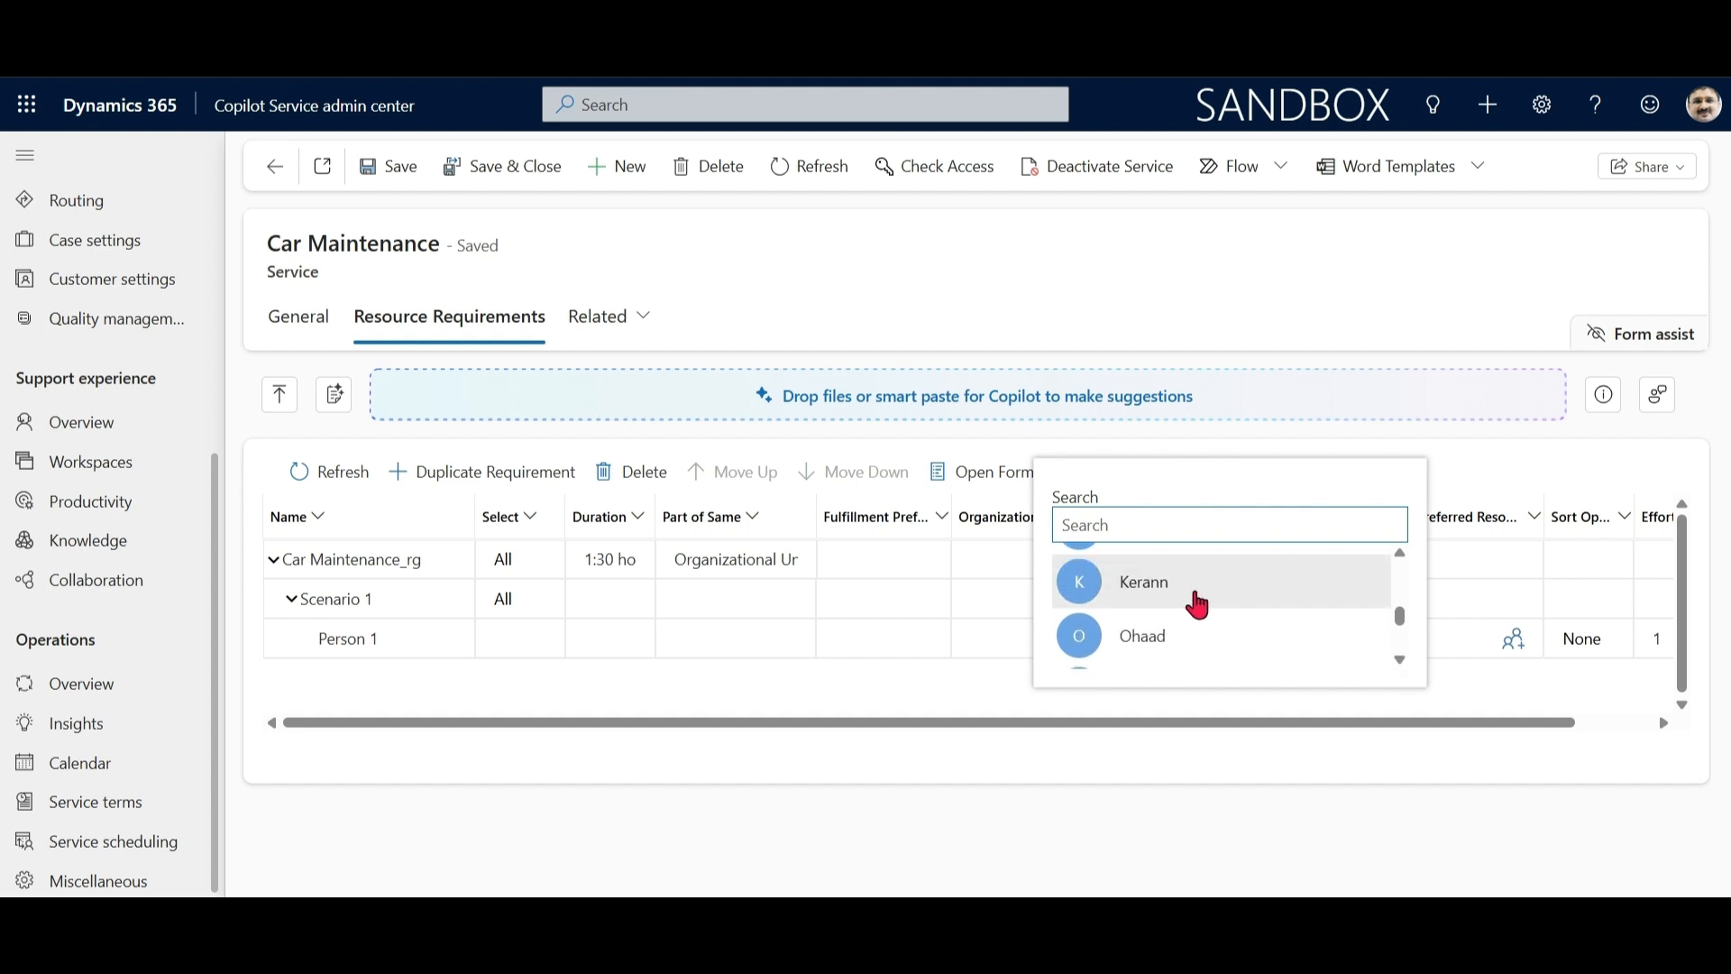
{"action": "left_click", "coordinate": [1197, 603]}
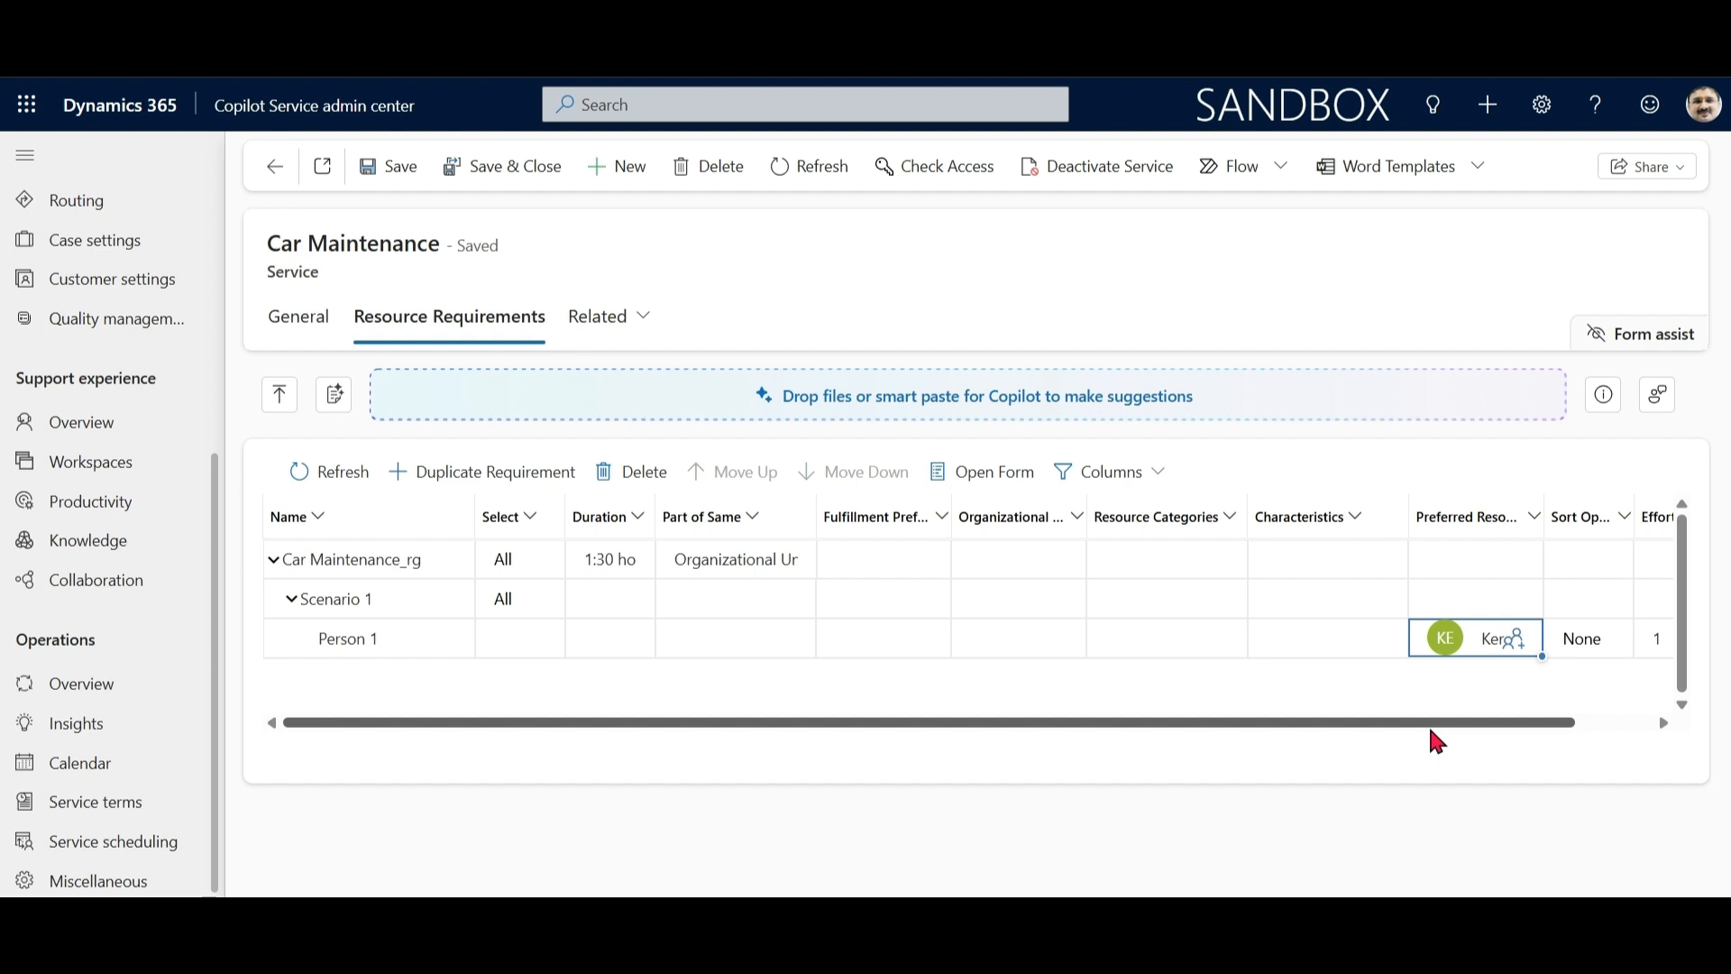
Step: Review the remaining requirement columns, including Effort Required, and save and close the Car Maintenance service
{"action": "left_click_drag", "start_coordinate": [1430, 732], "coordinate": [729, 724]}
{"action": "left_click_drag", "start_coordinate": [1101, 732], "coordinate": [1521, 732]}
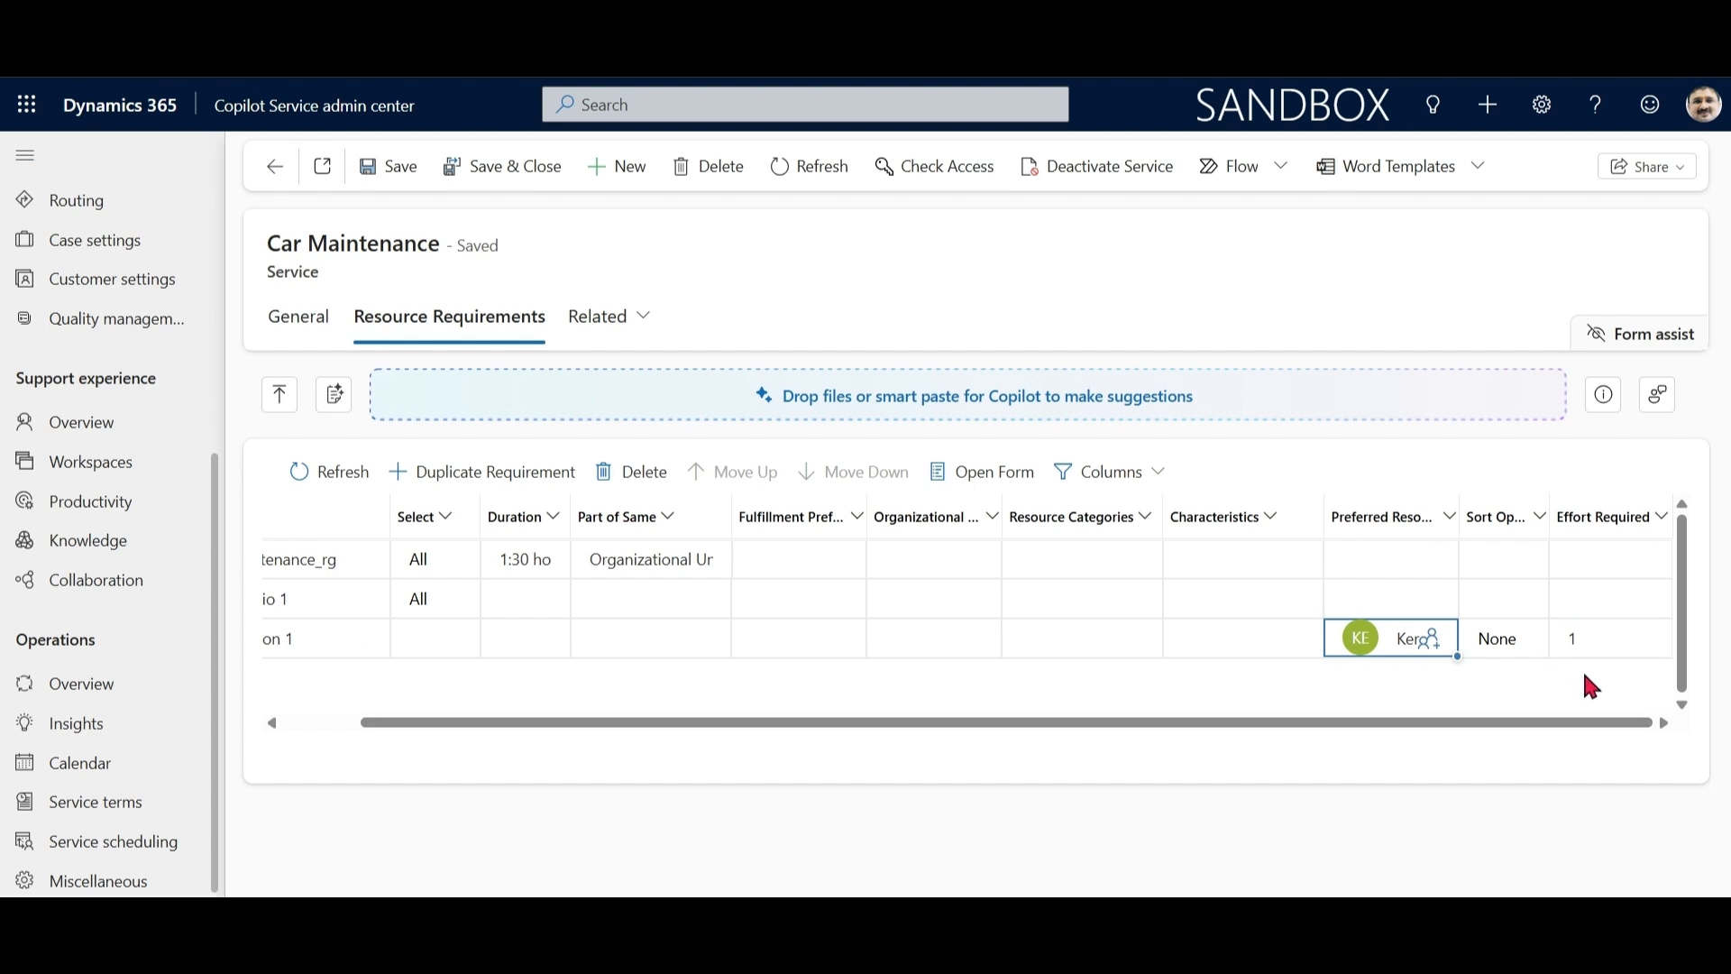
{"action": "left_click_drag", "start_coordinate": [1564, 723], "coordinate": [1338, 733]}
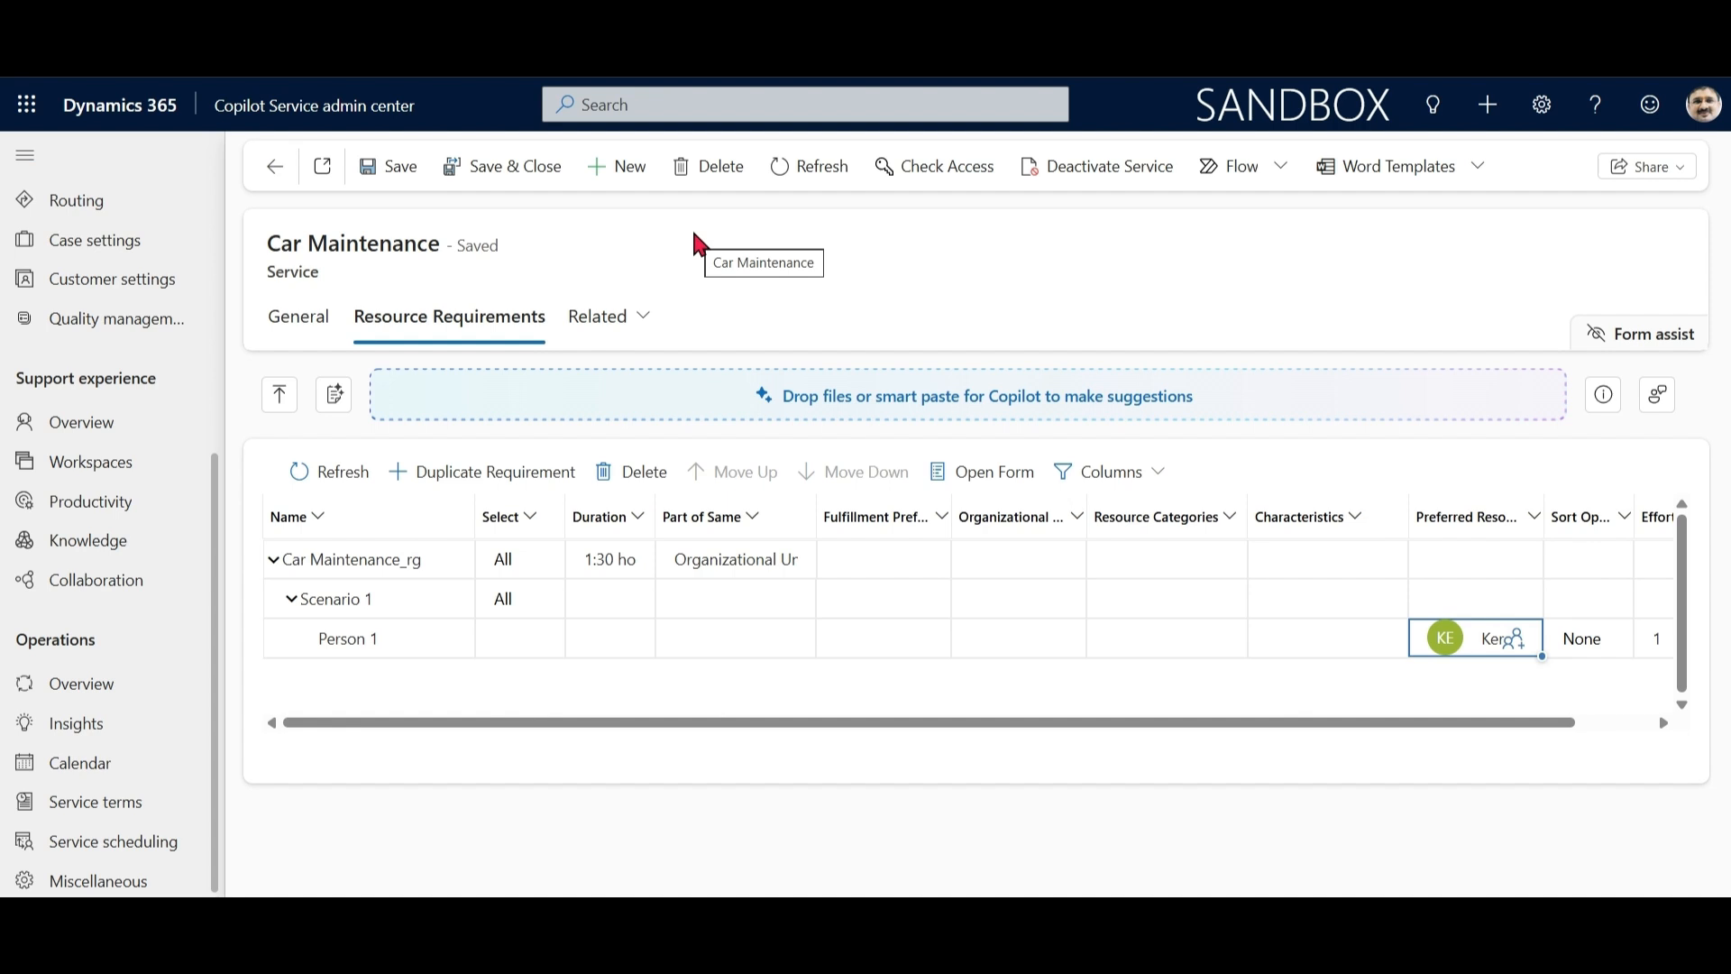
{"action": "left_click", "coordinate": [526, 173]}
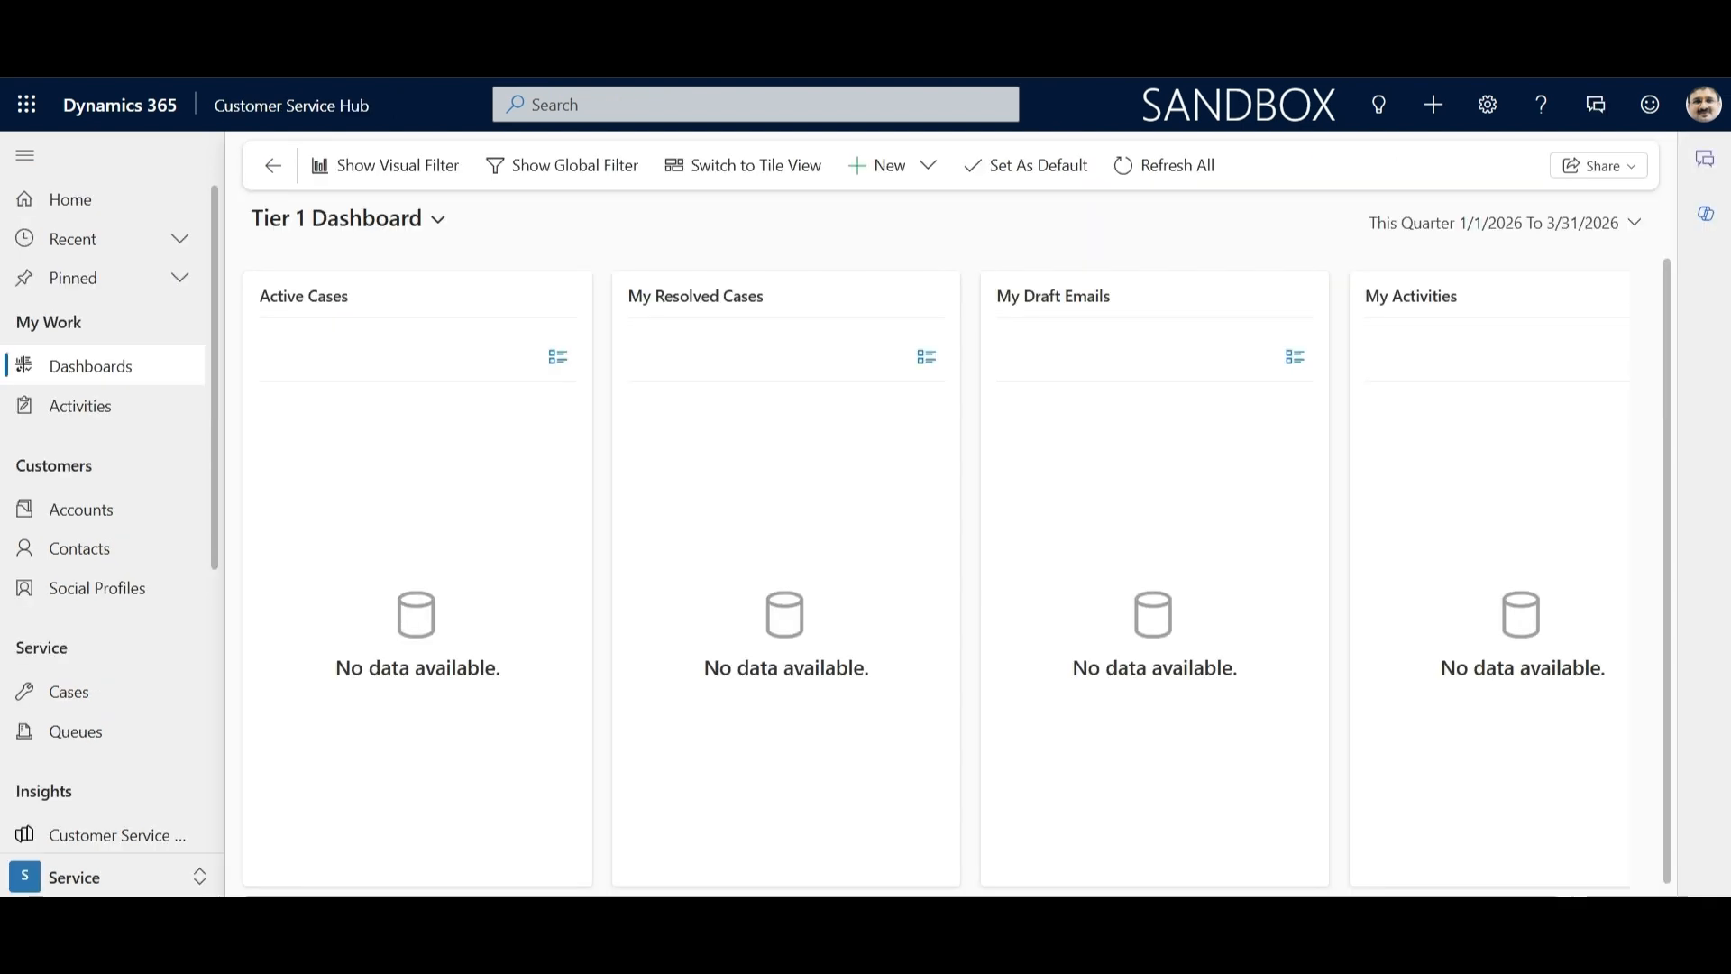
Step: Switch to Customer Service Hub and change the navigation area from Service to Scheduling
{"action": "scroll", "coordinate": [221, 517], "scroll_direction": "down", "scroll_amount": 2}
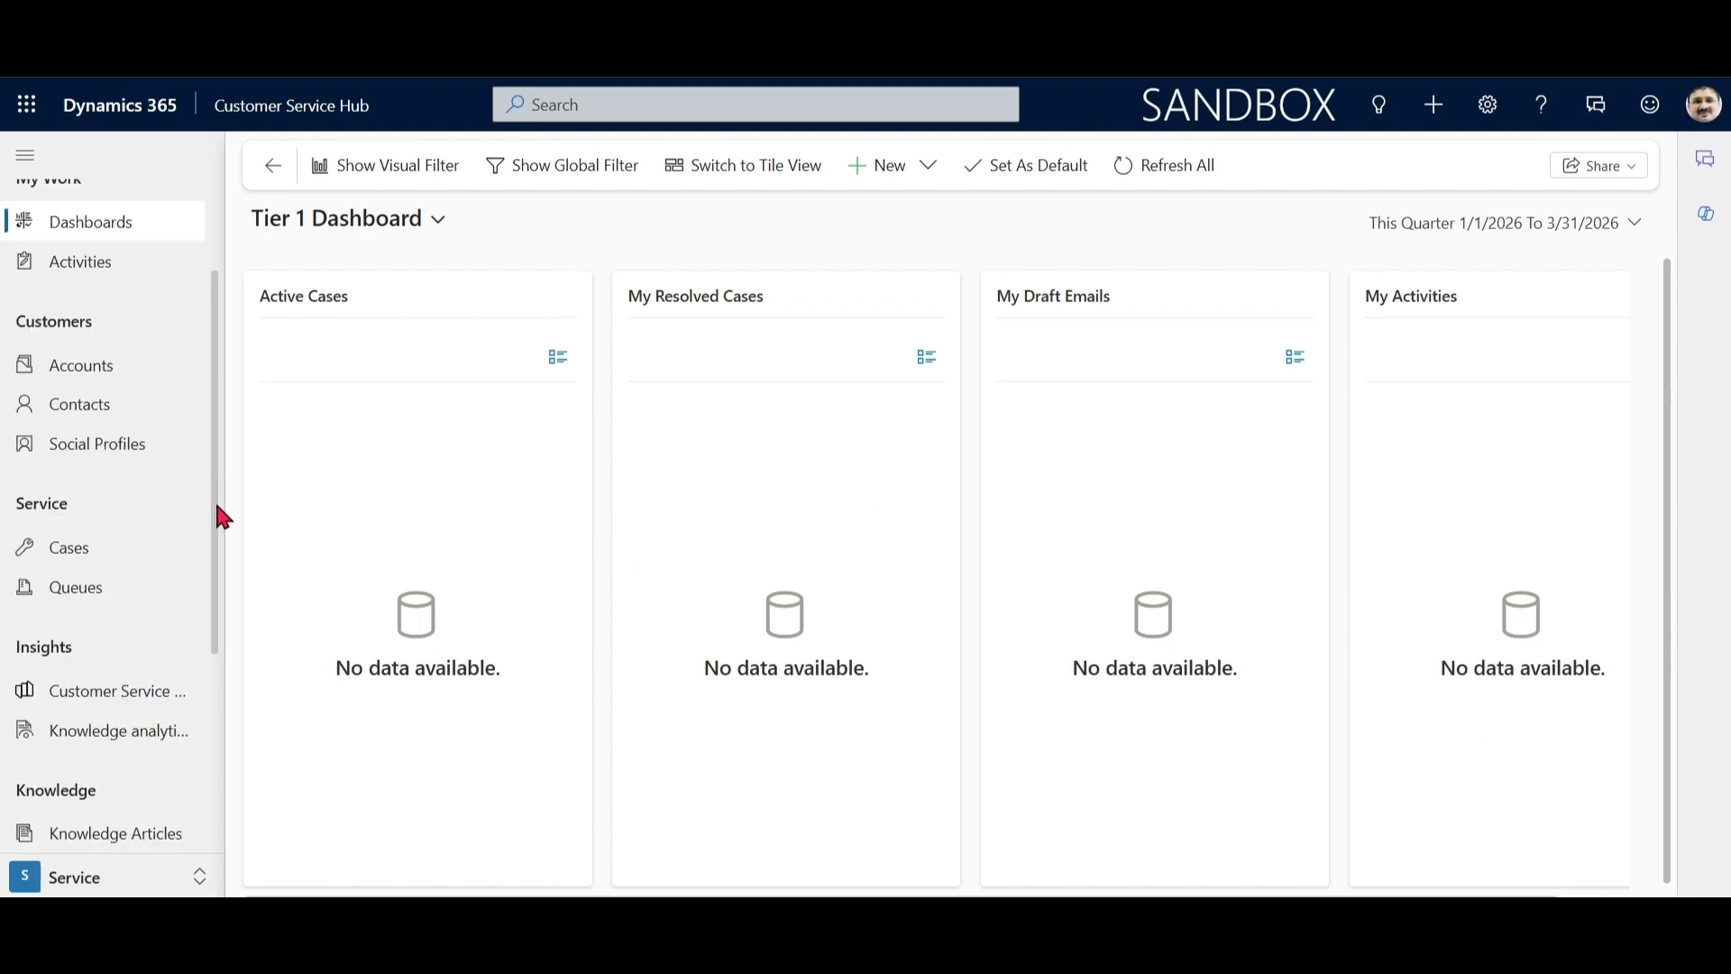
{"action": "left_click_drag", "start_coordinate": [217, 510], "coordinate": [214, 724]}
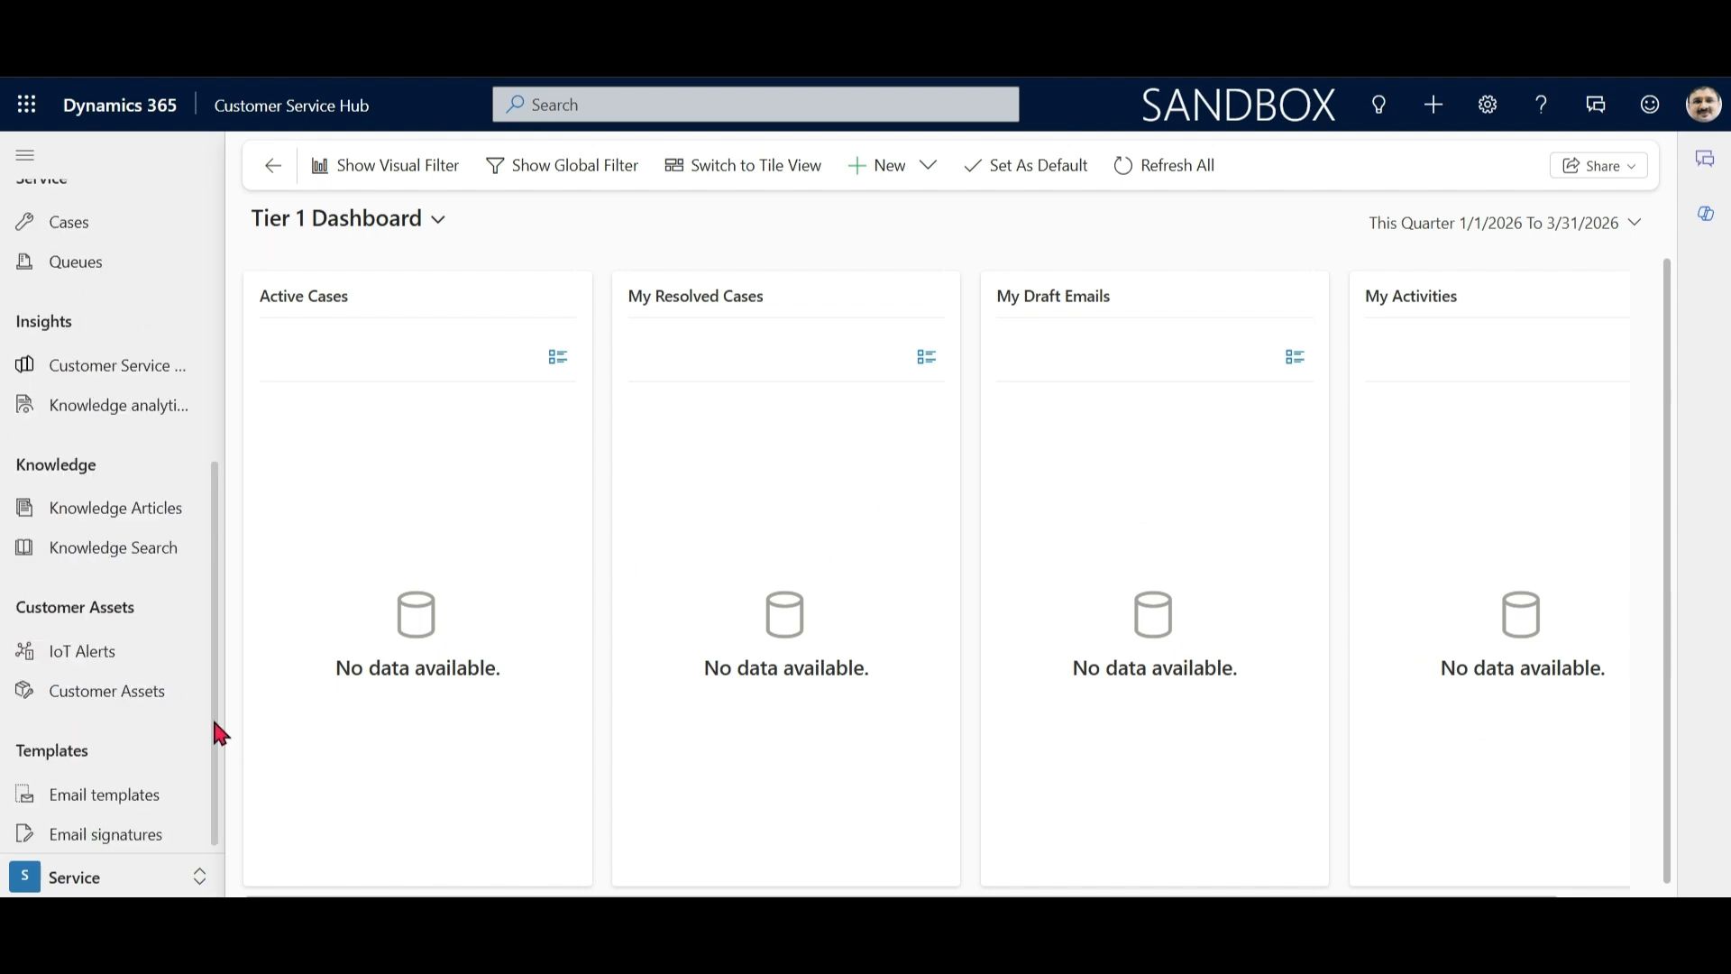
{"action": "left_click", "coordinate": [69, 888]}
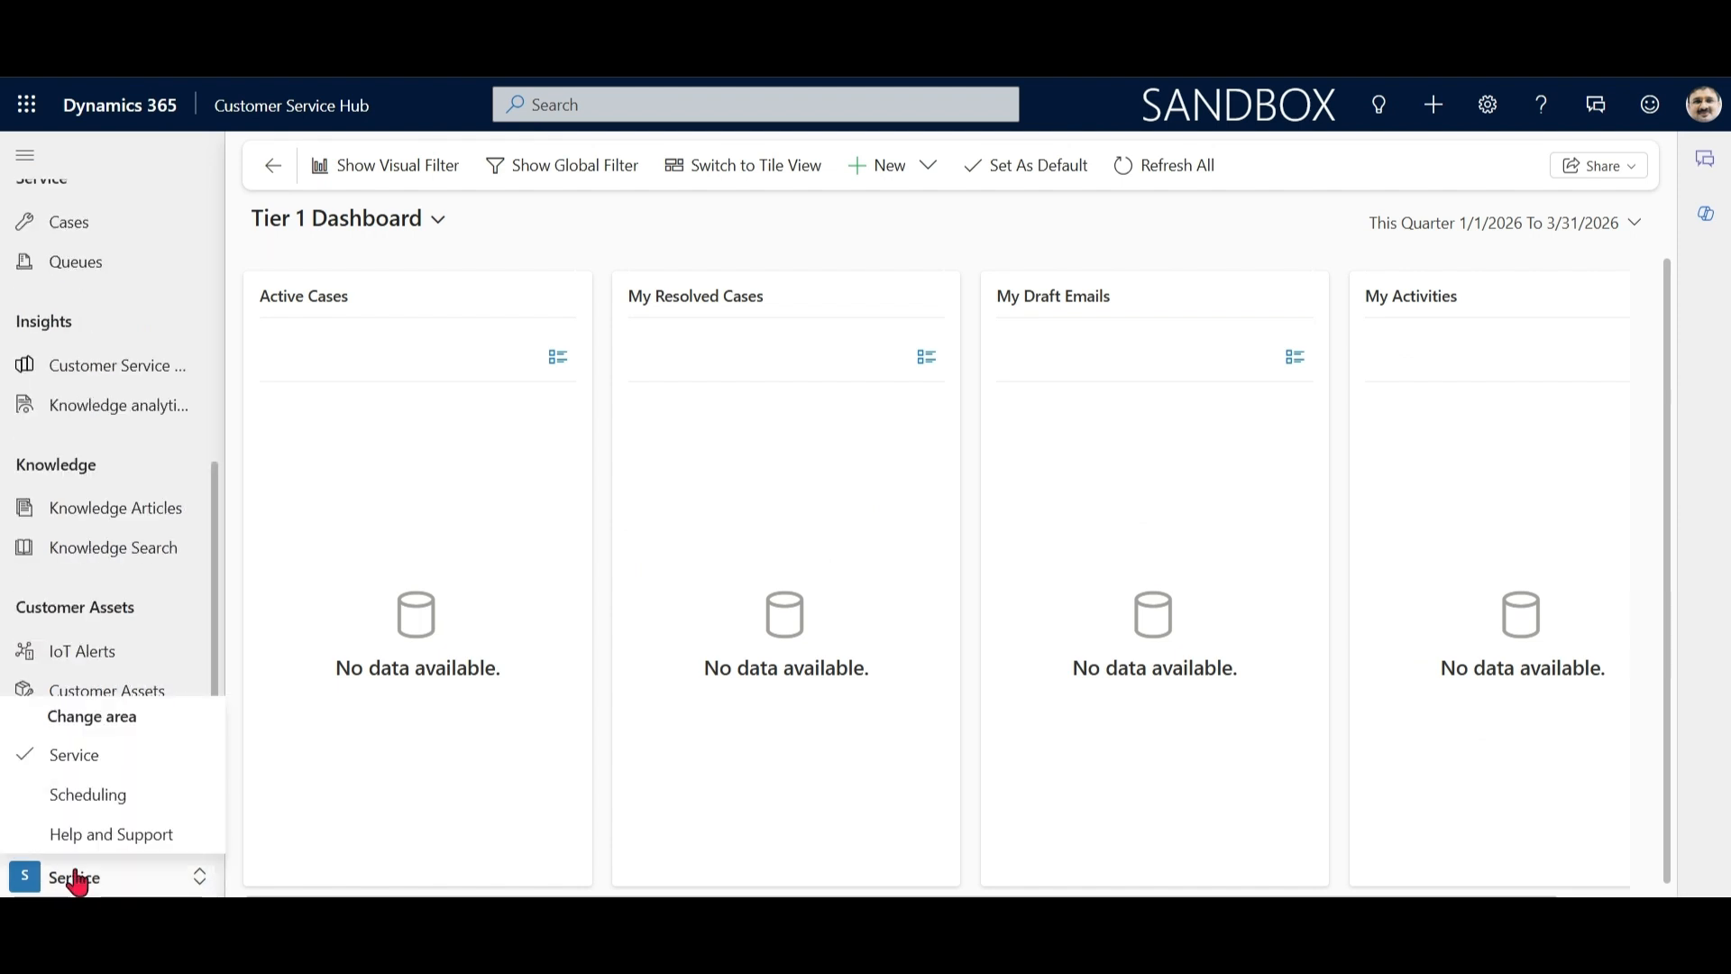
{"action": "left_click", "coordinate": [95, 793]}
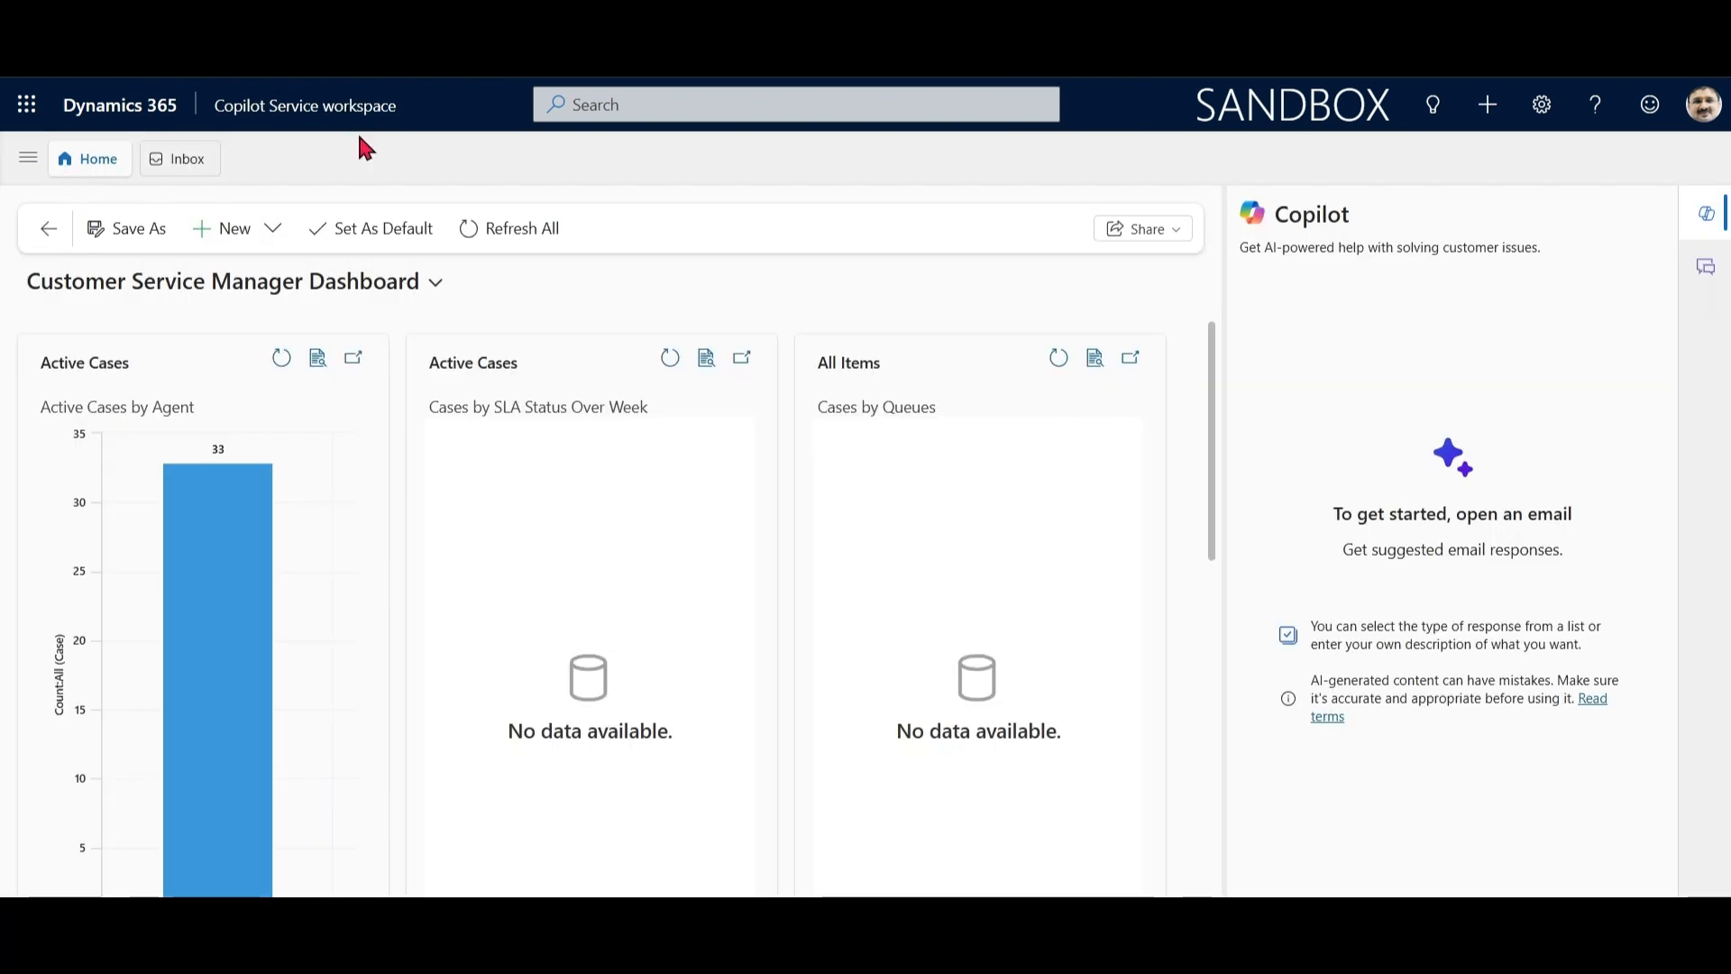
Step: Switch to Copilot Service workspace, open its service activities list and look through the scheduling entries of the site map
{"action": "left_click", "coordinate": [28, 158]}
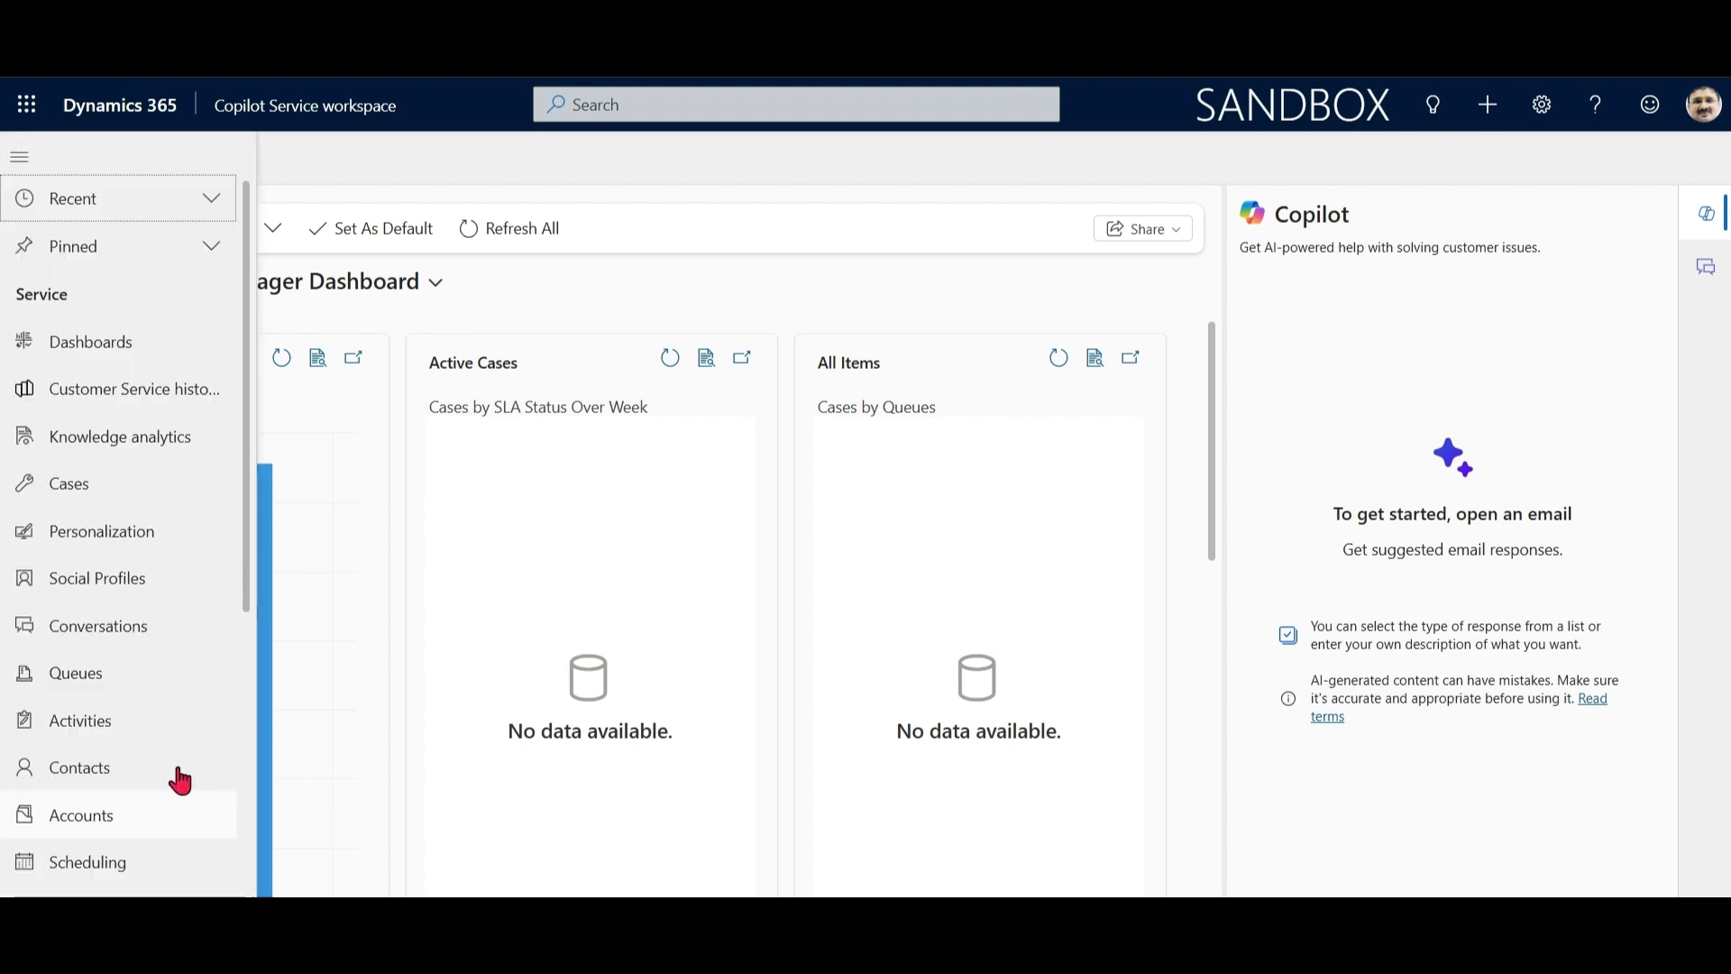
{"action": "scroll", "coordinate": [244, 665], "scroll_direction": "down", "scroll_amount": 6}
{"action": "left_click", "coordinate": [108, 877]}
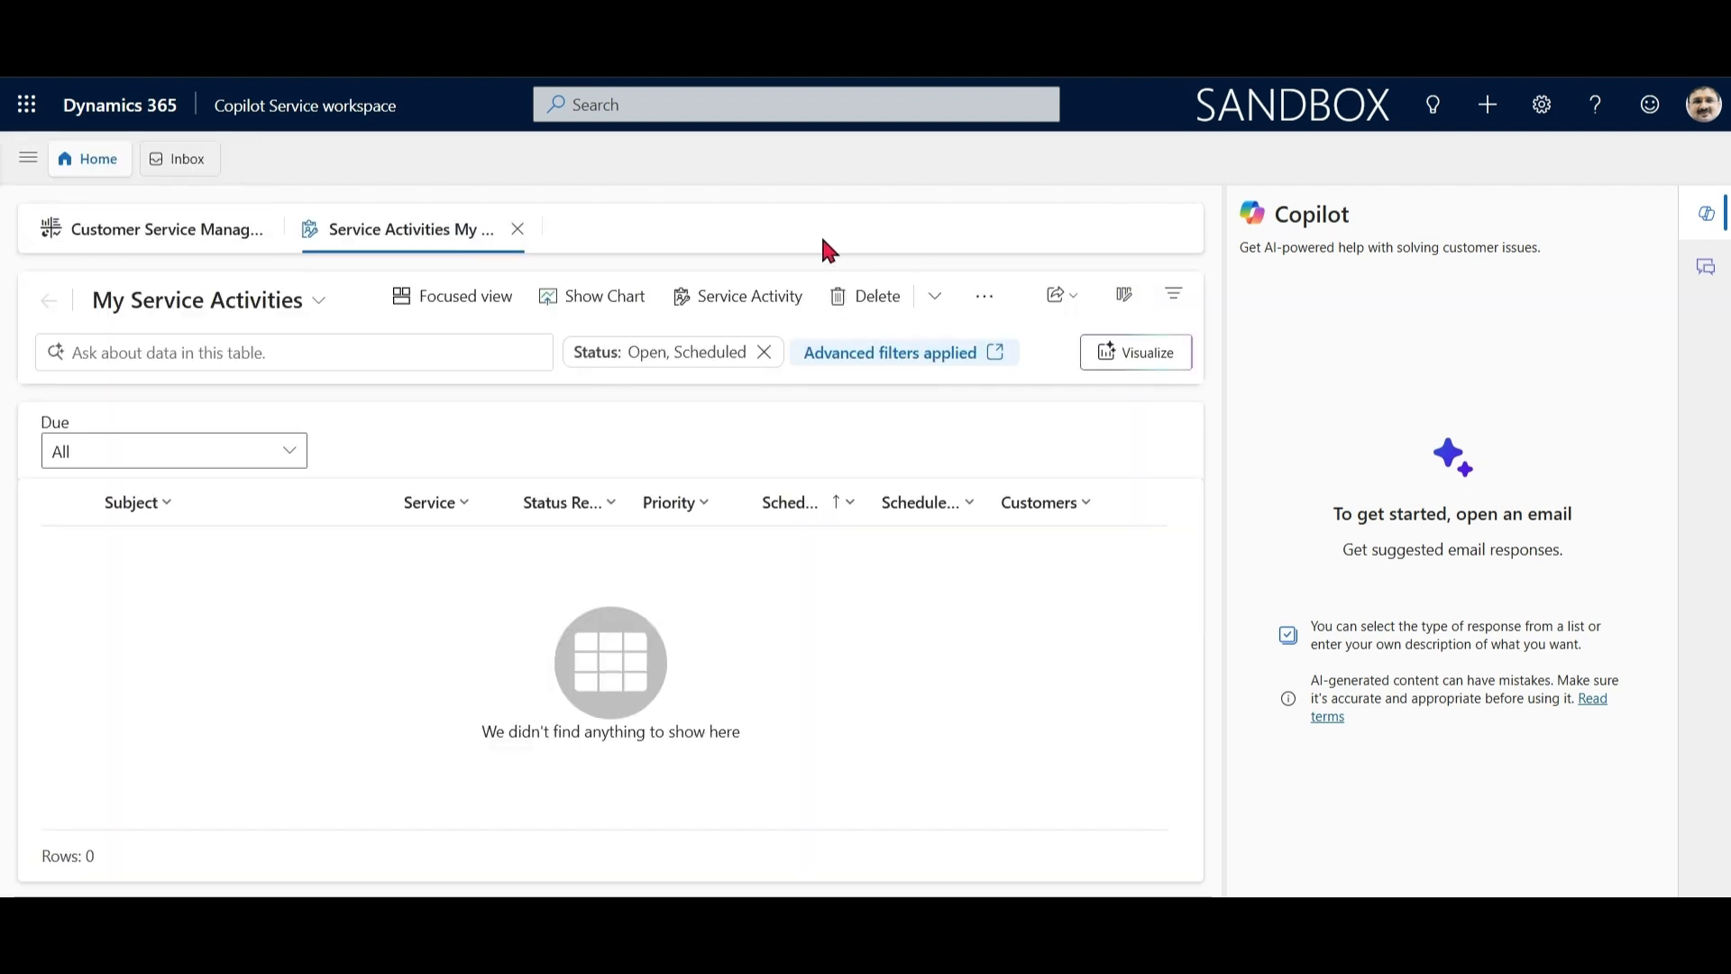
{"action": "left_click", "coordinate": [28, 159]}
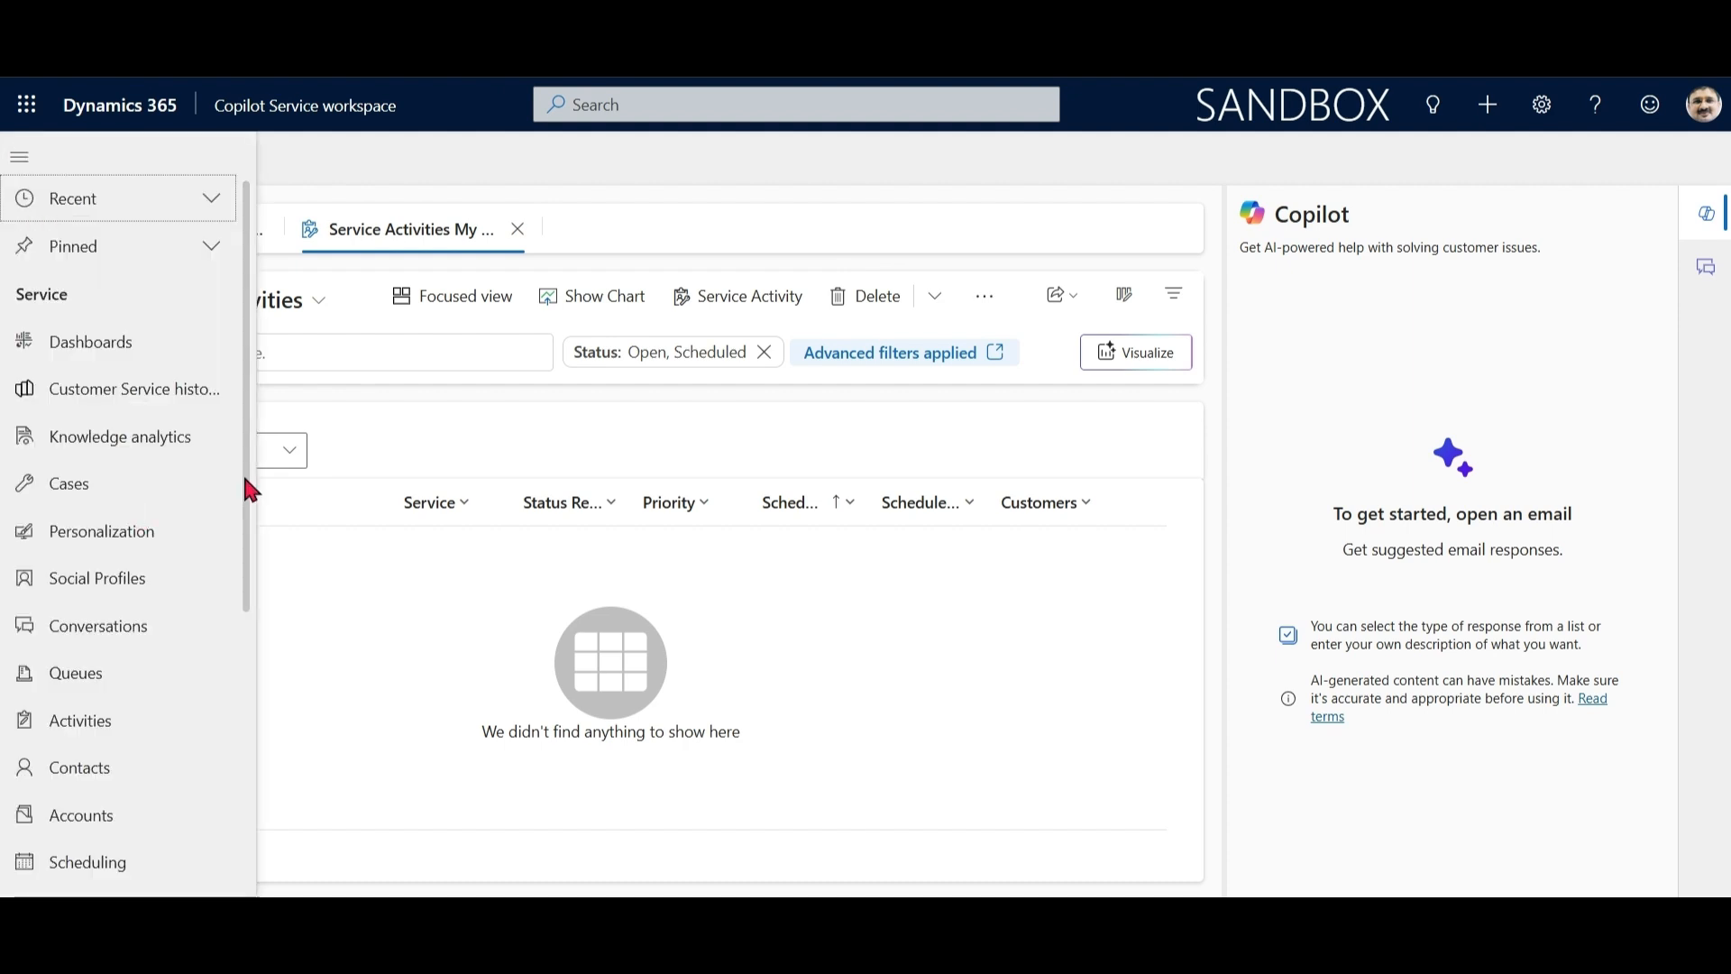
{"action": "scroll", "coordinate": [203, 631], "scroll_direction": "down", "scroll_amount": 2}
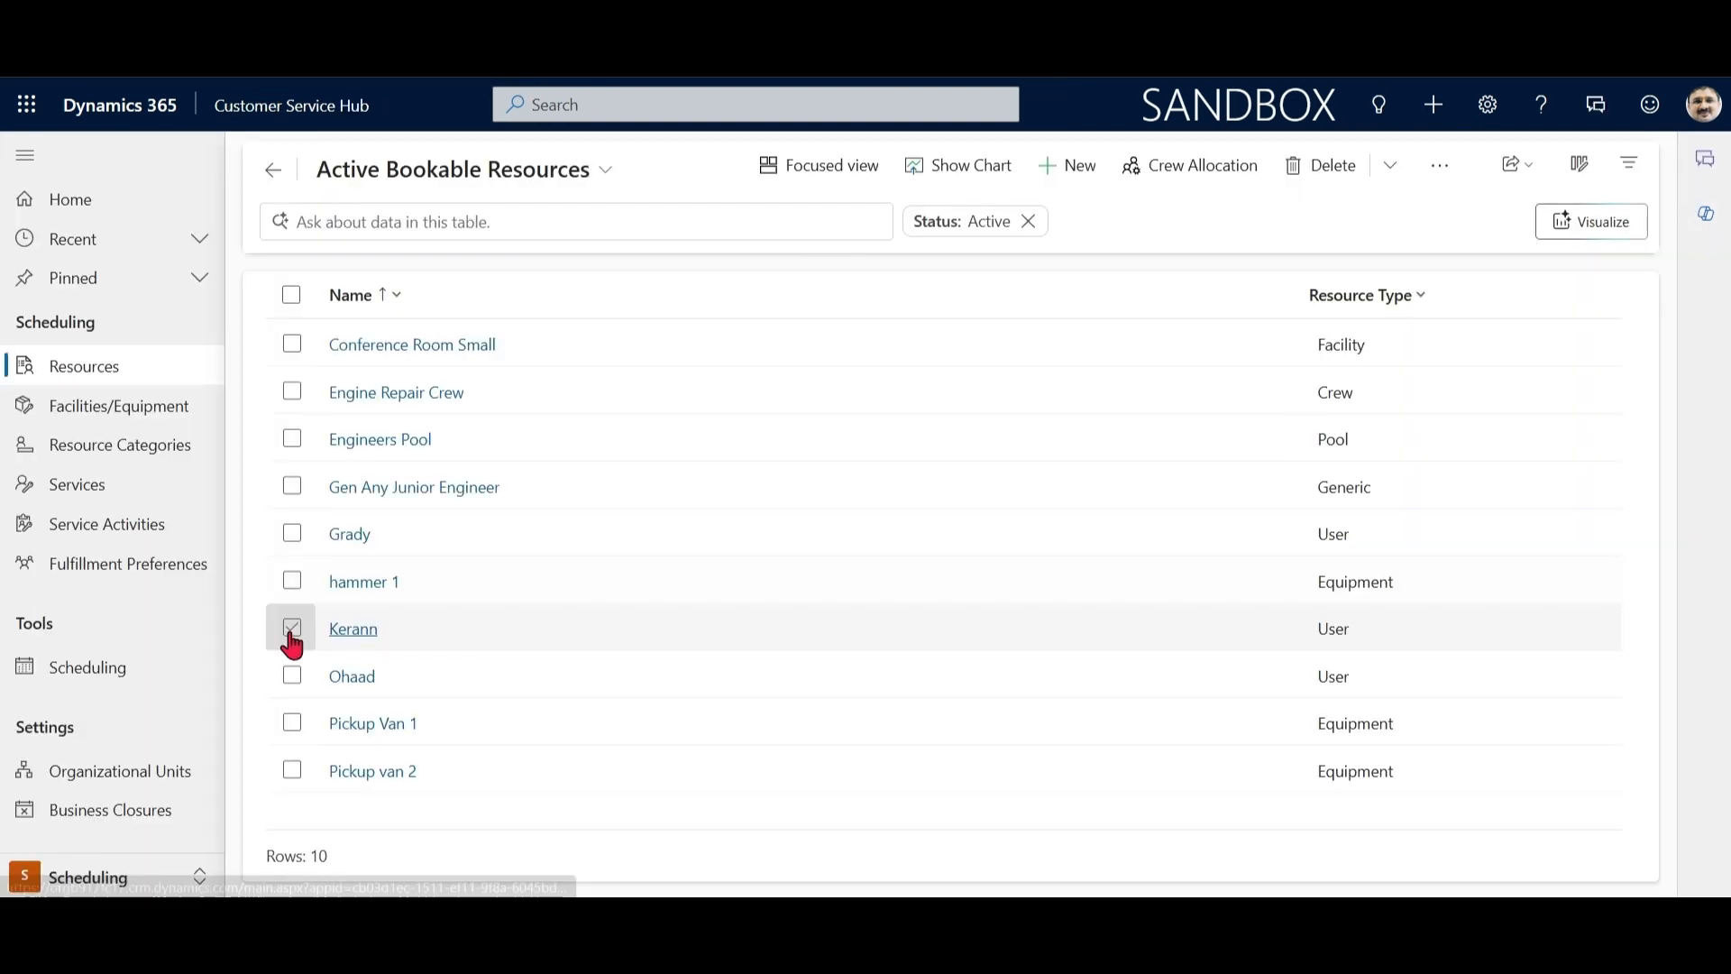
Step: Return to Customer Service Hub, view the schedule board and open the Service Activities list
{"action": "left_click", "coordinate": [84, 681]}
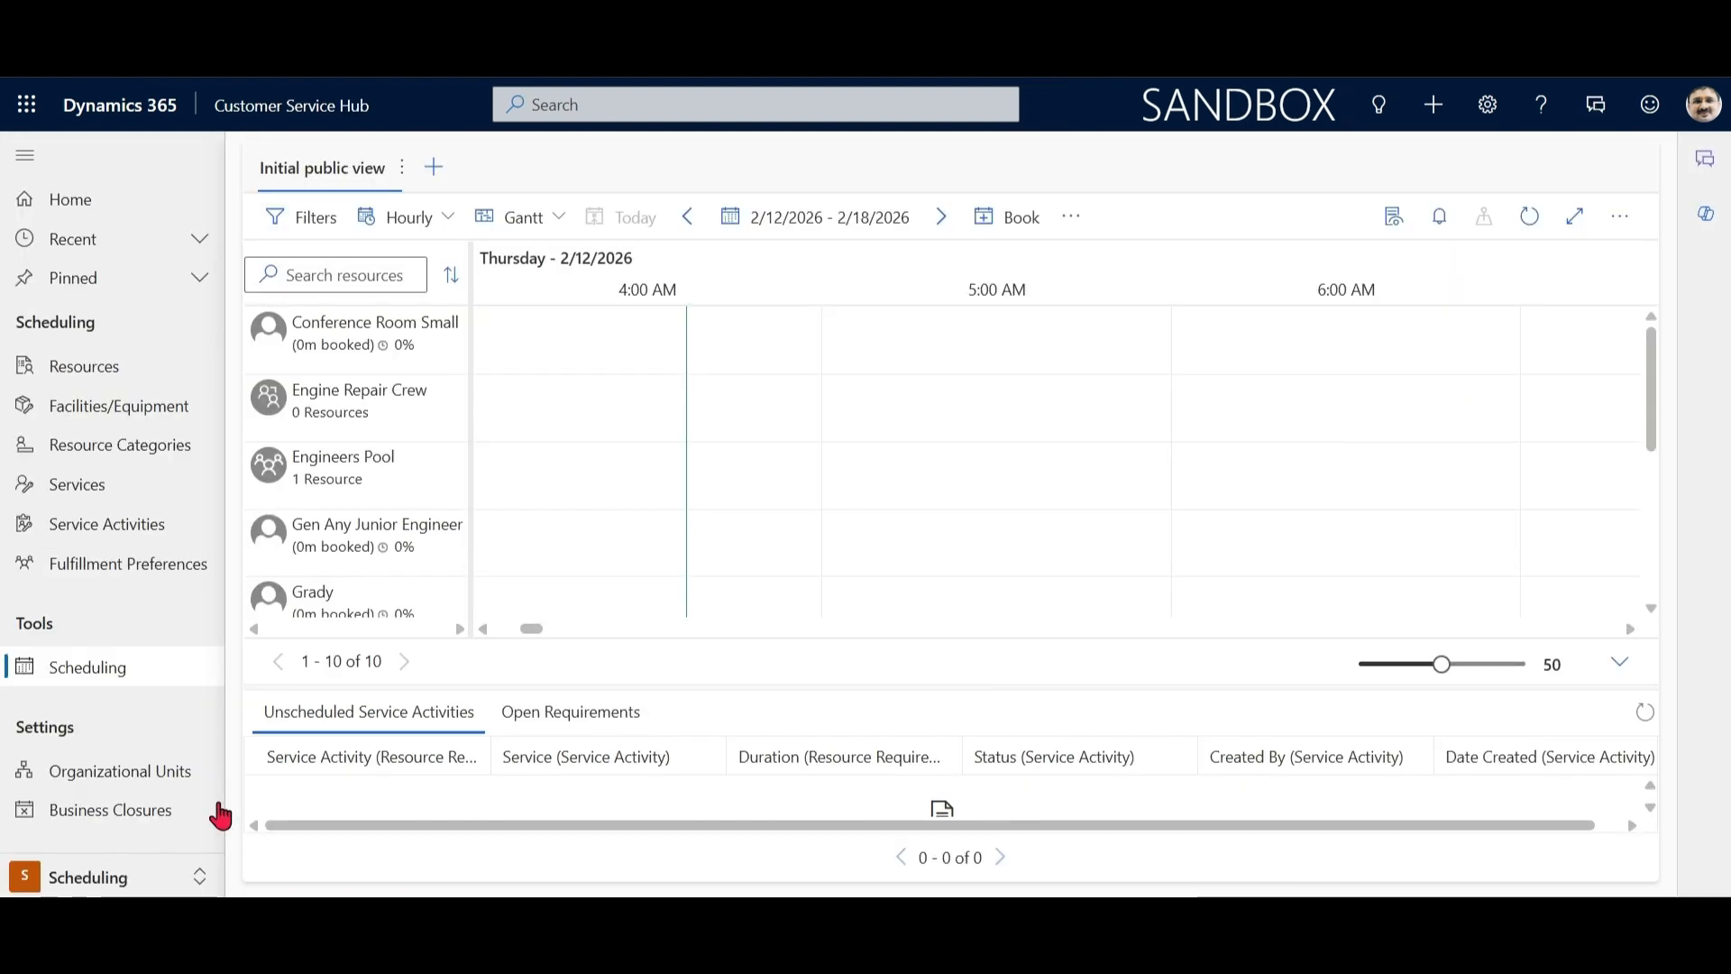
{"action": "left_click", "coordinate": [120, 542]}
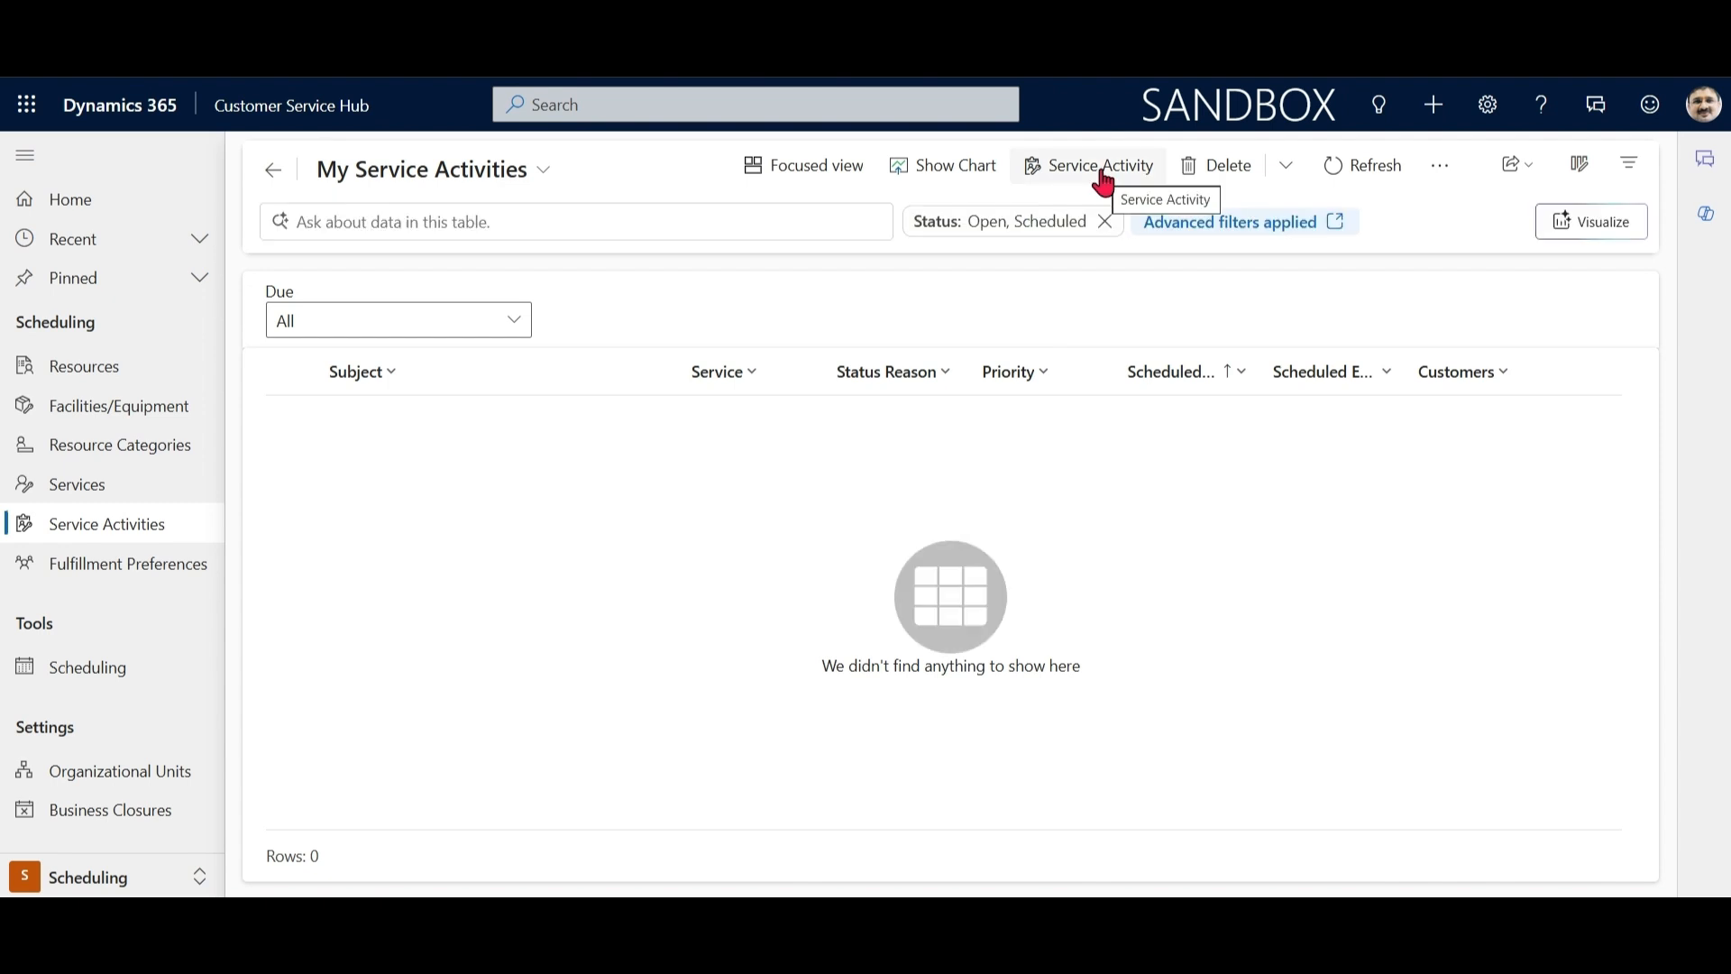
Step: Create and save a service activity with subject Test SA 1 and service Car Maintenance
{"action": "left_click", "coordinate": [1102, 168]}
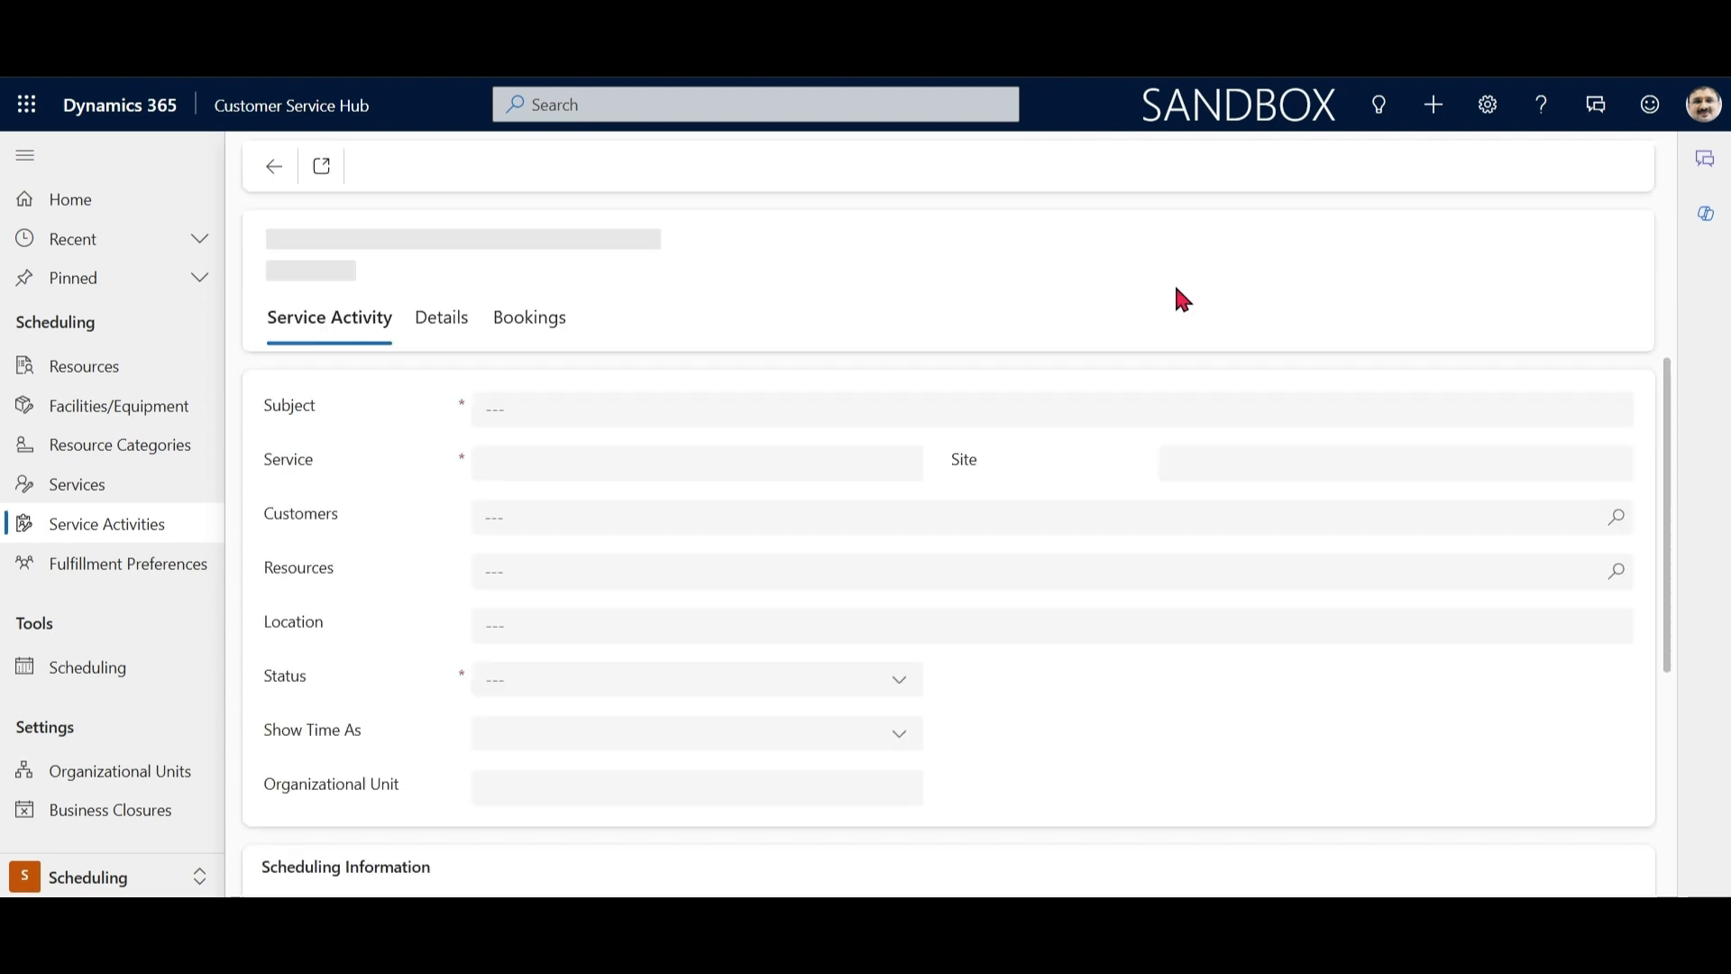
{"action": "left_click", "coordinate": [906, 411]}
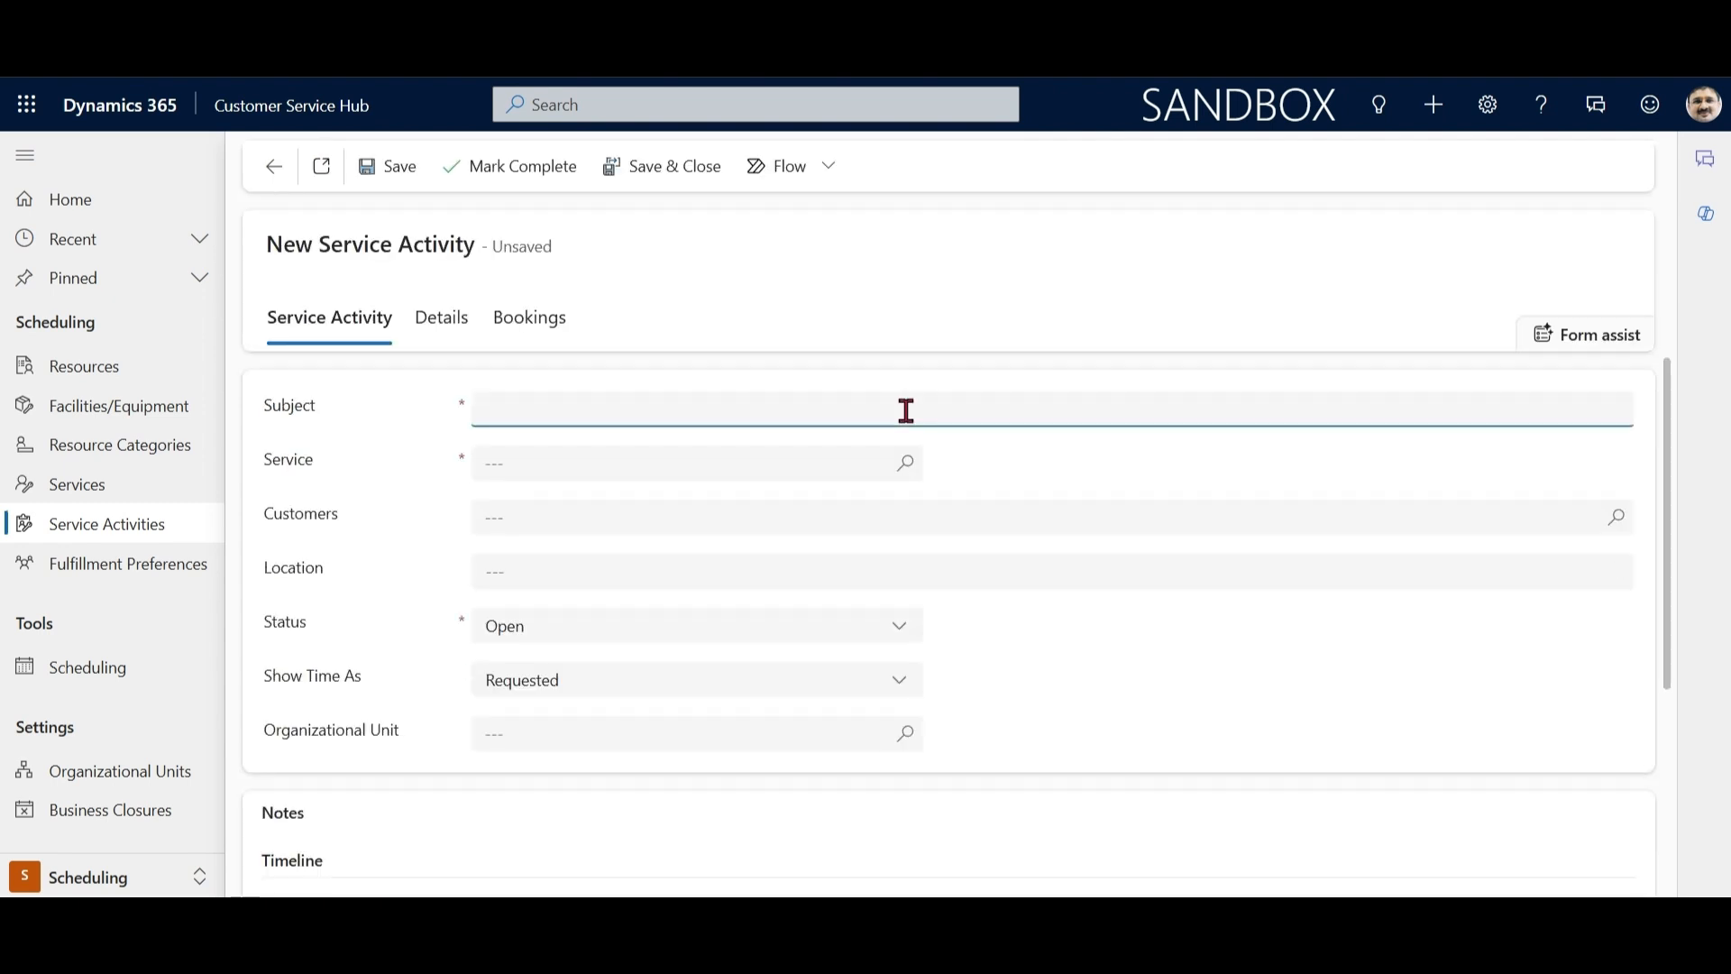
{"action": "type", "text": "Test SA 1"}
{"action": "left_click", "coordinate": [908, 467]}
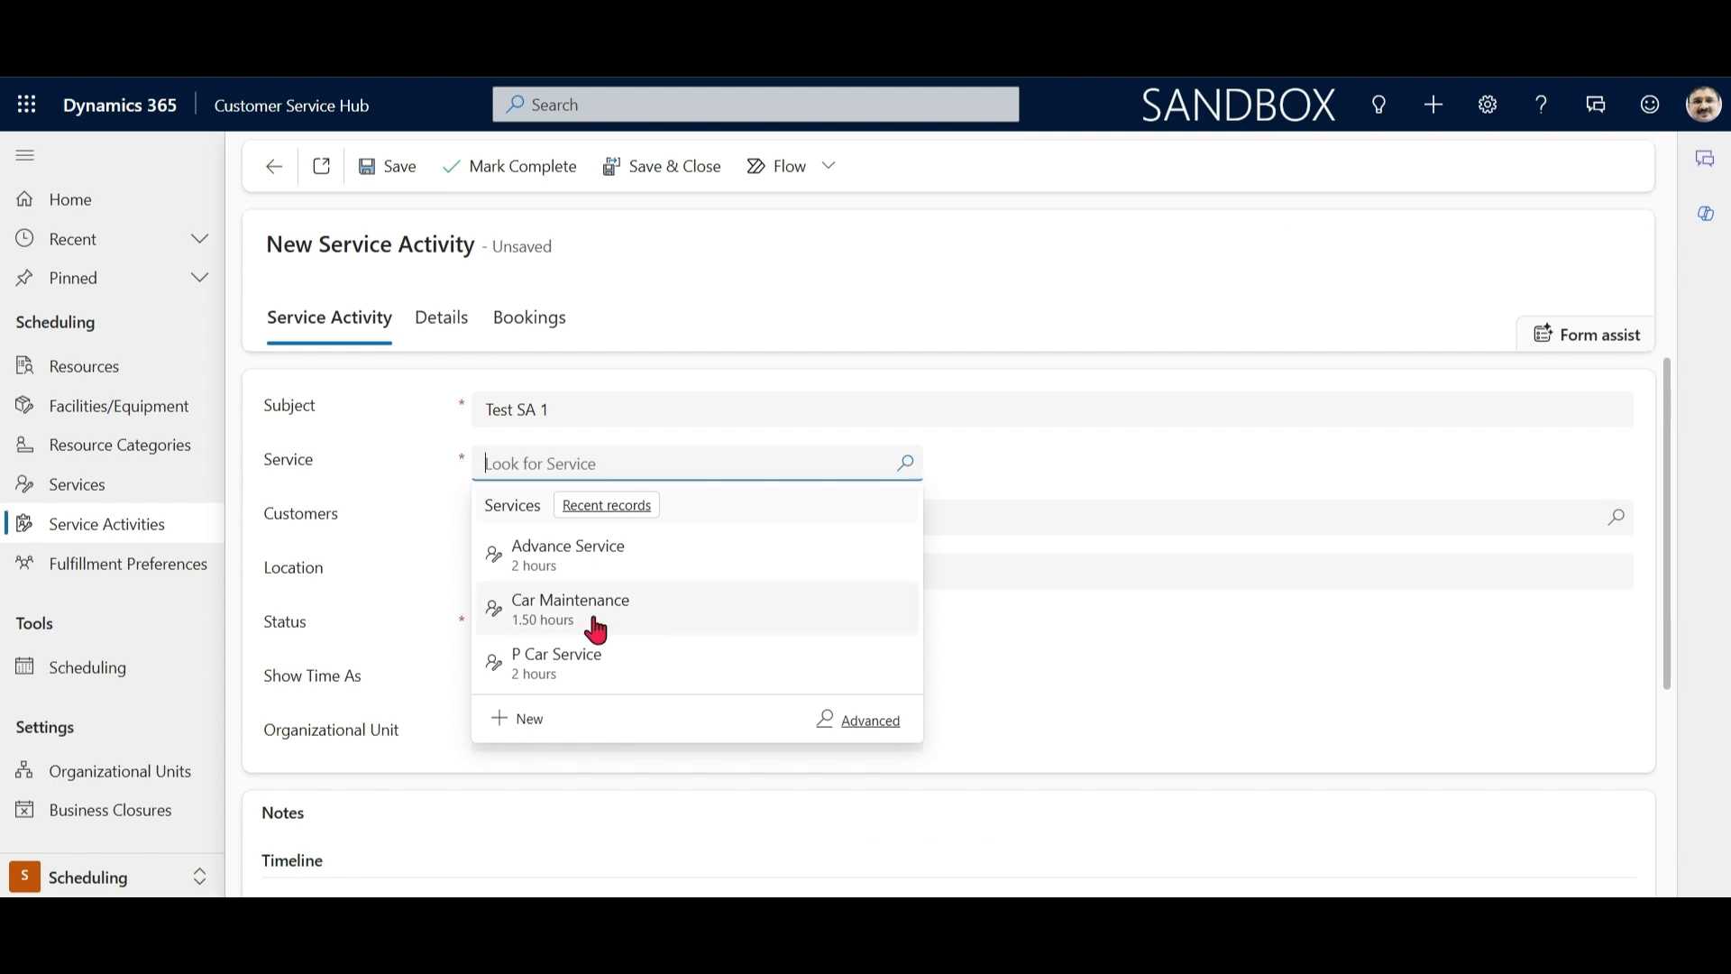
{"action": "left_click", "coordinate": [661, 630]}
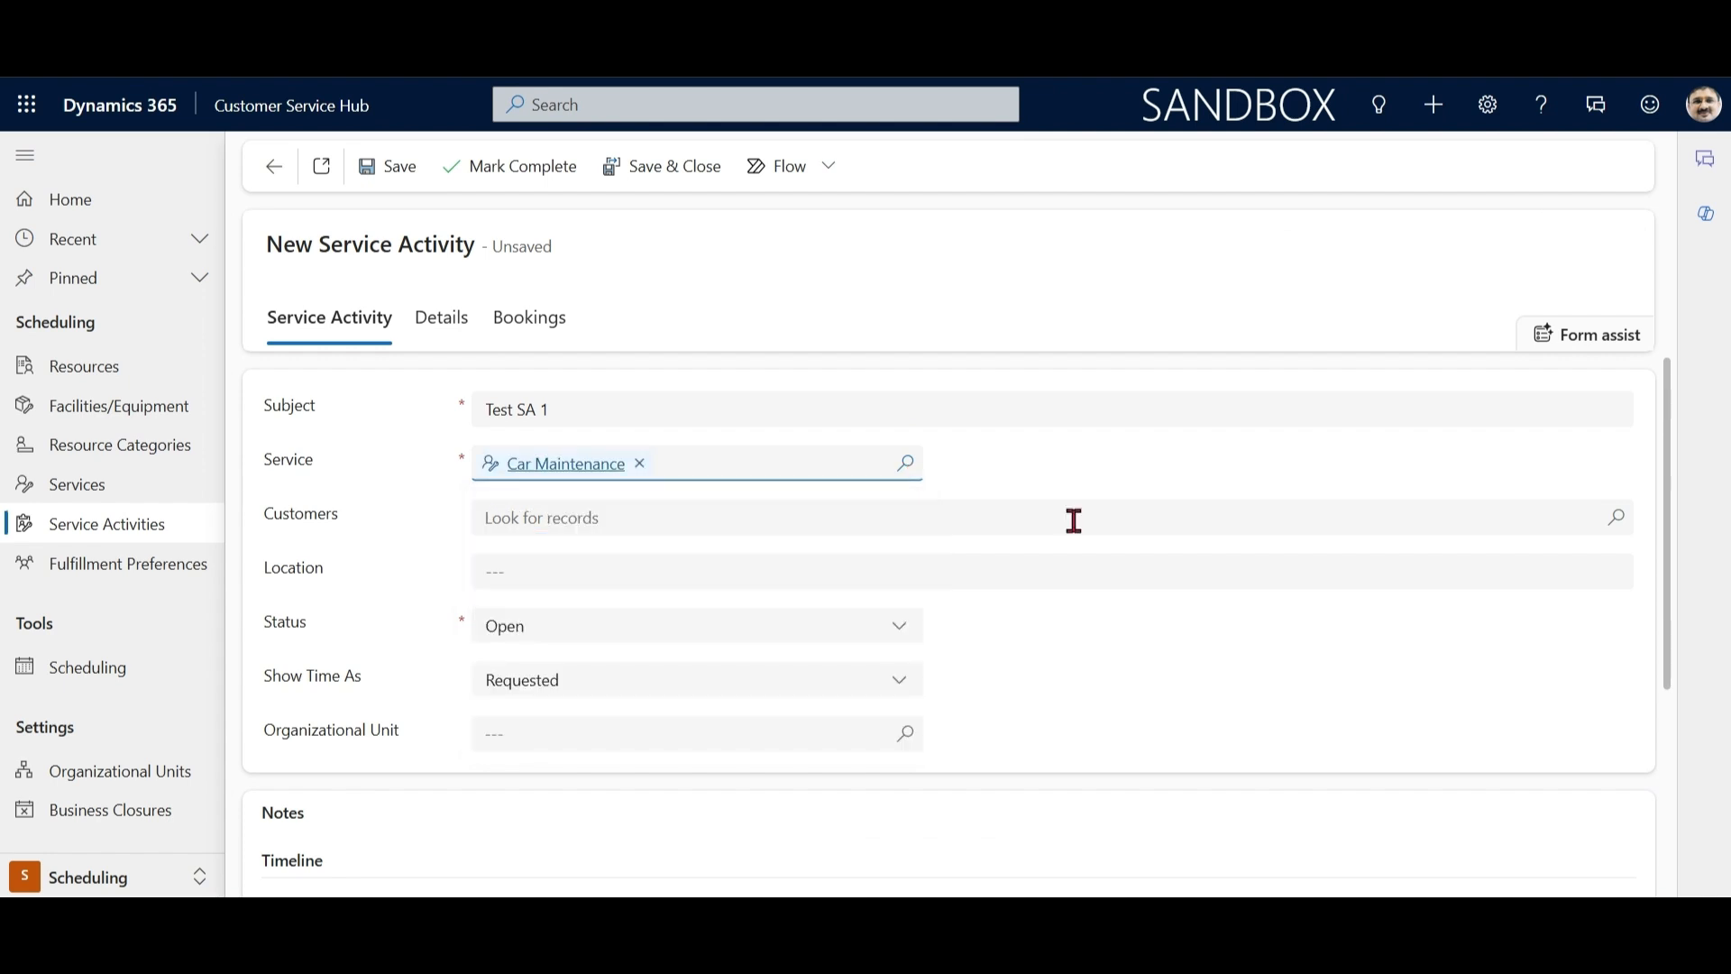
{"action": "left_click", "coordinate": [1086, 514]}
{"action": "left_click", "coordinate": [1581, 641]}
{"action": "left_click", "coordinate": [392, 181]}
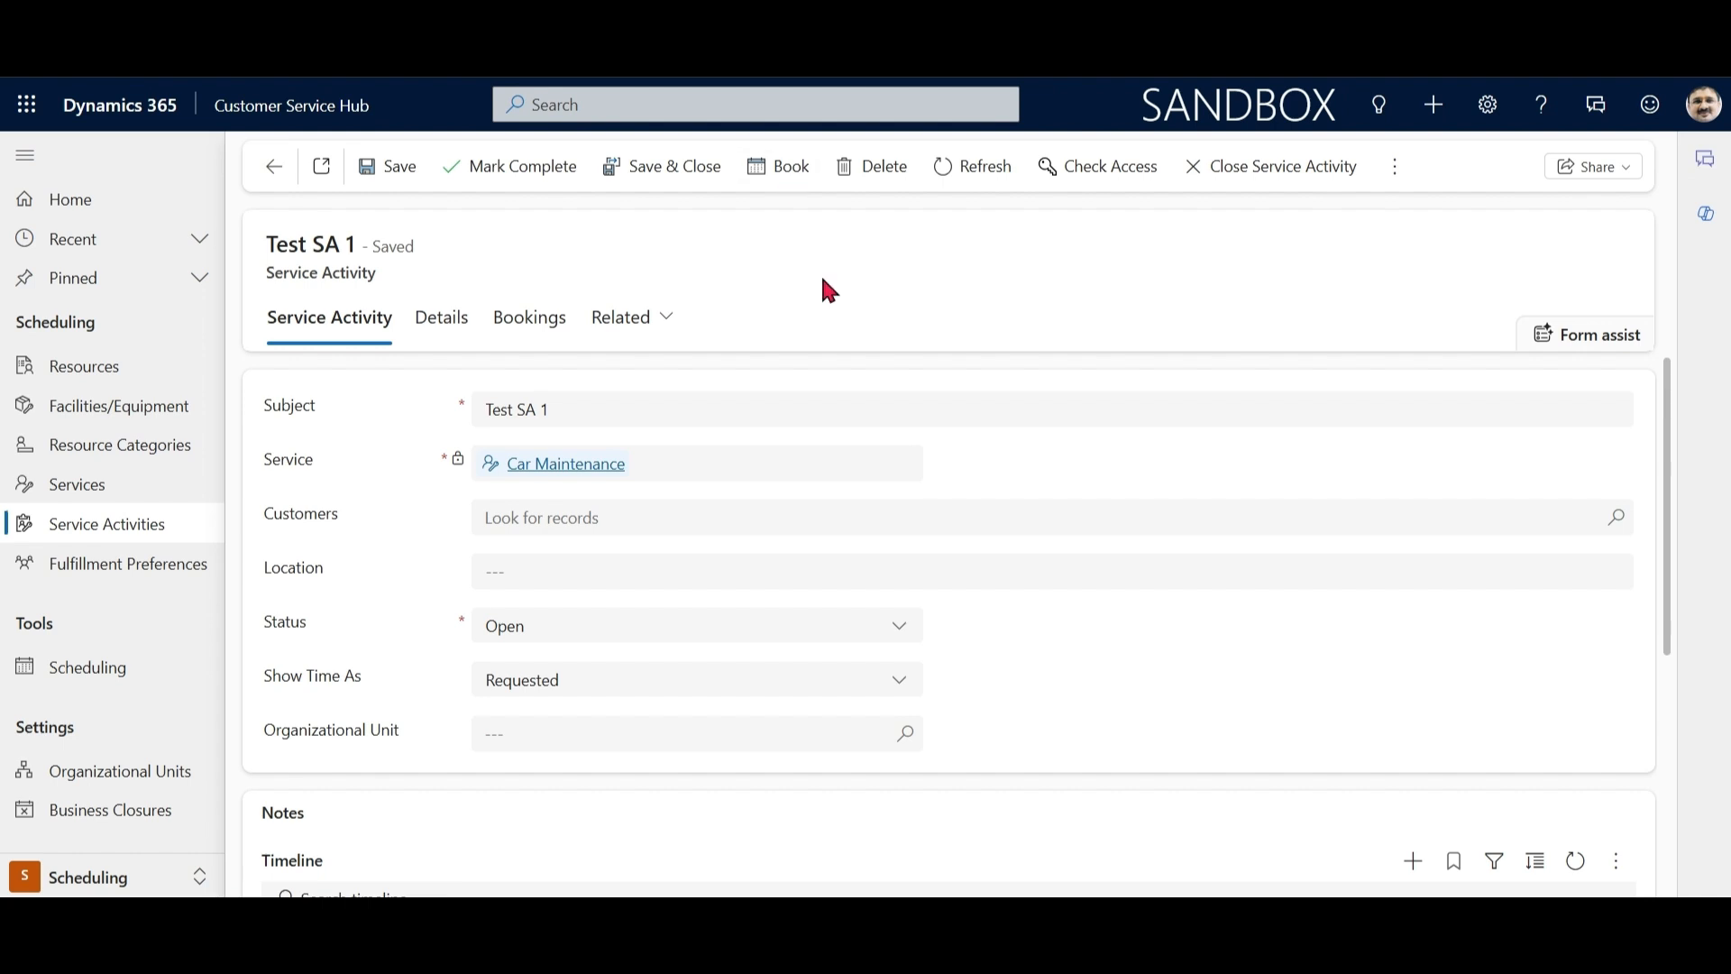
Step: On the schedule board, show the unscheduled service activities, select Test SA 1 and open the booking creation form
{"action": "left_click", "coordinate": [783, 168]}
{"action": "left_click", "coordinate": [74, 669]}
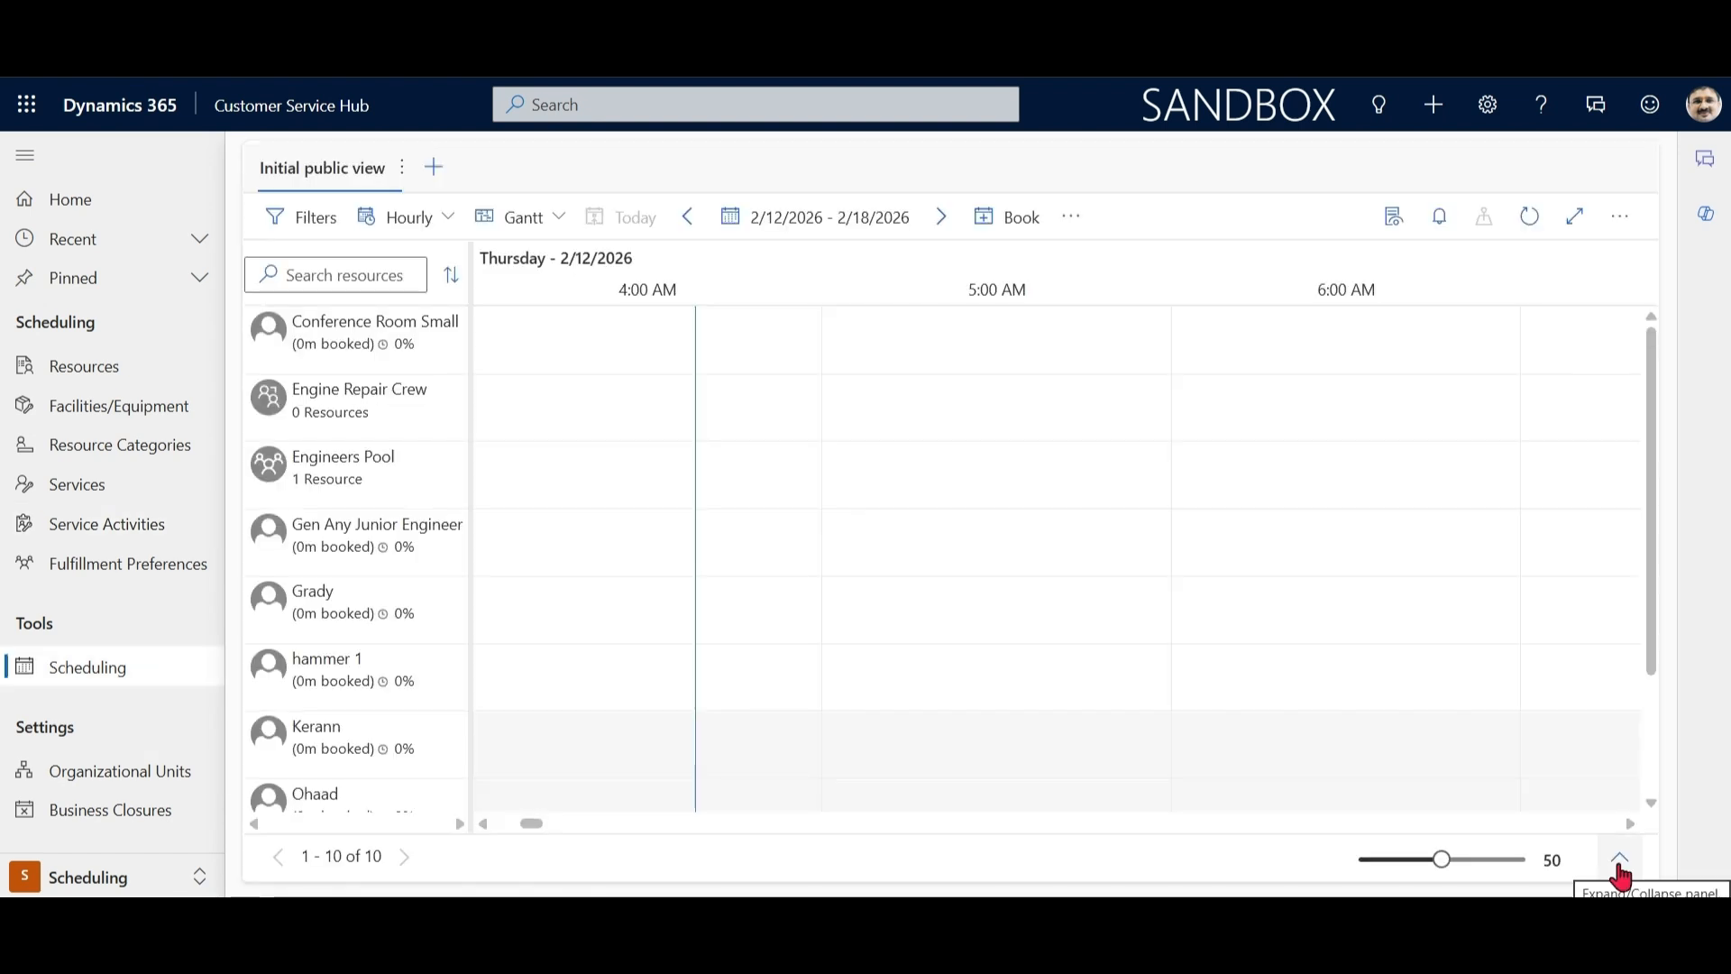
{"action": "left_click", "coordinate": [1620, 861]}
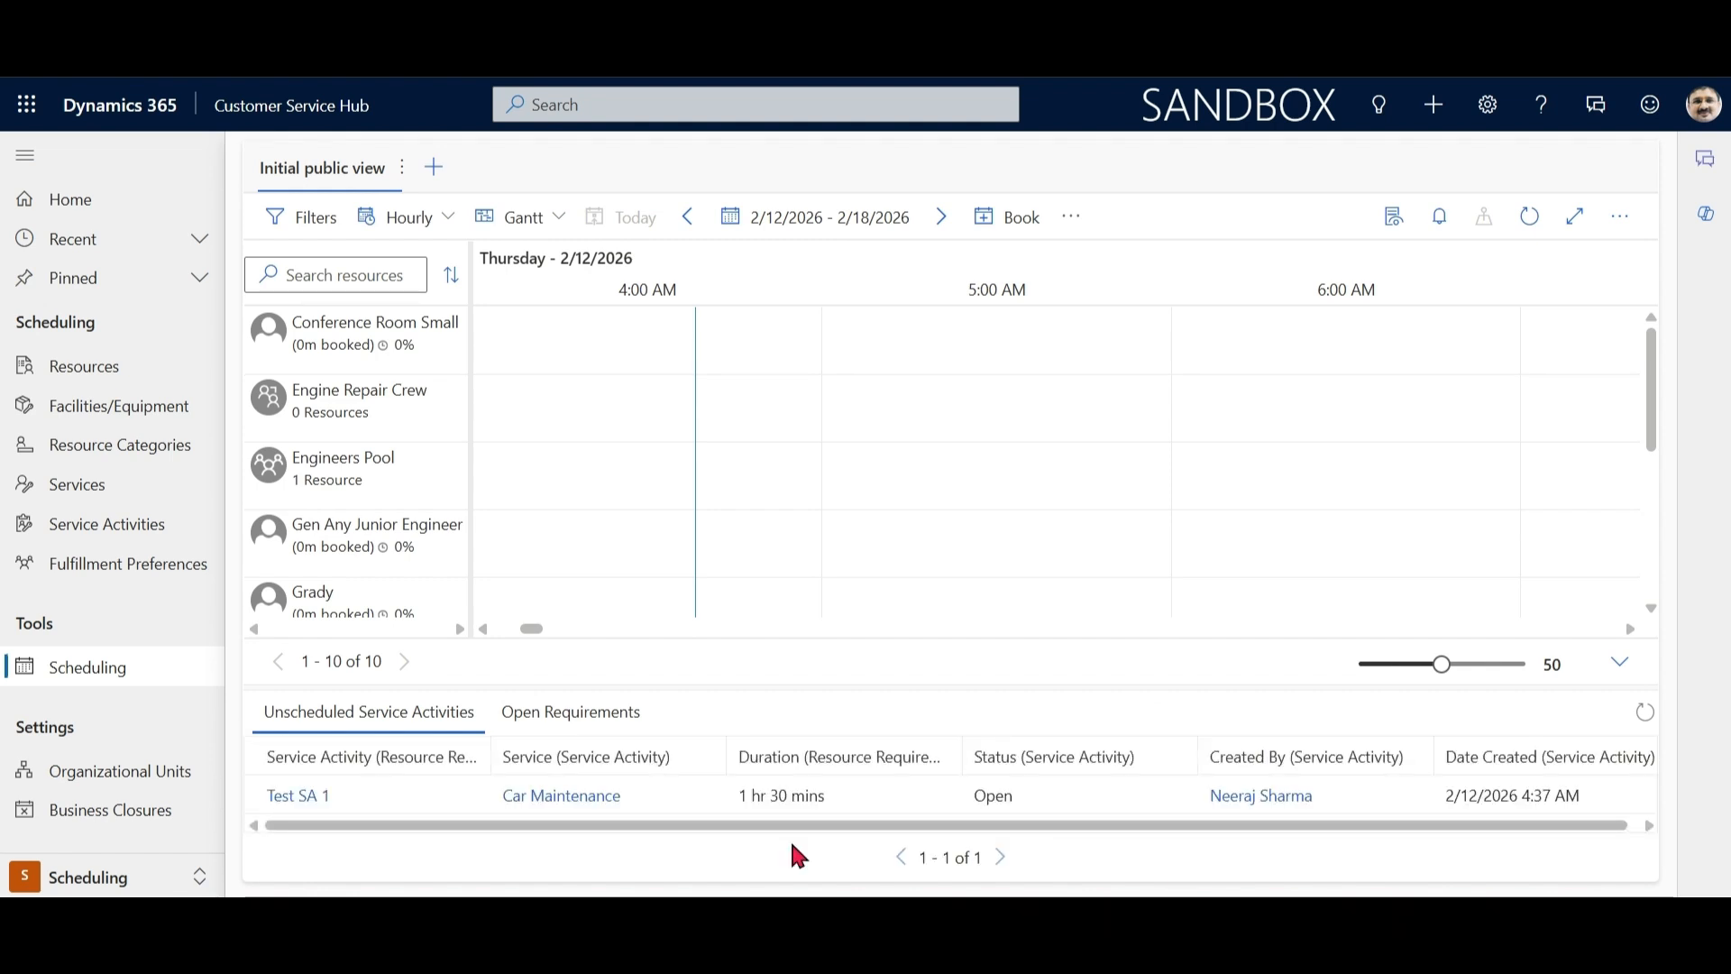
{"action": "left_click", "coordinate": [706, 816]}
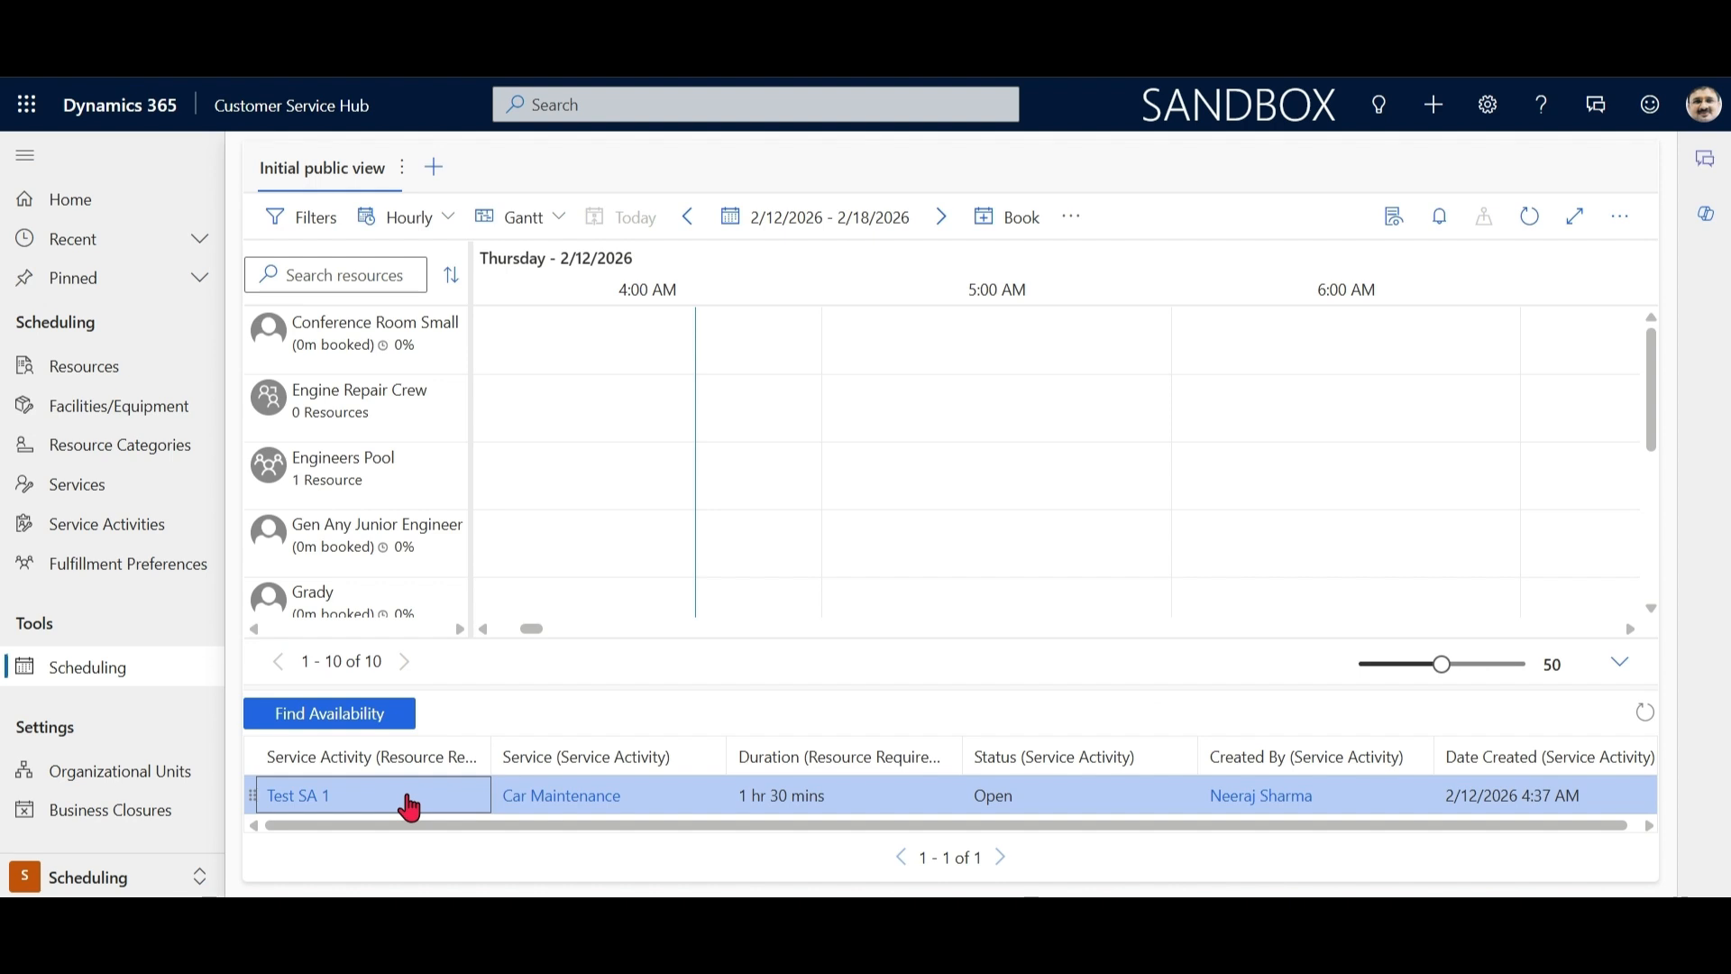
{"action": "left_click", "coordinate": [1010, 221]}
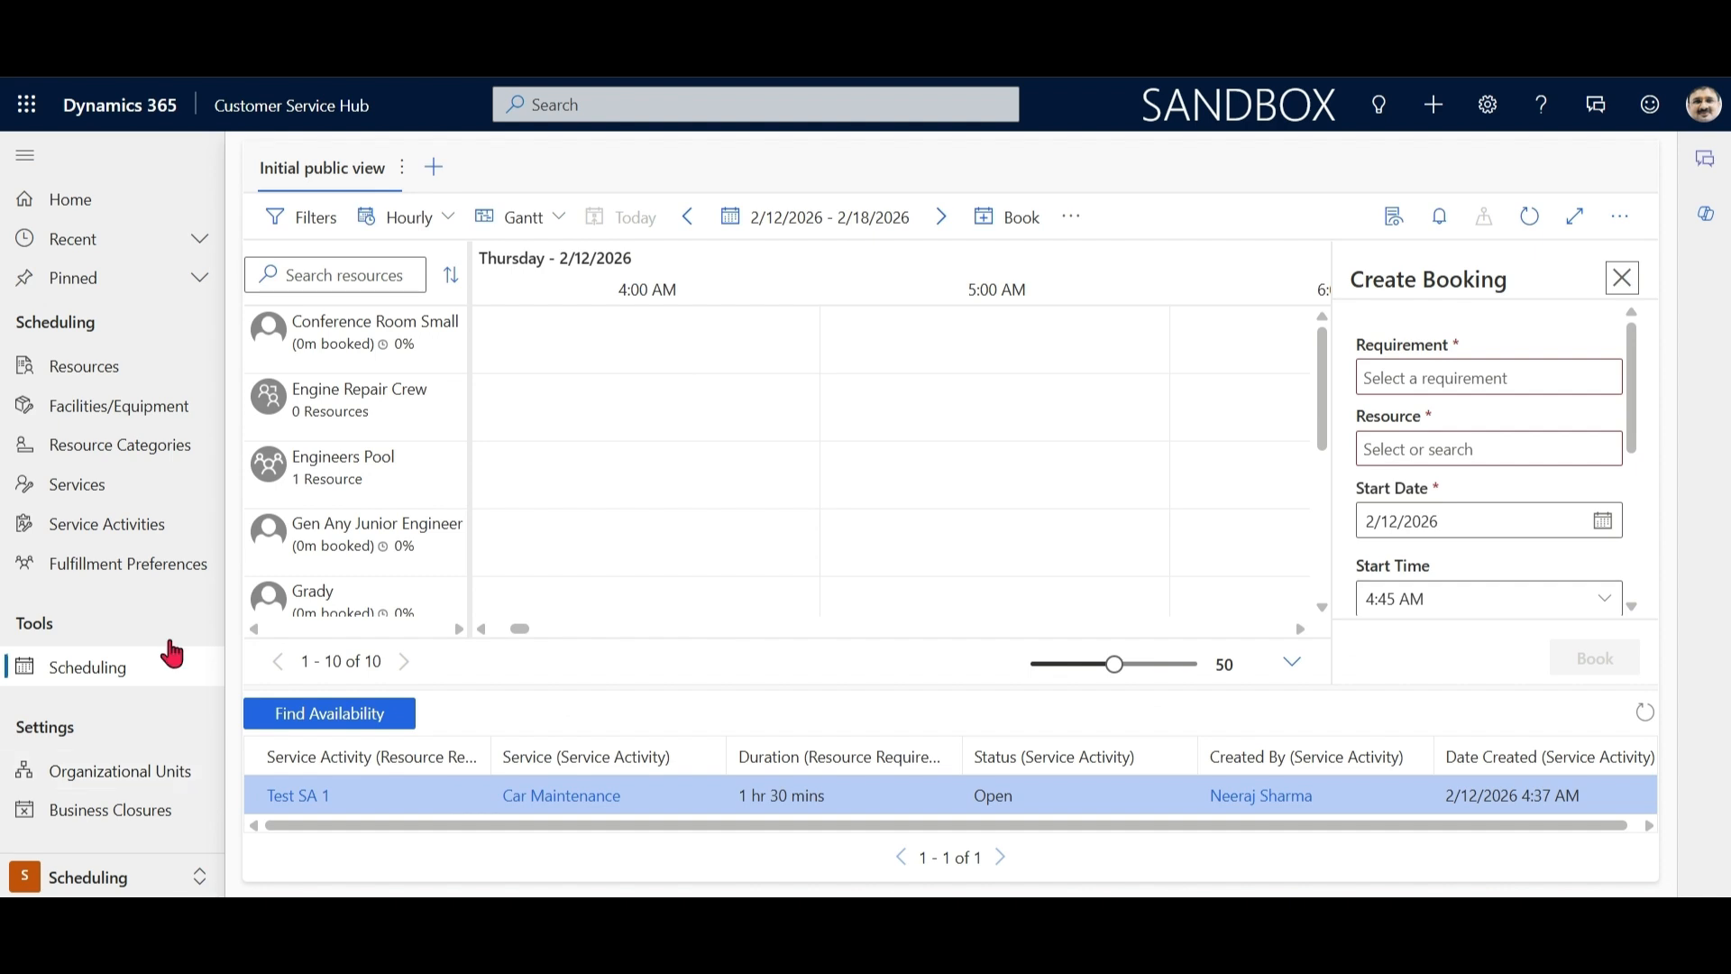
Step: Open Test SA 1 from the service activities list, review its available booking slots, and save and close the activity
{"action": "left_click", "coordinate": [133, 539]}
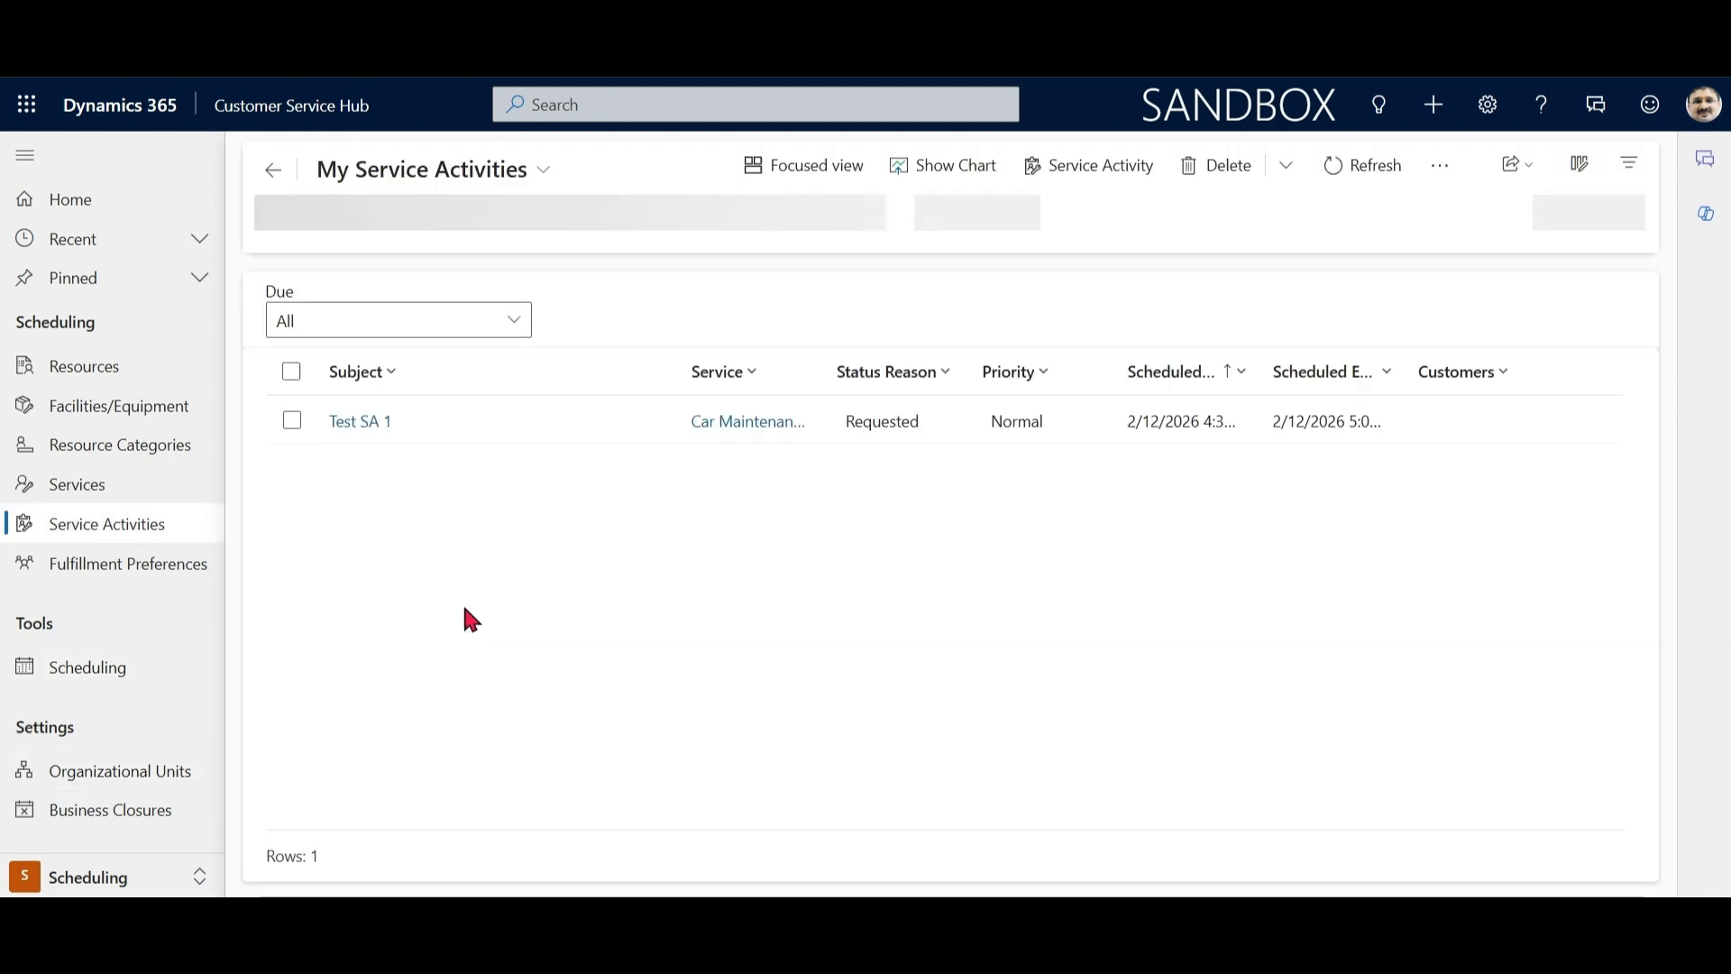
{"action": "left_click", "coordinate": [367, 434]}
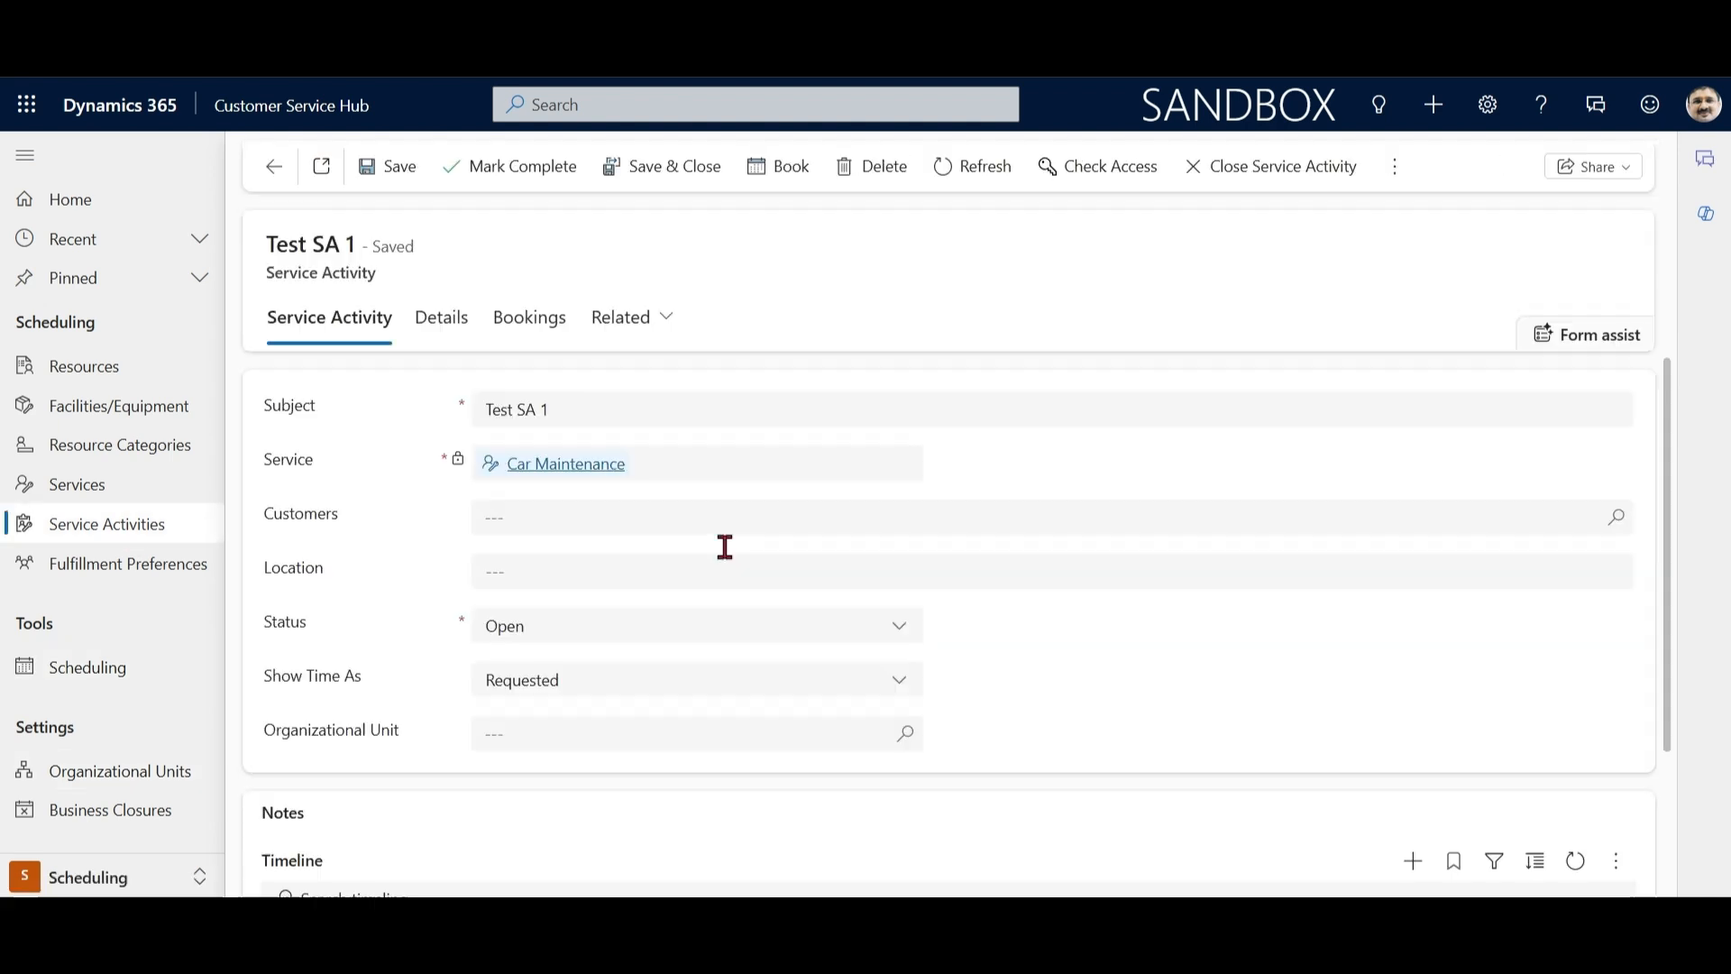
{"action": "left_click", "coordinate": [787, 180]}
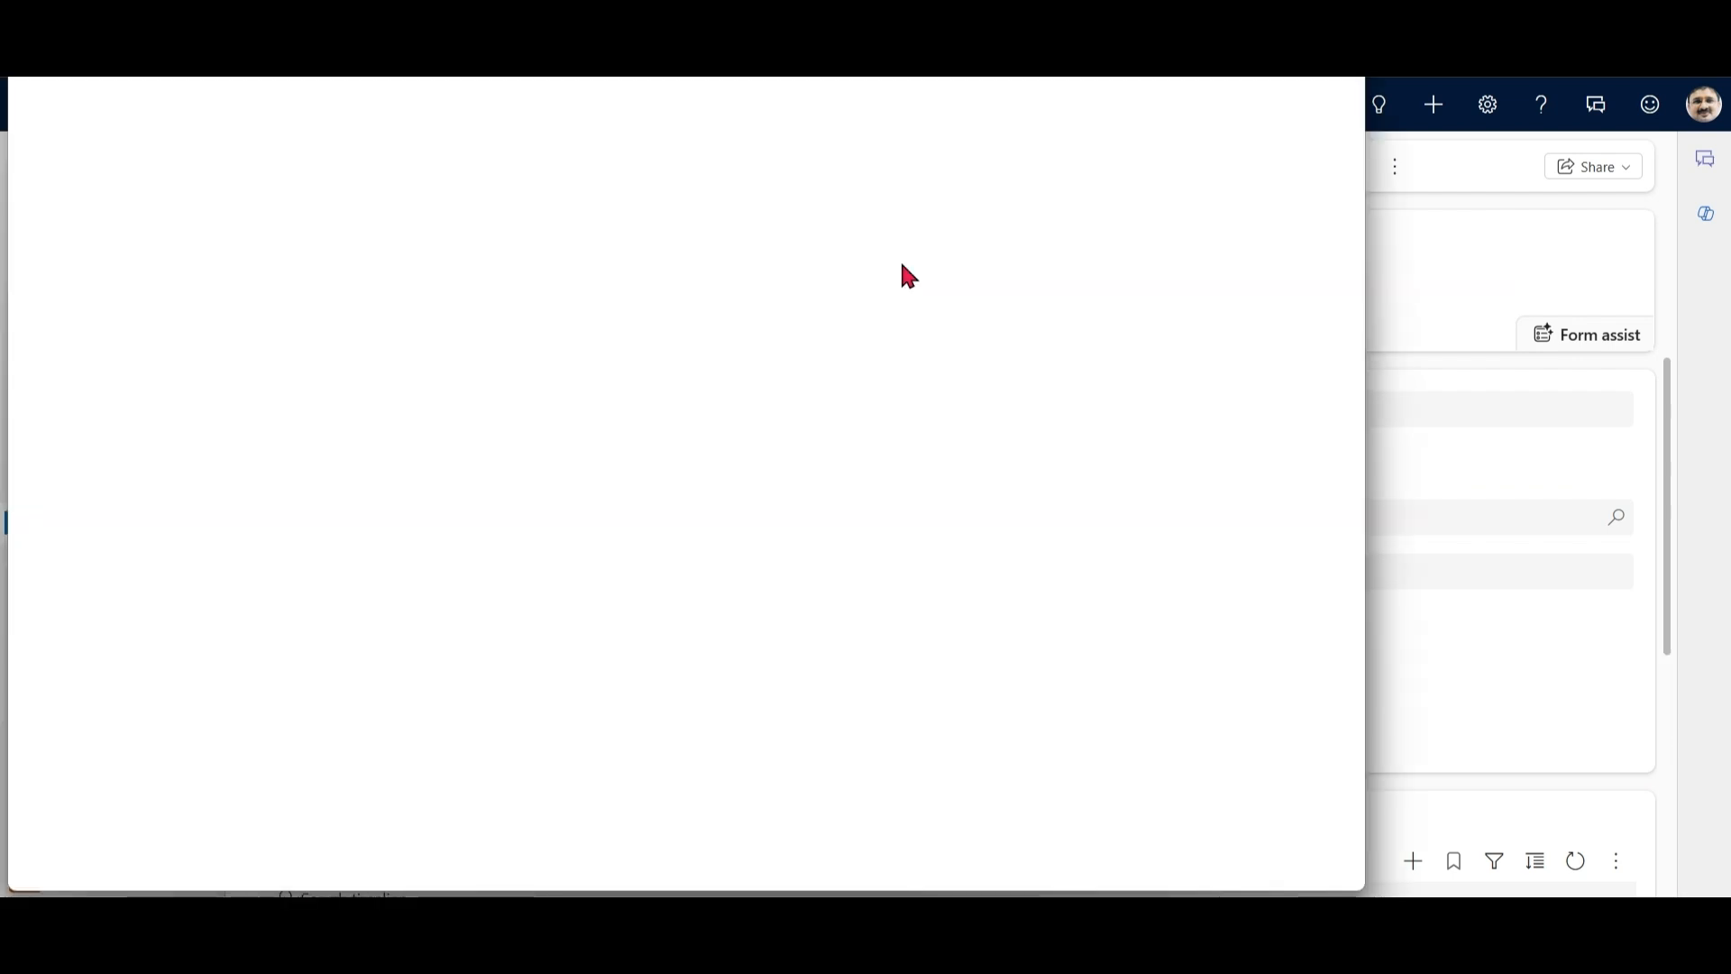
{"action": "left_click", "coordinate": [294, 201]}
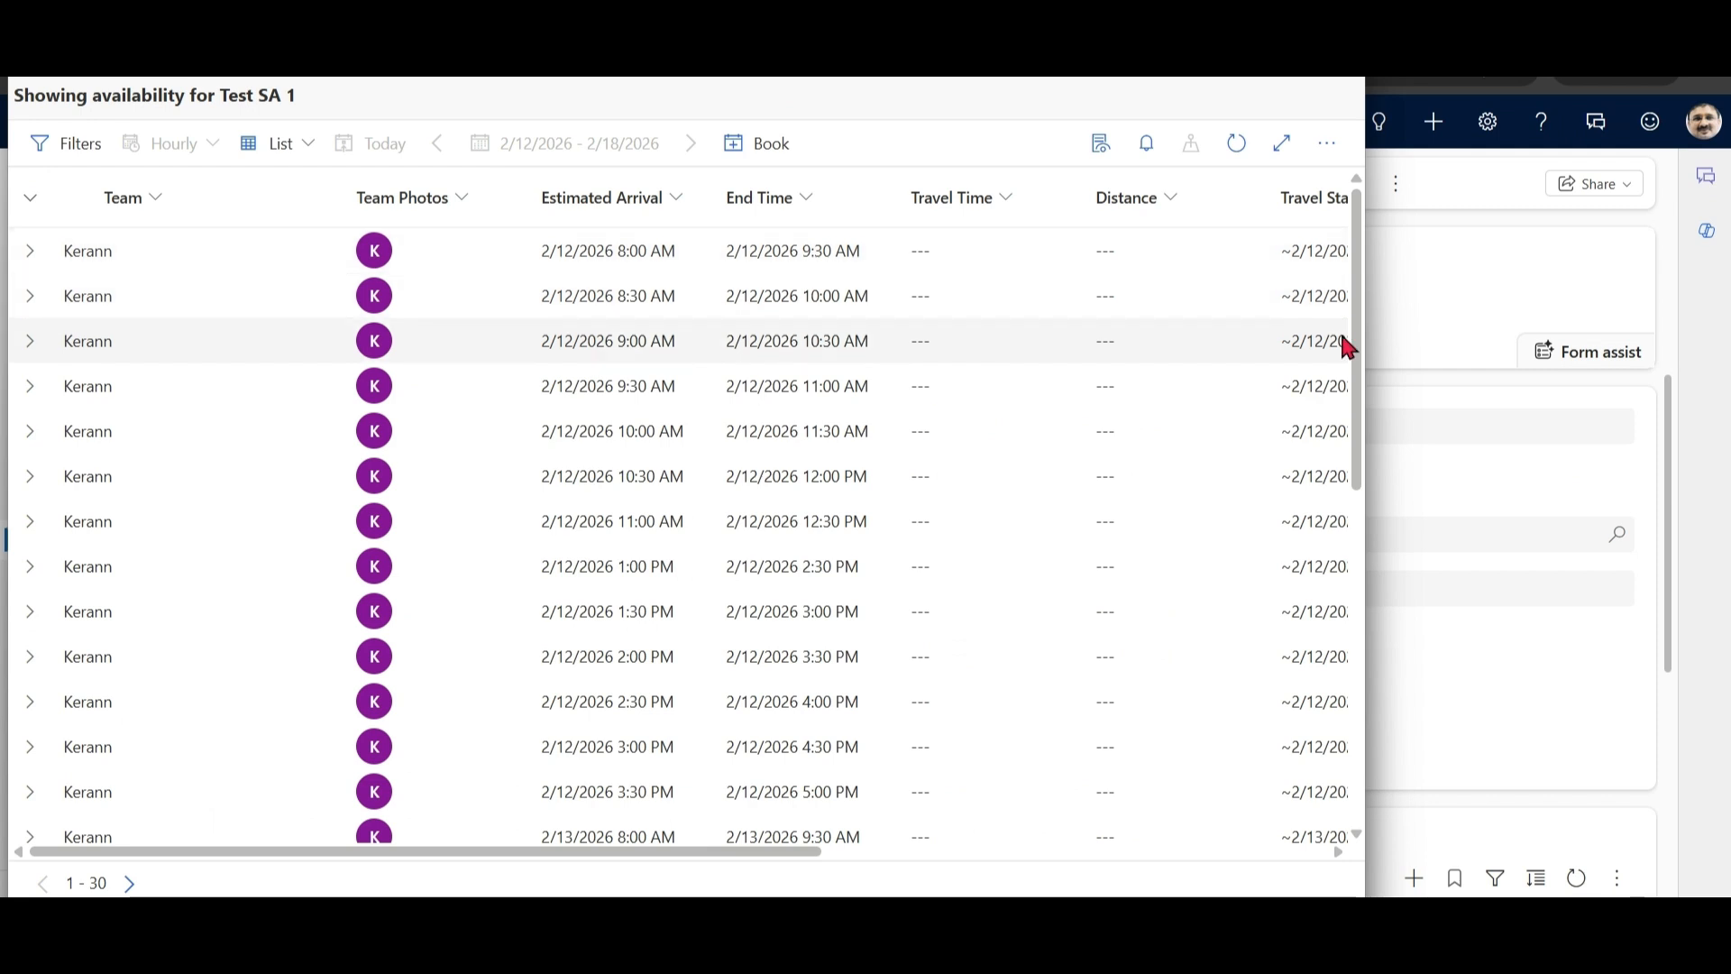
{"action": "left_click_drag", "start_coordinate": [1345, 348], "coordinate": [1353, 533]}
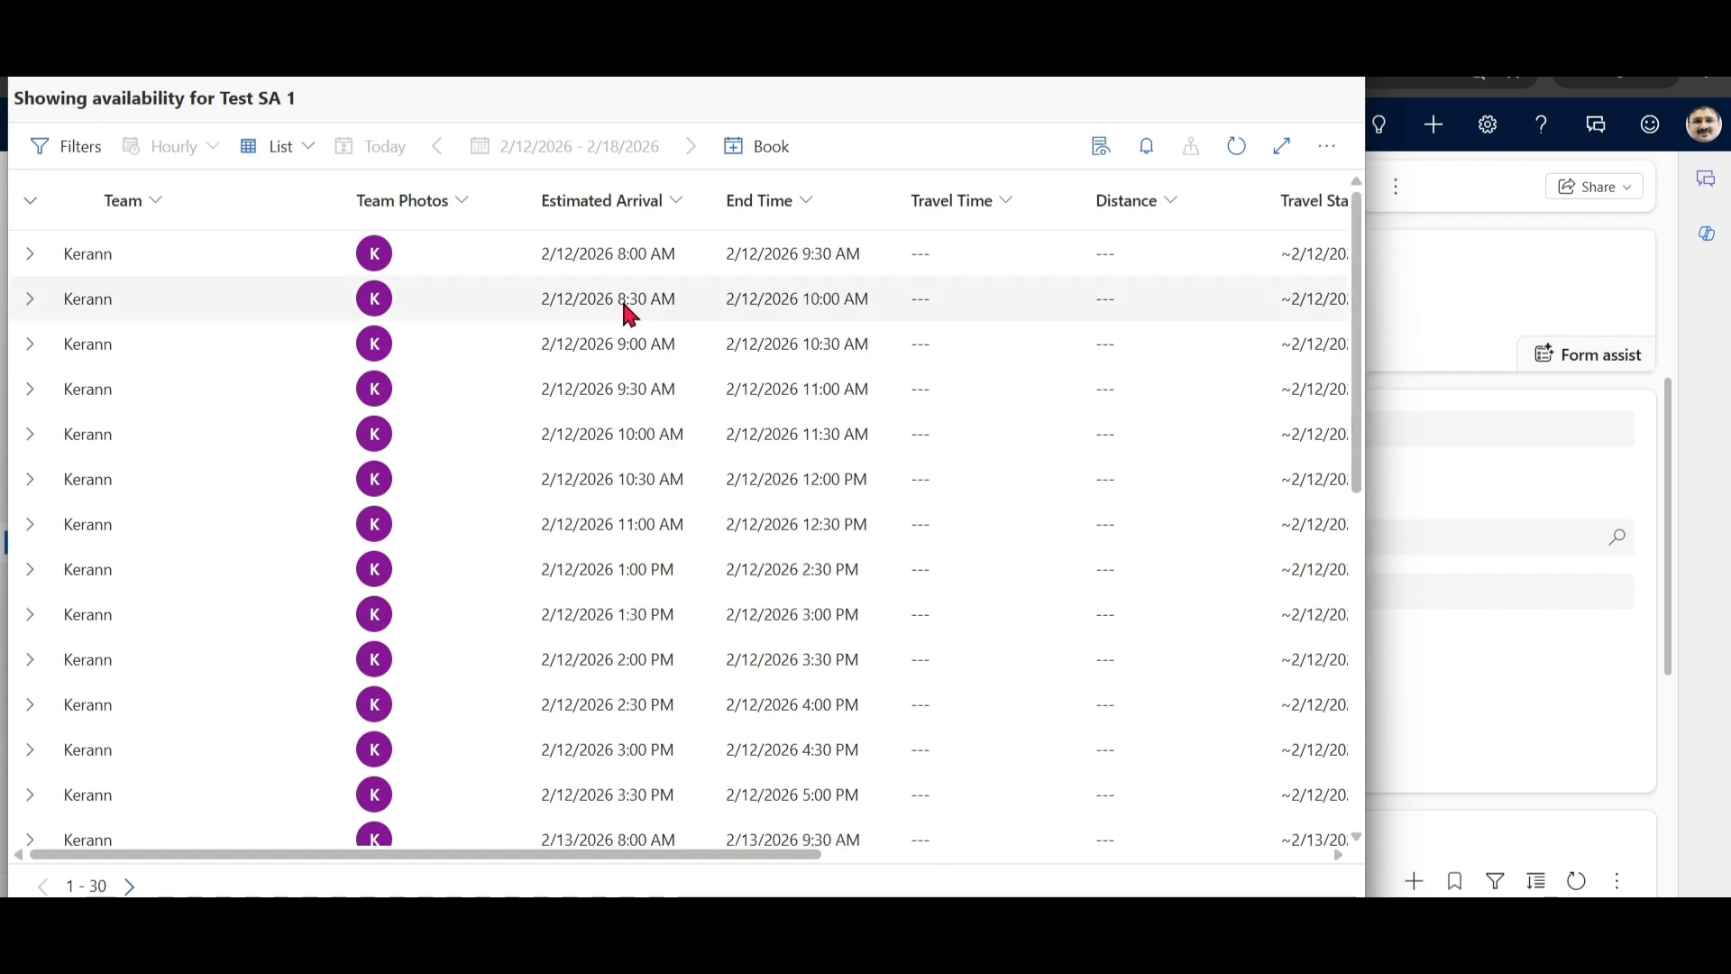
{"action": "left_click", "coordinate": [629, 312]}
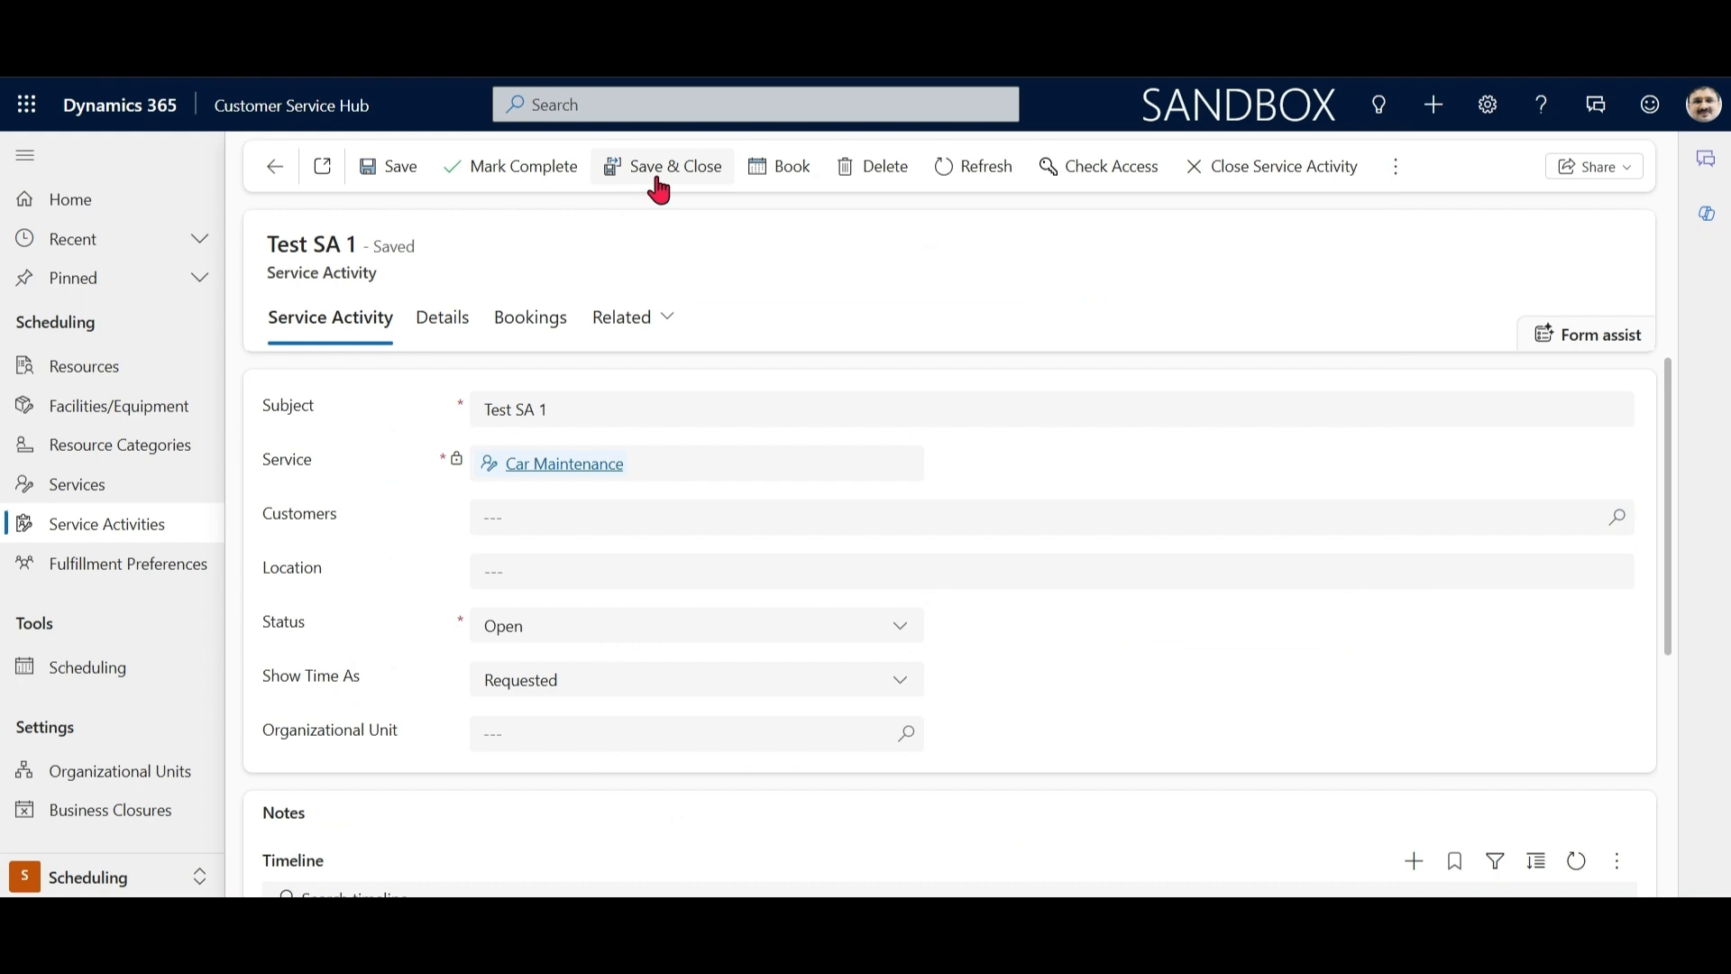
{"action": "left_click", "coordinate": [661, 167]}
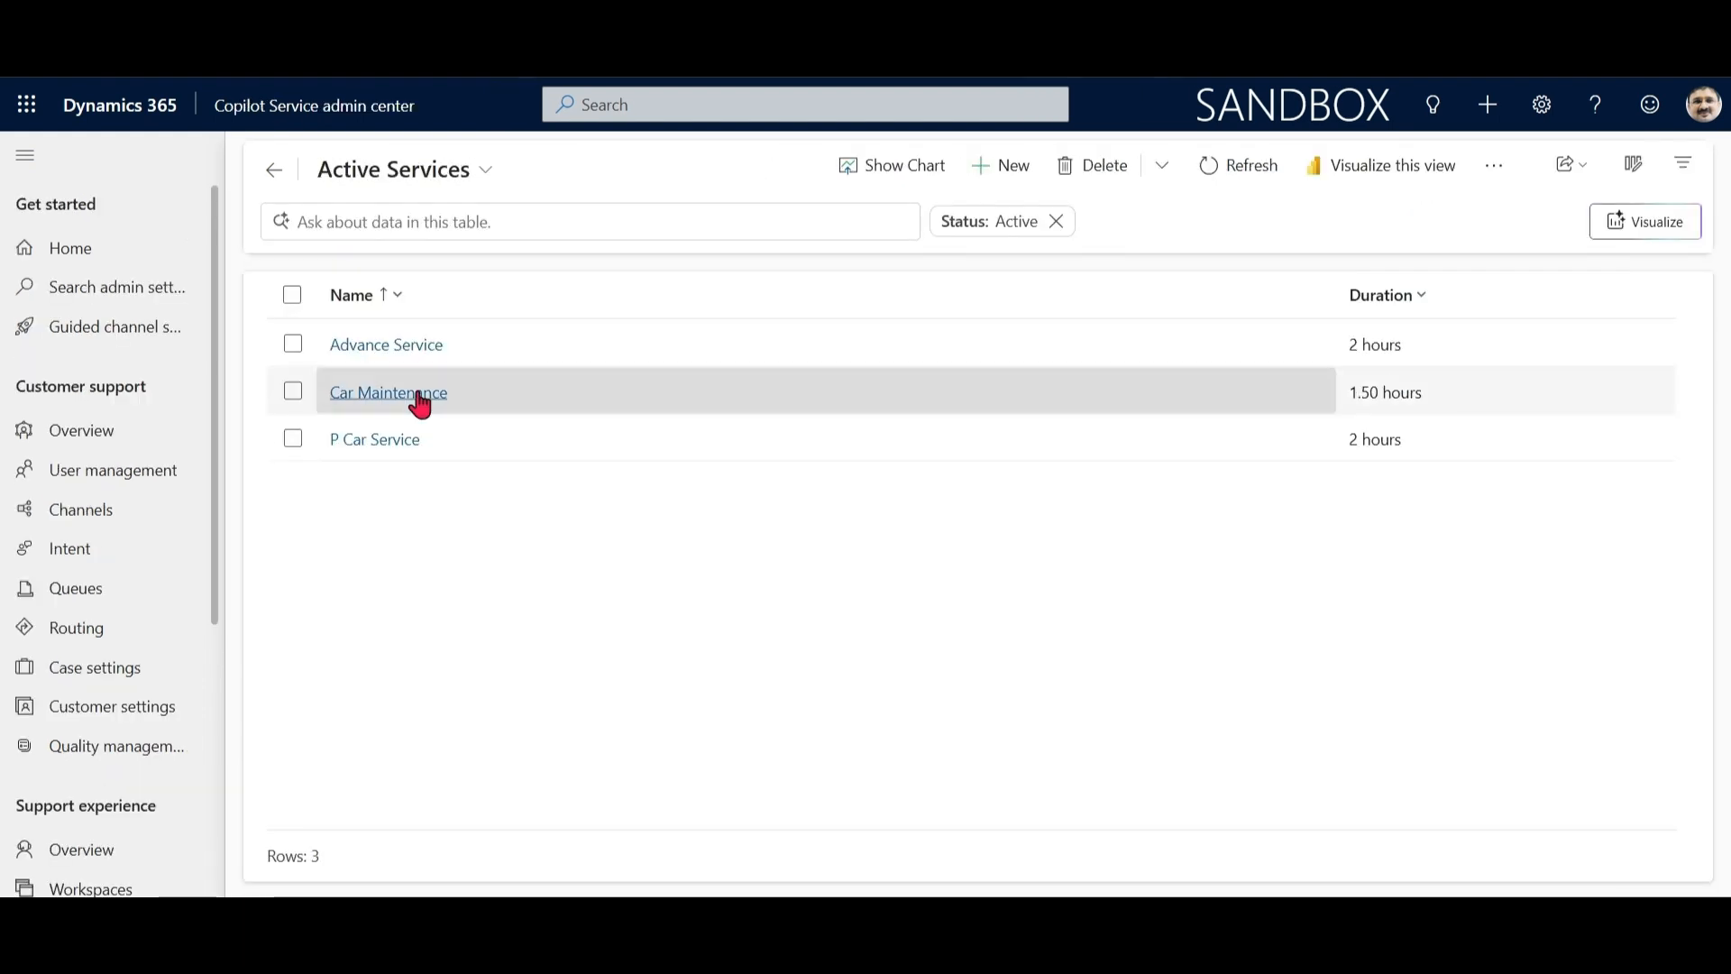
Step: In Copilot Service admin center, set Effort Required to 2 for Person 1 in the Car Maintenance service's resource requirements
{"action": "left_click", "coordinate": [419, 399]}
{"action": "left_click", "coordinate": [483, 327]}
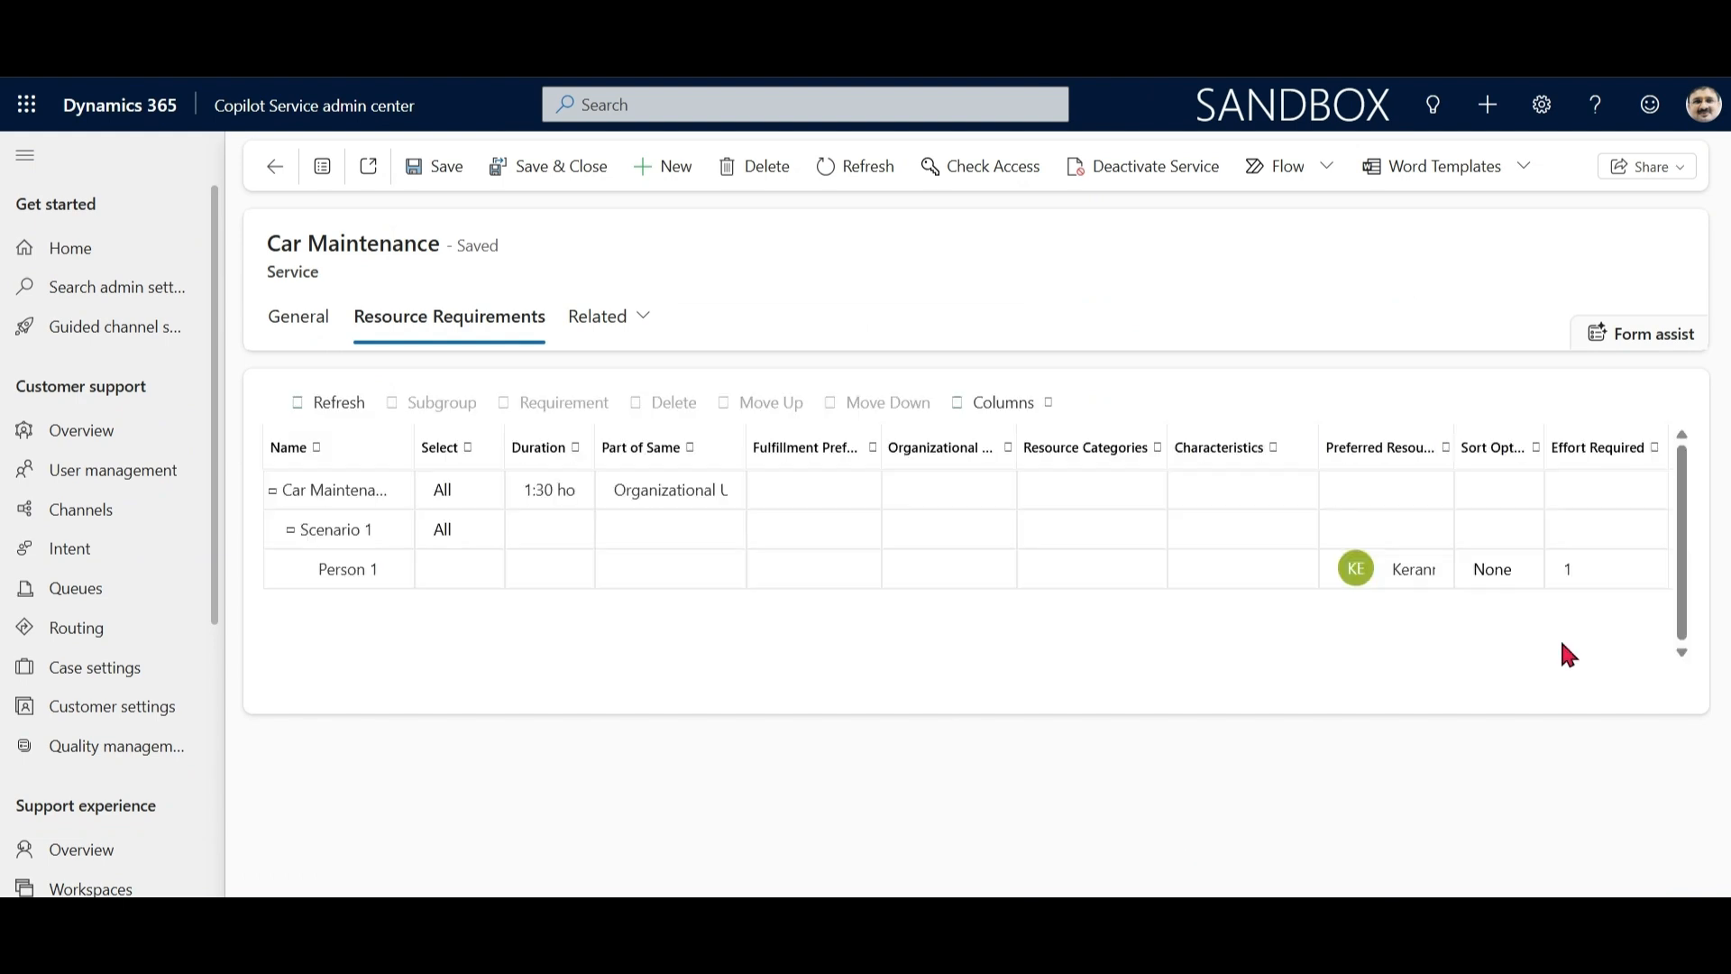
{"action": "left_click", "coordinate": [1584, 572]}
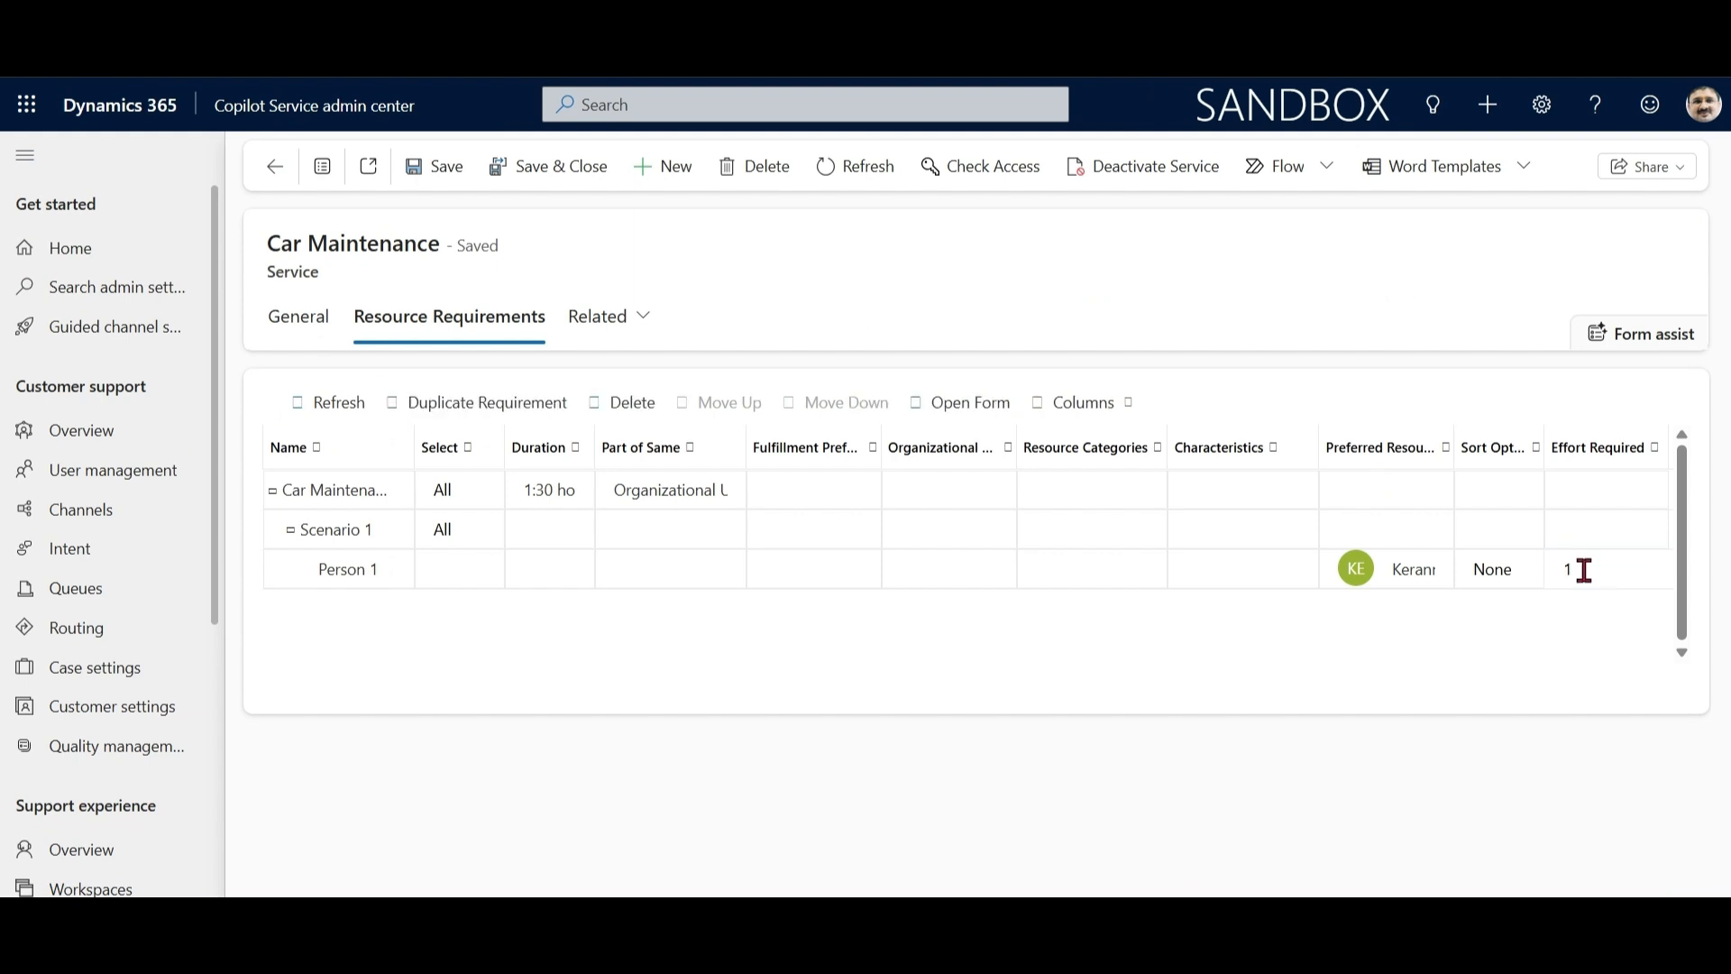
{"action": "type", "text": "2"}
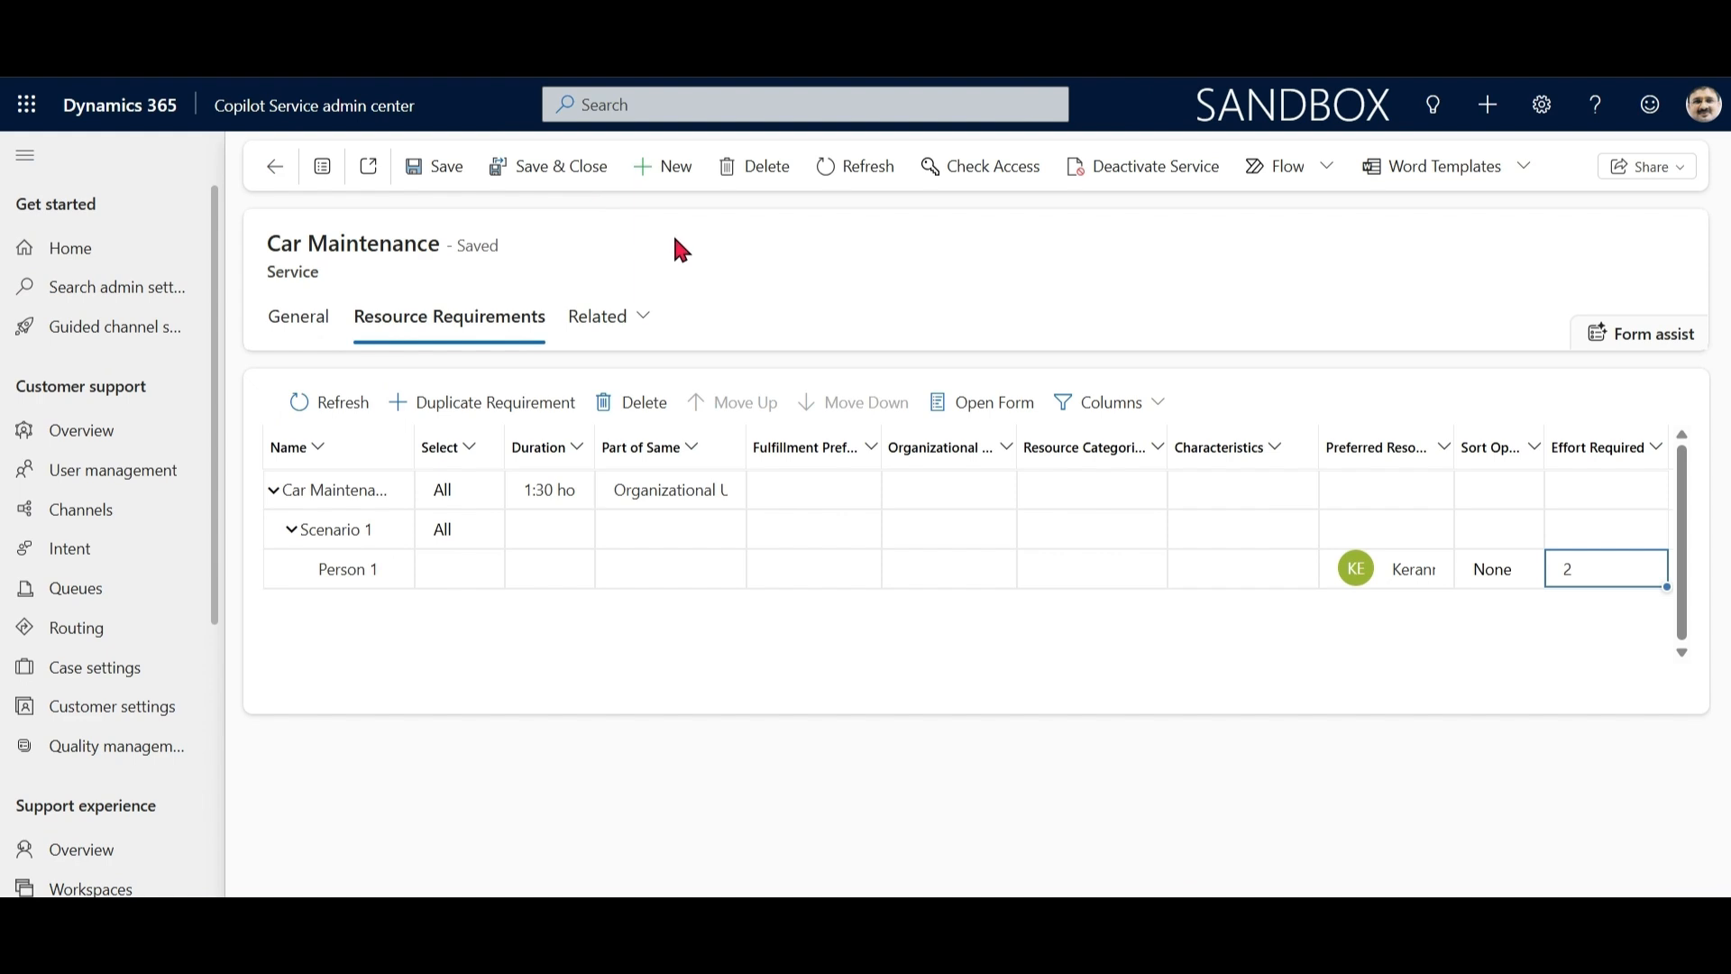
{"action": "left_click", "coordinate": [292, 390]}
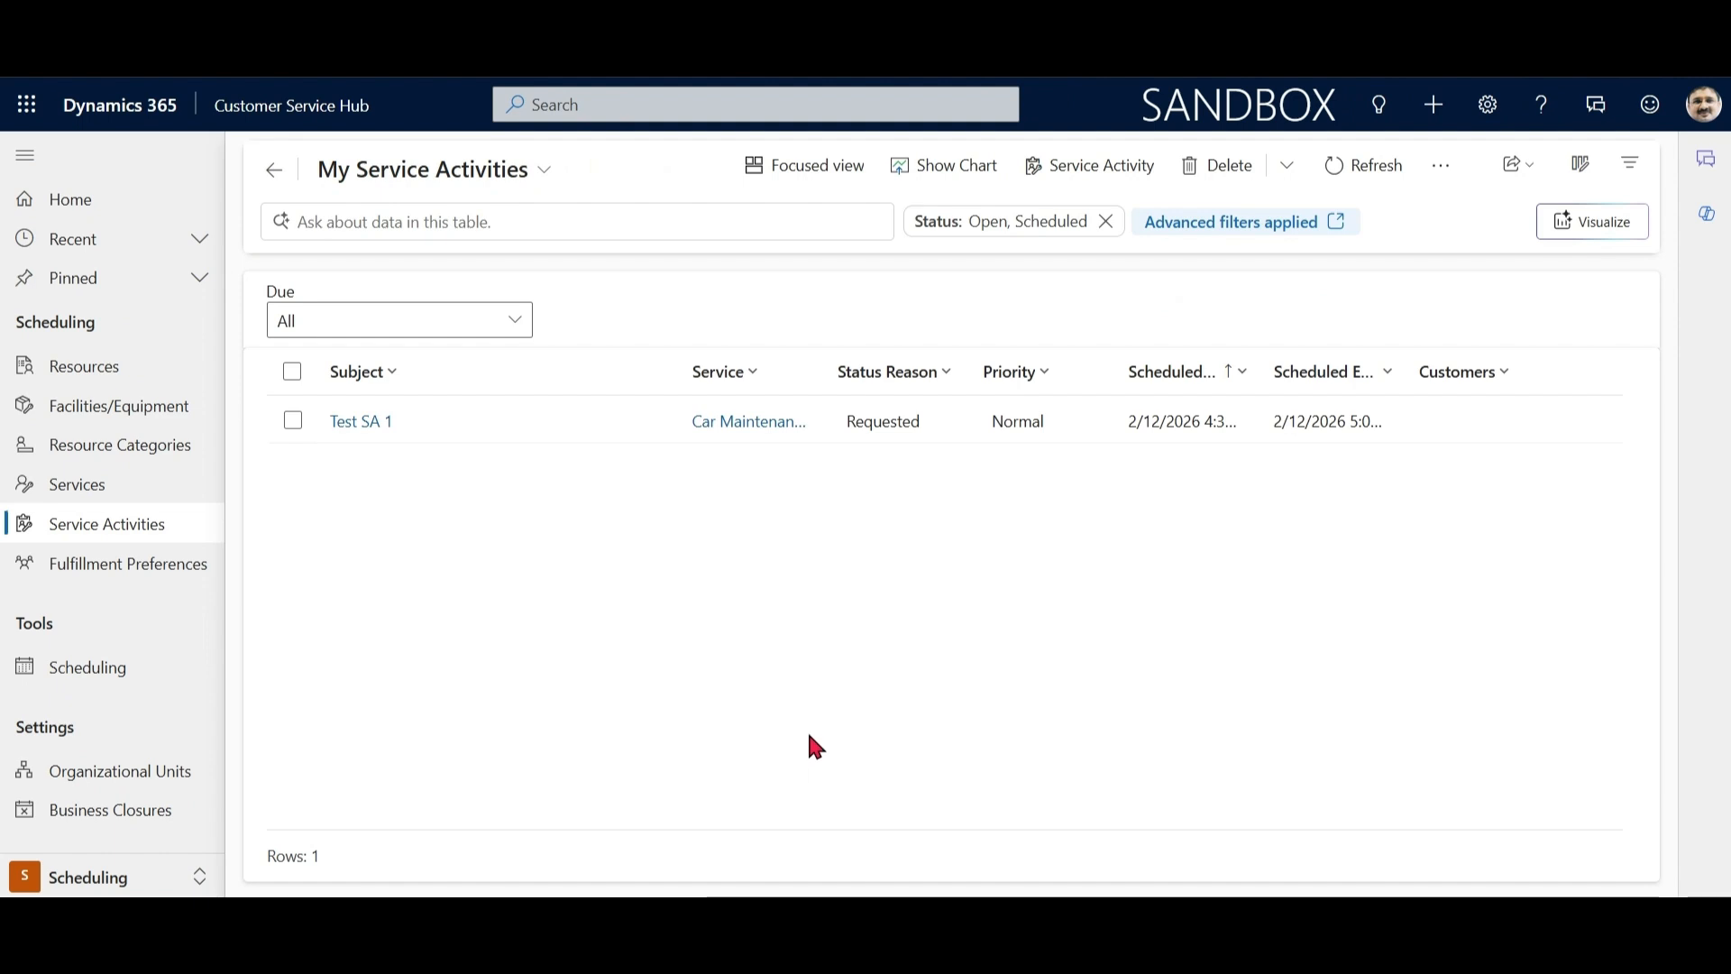
Step: Back in Customer Service Hub, create service activity Test SA2 for the Car Maintenance service and save and close it
{"action": "left_click", "coordinate": [1085, 170]}
{"action": "left_click", "coordinate": [675, 479]}
{"action": "type", "text": "Test "}
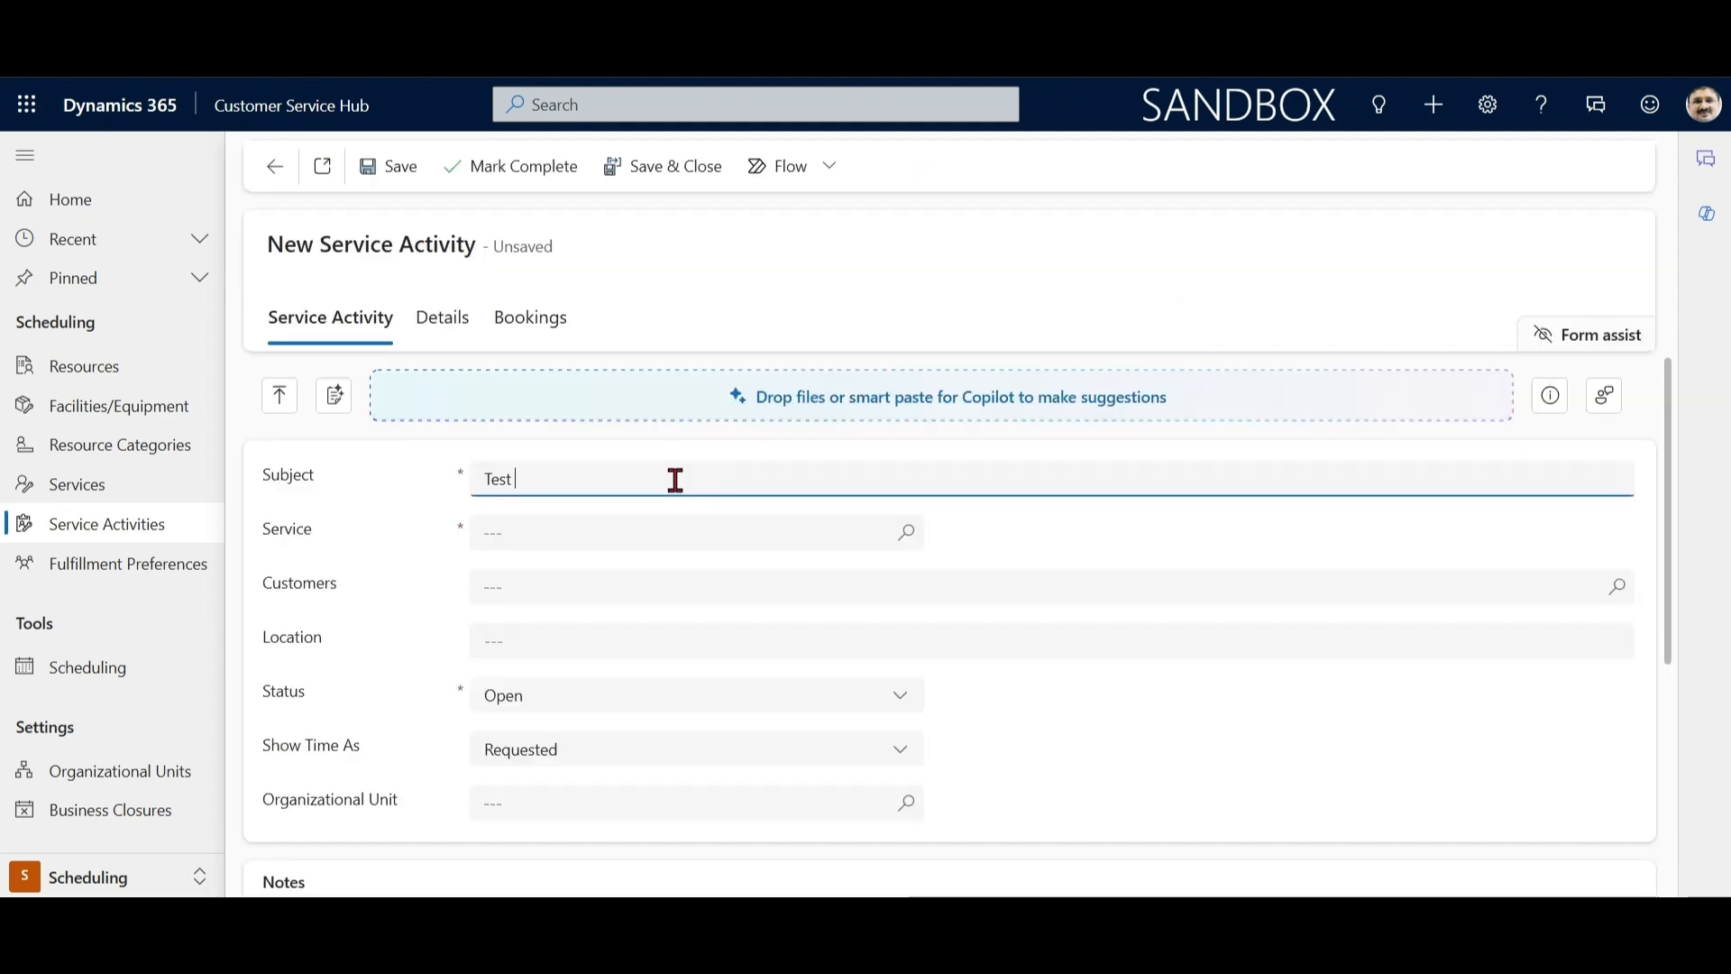
{"action": "type", "text": "SA1"}
{"action": "left_click", "coordinate": [906, 538]}
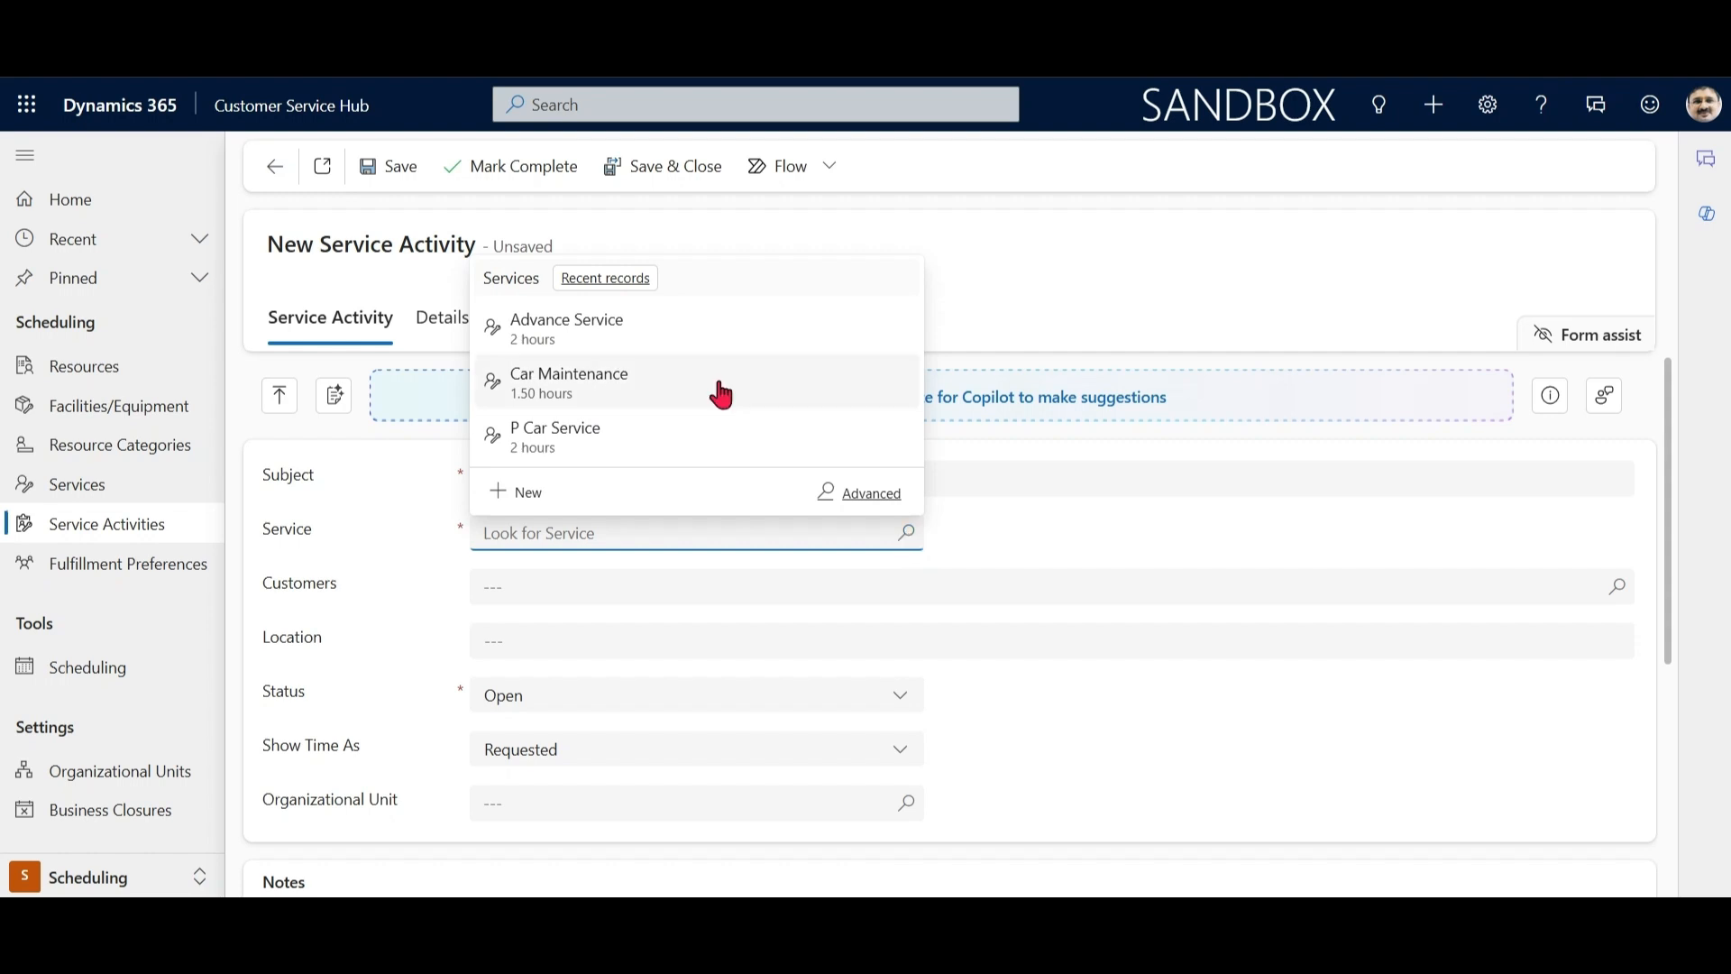
{"action": "left_click", "coordinate": [722, 394]}
{"action": "left_click", "coordinate": [665, 168]}
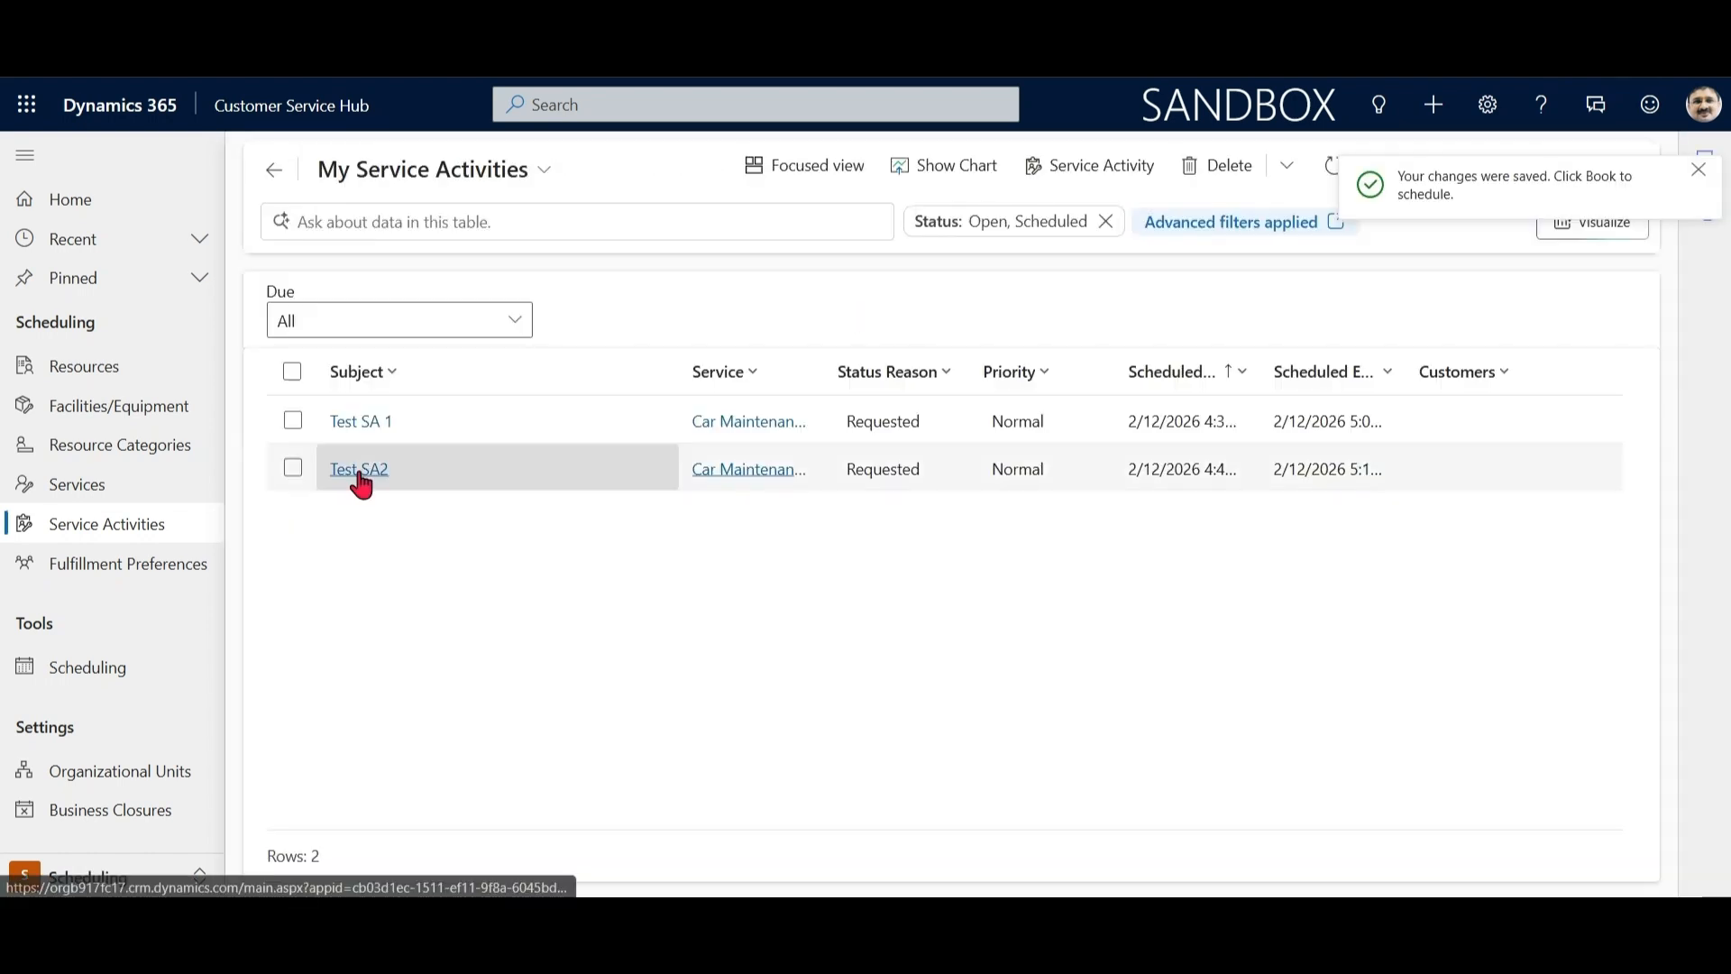
Step: Check booking availability for Test SA2 and review the Car Maintenance resource requirements in Copilot Service admin center
{"action": "left_click", "coordinate": [359, 471]}
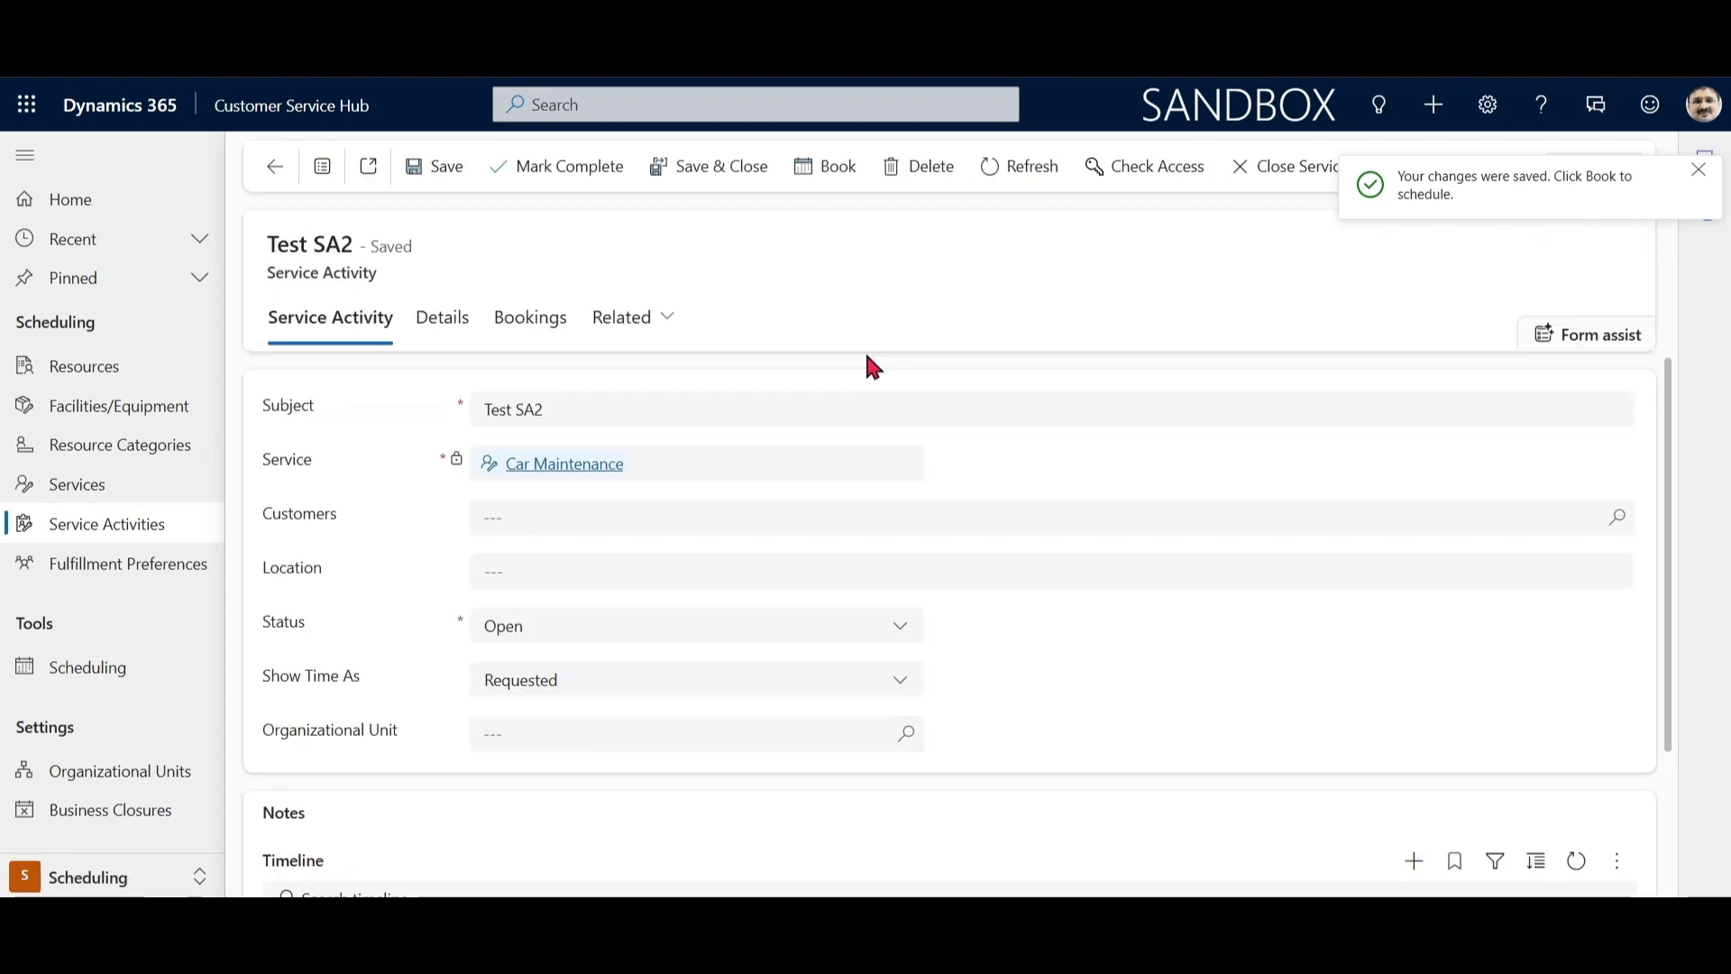
{"action": "left_click", "coordinate": [834, 177]}
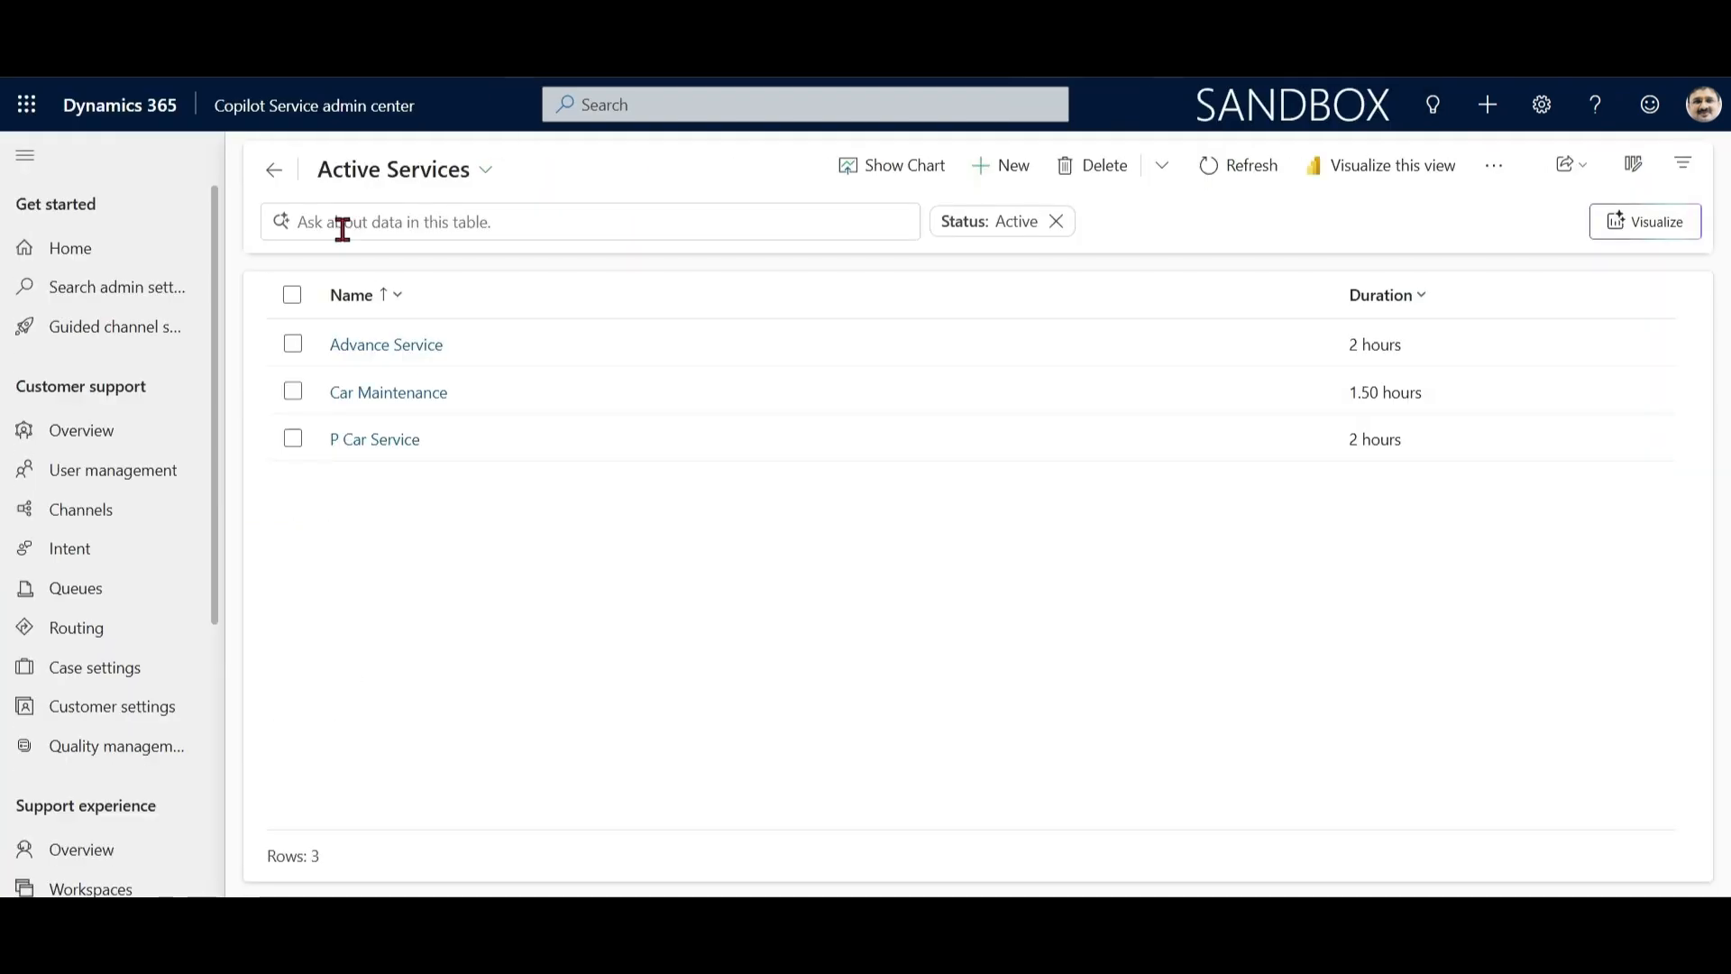
{"action": "left_click", "coordinate": [406, 395]}
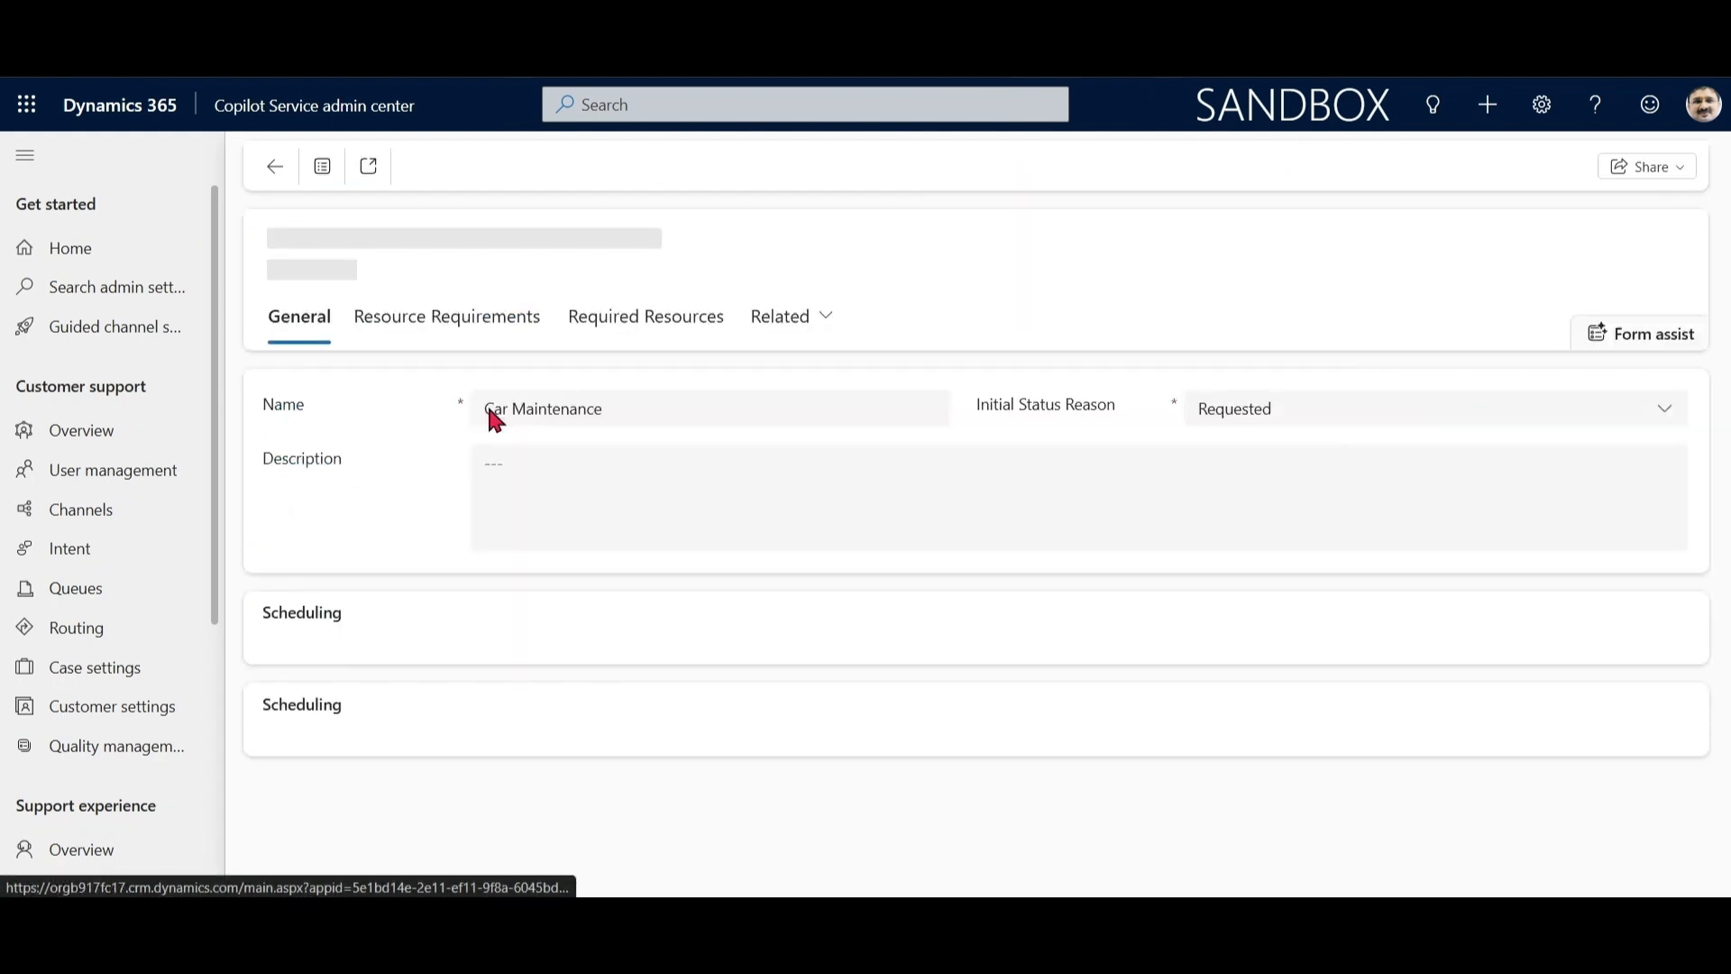
{"action": "left_click", "coordinate": [472, 322]}
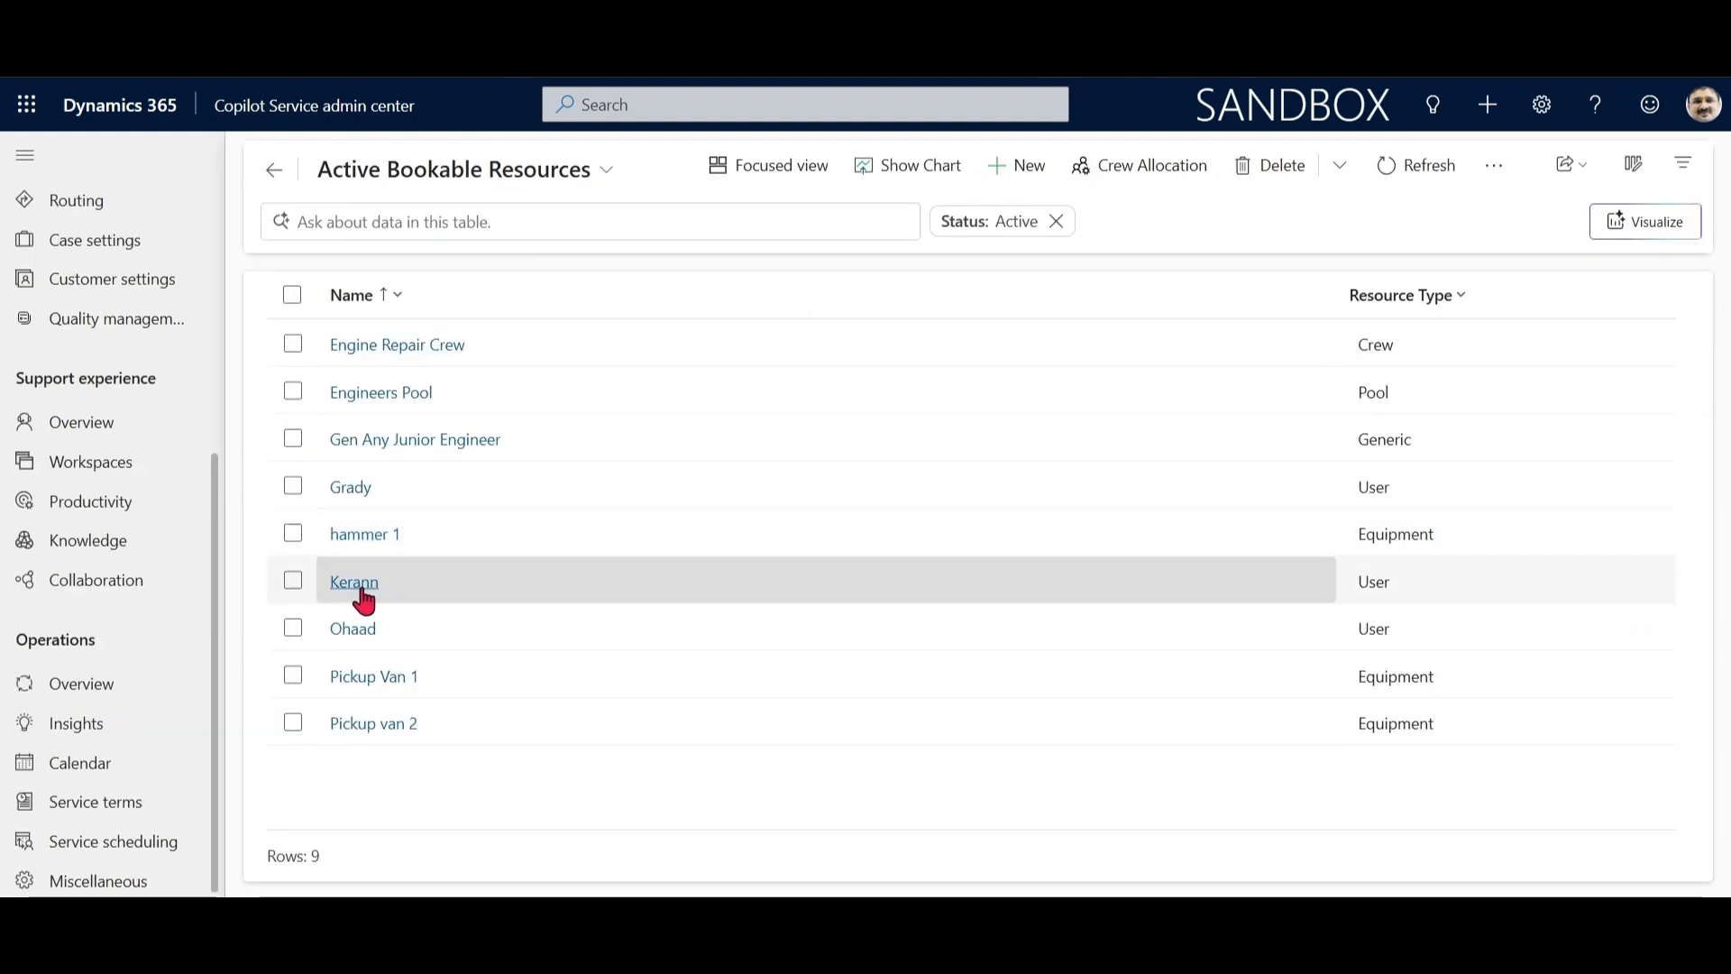
Step: Open the work hours of Car Maintenance's preferred resource and edit the February 11 working hours for this and all following events
{"action": "left_click", "coordinate": [361, 583]}
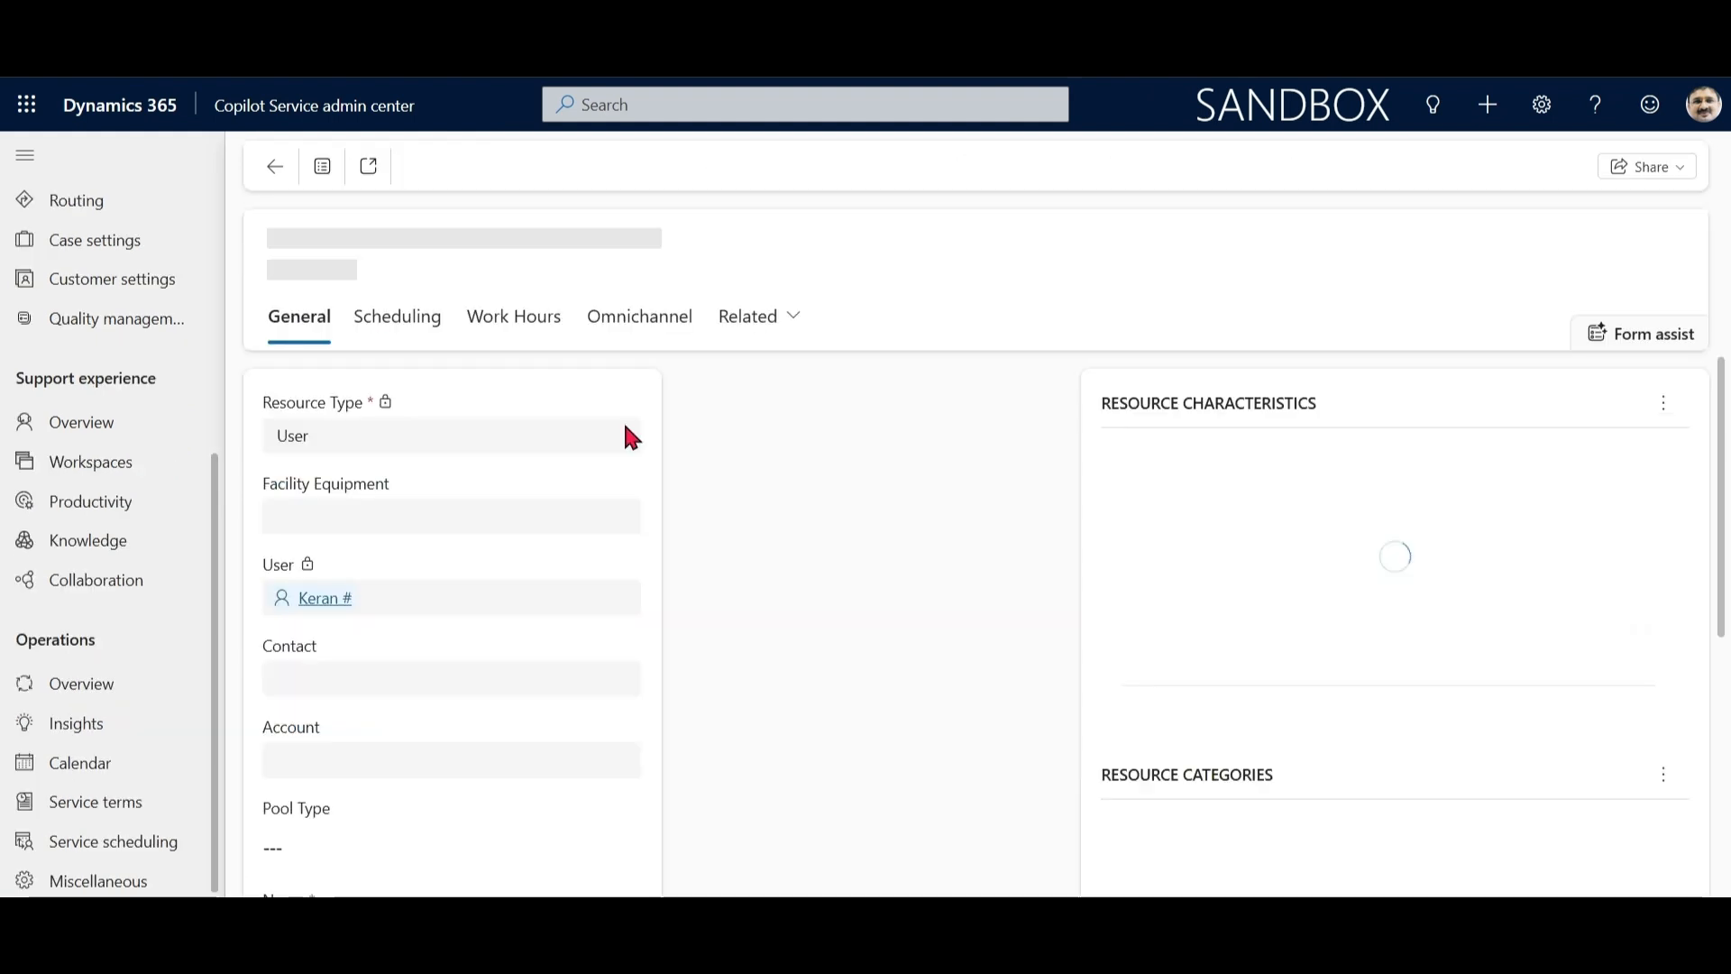
{"action": "left_click", "coordinate": [522, 322]}
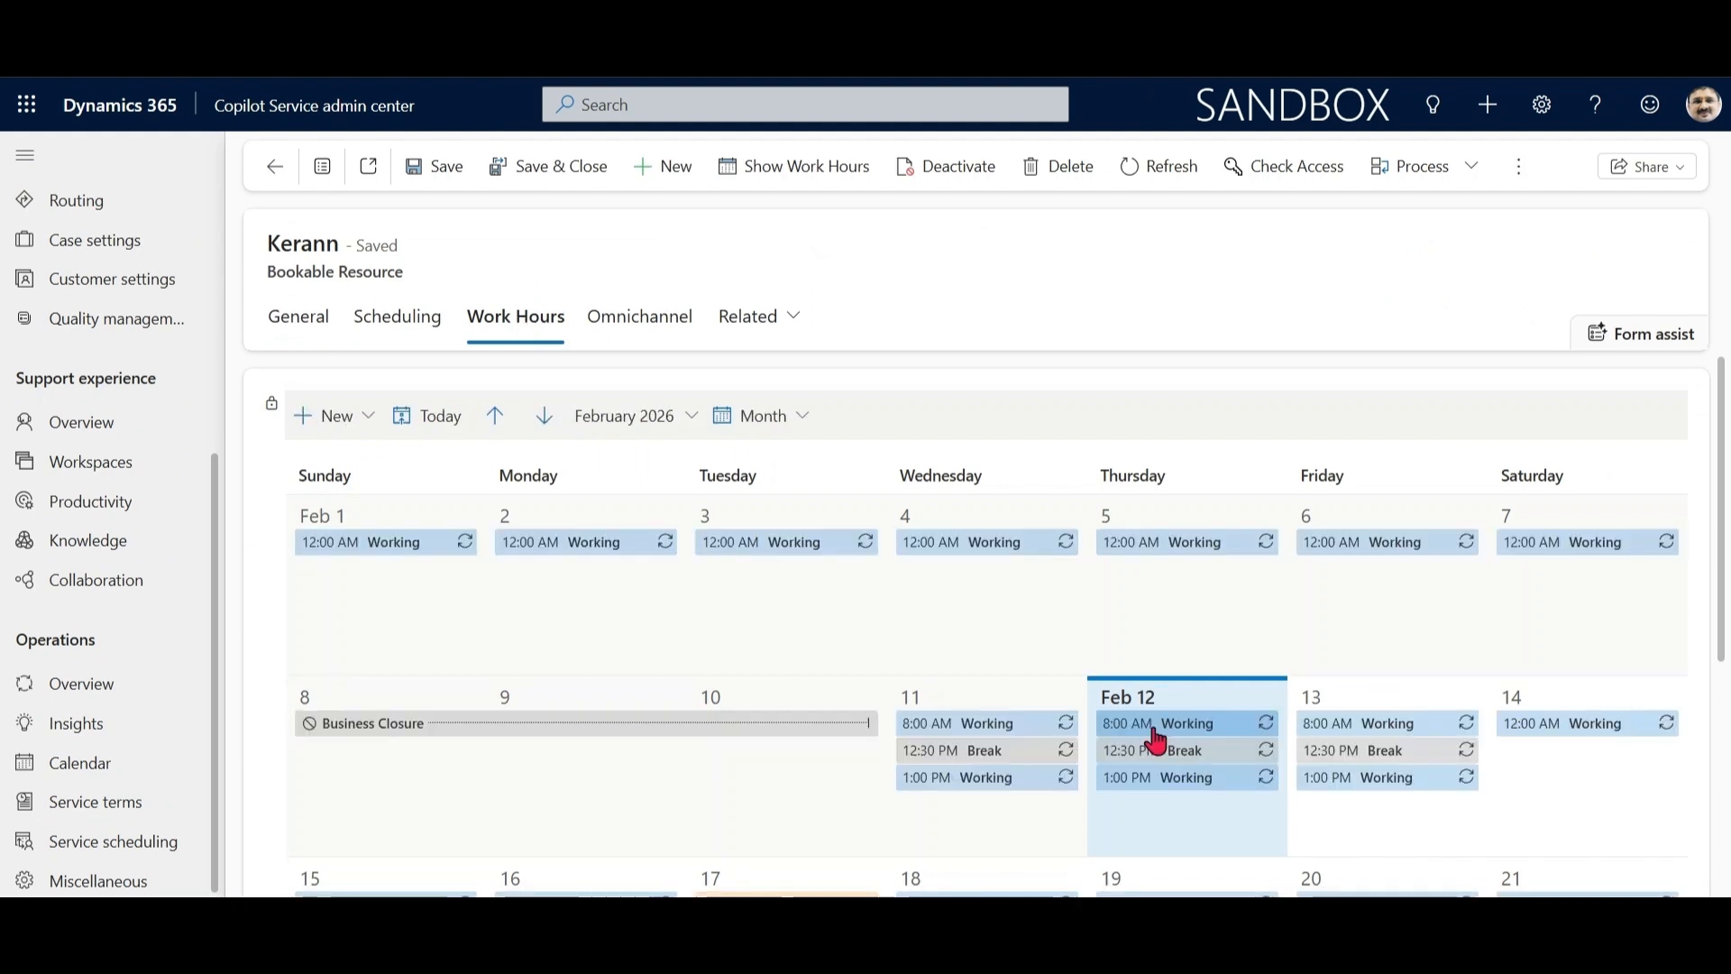
{"action": "left_click", "coordinate": [989, 722]}
{"action": "left_click", "coordinate": [1165, 802]}
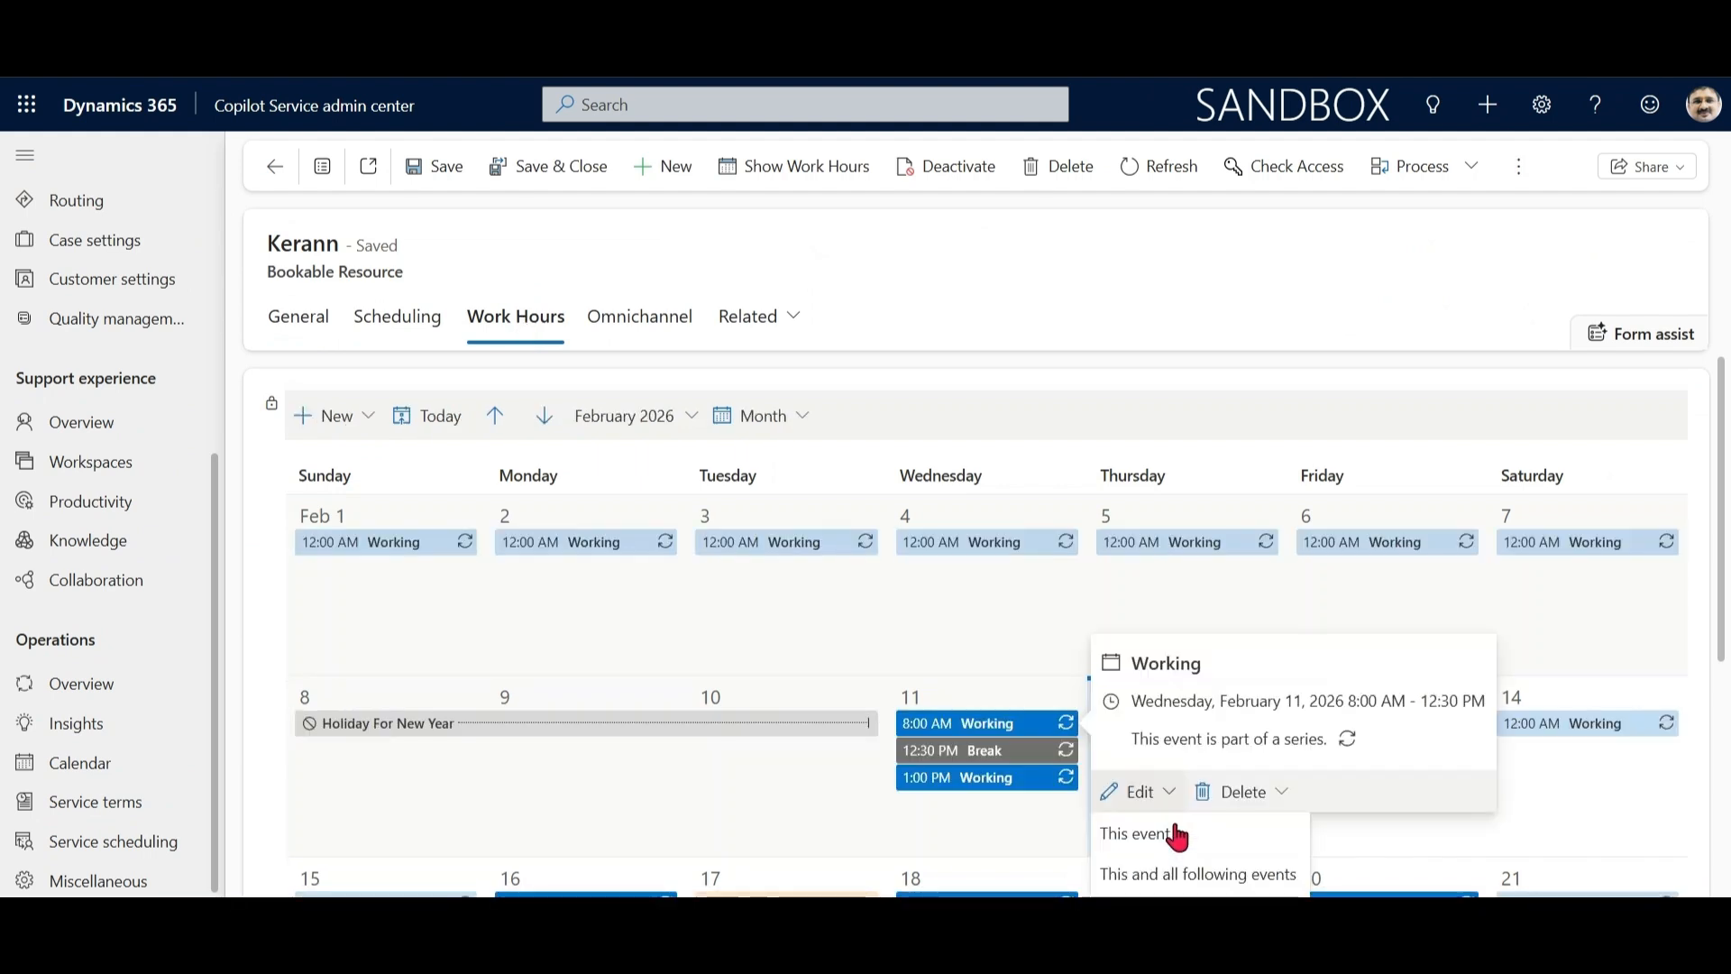
{"action": "left_click", "coordinate": [1199, 871]}
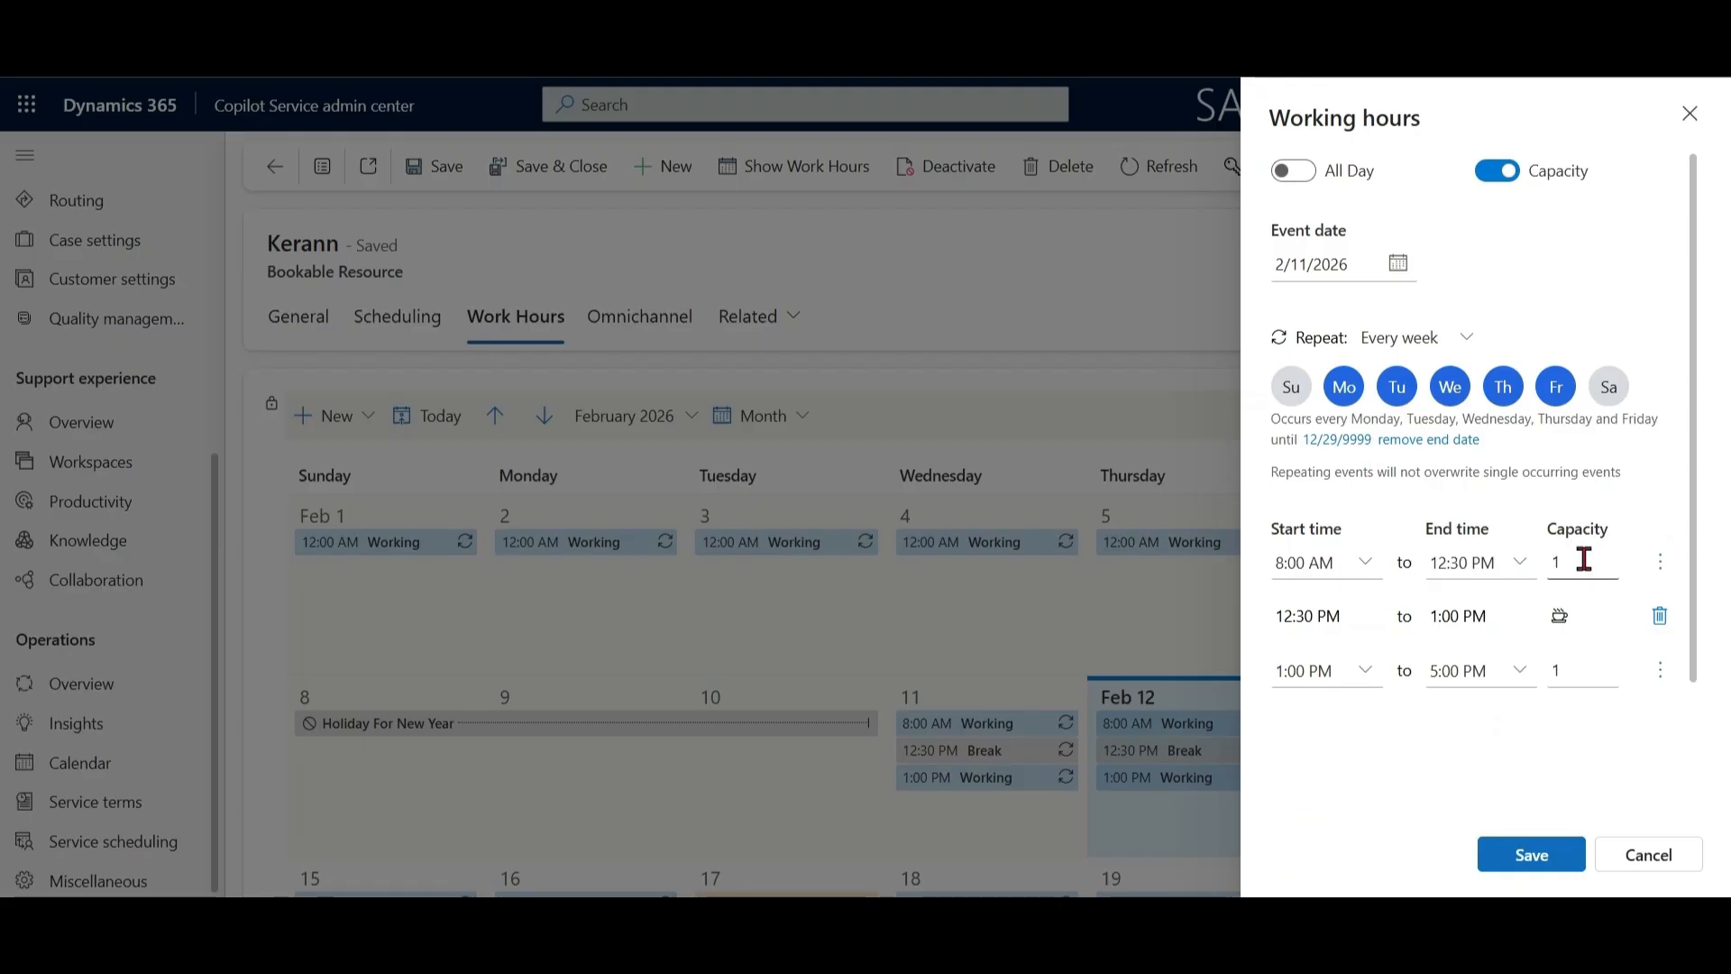
Step: Set capacity to 2 for the 8:00 AM–12:30 PM and 1:00–5:00 PM hours, save them, and save and close the resource
{"action": "left_click_drag", "start_coordinate": [1581, 560], "coordinate": [1547, 566]}
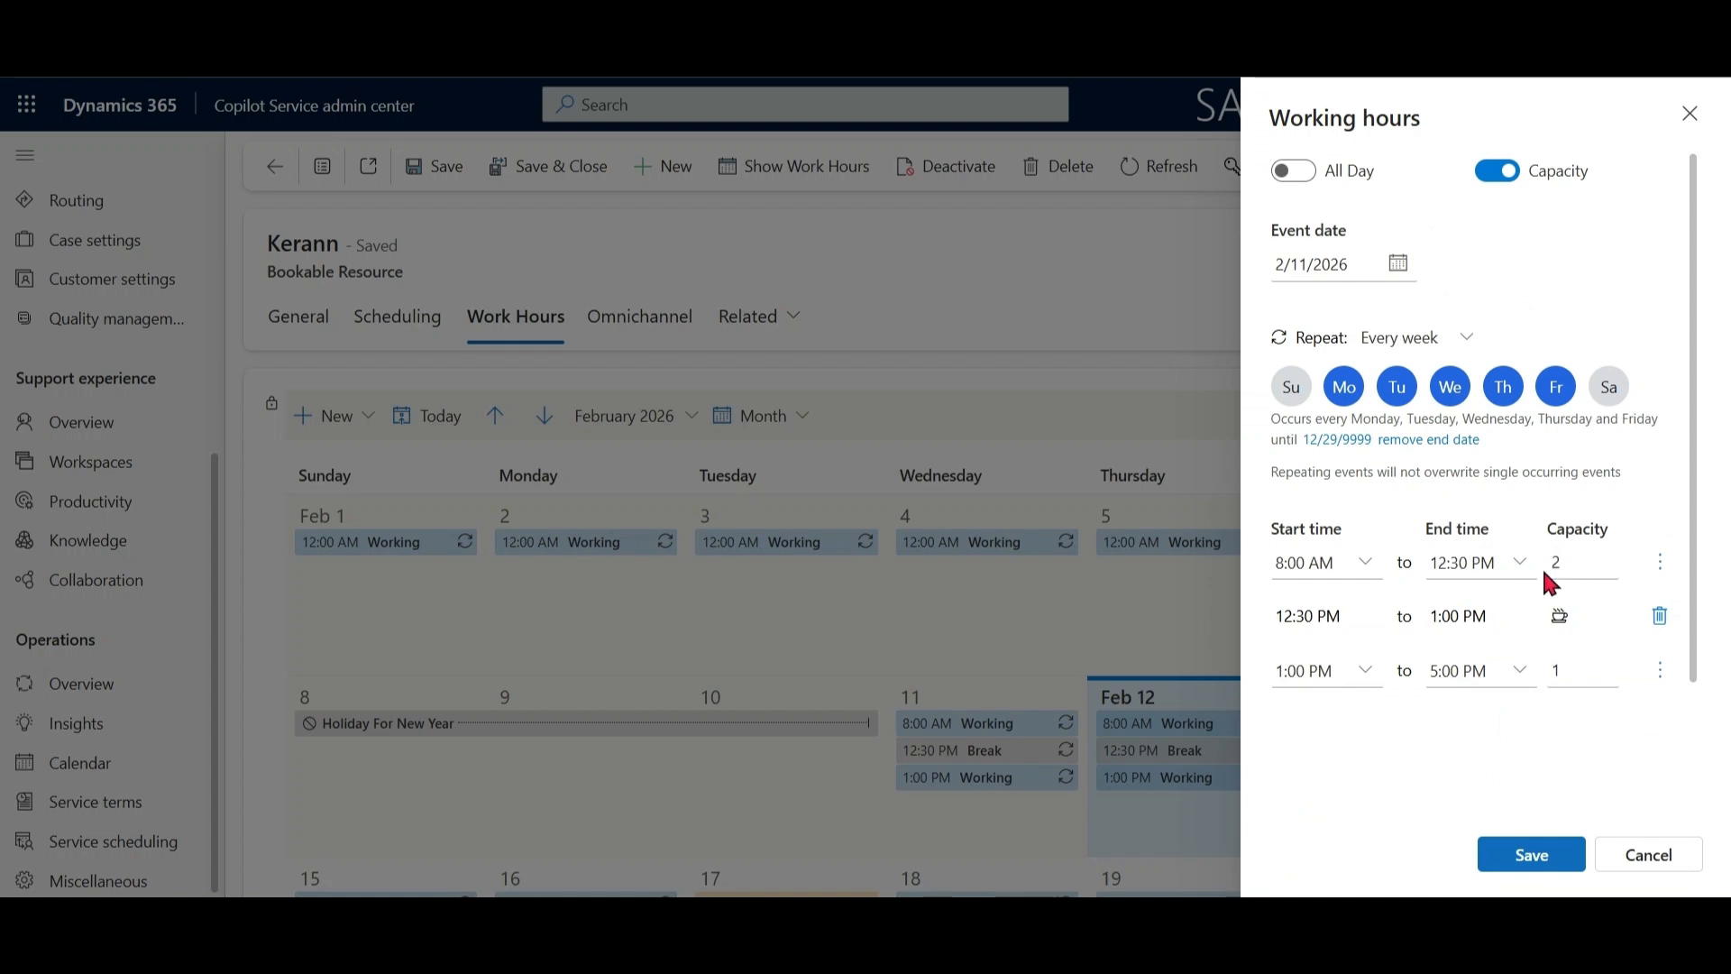
{"action": "left_click_drag", "start_coordinate": [1578, 670], "coordinate": [1547, 669]}
{"action": "type", "text": "2"}
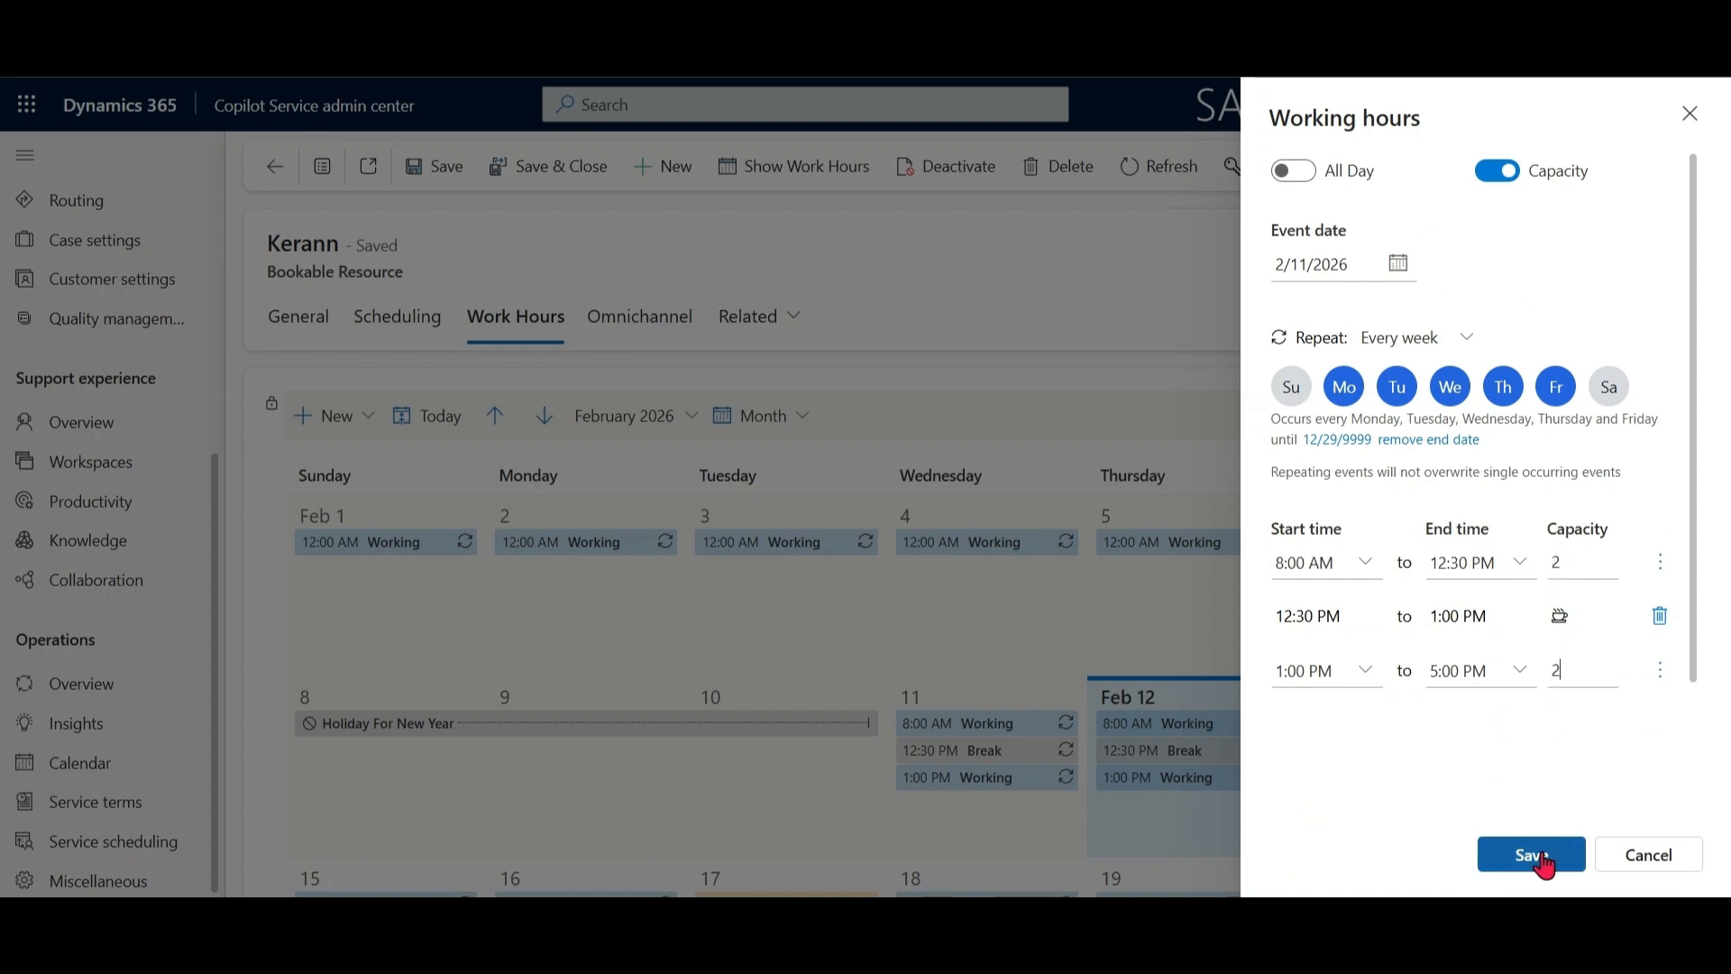
{"action": "left_click", "coordinate": [1535, 854]}
{"action": "left_click", "coordinate": [933, 597]}
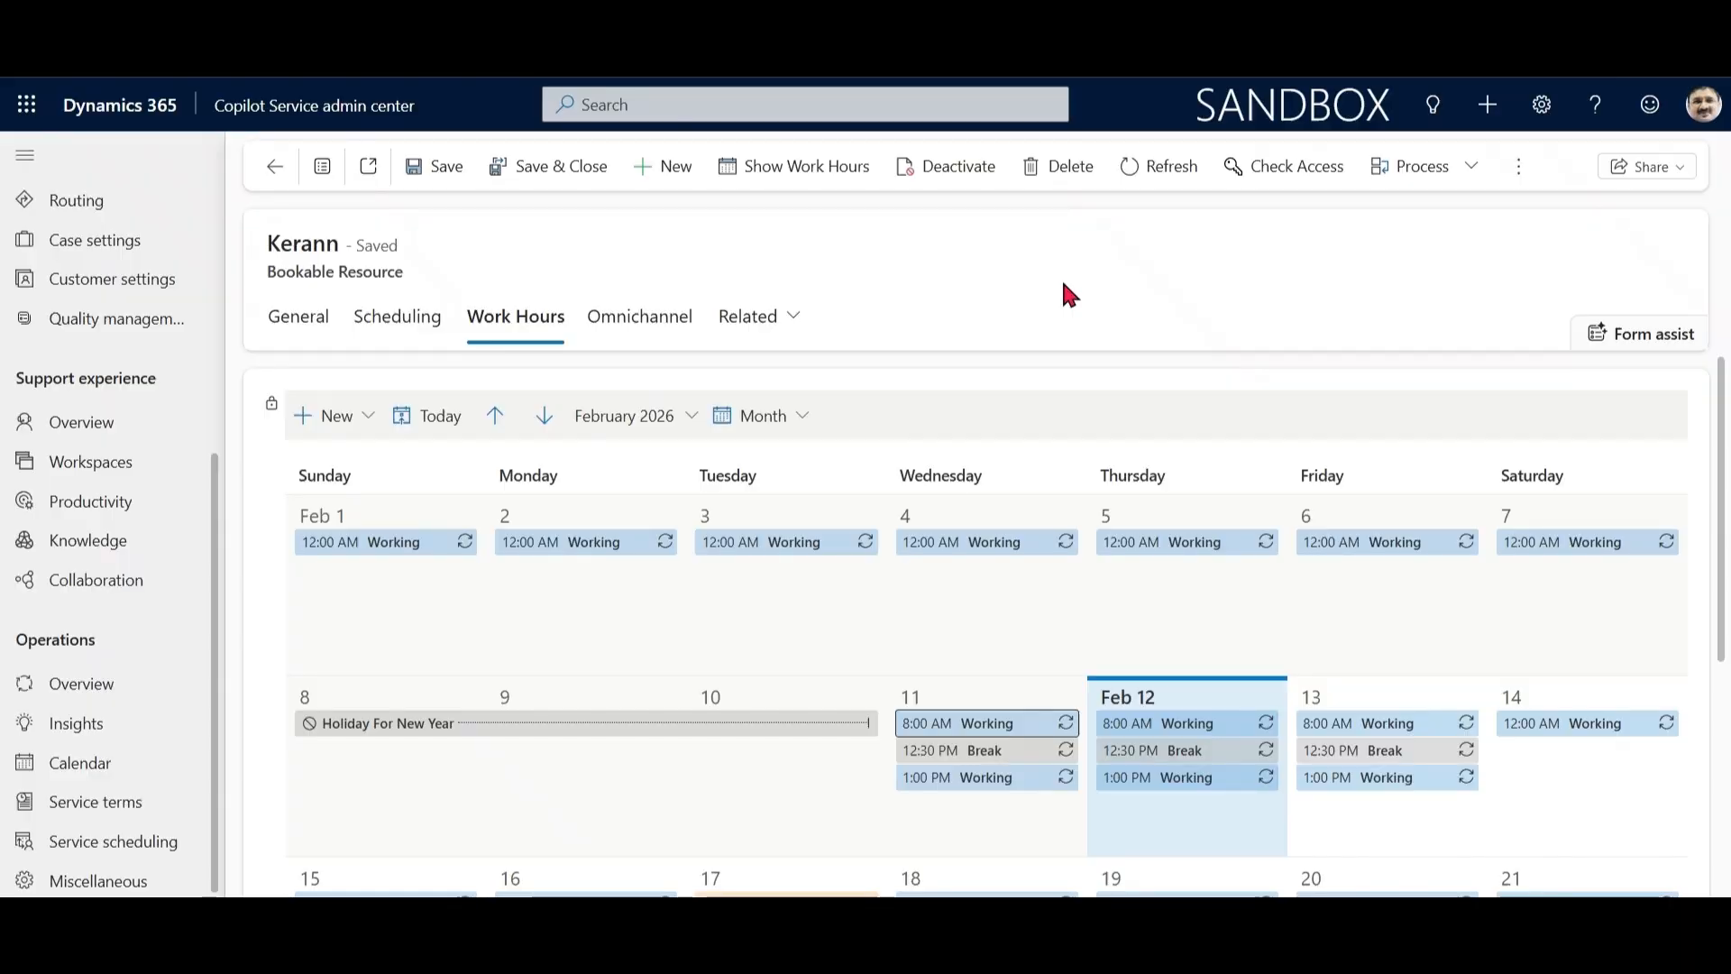
{"action": "left_click", "coordinate": [544, 166]}
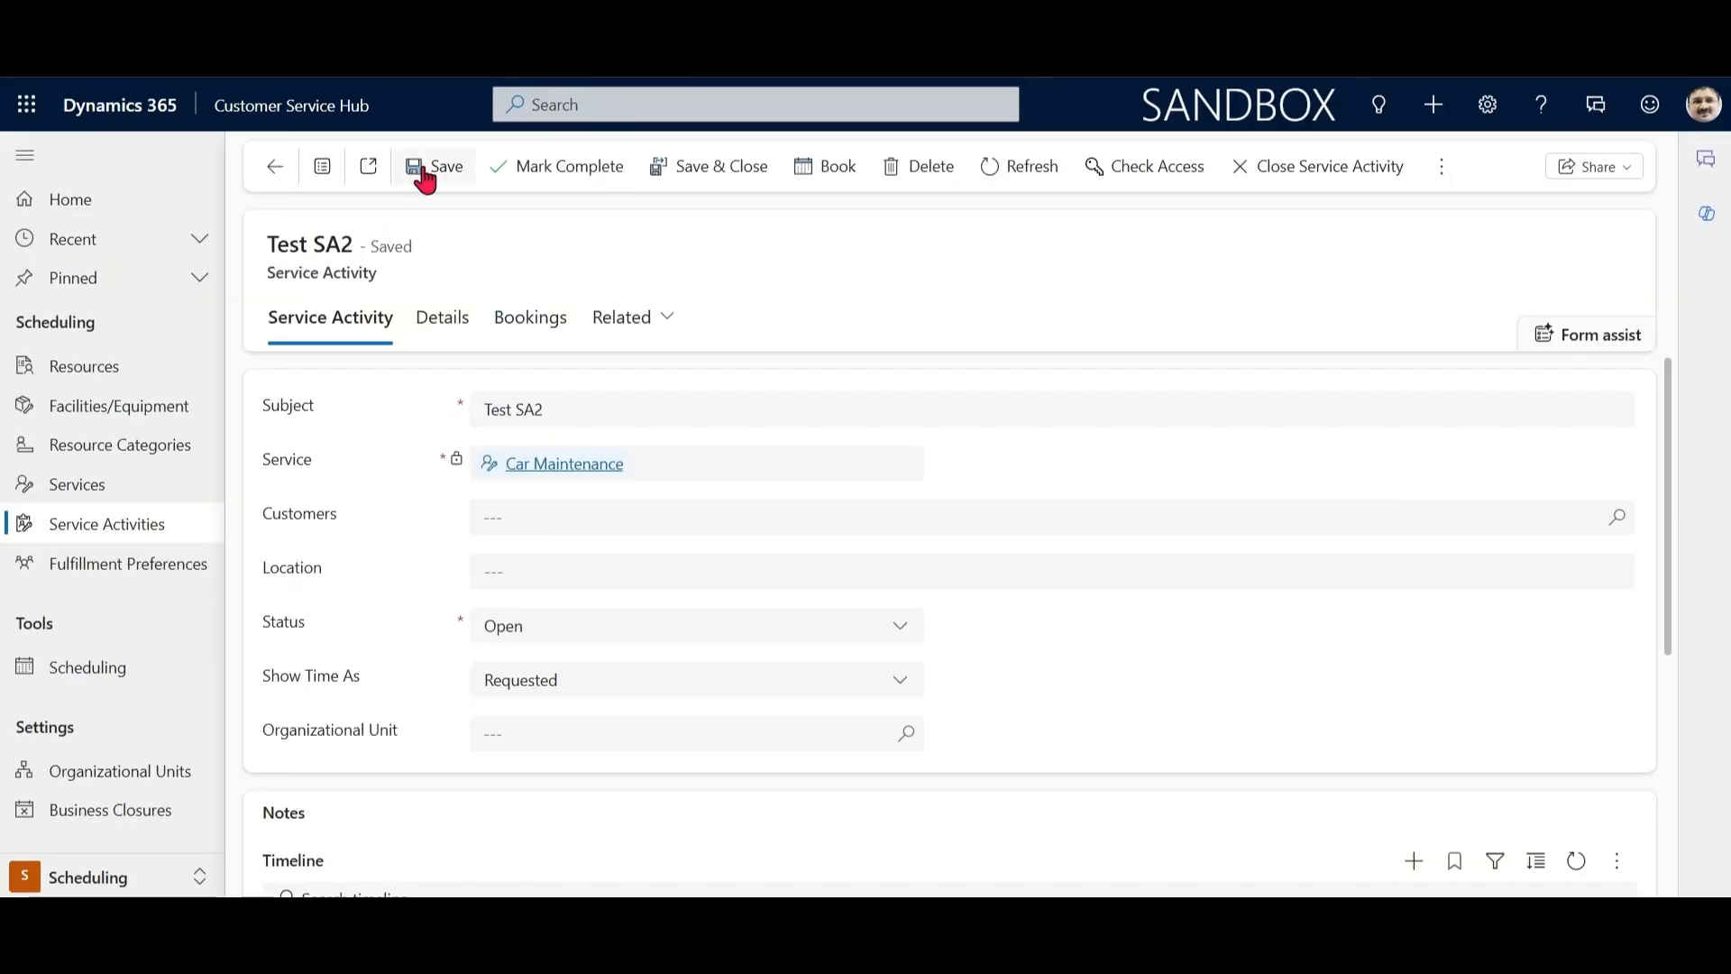
Step: Refresh Test SA2 and check its booking availability with the search end date set to 02/12/2026
{"action": "left_click", "coordinate": [1016, 171]}
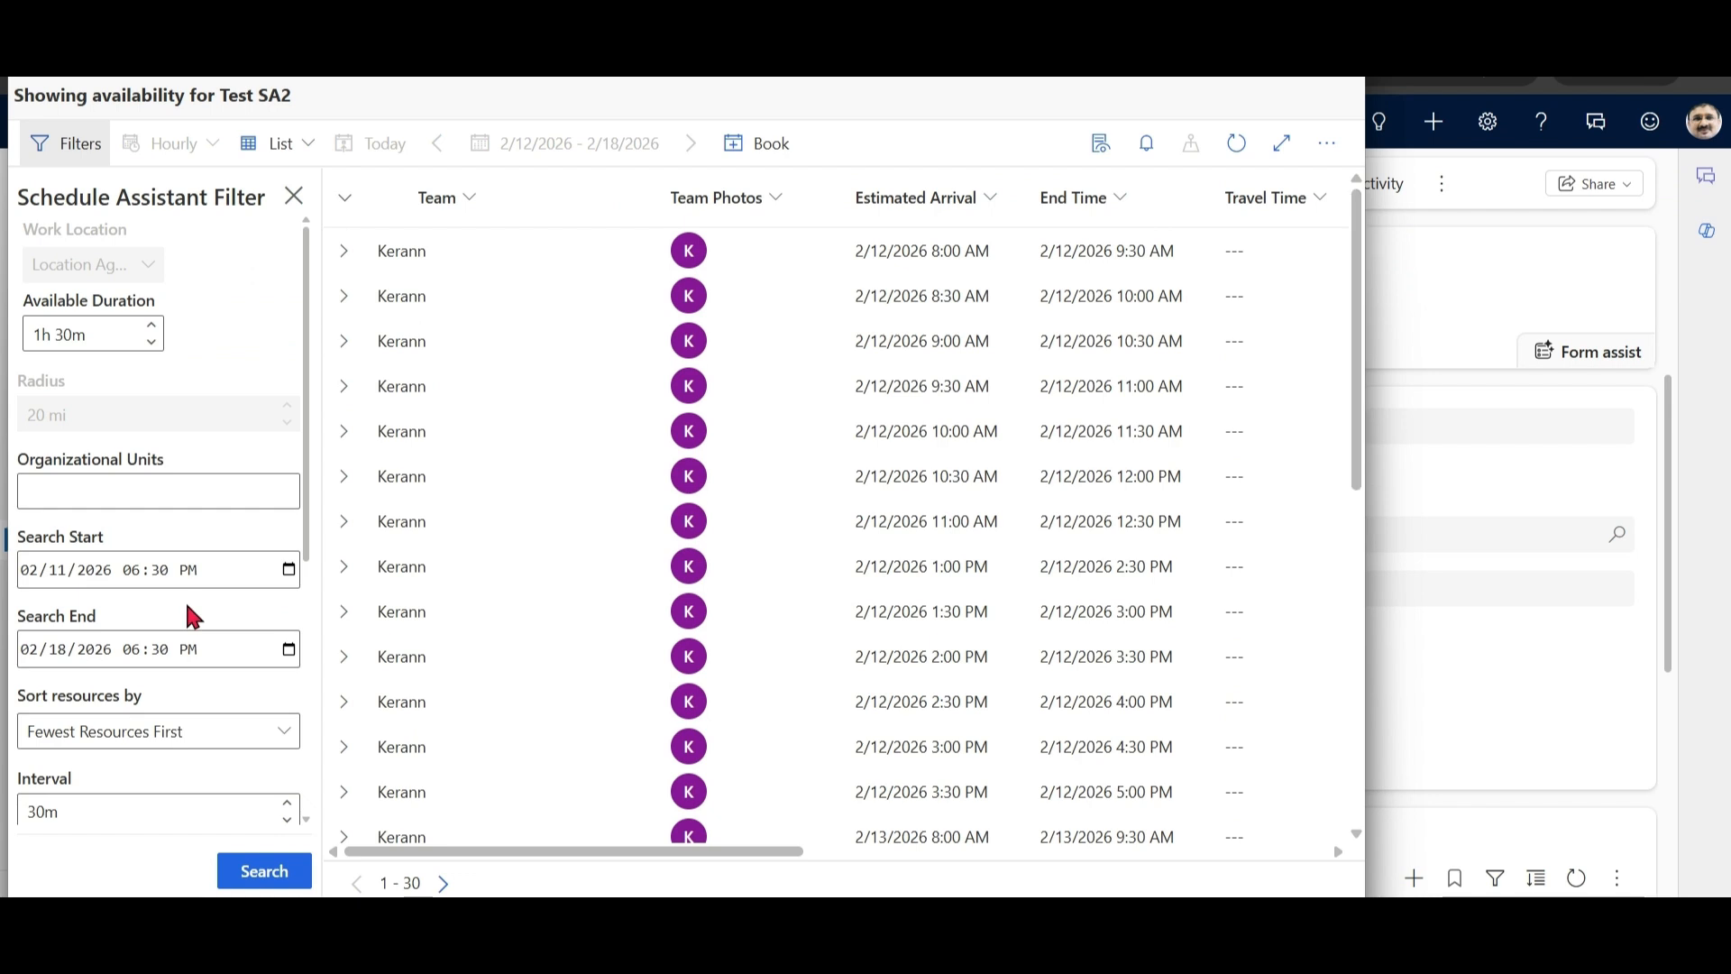
{"action": "left_click", "coordinate": [288, 651]}
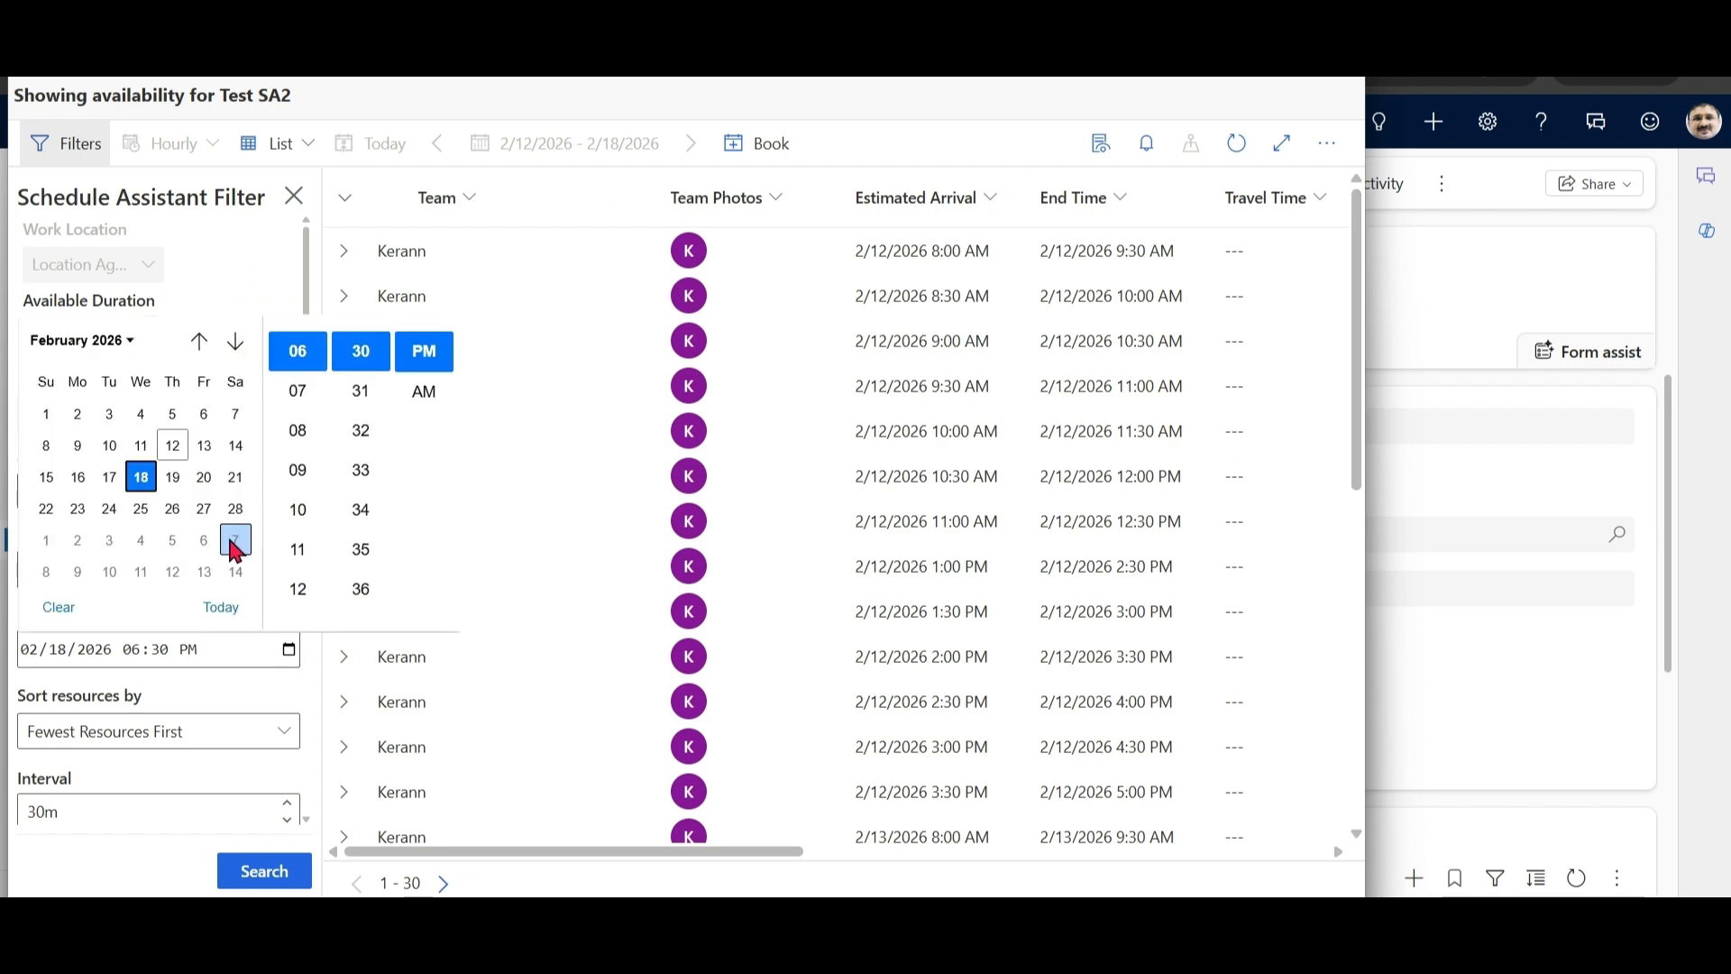
{"action": "left_click", "coordinate": [172, 445]}
{"action": "left_click", "coordinate": [290, 649]}
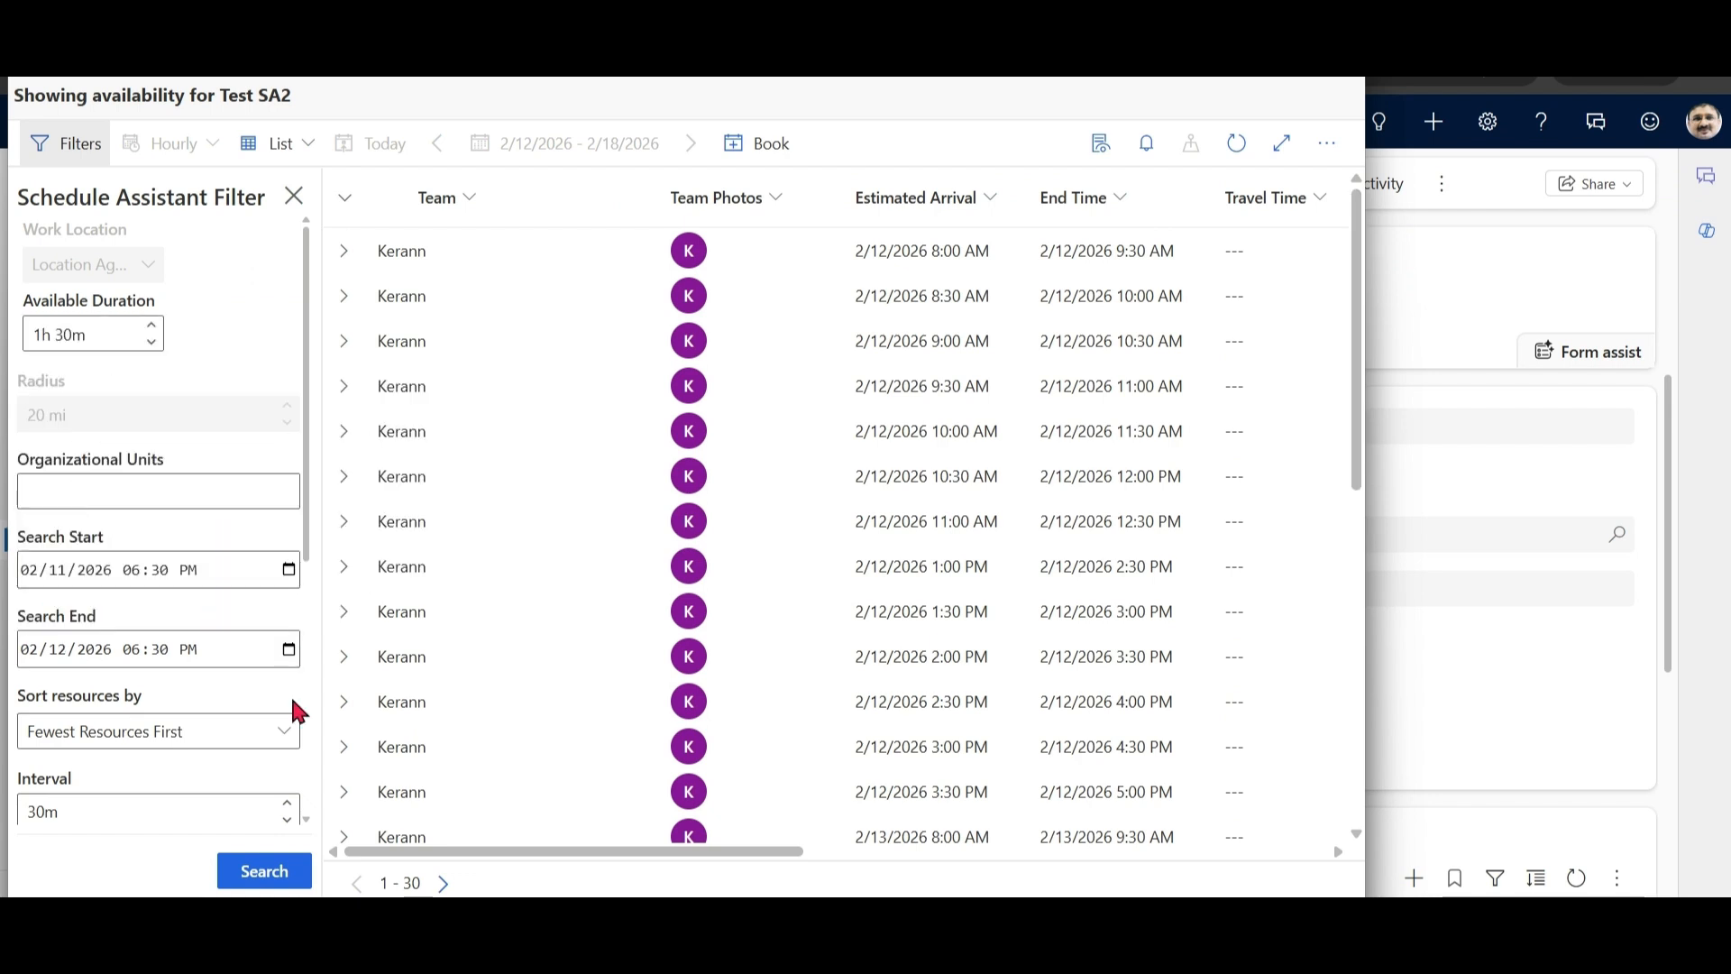
{"action": "left_click", "coordinate": [264, 870]}
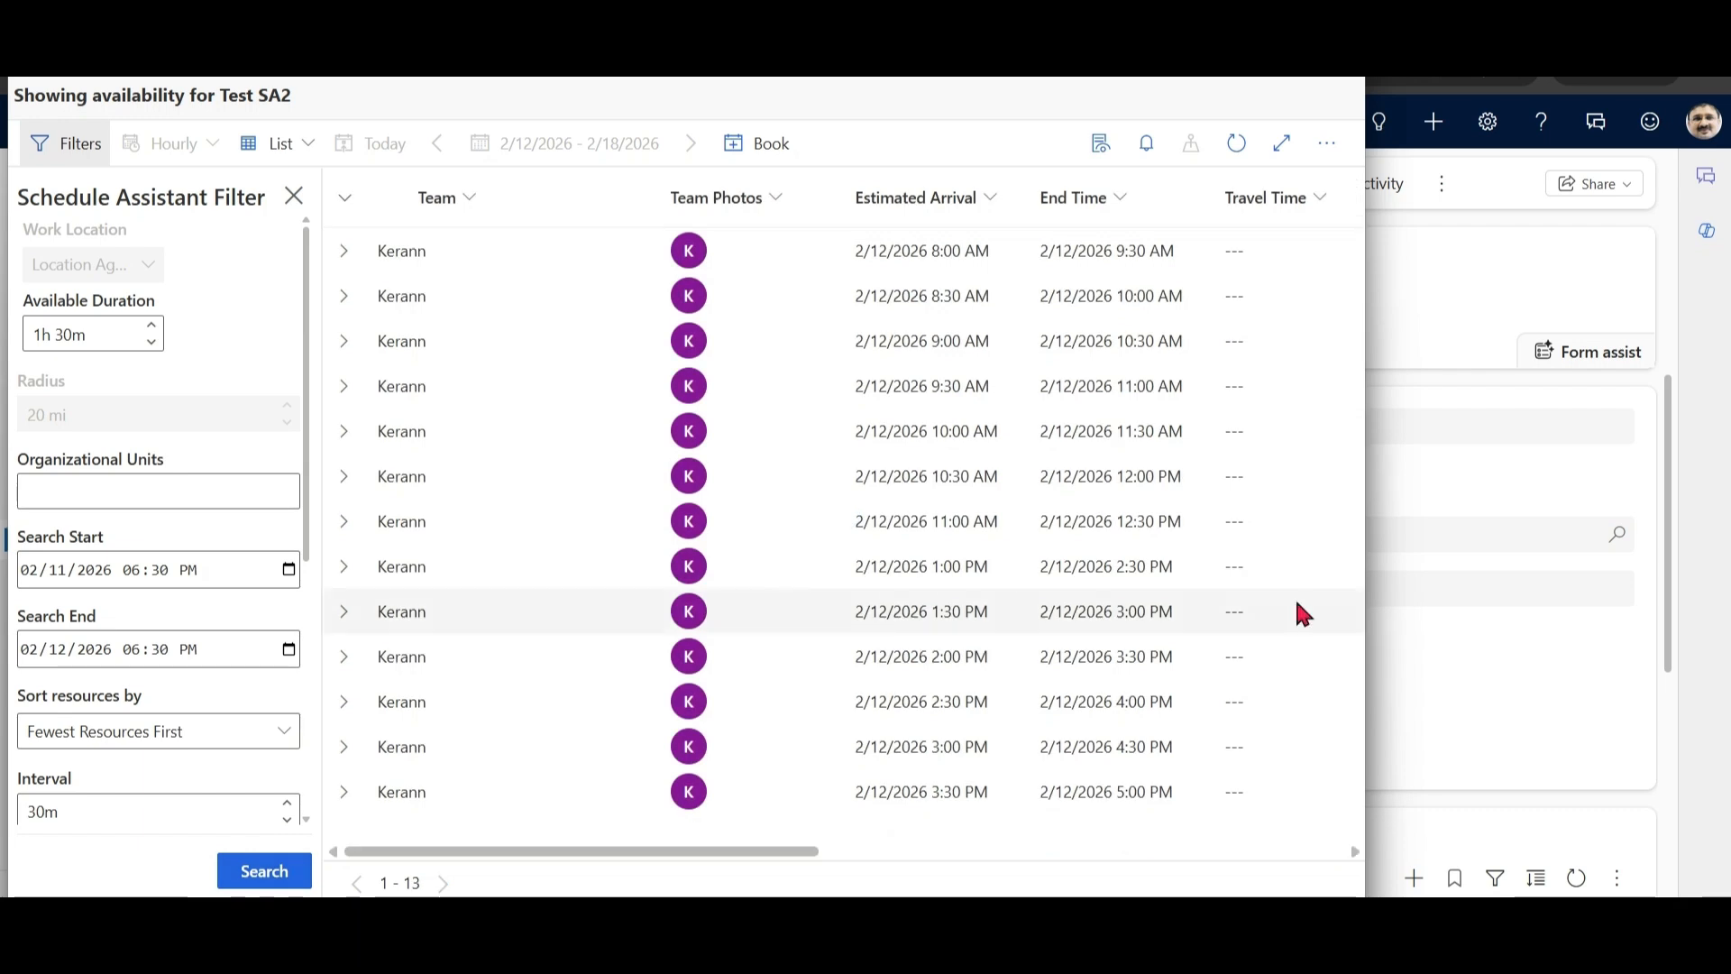
{"action": "mouse_move", "coordinate": [307, 448]}
{"action": "left_mouse_down"}
{"action": "mouse_move", "coordinate": [309, 611]}
{"action": "mouse_move", "coordinate": [309, 448]}
{"action": "left_mouse_up"}
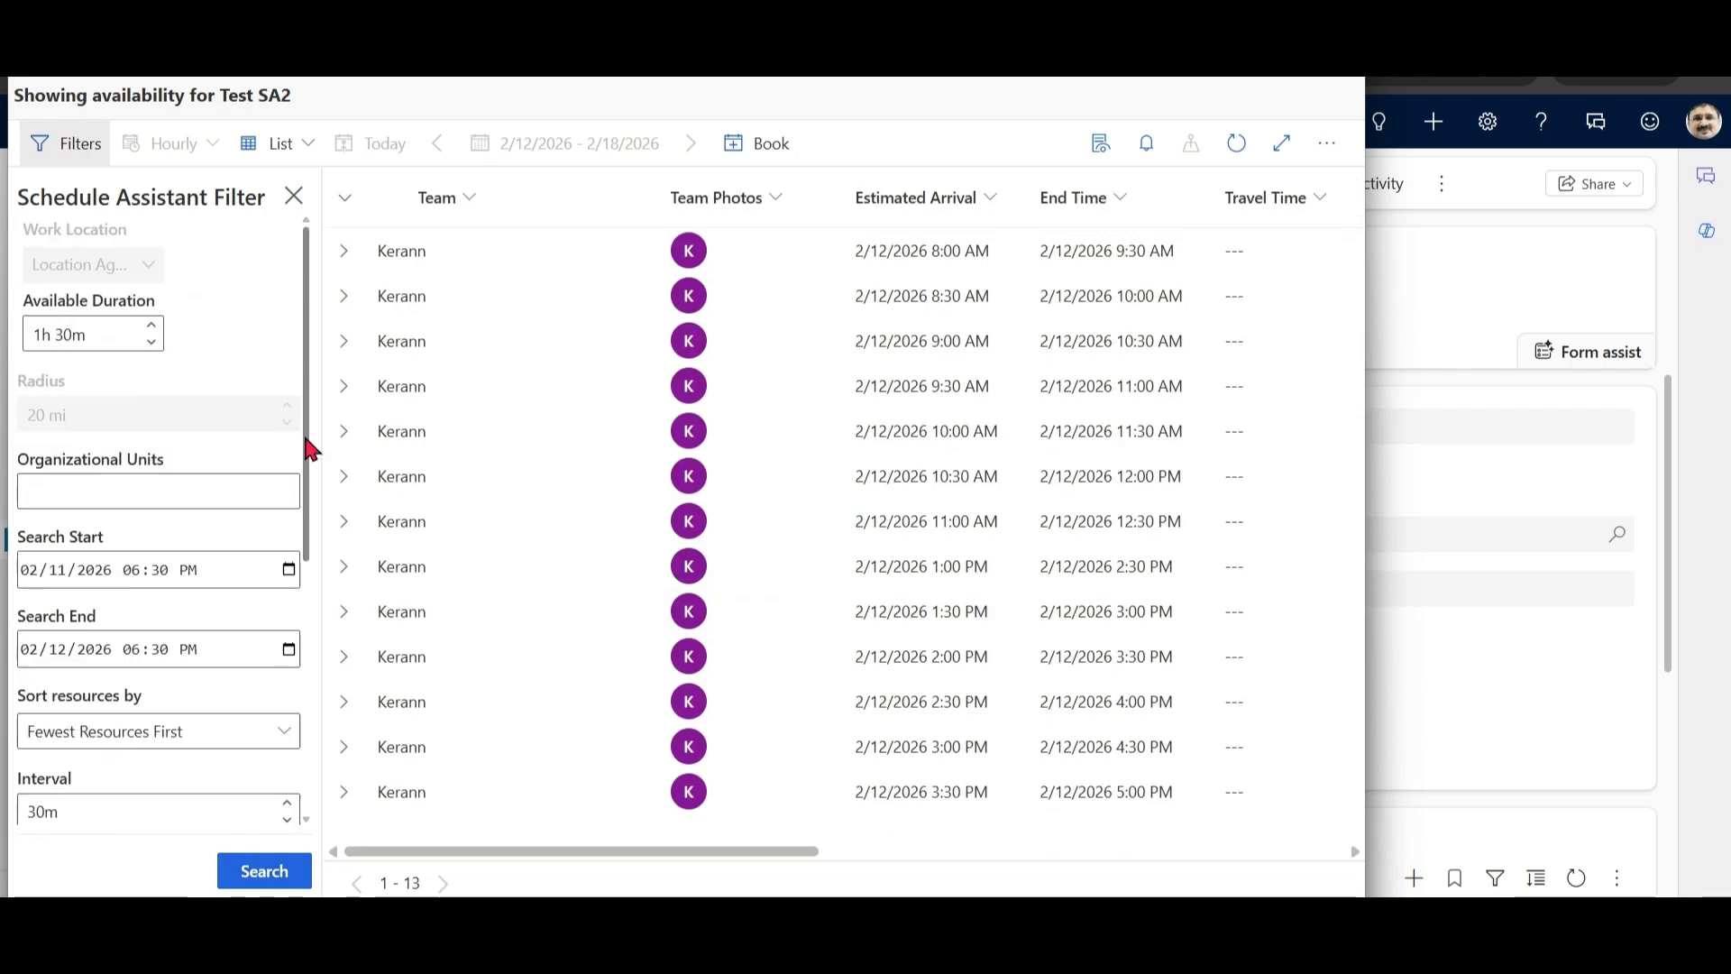
{"action": "left_click", "coordinate": [1343, 50]}
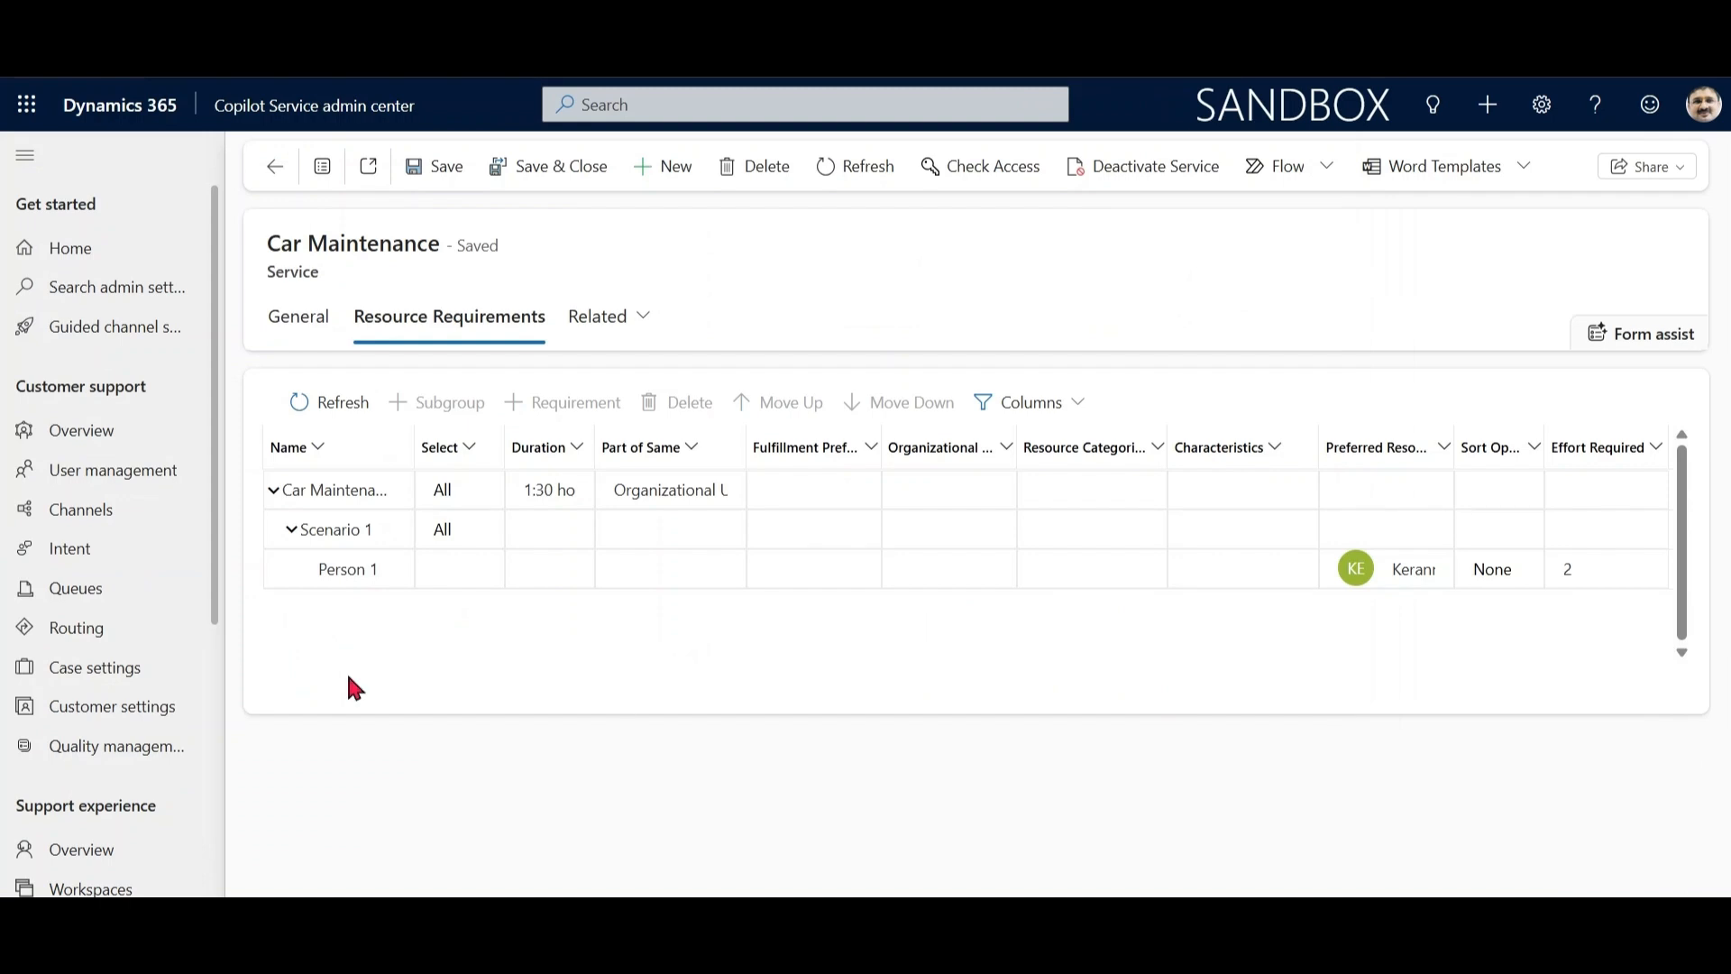
Step: In Copilot Service admin center, add a subgroup named Scenario 2 under the Car Maintenance requirement group
{"action": "left_click", "coordinate": [337, 491]}
{"action": "left_click", "coordinate": [442, 402]}
{"action": "double_click", "coordinate": [321, 620]}
{"action": "key", "text": "BackSpace"}
{"action": "key", "text": "BackSpace"}
{"action": "key", "text": "BackSpace"}
{"action": "key", "text": "BackSpace"}
{"action": "key", "text": "BackSpace"}
{"action": "key", "text": "BackSpace"}
{"action": "key", "text": "BackSpace"}
{"action": "key", "text": "BackSpace"}
{"action": "key", "text": "BackSpace"}
{"action": "key", "text": "BackSpace"}
{"action": "key", "text": "BackSpace"}
{"action": "key", "text": "BackSpace"}
{"action": "key", "text": "BackSpace"}
{"action": "key", "text": "BackSpace"}
{"action": "key", "text": "BackSpace"}
{"action": "key", "text": "BackSpace"}
{"action": "key", "text": "BackSpace"}
{"action": "key", "text": "BackSpace"}
{"action": "key", "text": "BackSpace"}
{"action": "key", "text": "BackSpace"}
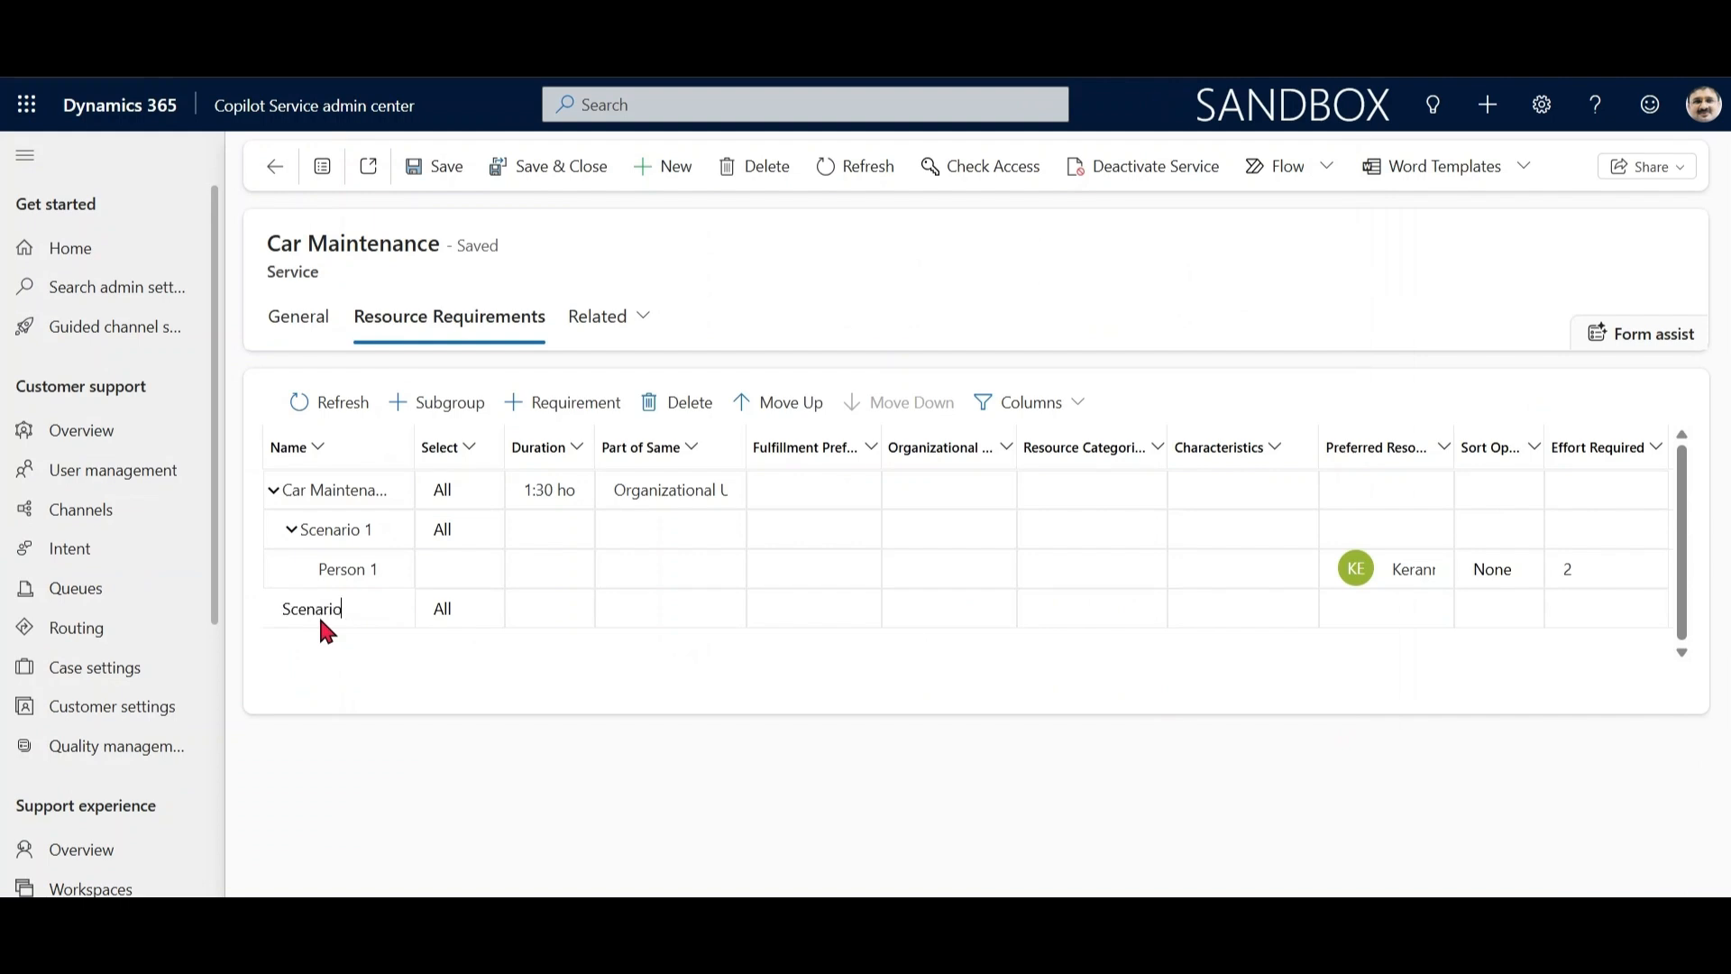
{"action": "left_click", "coordinate": [321, 612]}
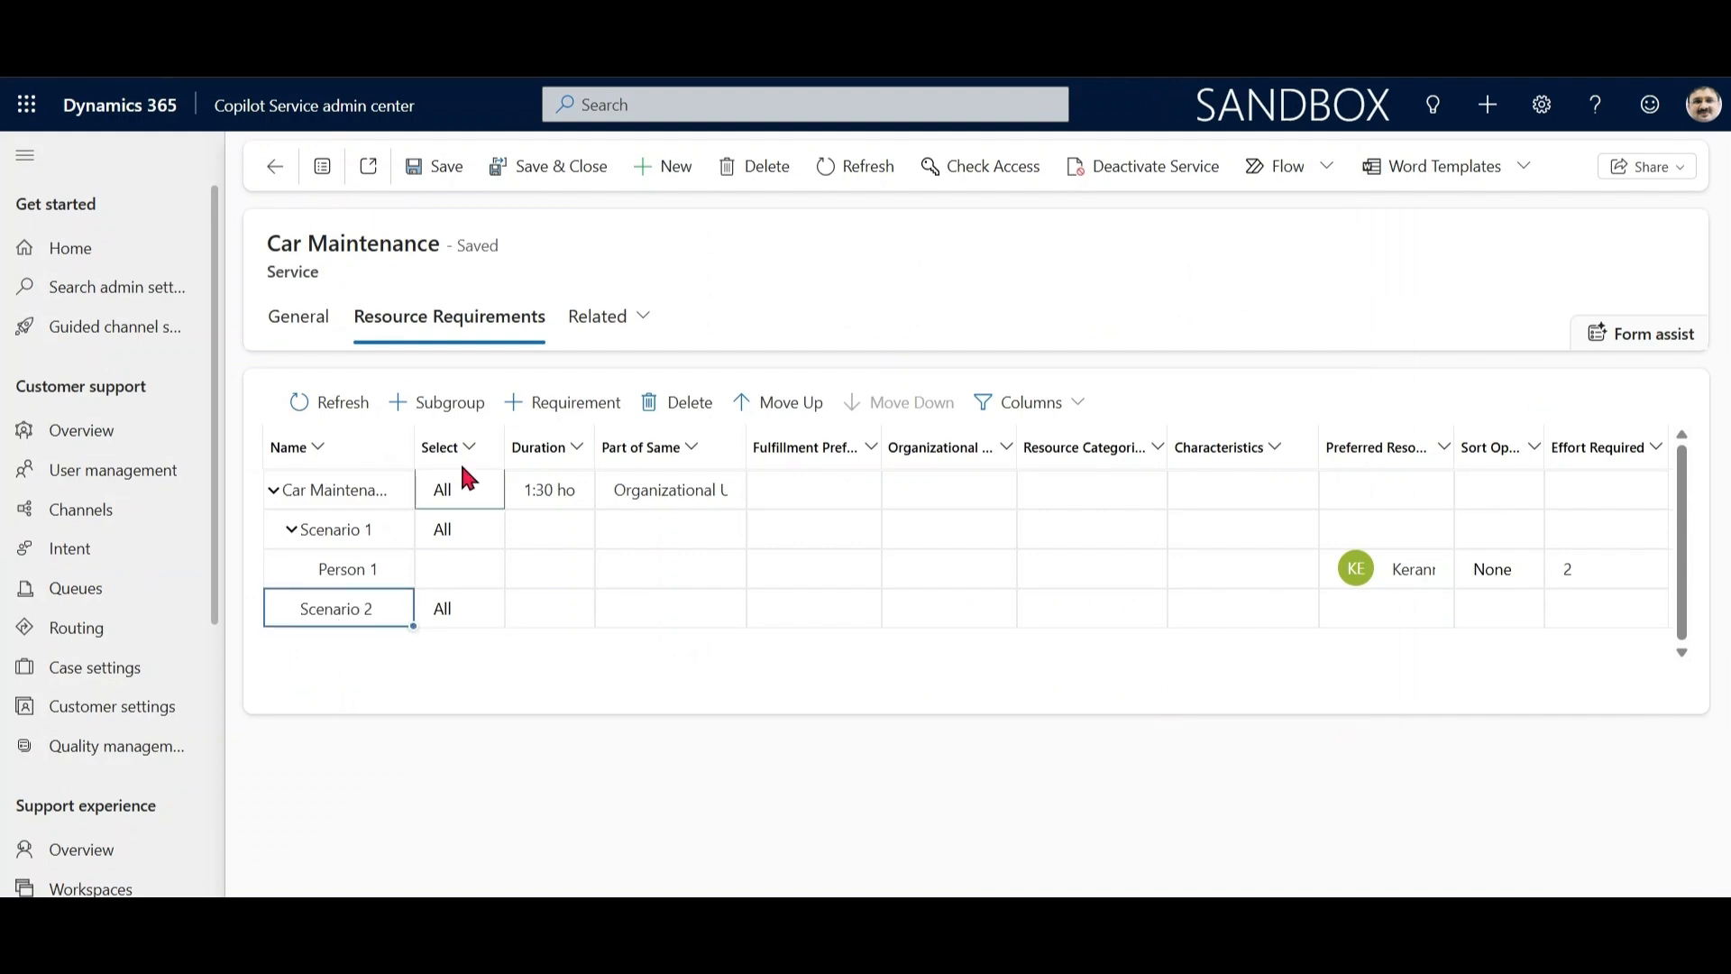
Step: Add a requirement named Person X under Scenario 2 and assign Engineers Pool as its preferred resource
{"action": "left_click", "coordinate": [564, 402]}
{"action": "left_click", "coordinate": [361, 642]}
{"action": "left_click", "coordinate": [361, 656]}
{"action": "type", "text": "Person X"}
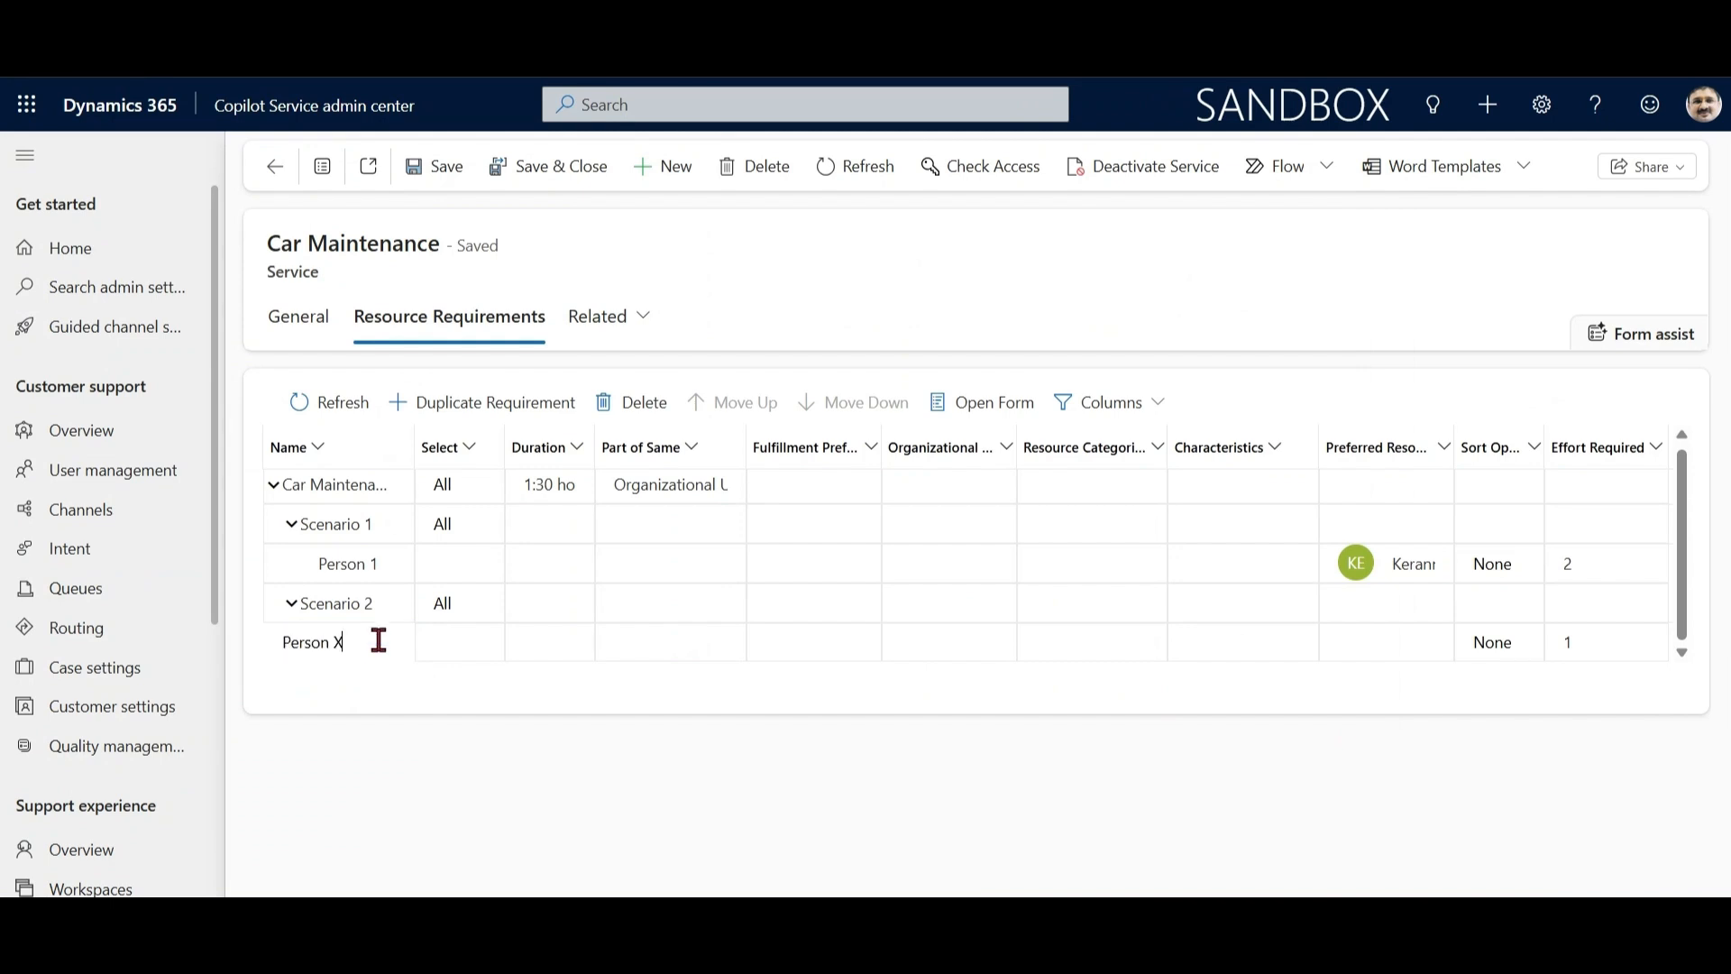
{"action": "left_click", "coordinate": [1448, 654]}
{"action": "left_click", "coordinate": [1426, 638]}
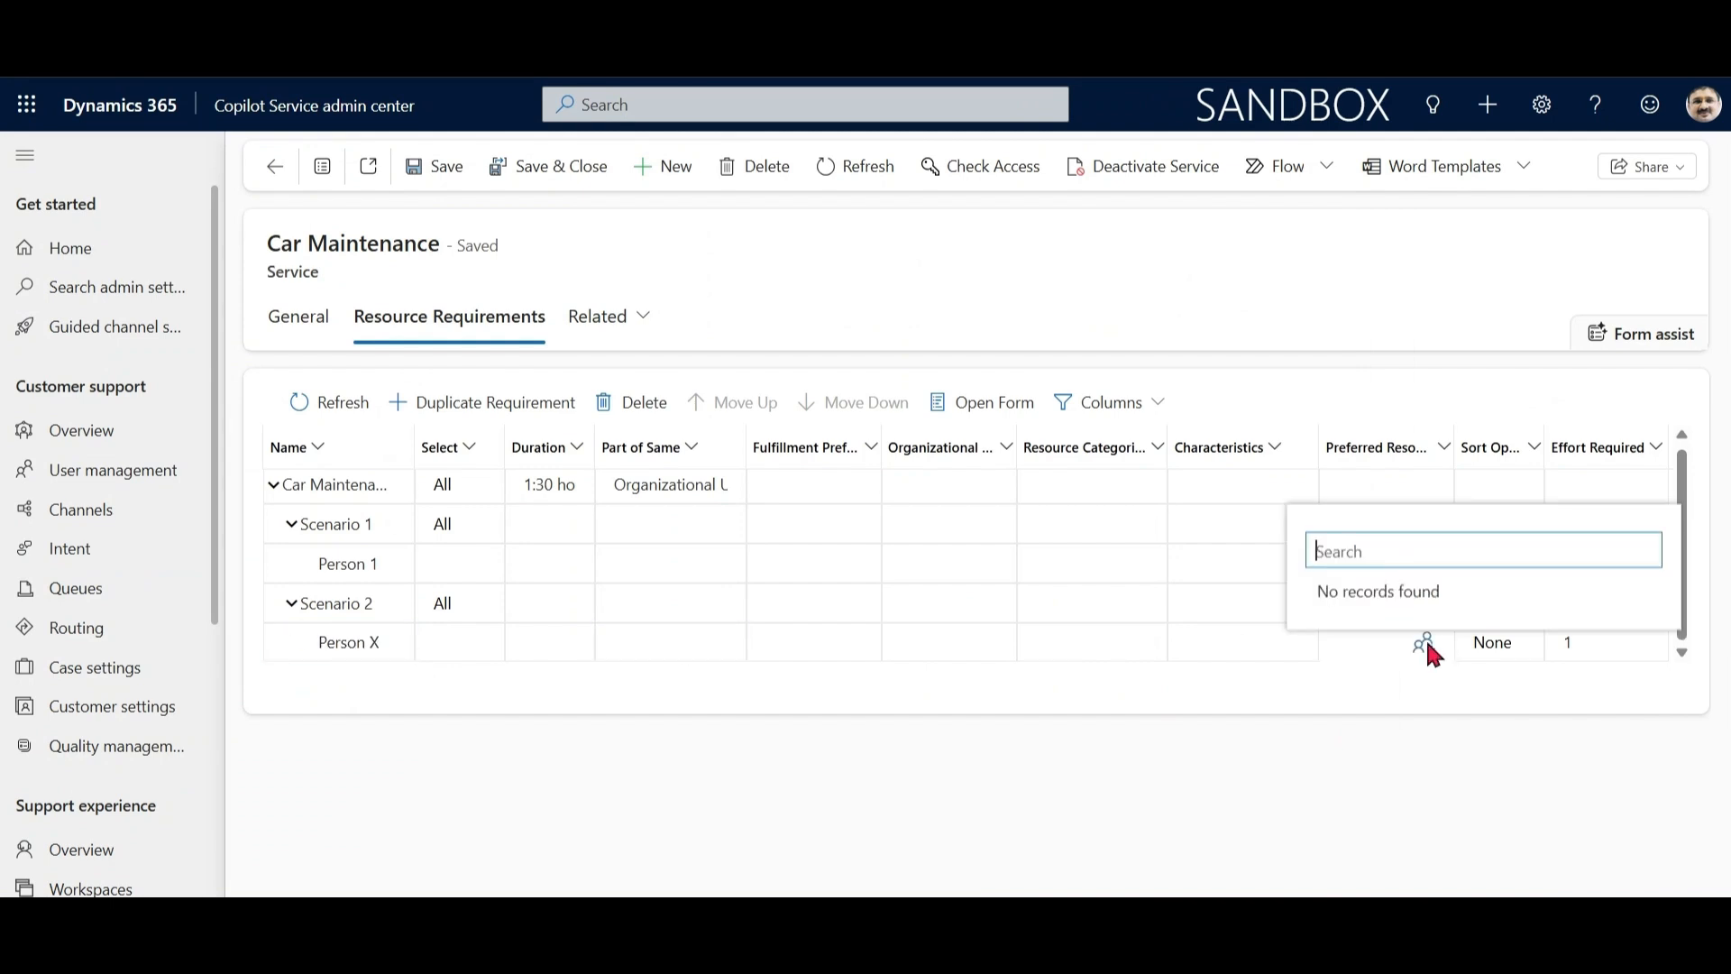
{"action": "left_click", "coordinate": [1443, 466]}
{"action": "type", "text": "pool"}
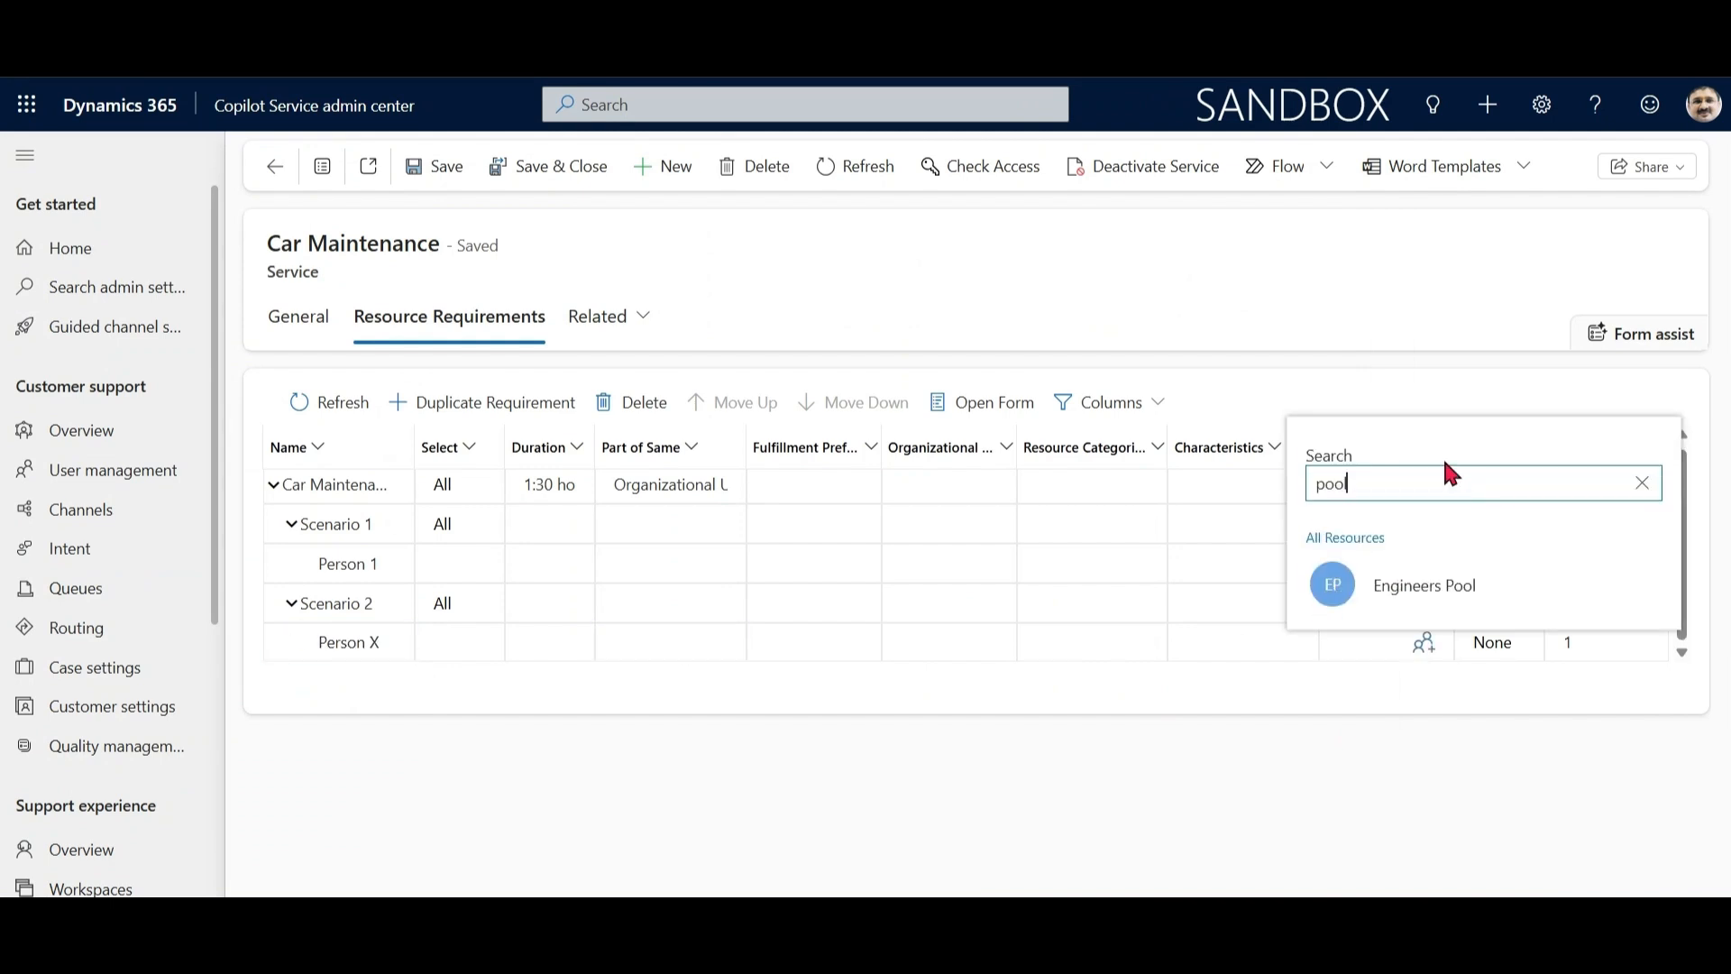
{"action": "left_click", "coordinate": [1447, 587]}
{"action": "left_click", "coordinate": [454, 642]}
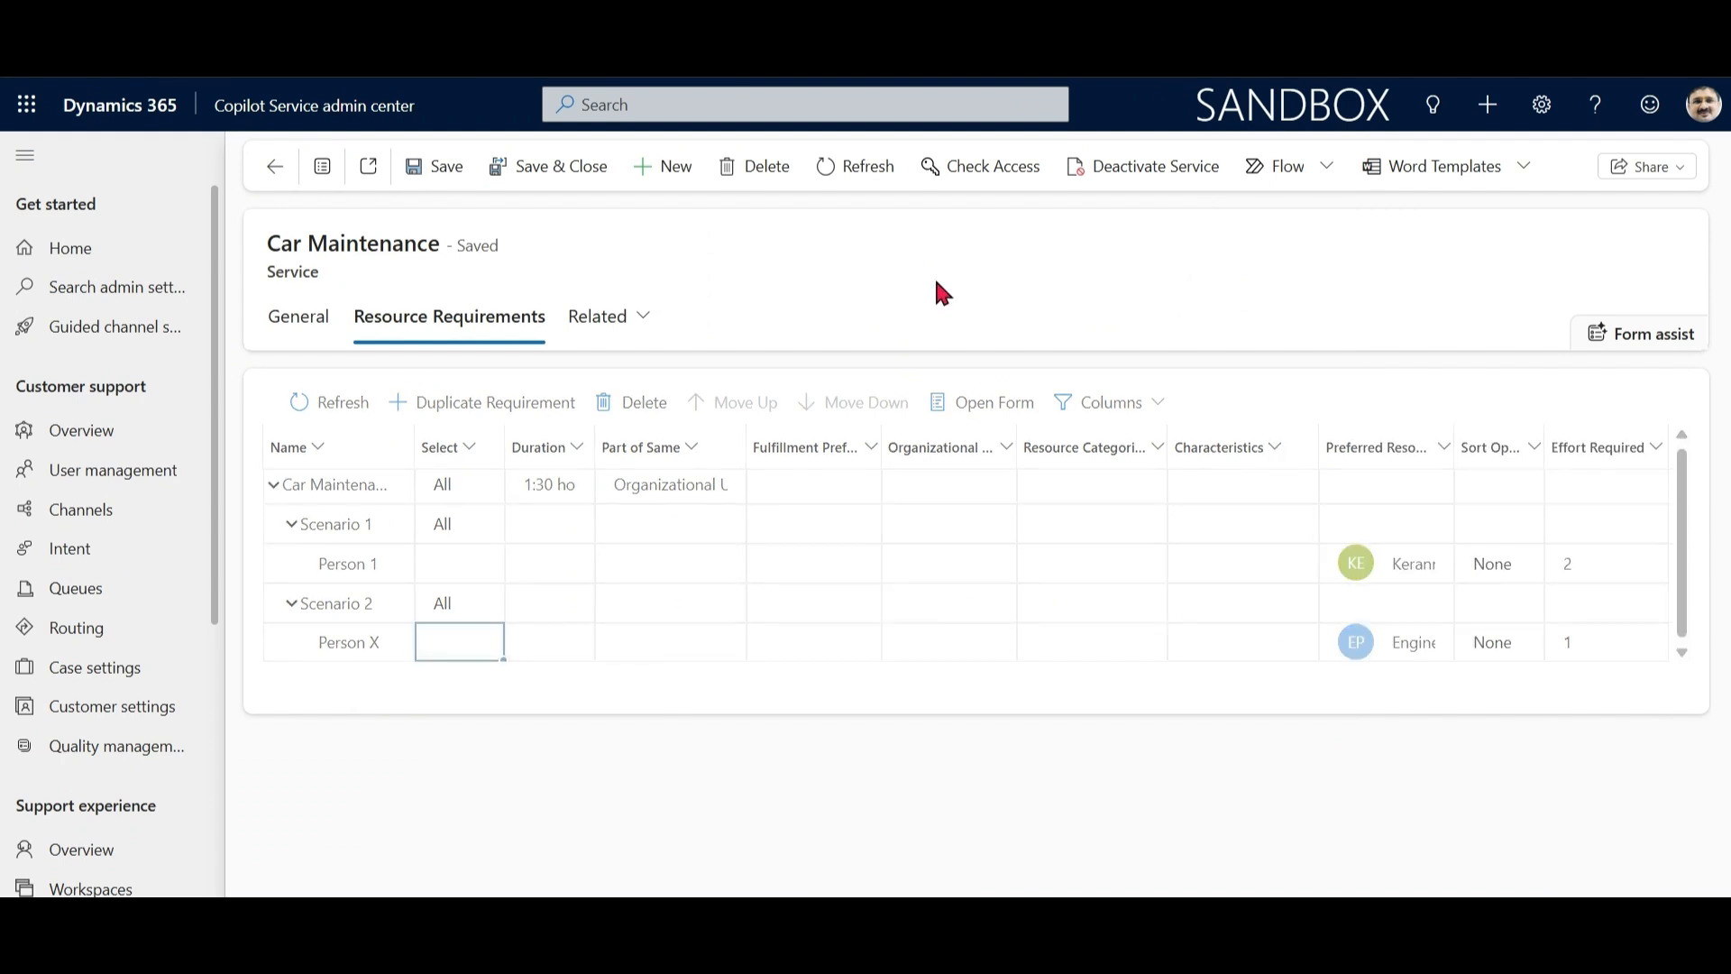
Step: Set the top-level Car Maintenance group's Select option to Any and review the requirements under both scenarios
{"action": "left_click", "coordinate": [484, 493]}
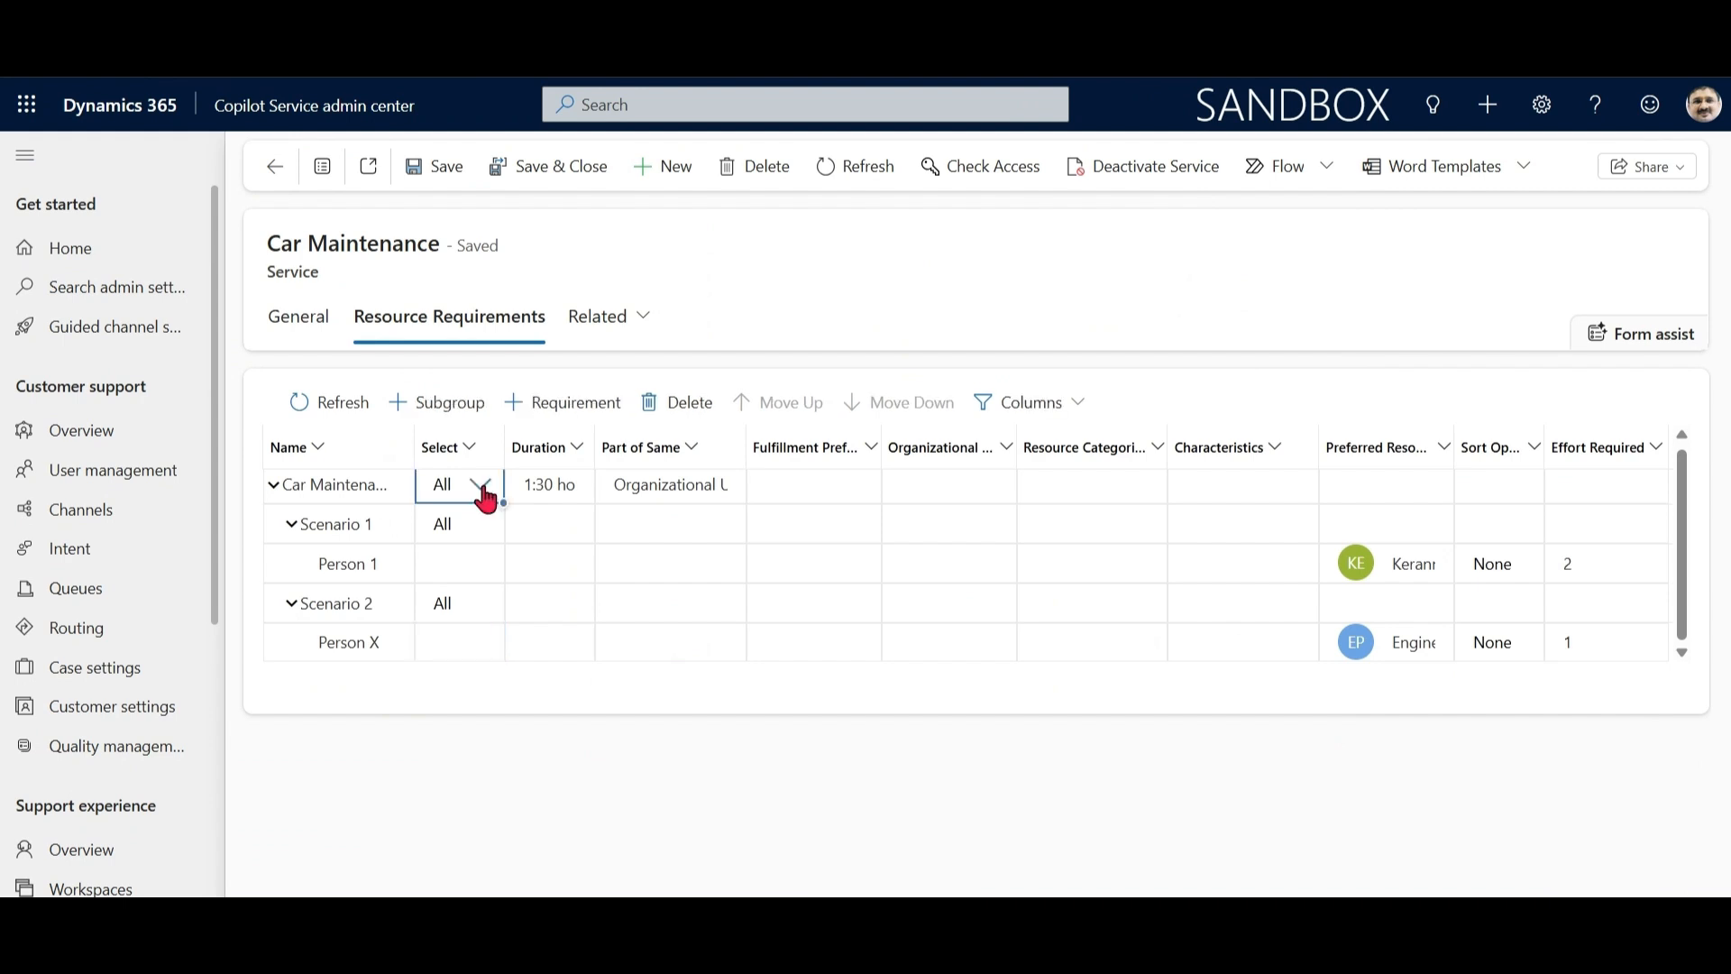
{"action": "left_click", "coordinate": [483, 491]}
{"action": "left_click", "coordinate": [298, 576]}
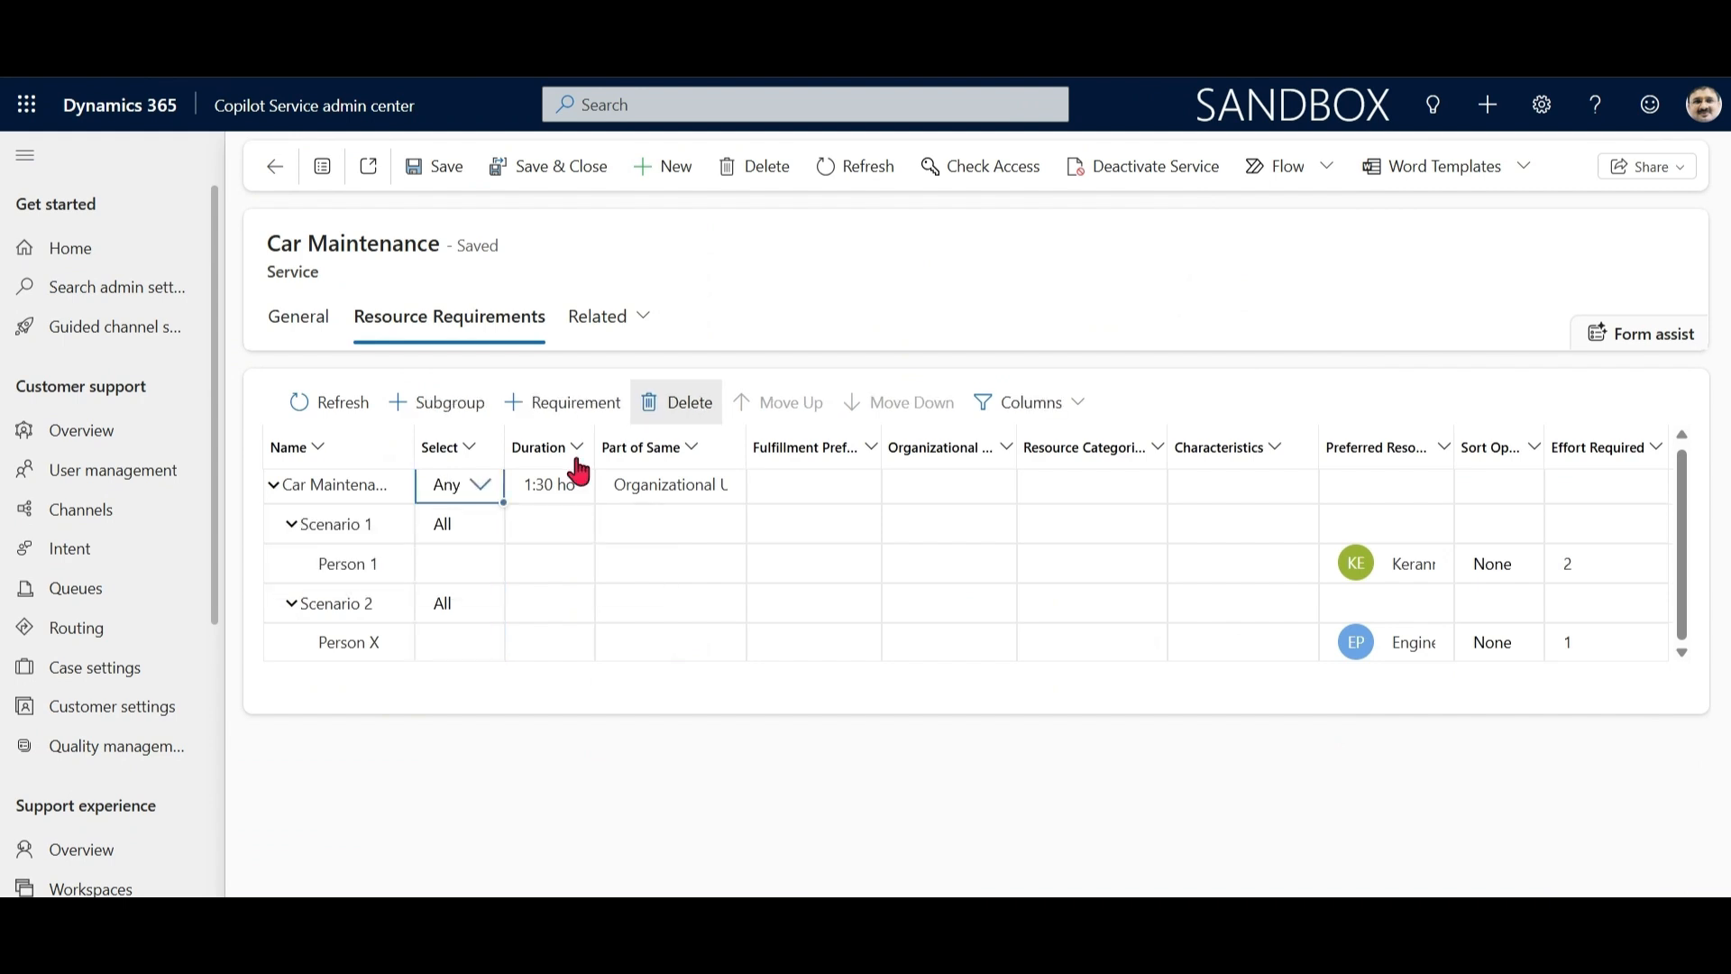
{"action": "left_click", "coordinate": [291, 529]}
{"action": "left_click", "coordinate": [292, 568]}
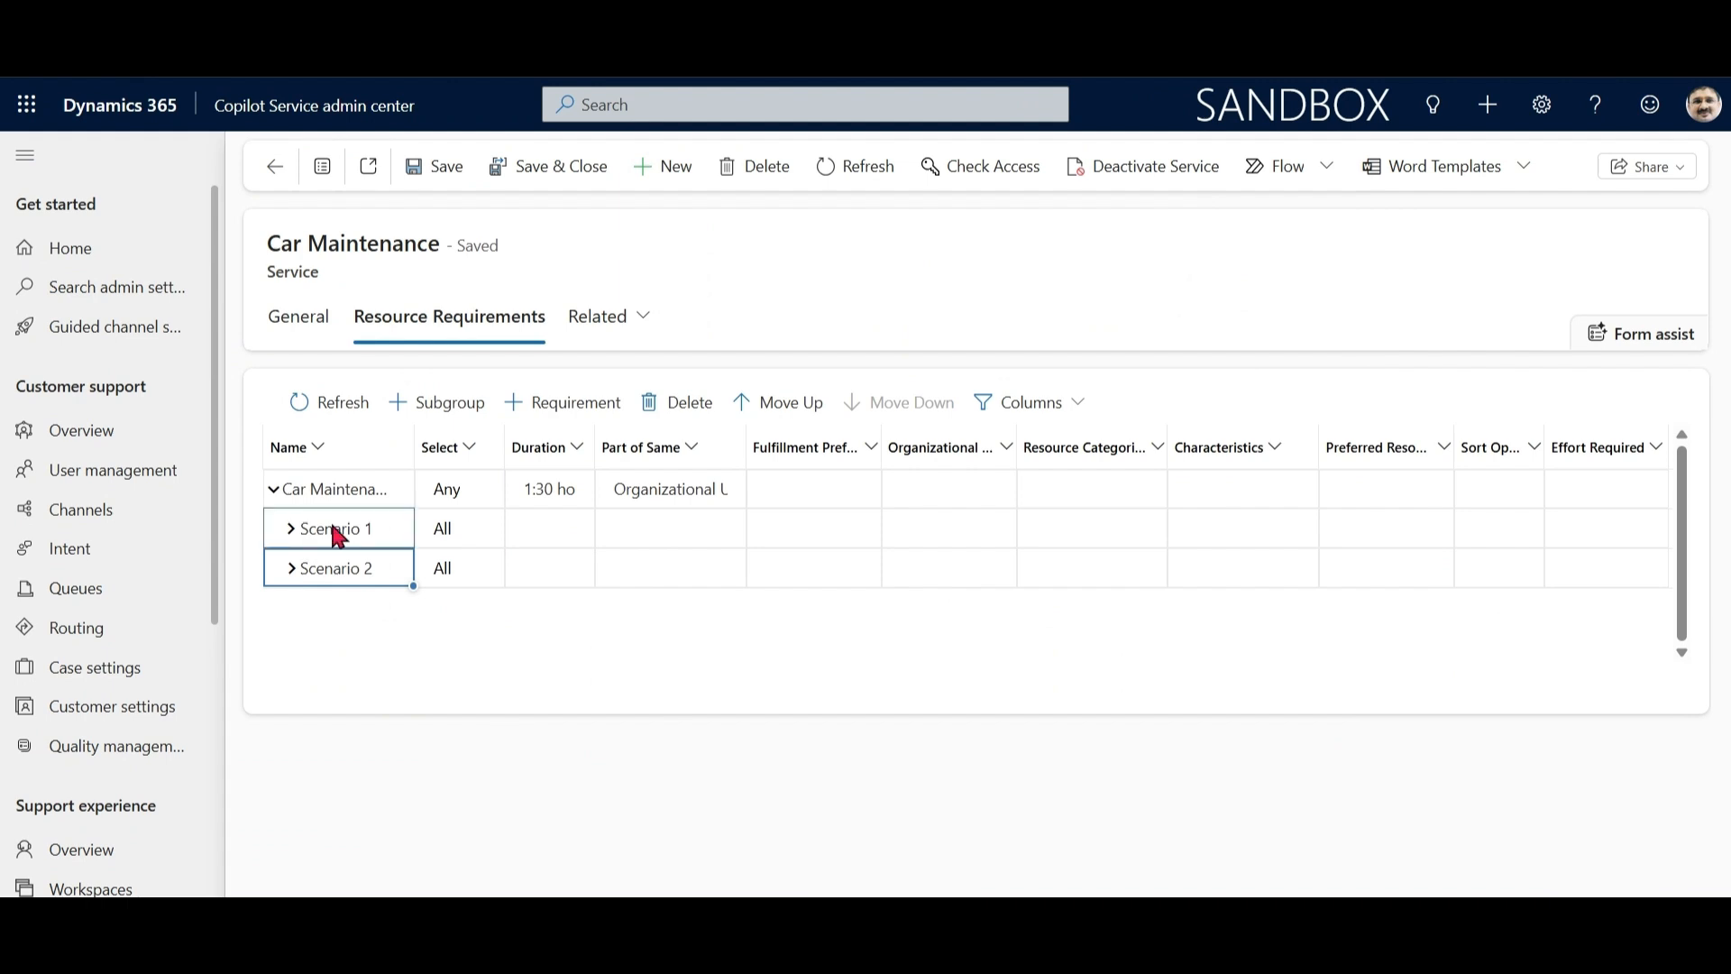
{"action": "left_click", "coordinate": [293, 530]}
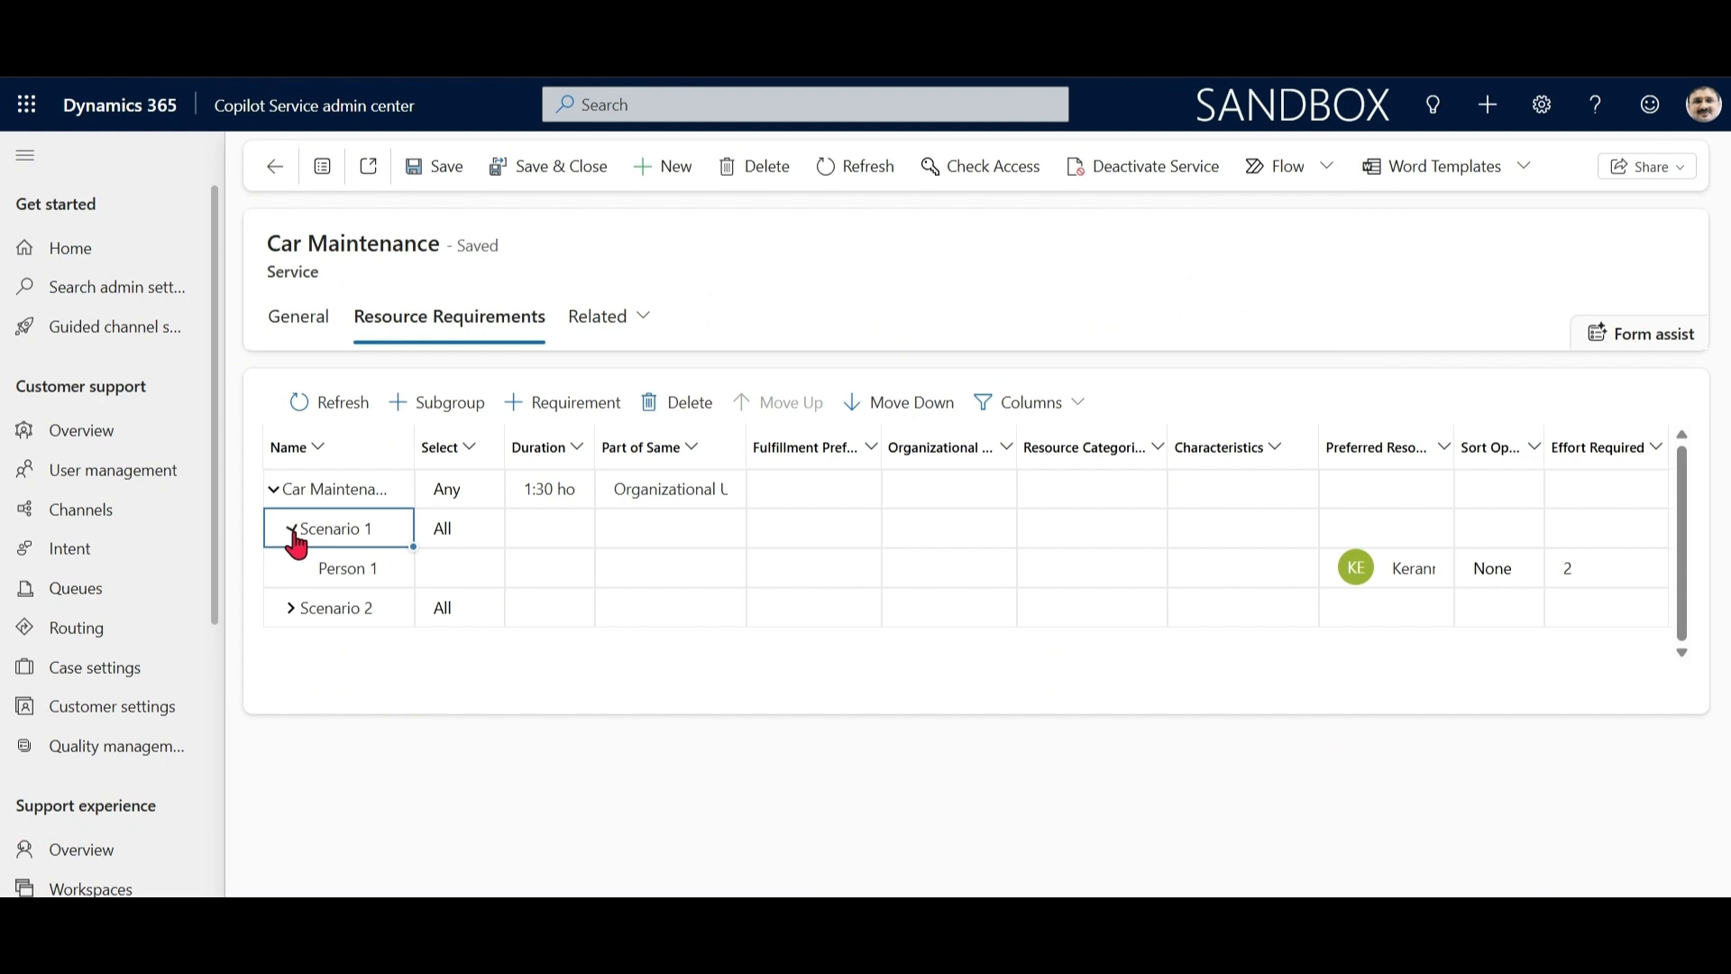
{"action": "left_click", "coordinate": [291, 608]}
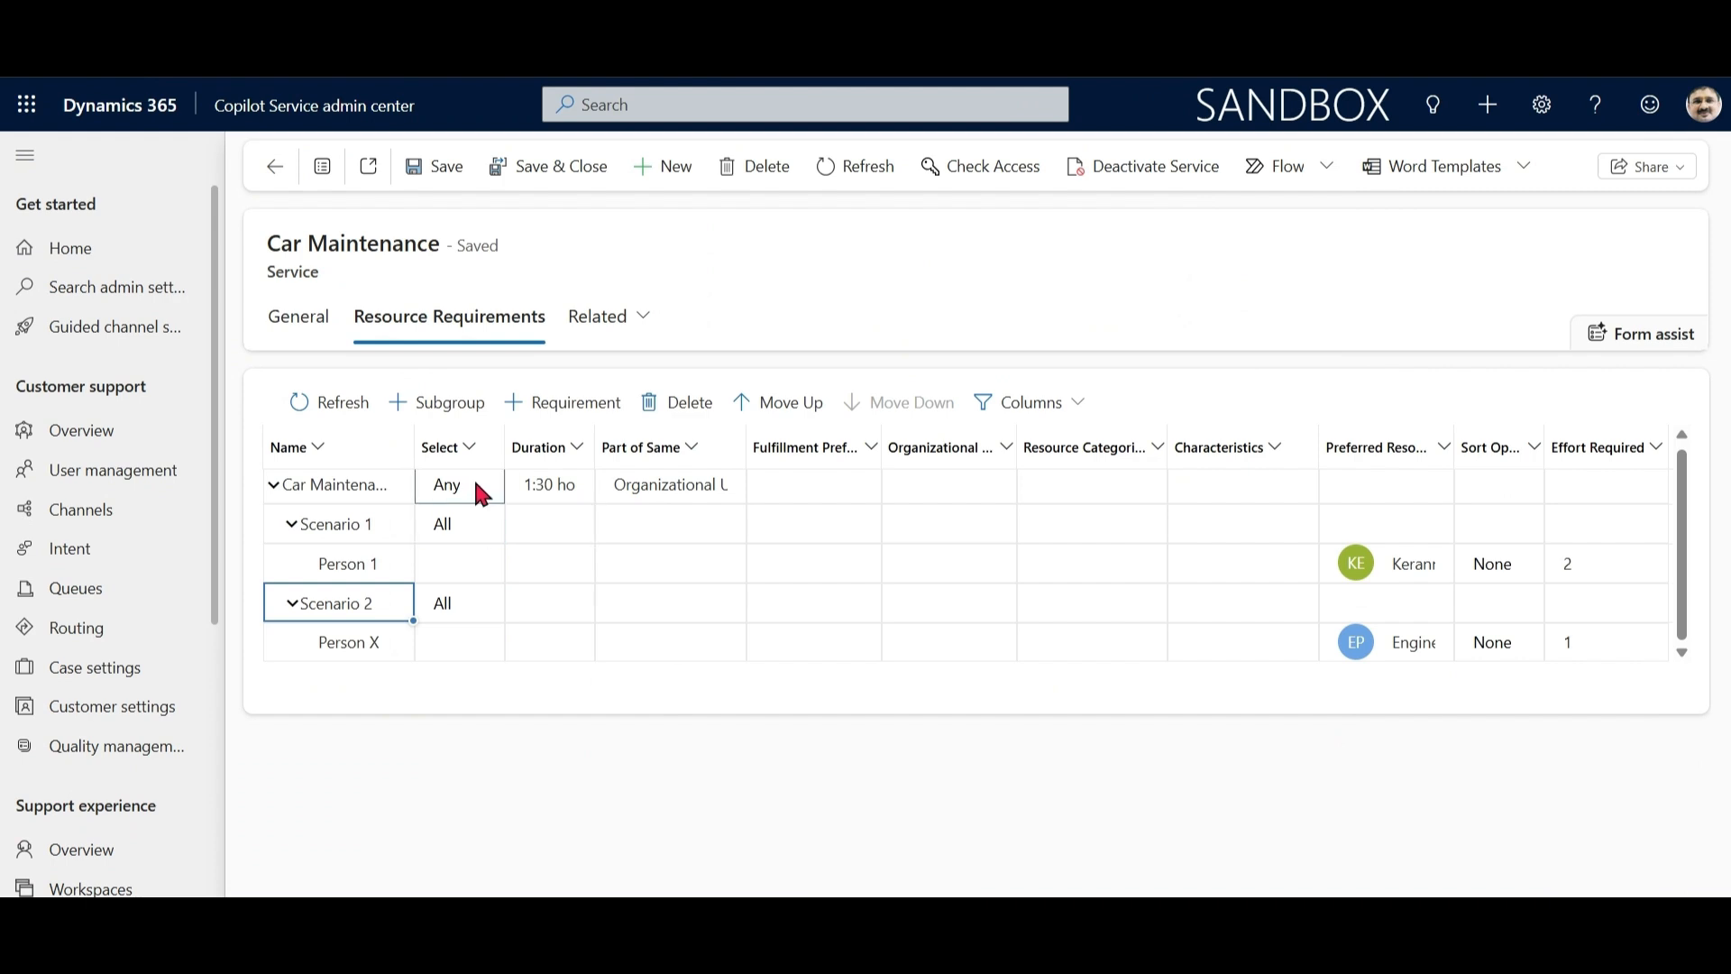
{"action": "left_click", "coordinate": [366, 561]}
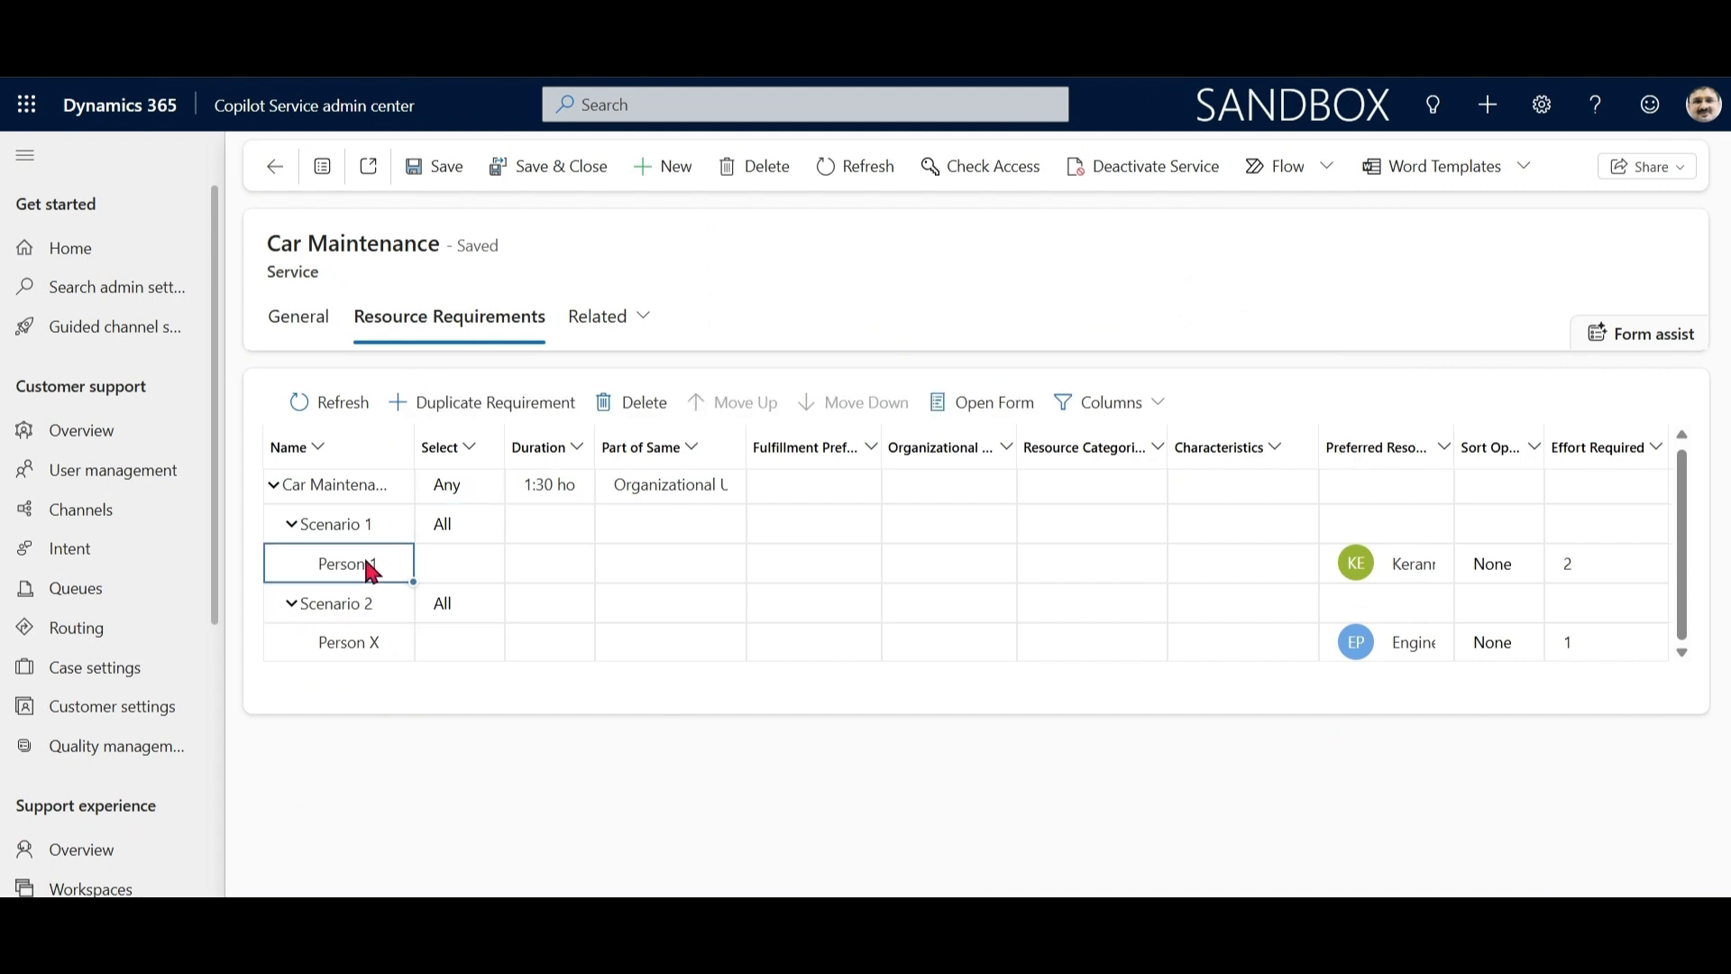
{"action": "left_click", "coordinate": [369, 646]}
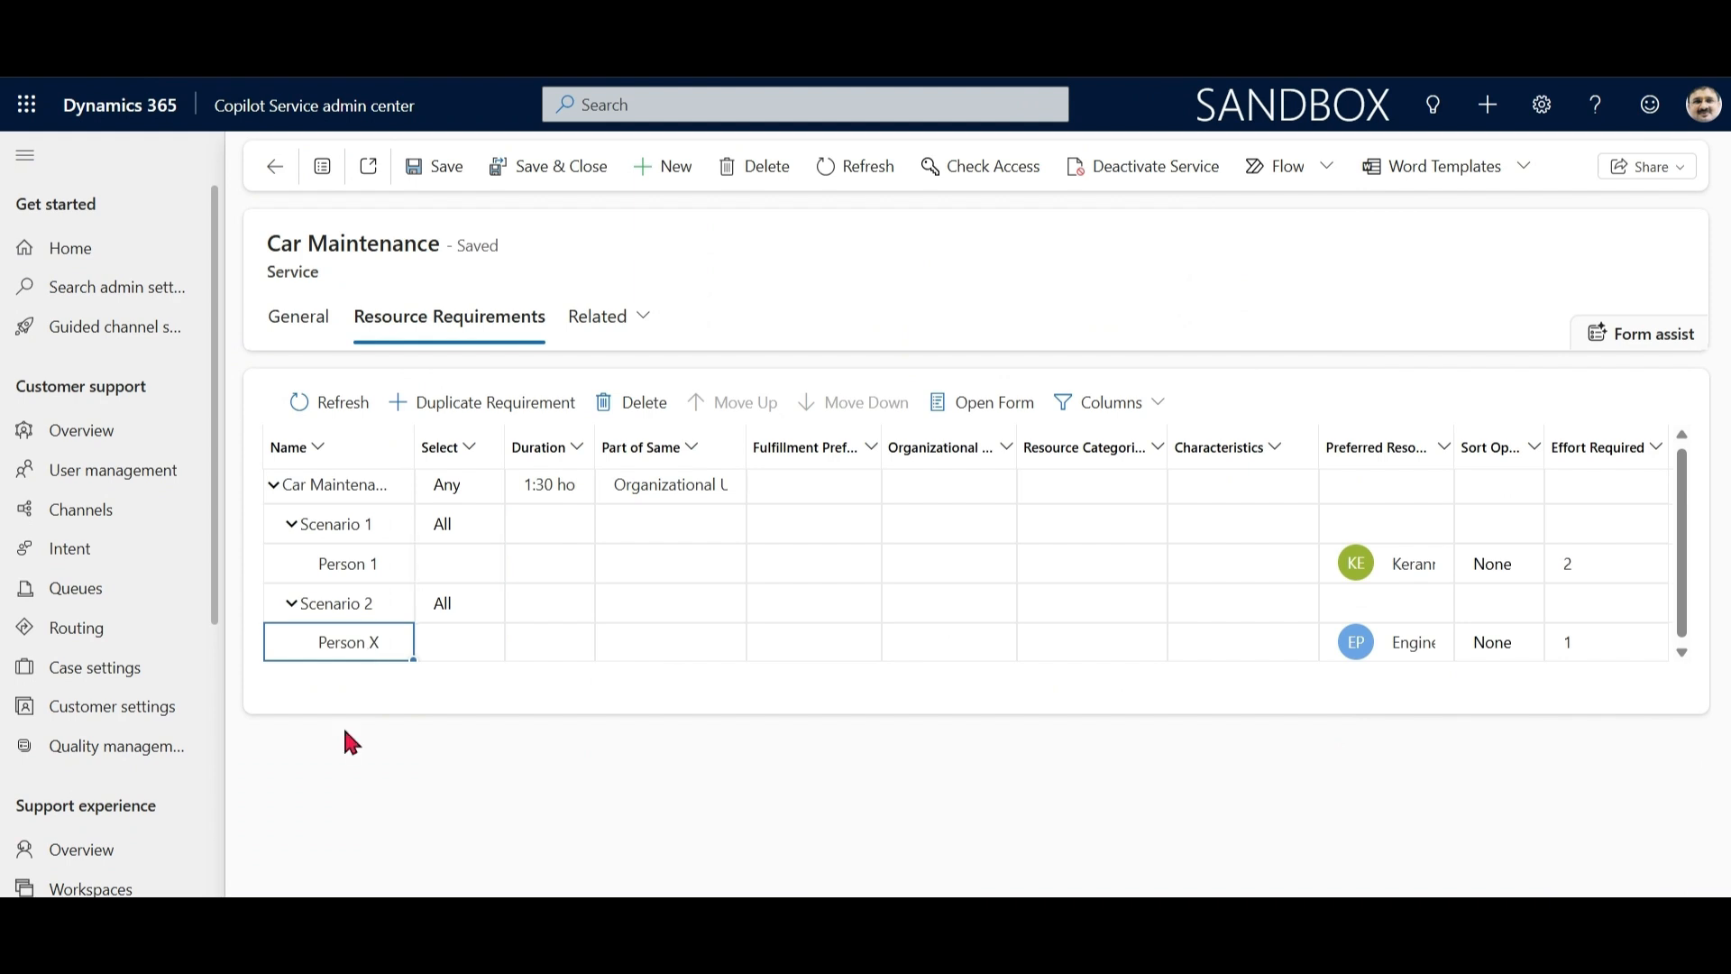
Step: Add another requirement under Scenario 2, delete the extra duplicate row, and name the new requirement Hardware
{"action": "left_click", "coordinate": [338, 603]}
{"action": "left_click", "coordinate": [556, 407]}
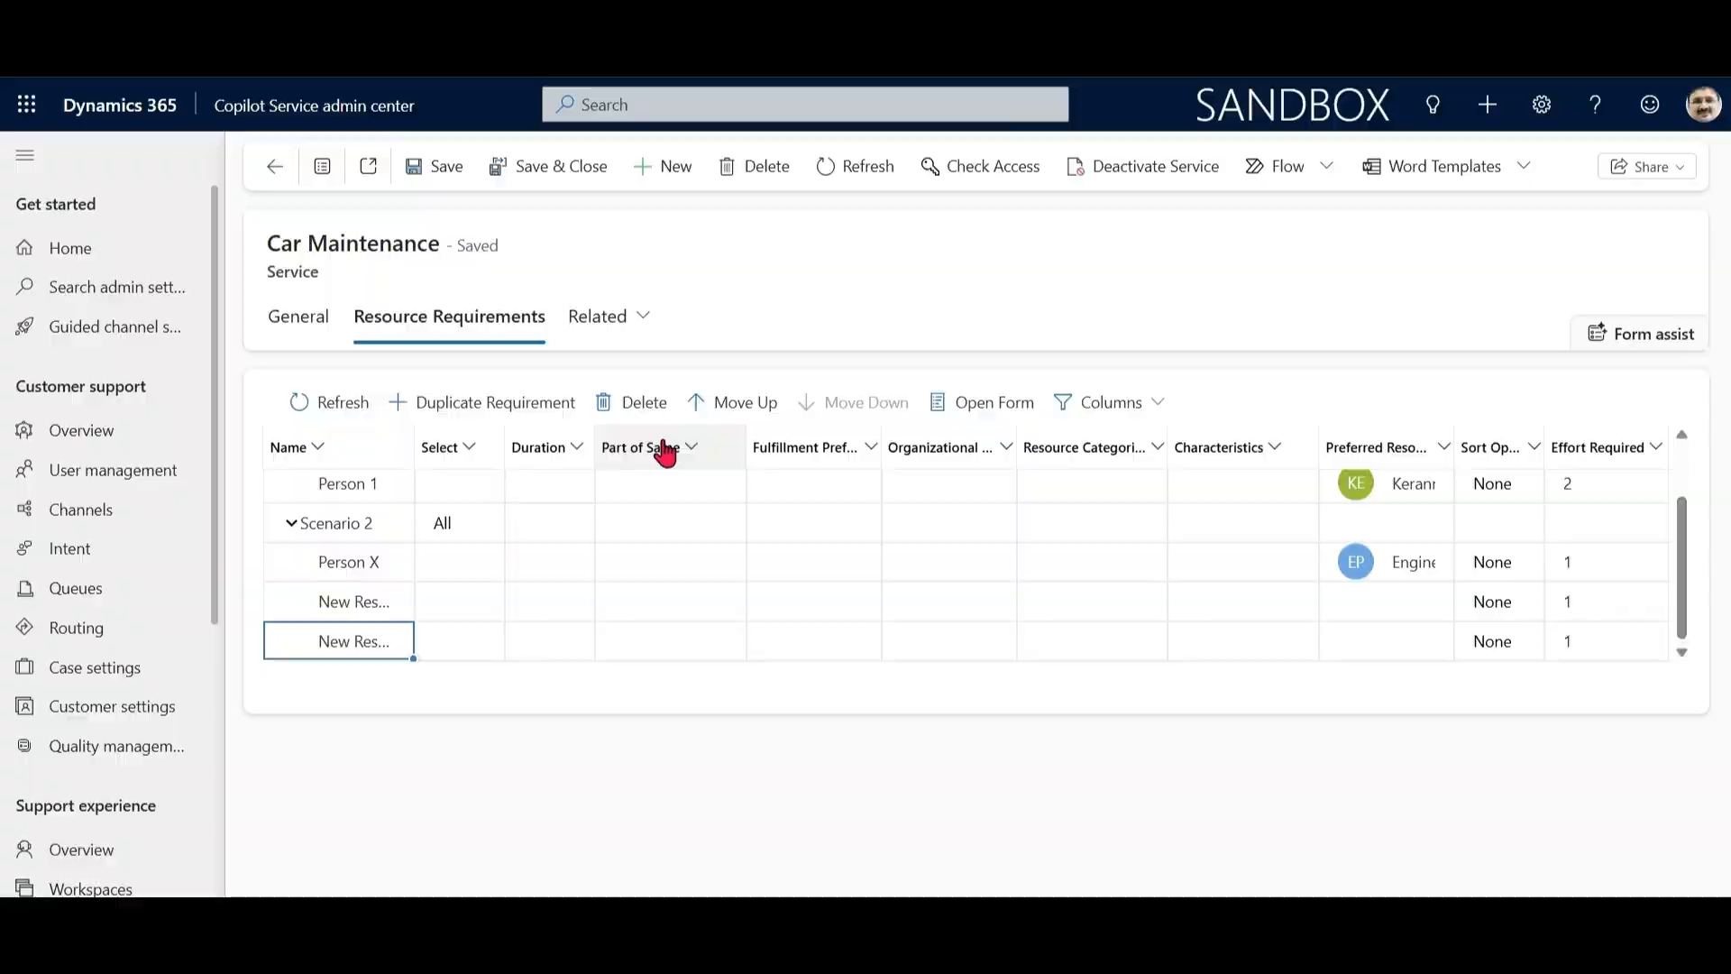
{"action": "left_click", "coordinate": [629, 402]}
{"action": "left_click", "coordinate": [359, 643]}
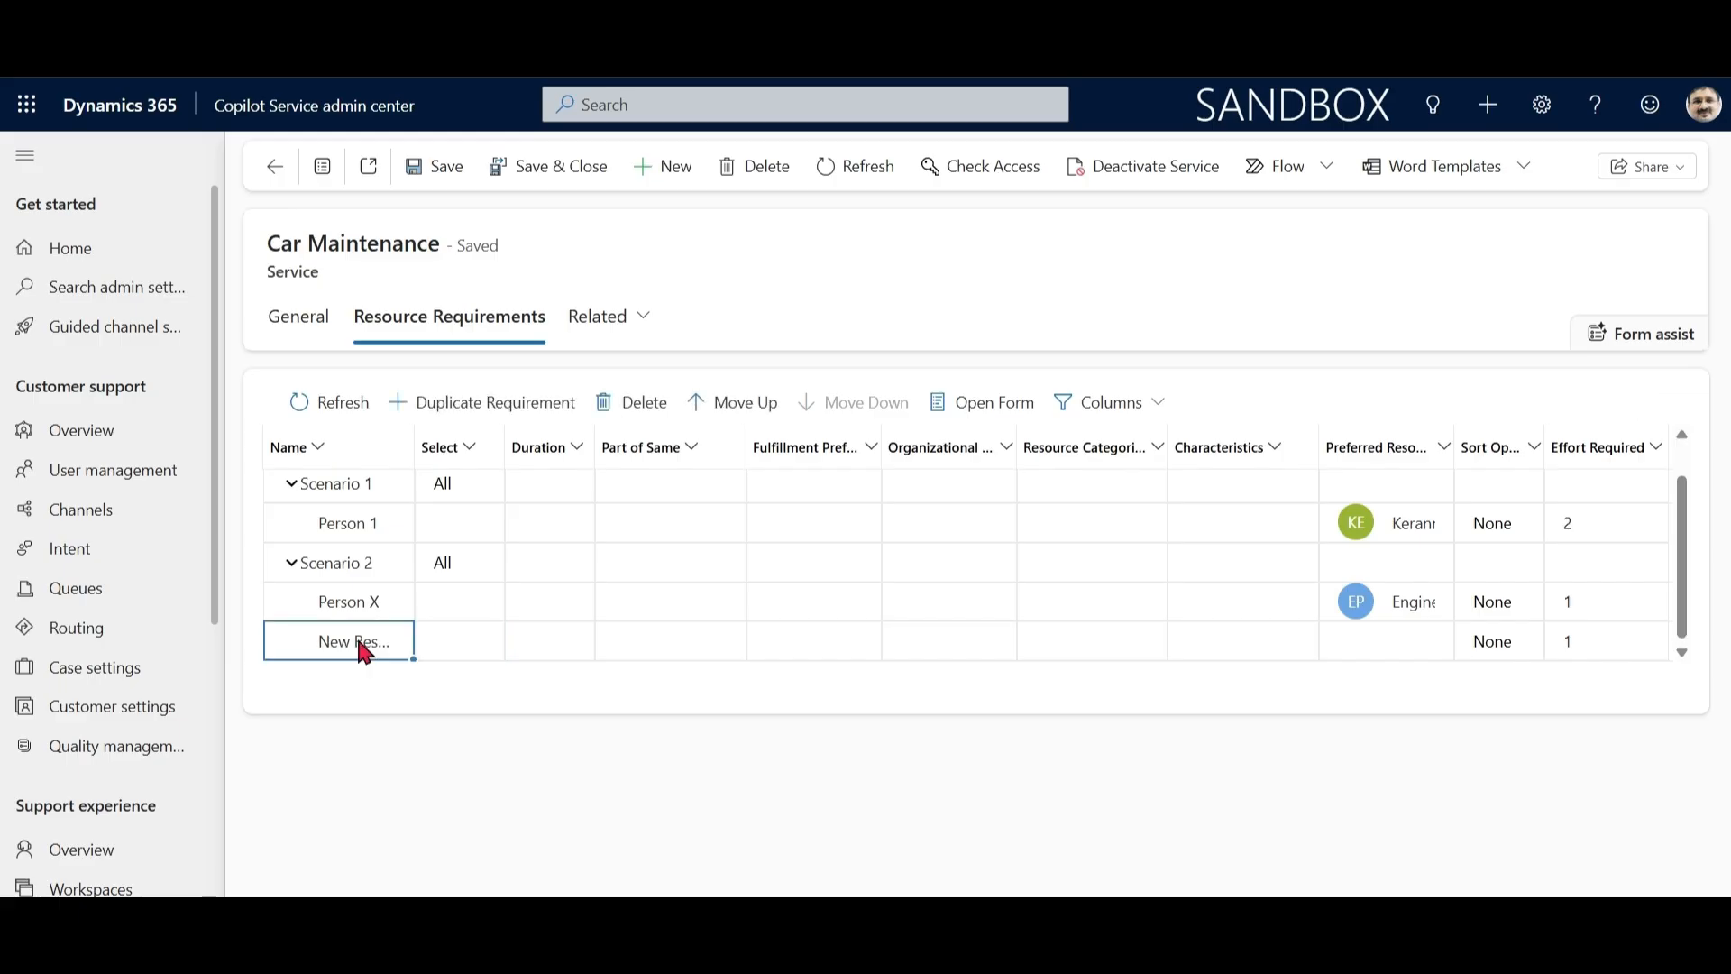
{"action": "left_click", "coordinate": [359, 643]}
{"action": "type", "text": "Hardware"}
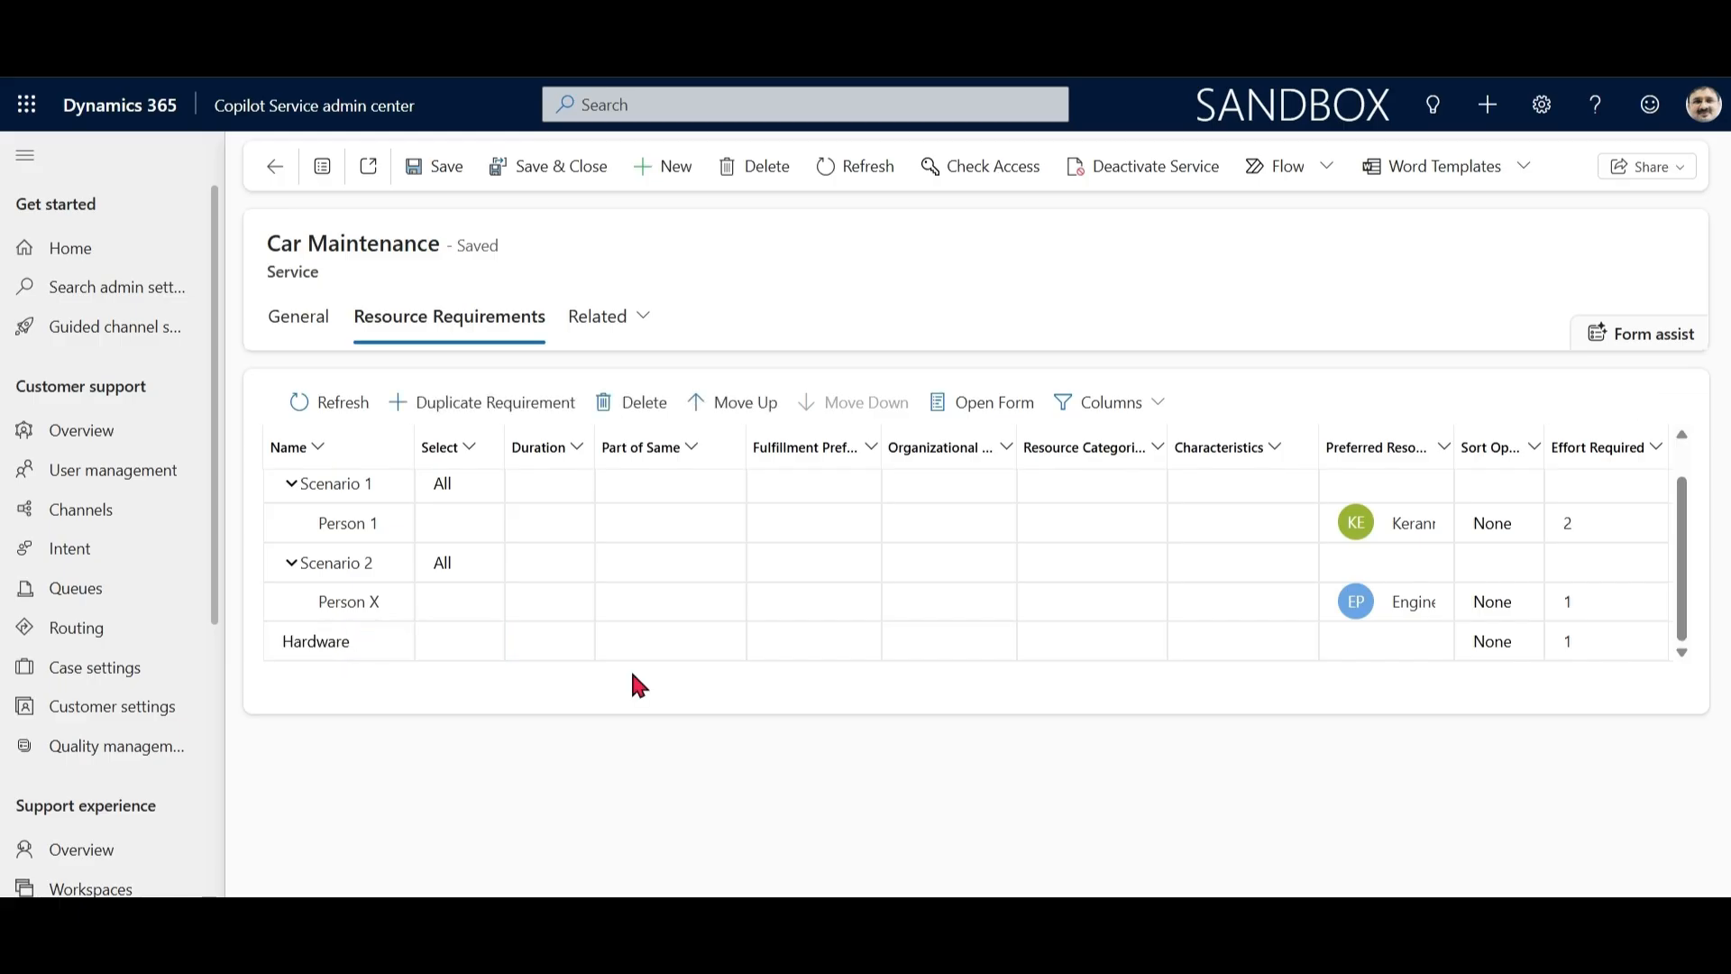
Step: Assign the Vehicles resource category to the Hardware requirement under Scenario 2
{"action": "left_click", "coordinate": [1422, 642]}
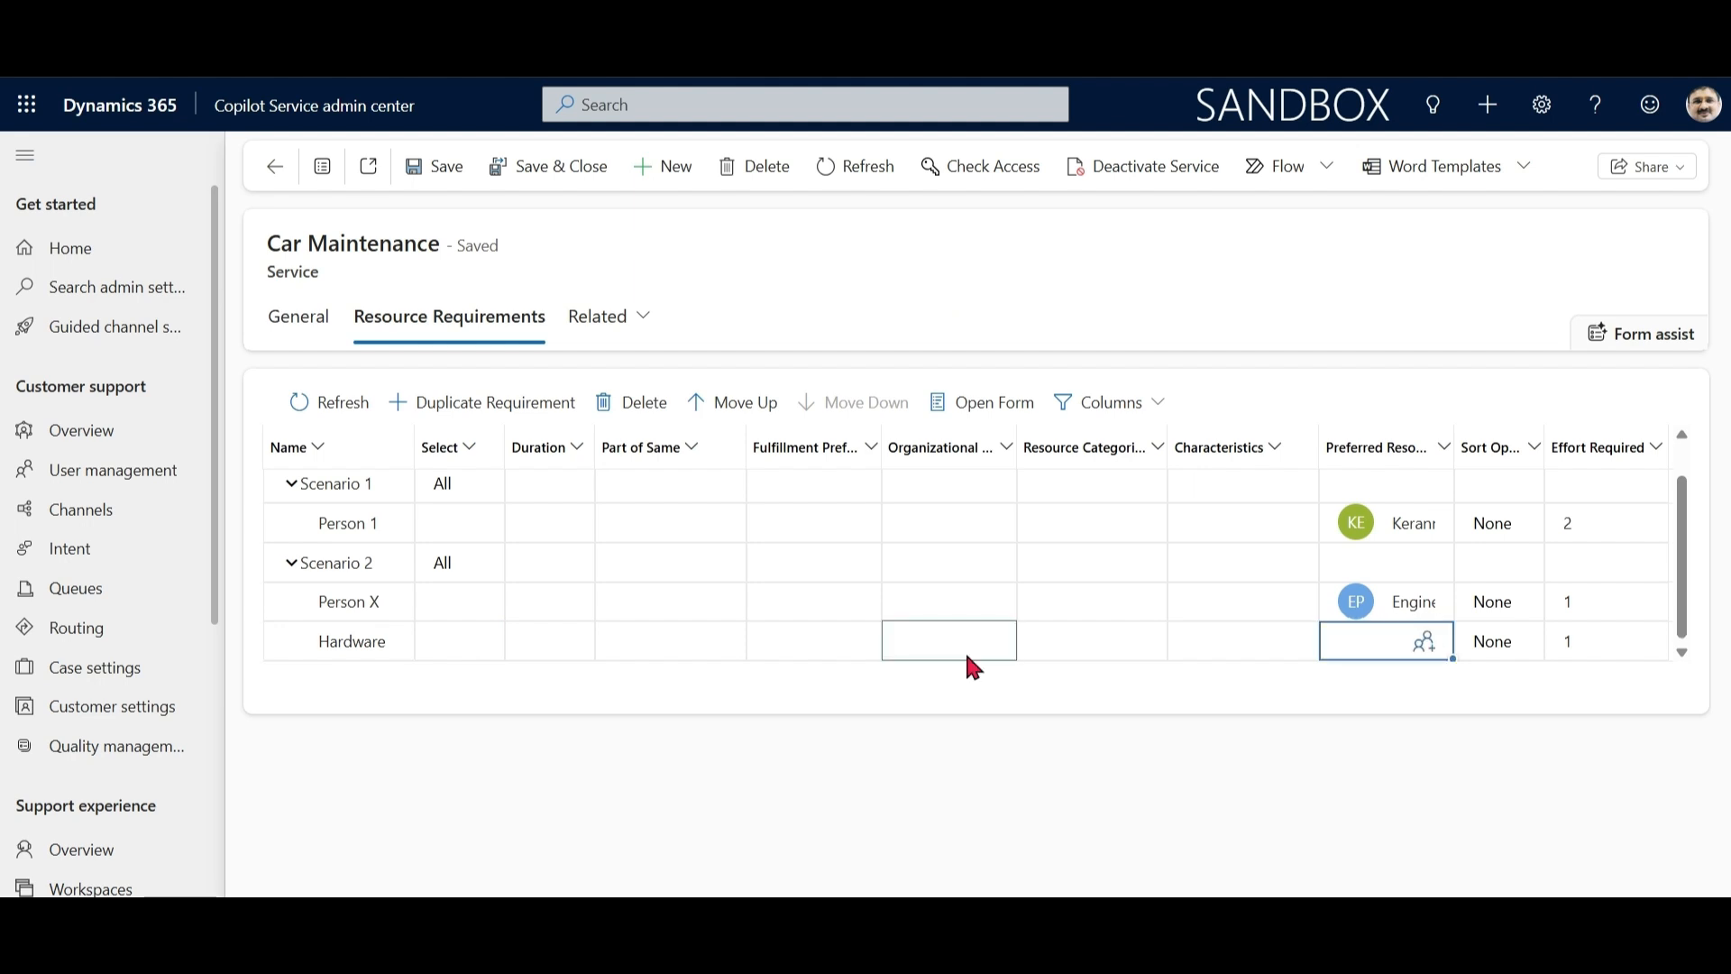
{"action": "left_click", "coordinate": [1138, 642]}
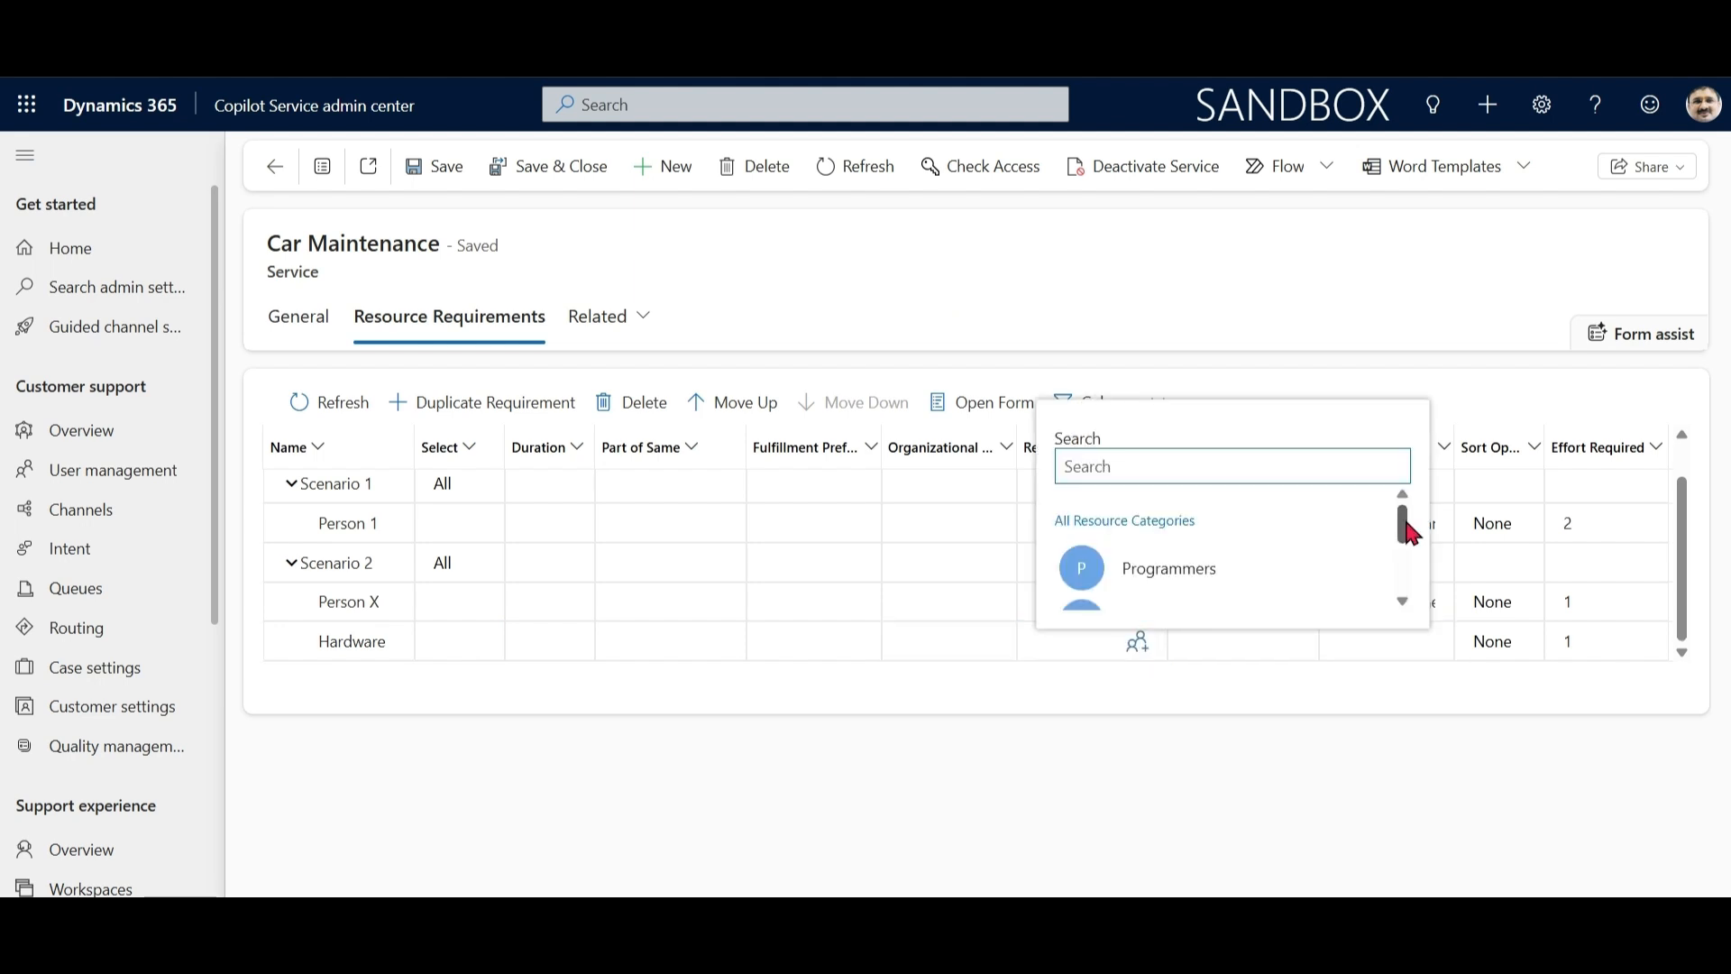
{"action": "left_click_drag", "start_coordinate": [1408, 532], "coordinate": [1191, 607]}
{"action": "left_click", "coordinate": [1189, 597]}
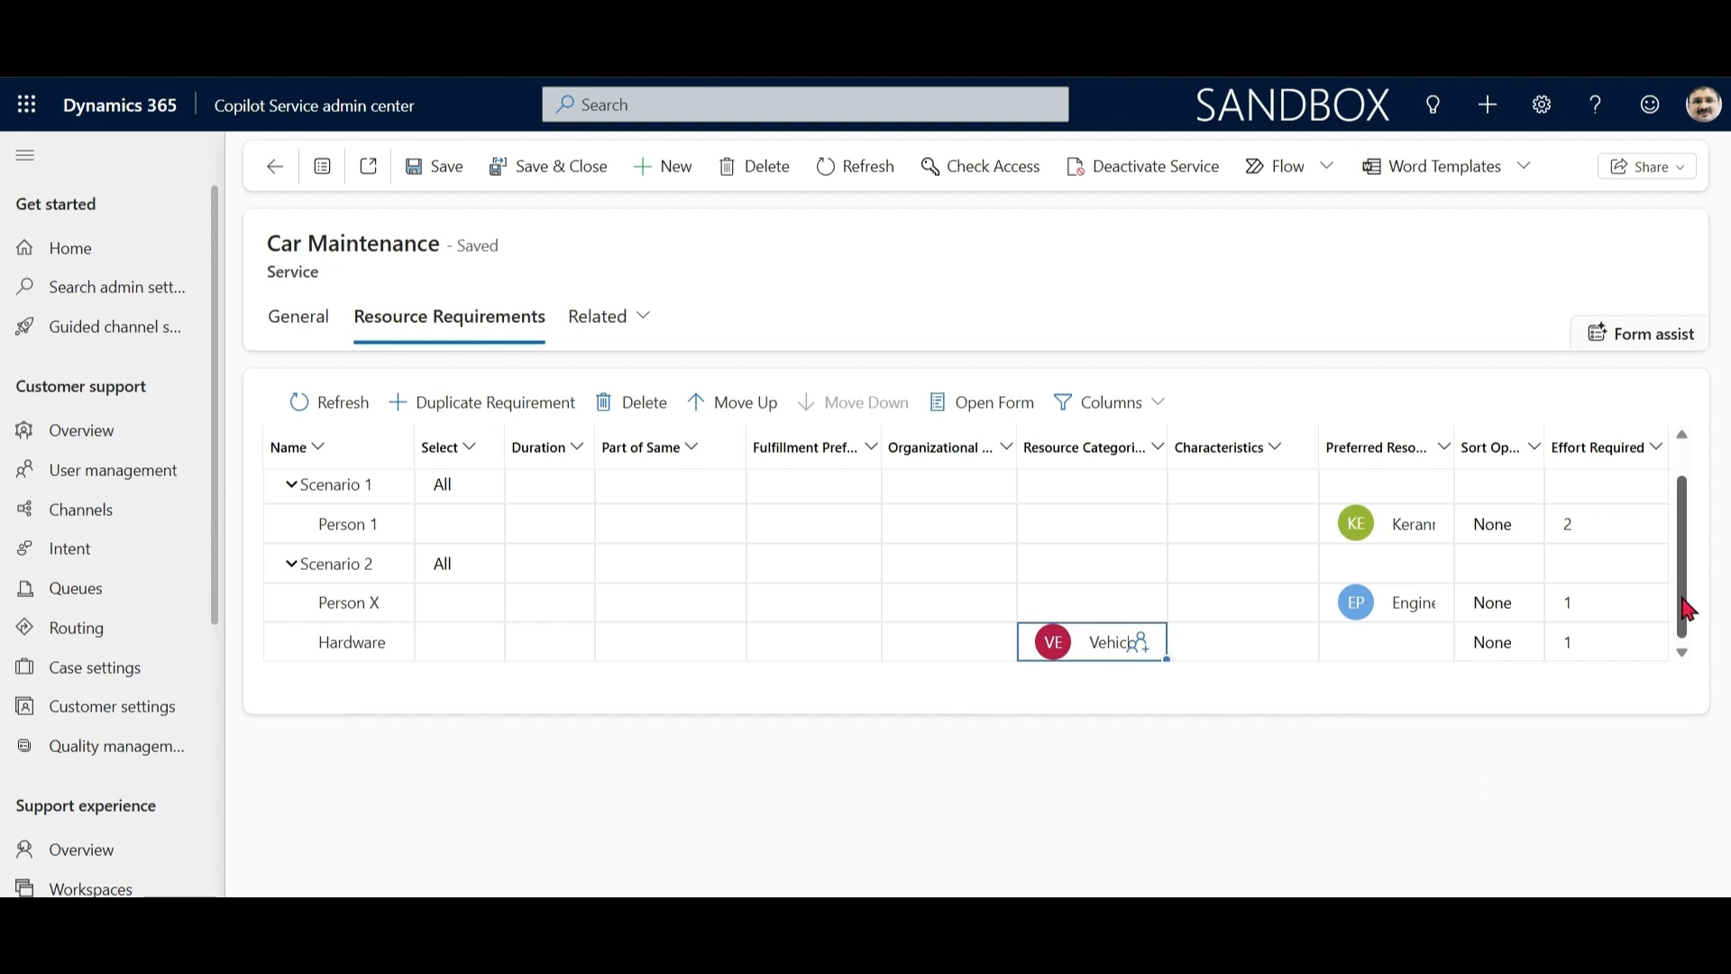
Step: Move Scenario 2 above Scenario 1 in the Car Maintenance requirements, and save and close the service
{"action": "left_click_drag", "start_coordinate": [1688, 609], "coordinate": [1685, 591]}
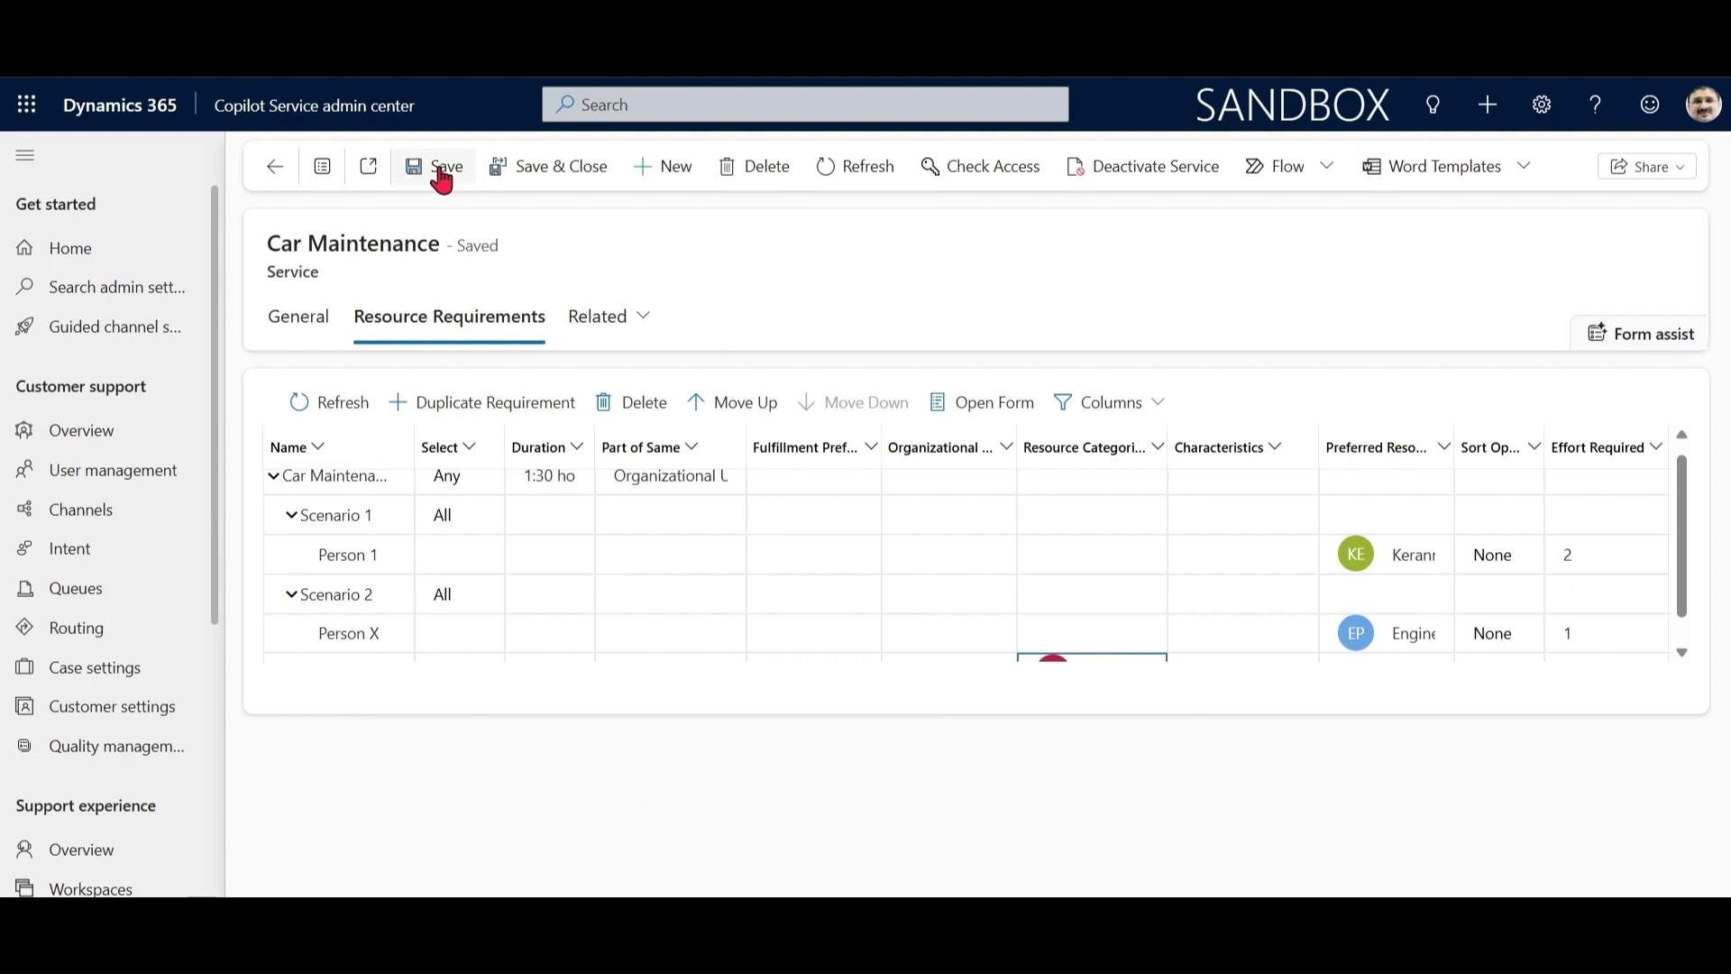
{"action": "left_click", "coordinate": [343, 612]}
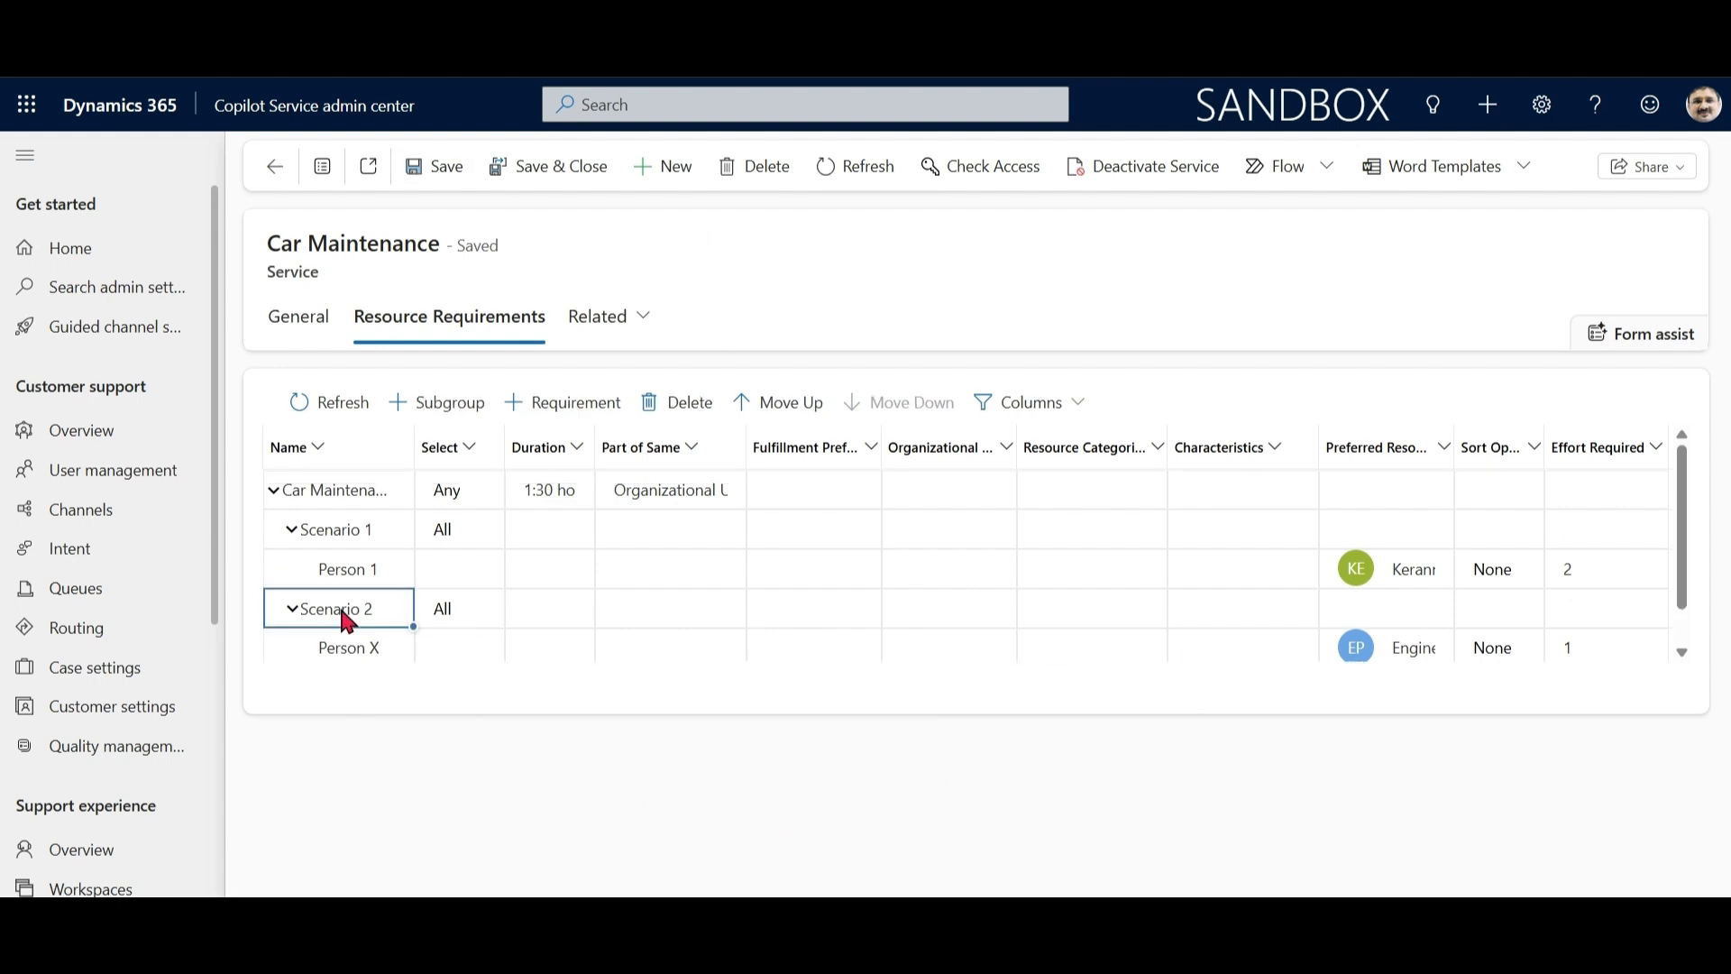
{"action": "left_click", "coordinate": [783, 410]}
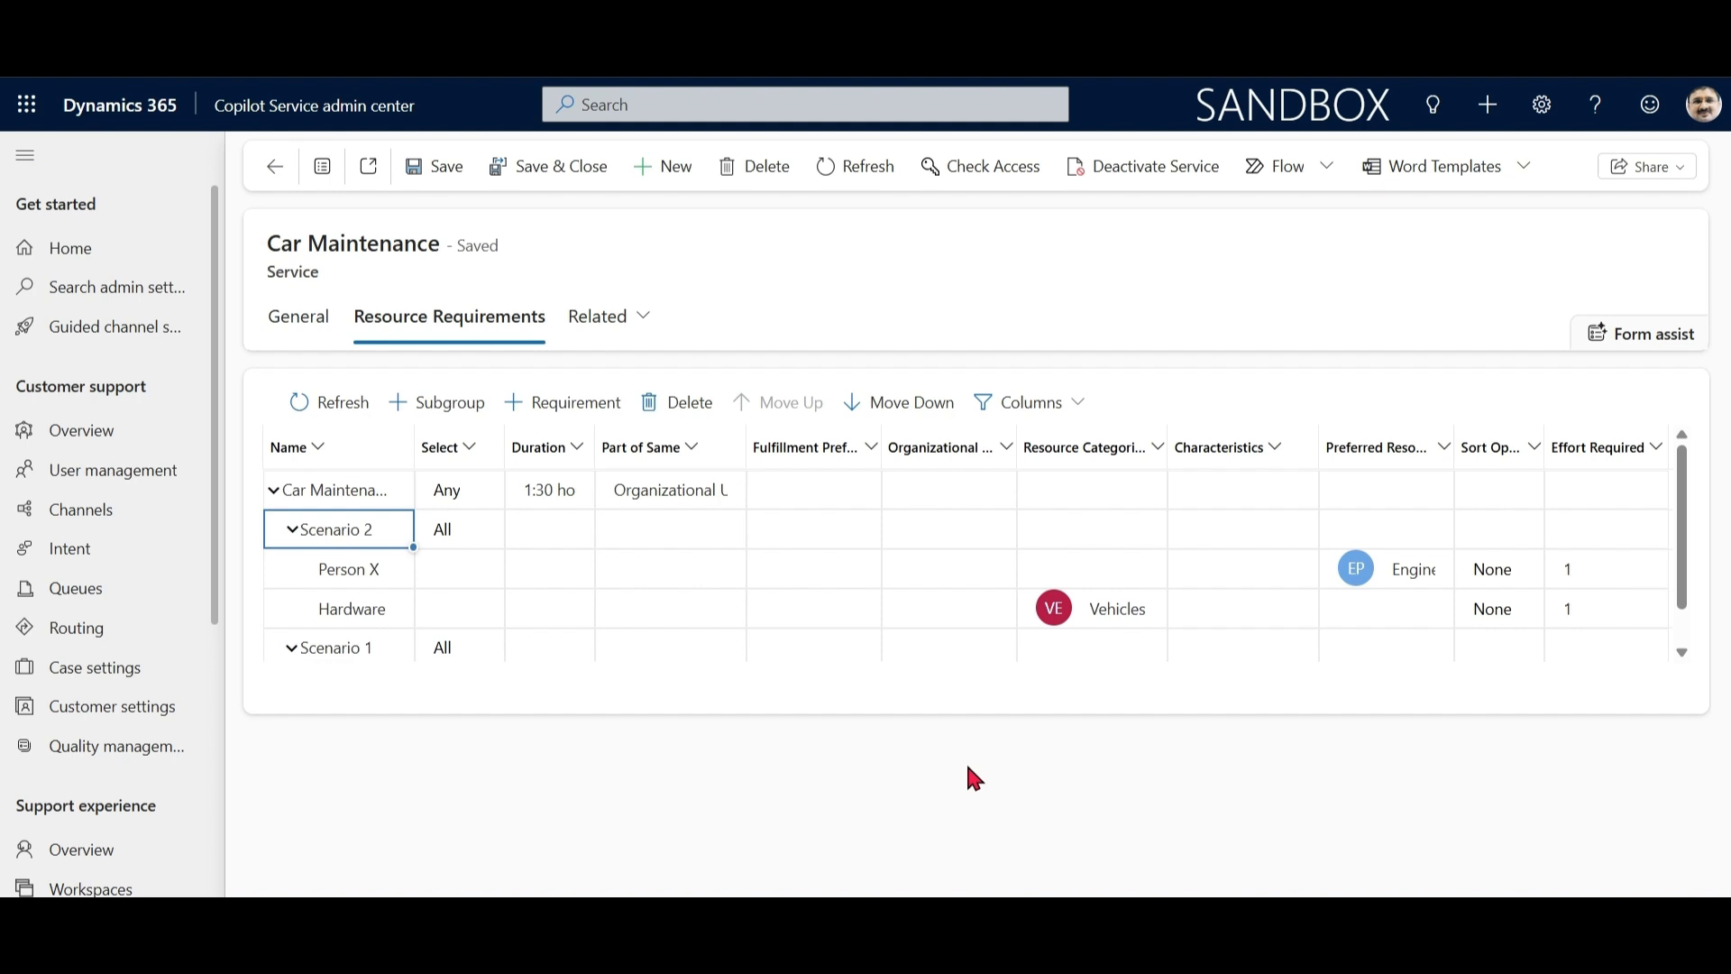
{"action": "left_click", "coordinate": [568, 166]}
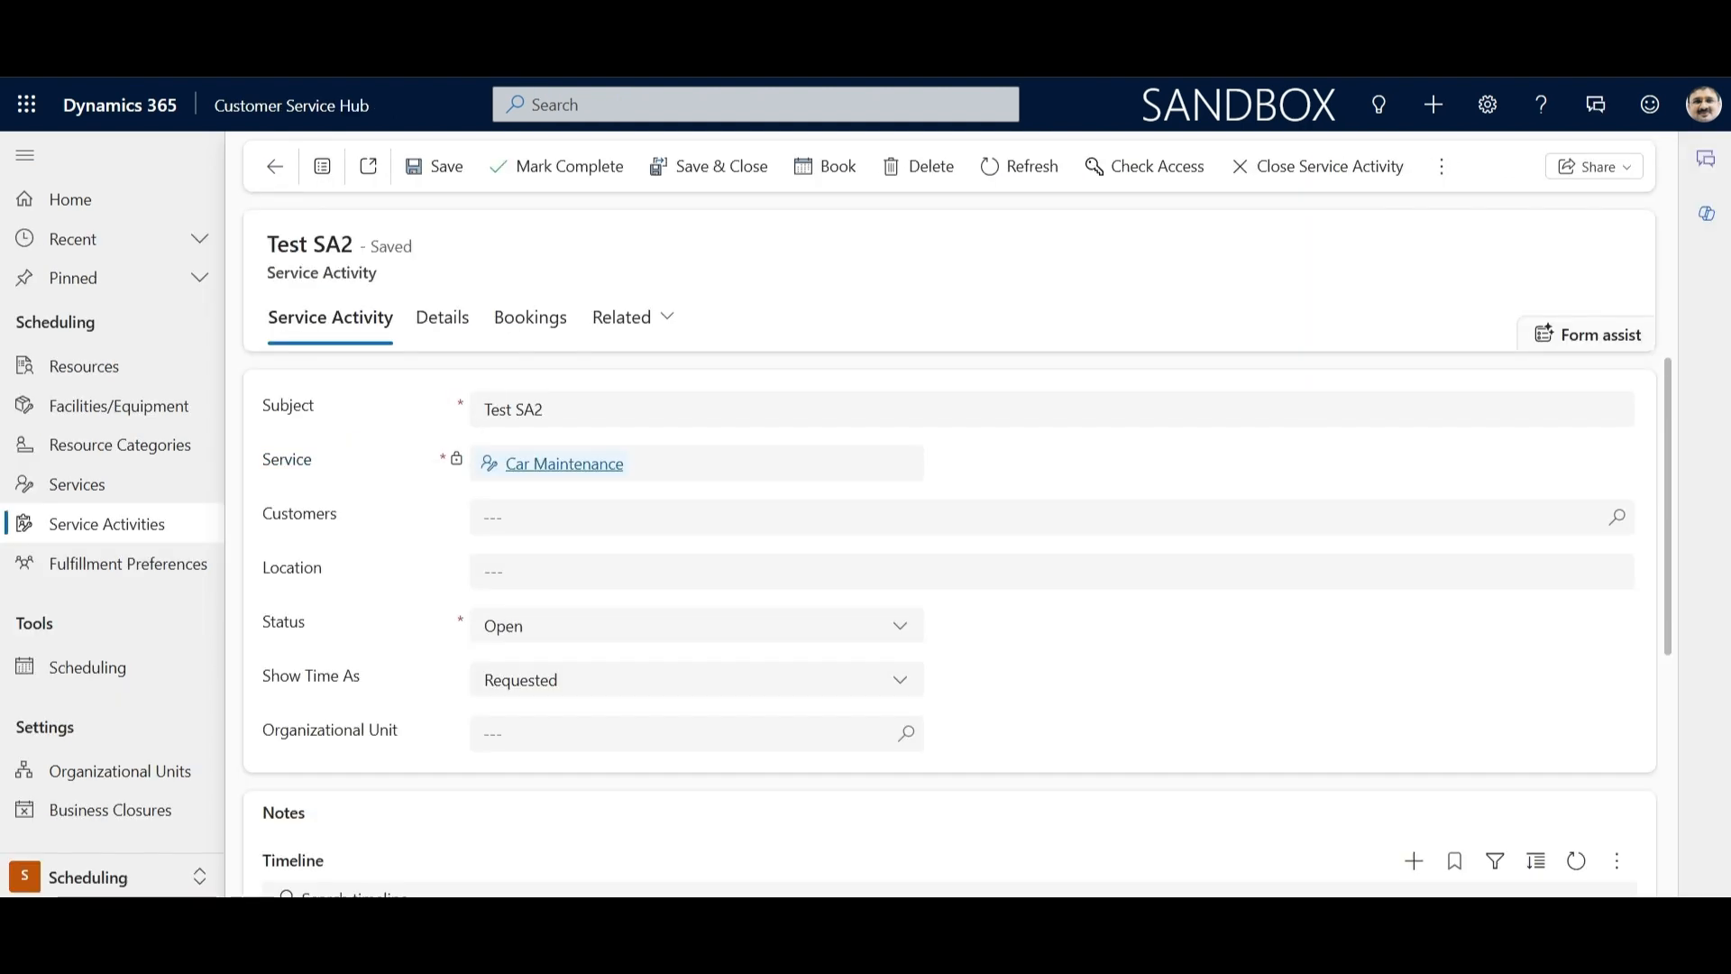
Step: In Customer Service Hub, save and close Test SA2, and create and save service activity Test SA 3 for Car Maintenance
{"action": "left_click", "coordinate": [709, 171]}
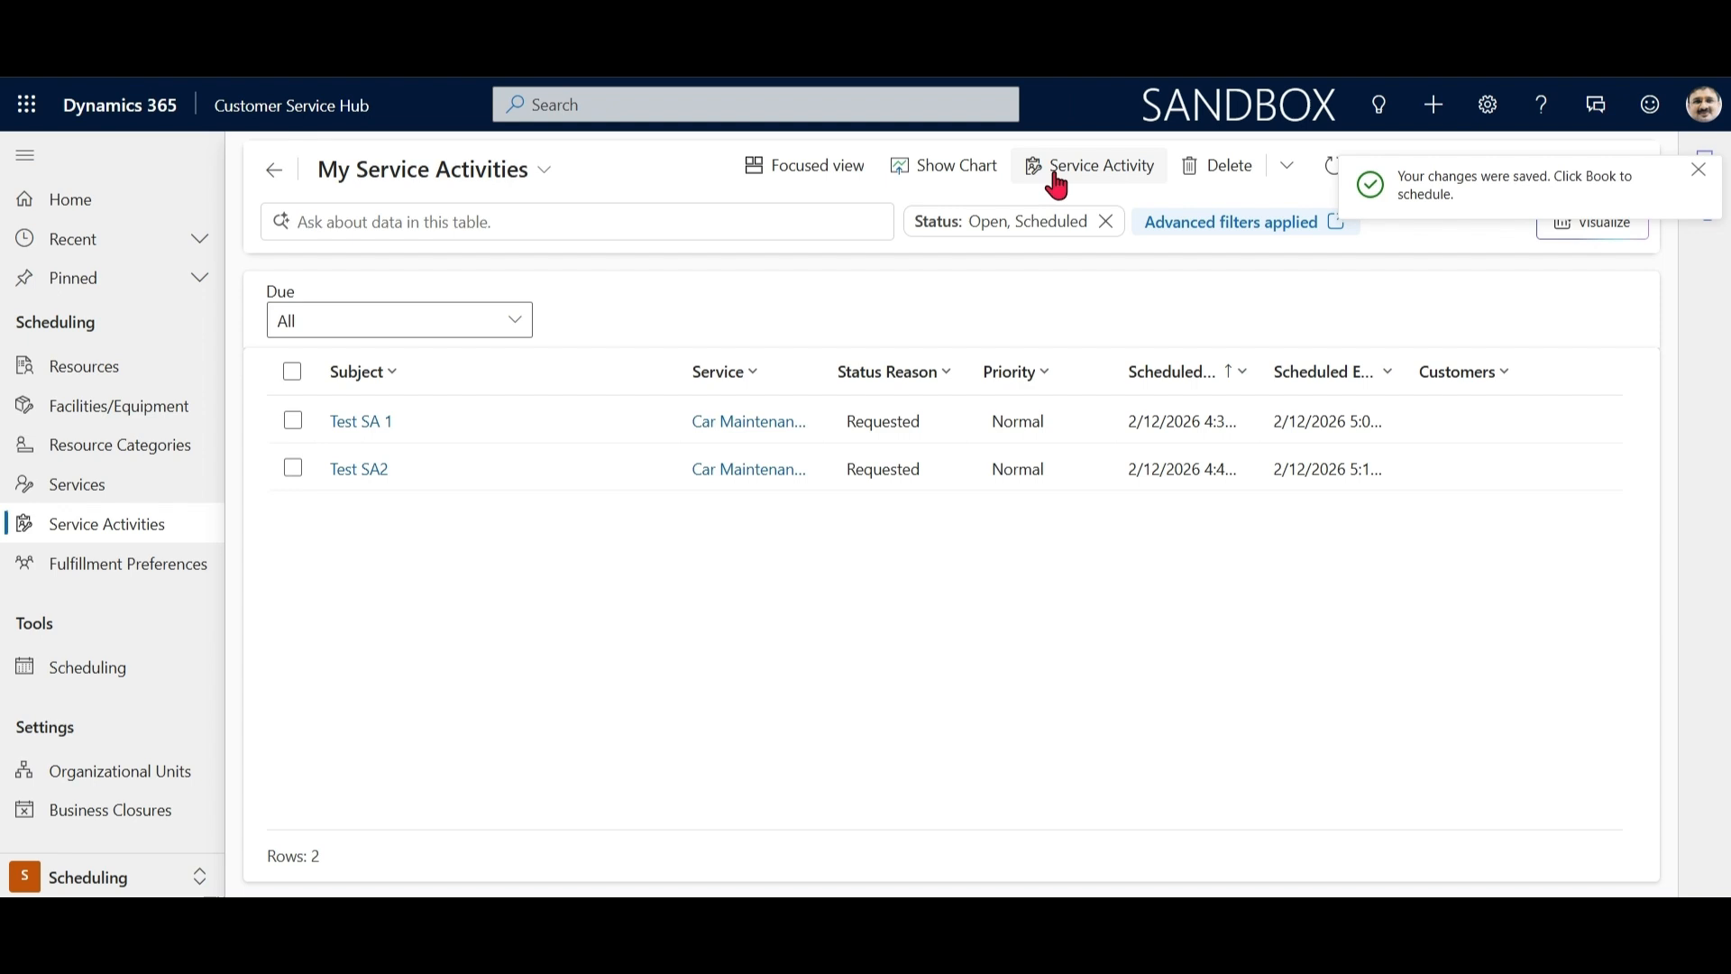
{"action": "left_click", "coordinate": [1056, 185]}
{"action": "left_click", "coordinate": [662, 487]}
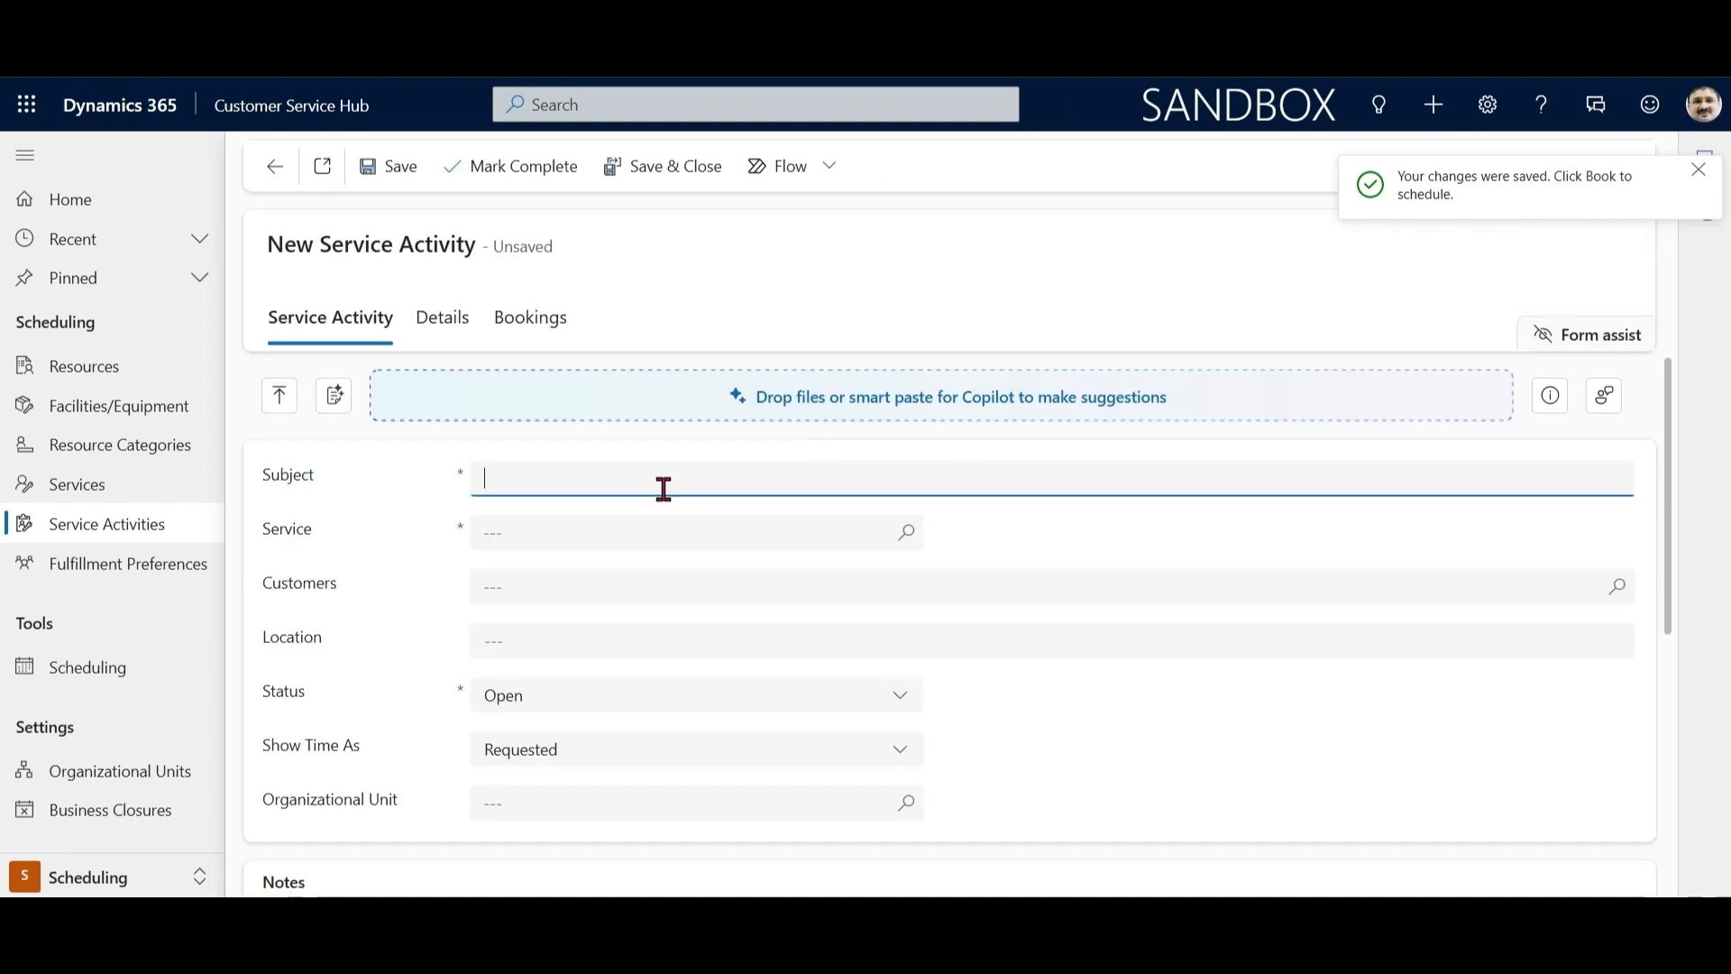
{"action": "type", "text": "Test SA 3"}
{"action": "left_click", "coordinate": [905, 534]}
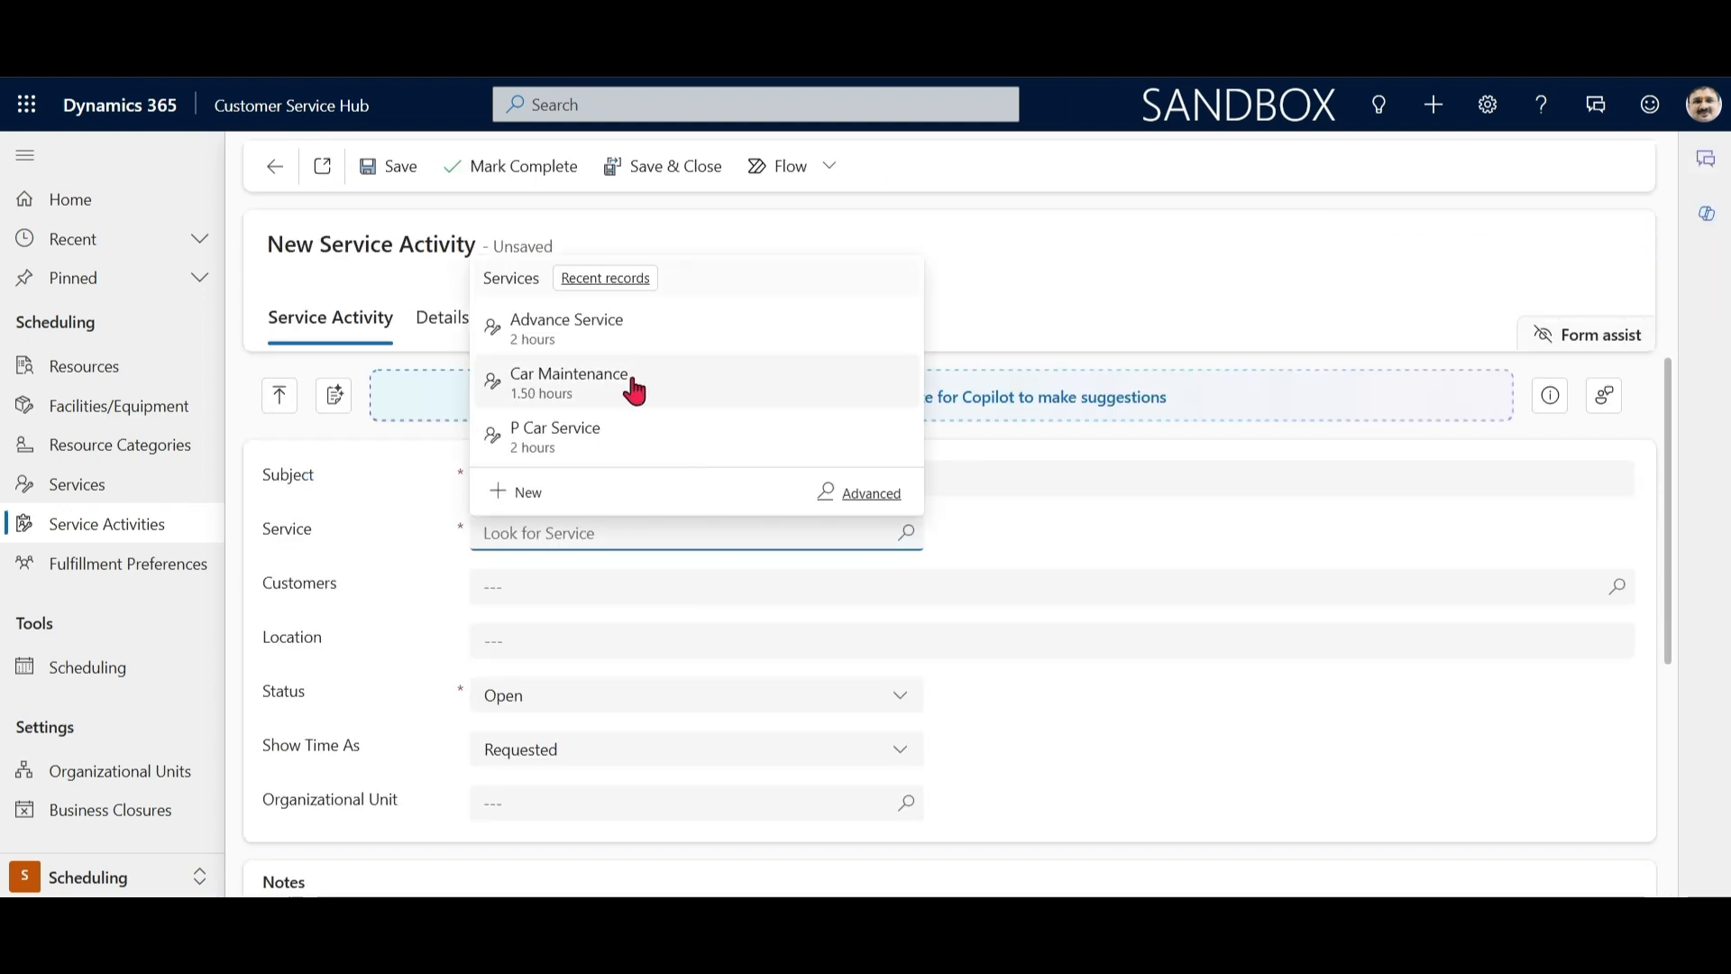
{"action": "left_click", "coordinate": [586, 379]}
{"action": "left_click", "coordinate": [691, 176]}
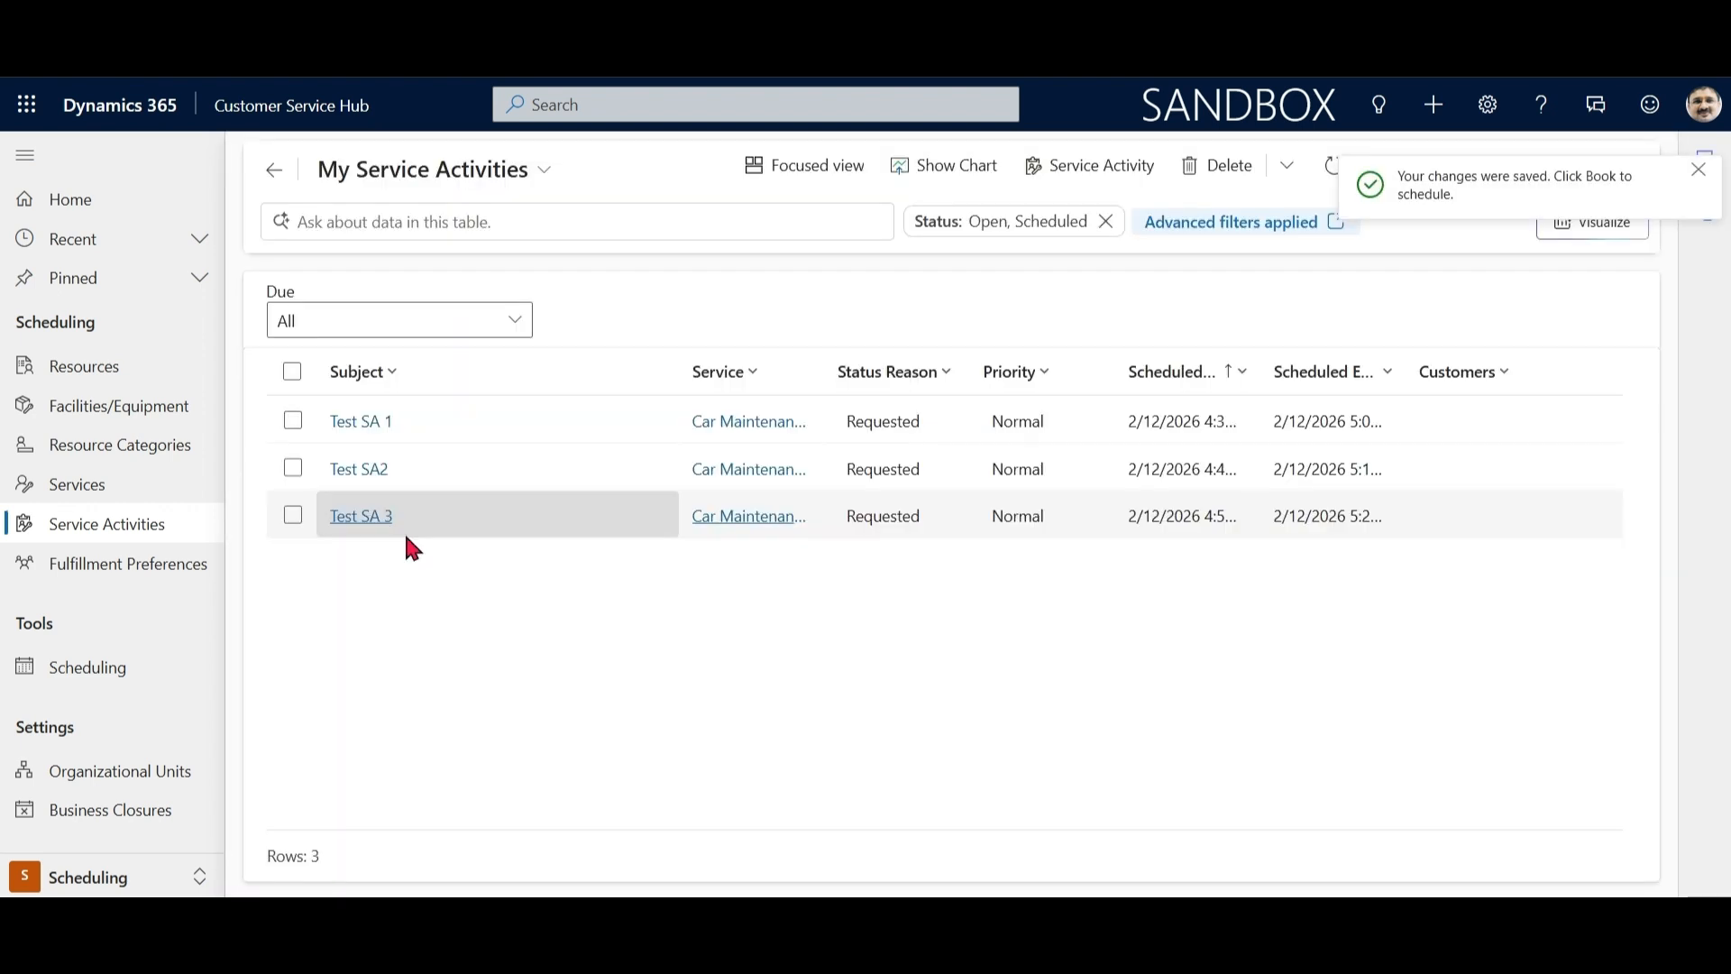
Step: Open Test SA 3, and switch to Copilot Service admin center to review the Car Maintenance resource requirements
{"action": "left_click", "coordinate": [387, 516]}
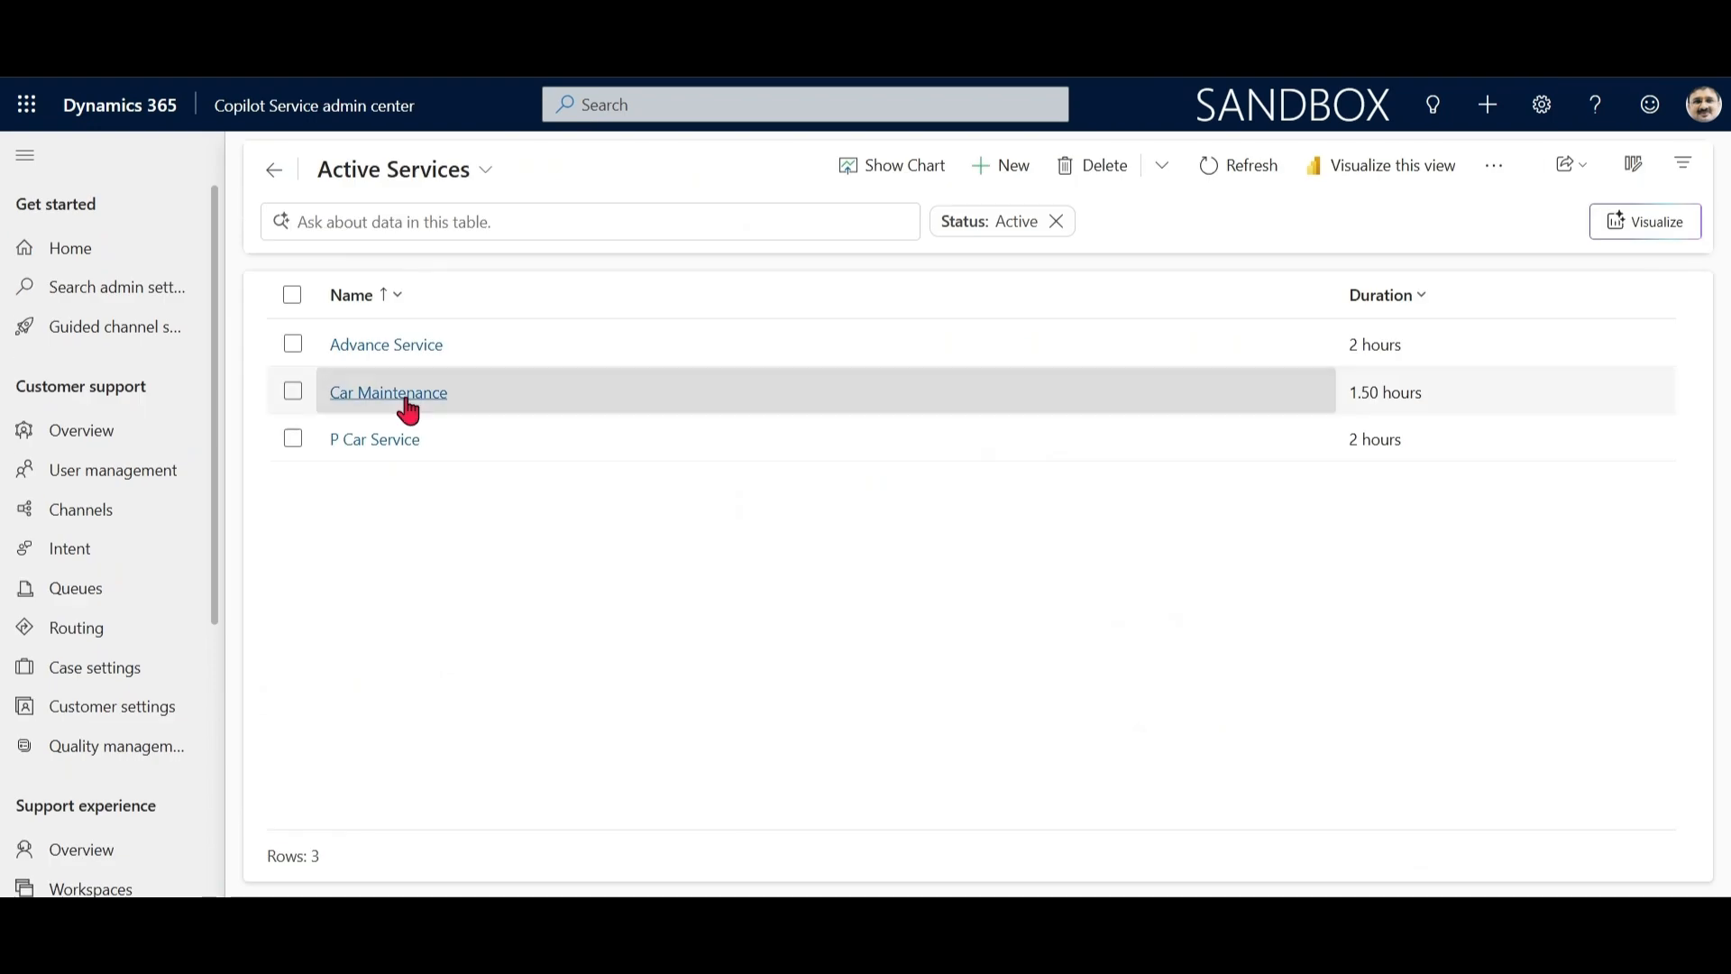
{"action": "left_click", "coordinate": [407, 410]}
{"action": "left_click", "coordinate": [514, 340]}
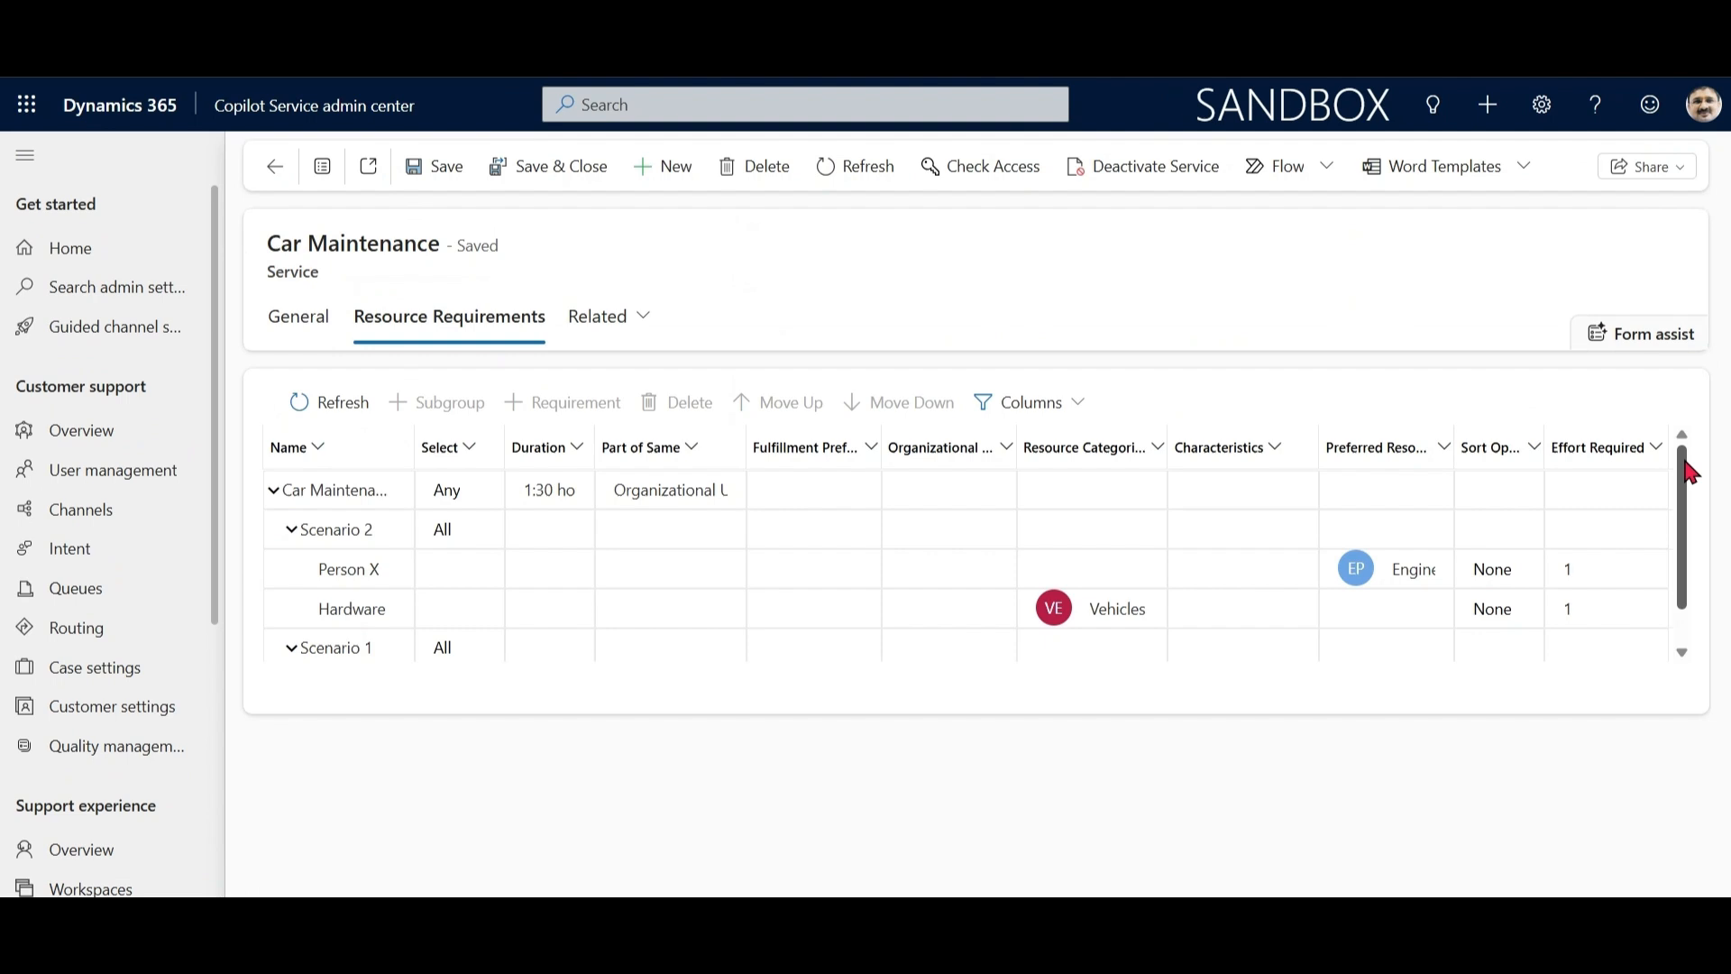
Step: Return to the Test SA 3 schedule assistant and search availability with resources sorted by Earliest Time First
{"action": "mouse_move", "coordinate": [1687, 464]}
{"action": "left_mouse_down"}
{"action": "mouse_move", "coordinate": [1687, 518]}
{"action": "mouse_move", "coordinate": [1689, 486]}
{"action": "left_mouse_up"}
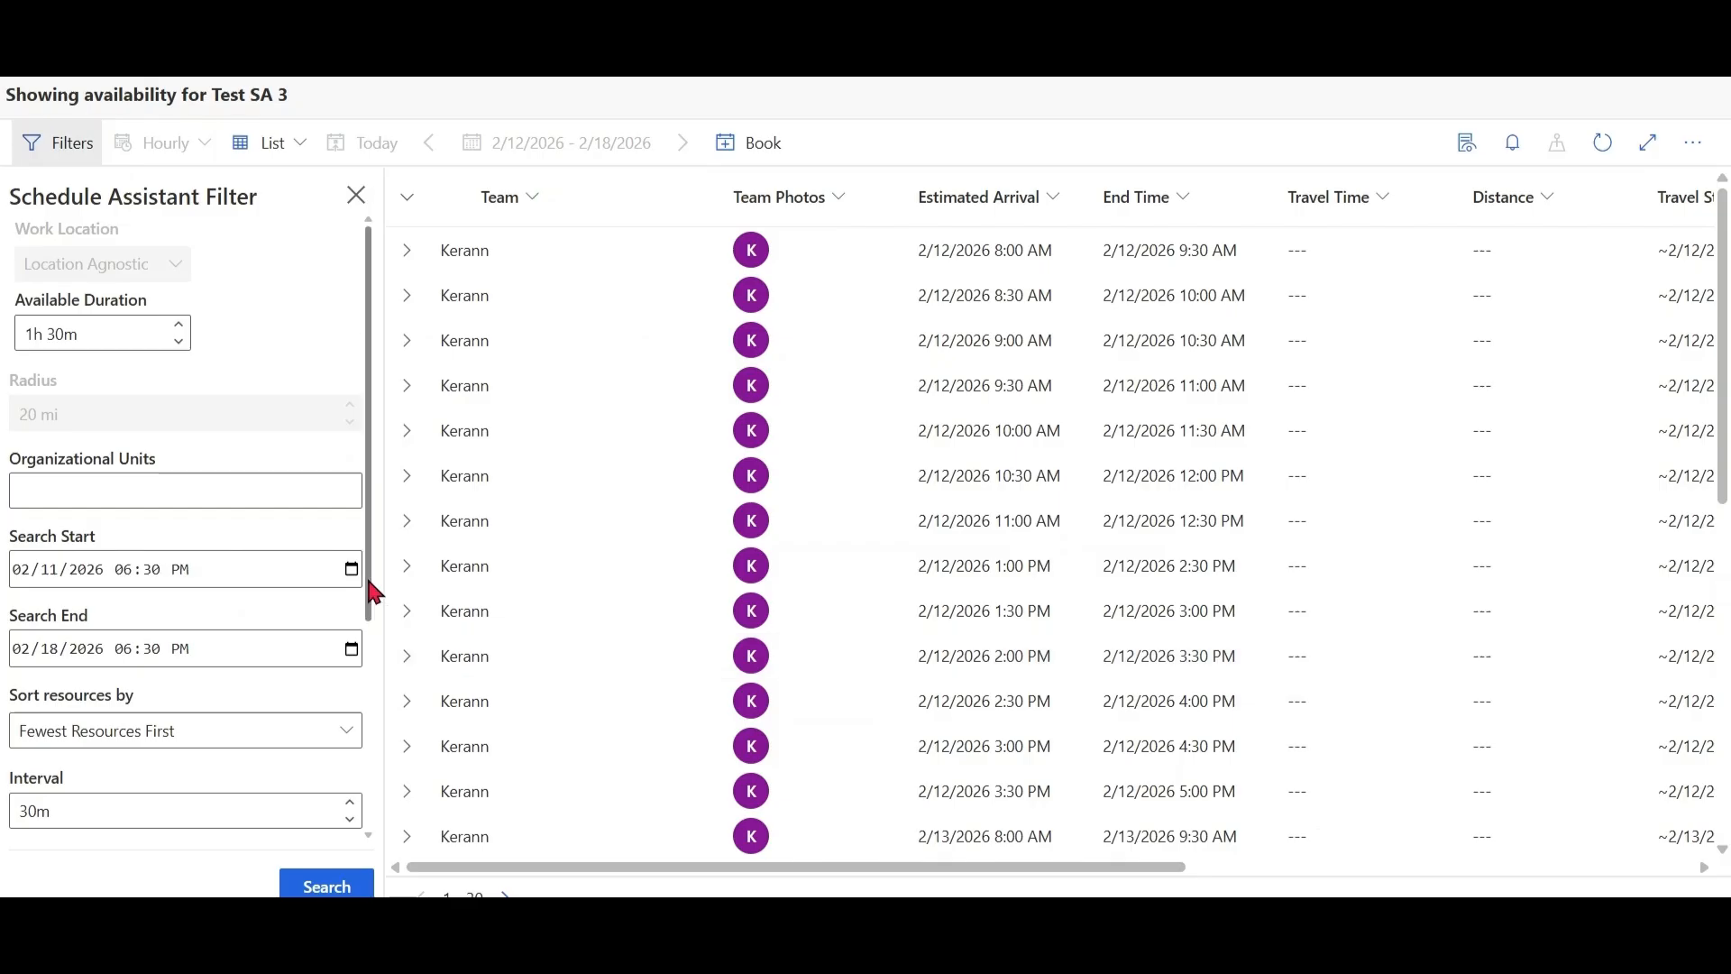
{"action": "left_click_drag", "start_coordinate": [369, 585], "coordinate": [374, 678]}
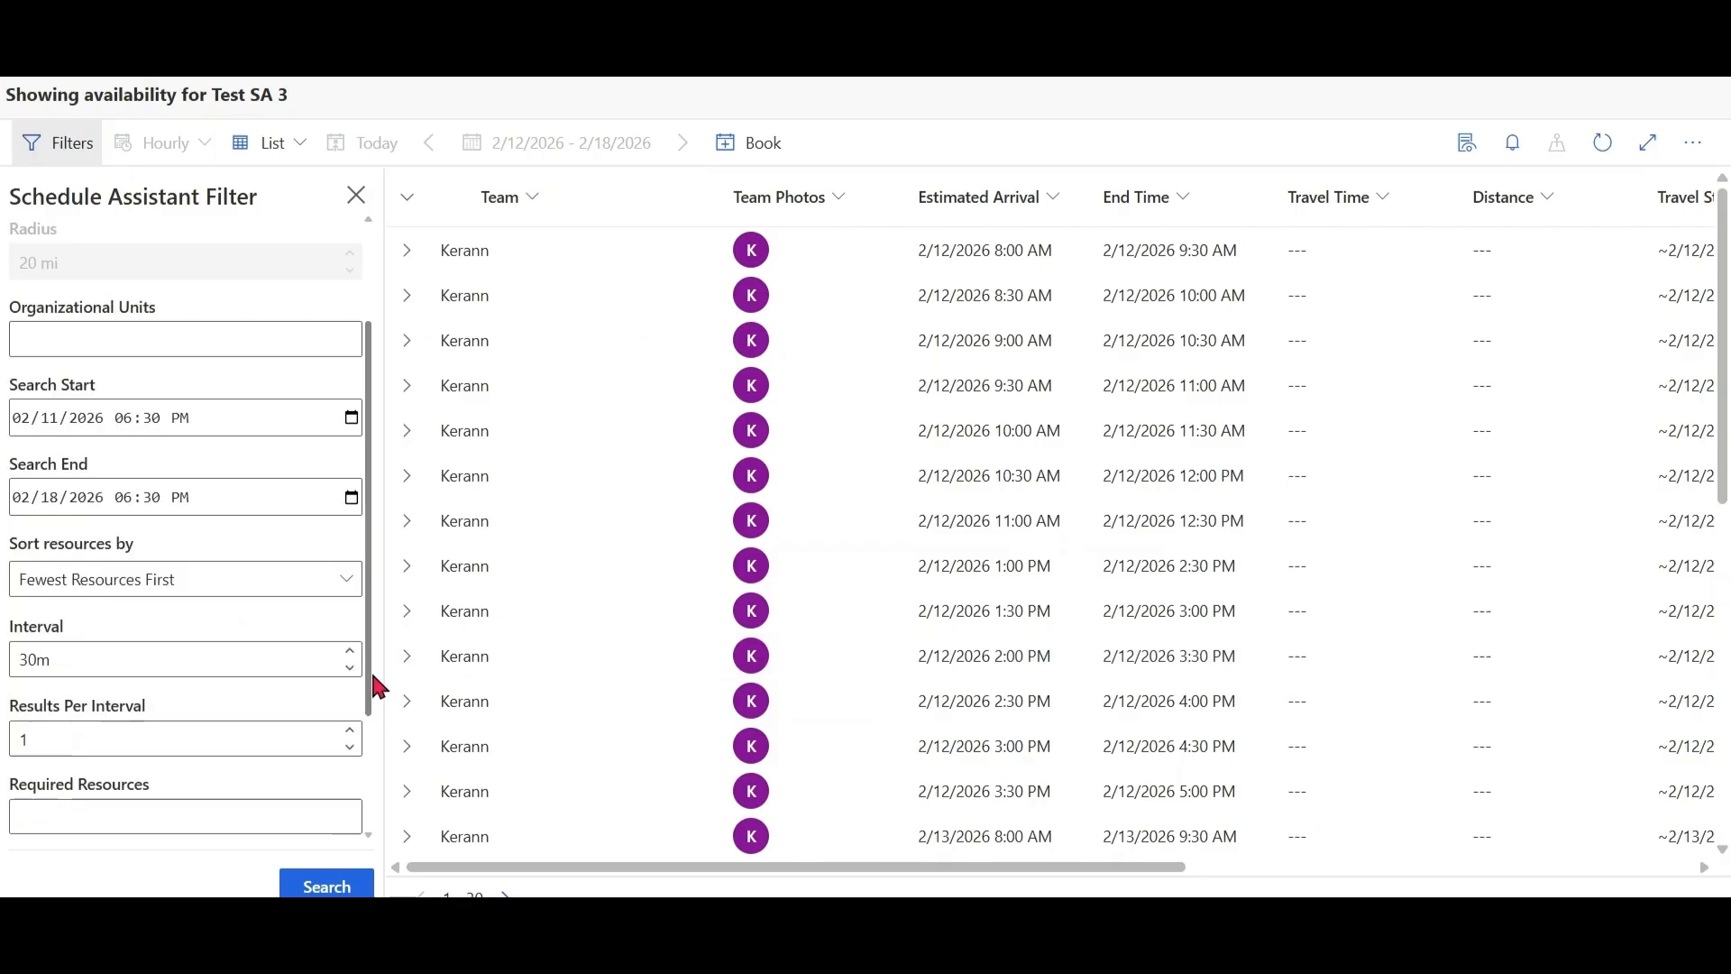
{"action": "left_click", "coordinate": [346, 588]}
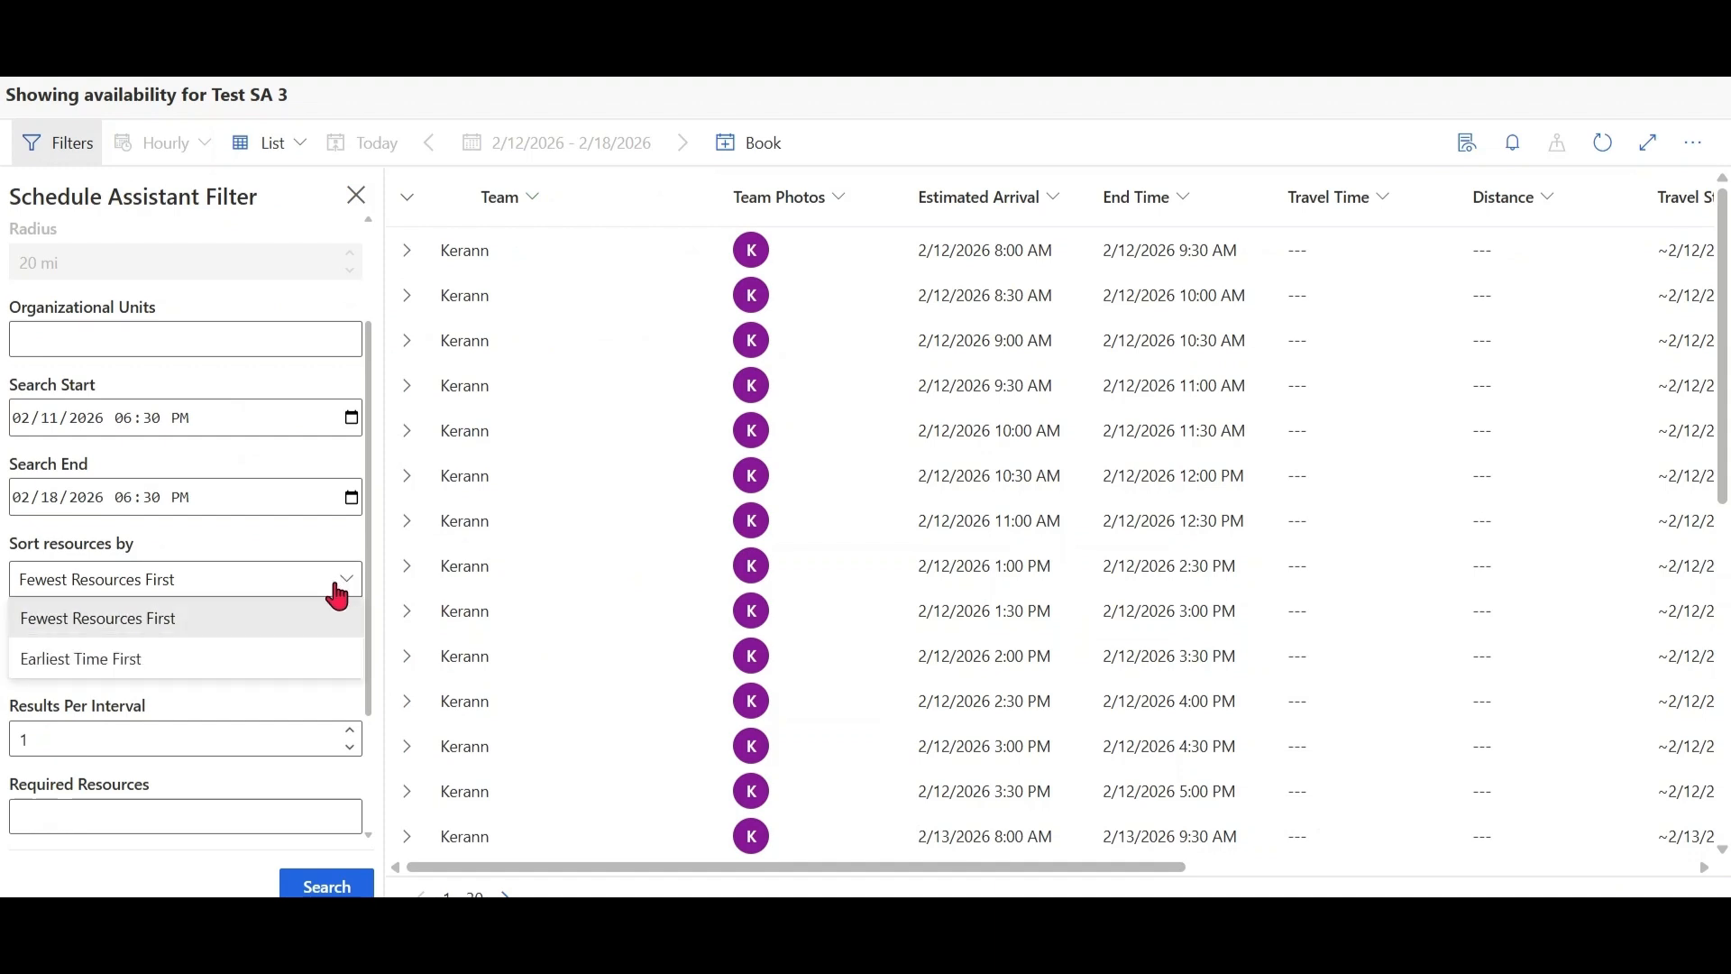
{"action": "left_click", "coordinate": [183, 668]}
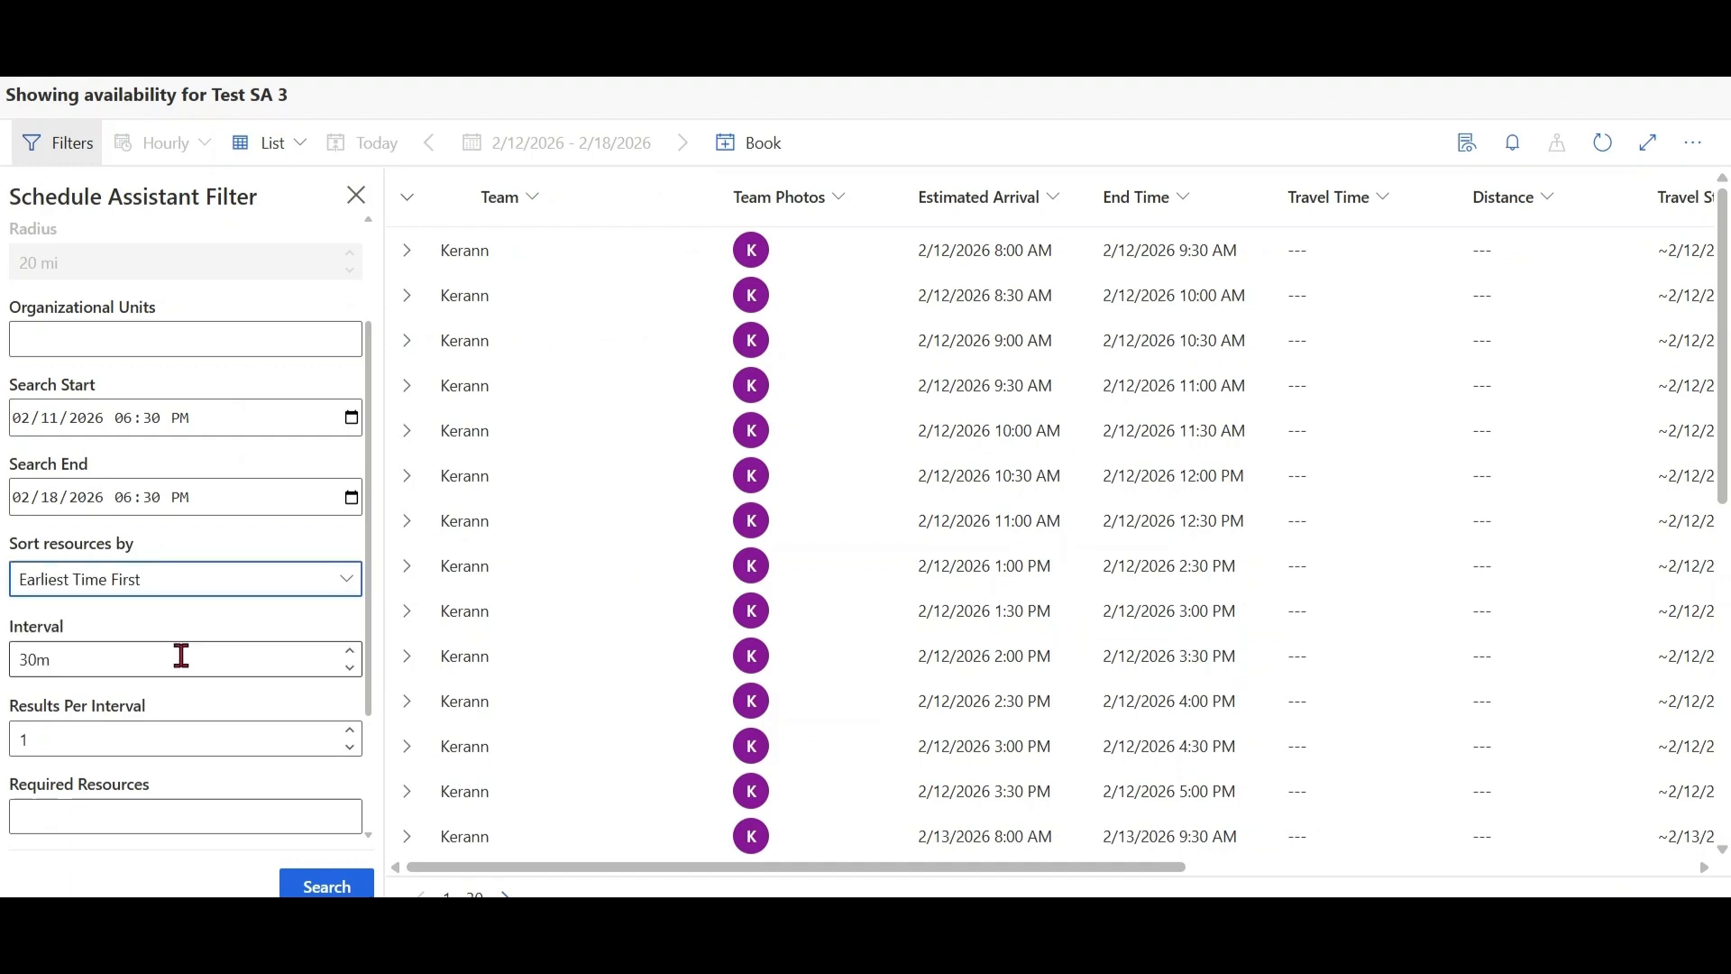
{"action": "left_click", "coordinate": [320, 884]}
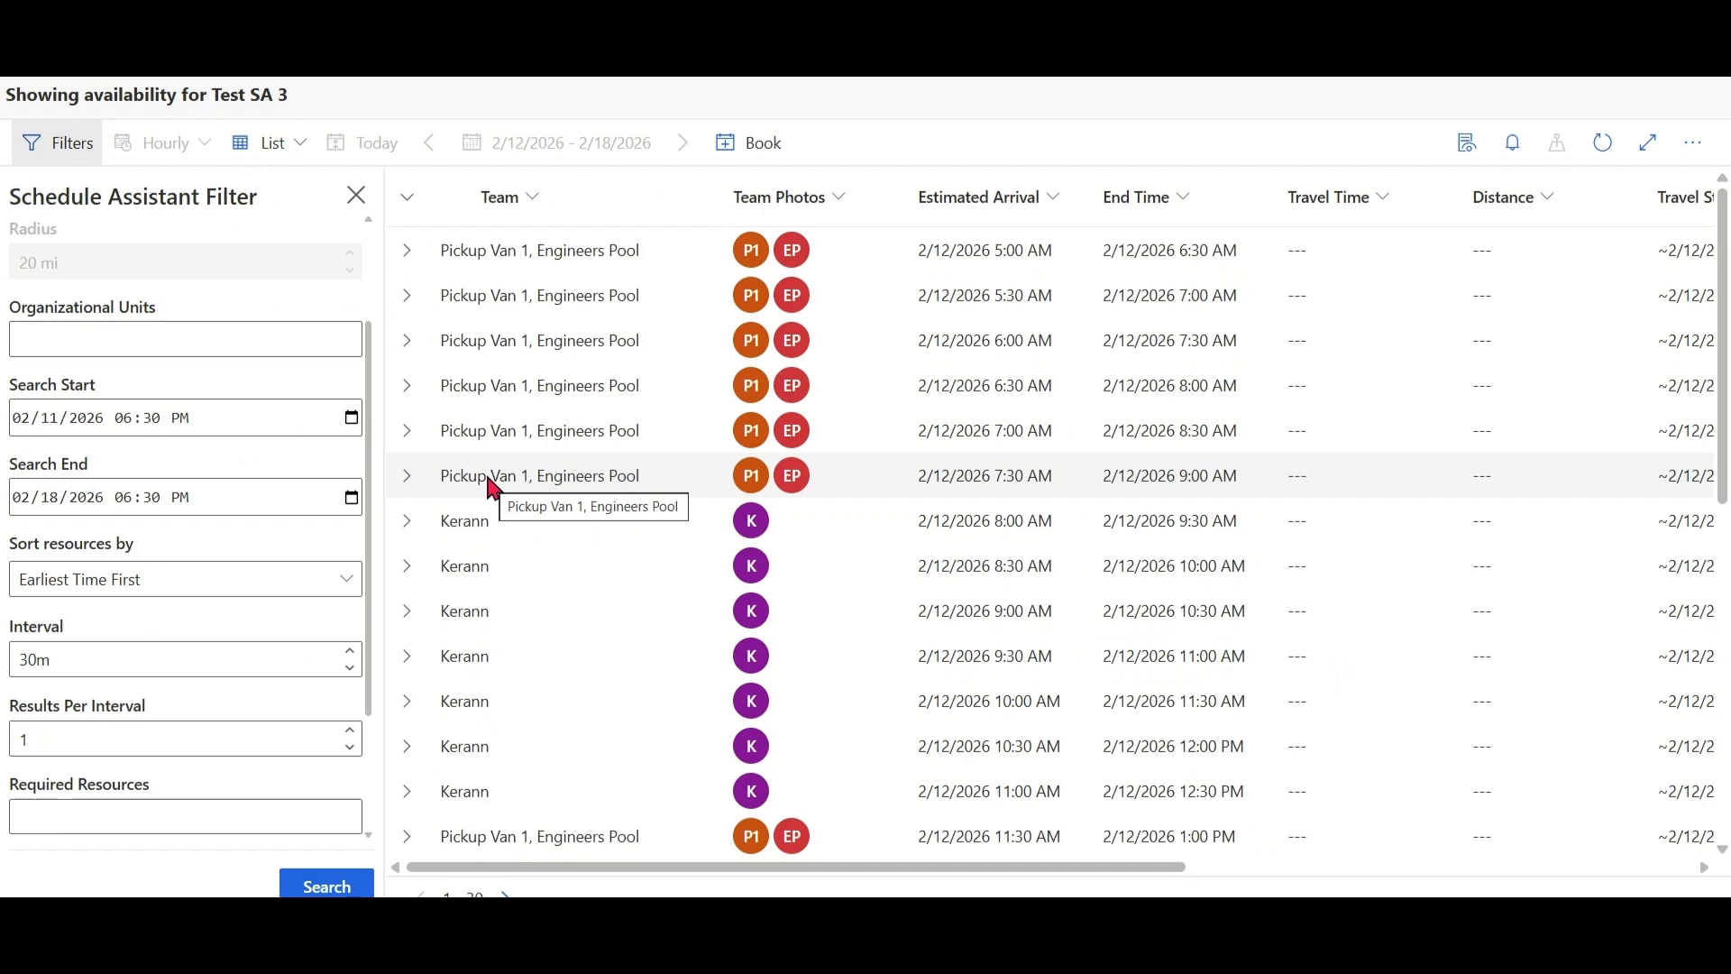
Step: Examine the 2/12/2026 7:30 AM Pickup Van 1, Engineers Pool slot, and compare it with the Car Maintenance requirements in Copilot Service admin center
{"action": "left_click", "coordinate": [592, 488]}
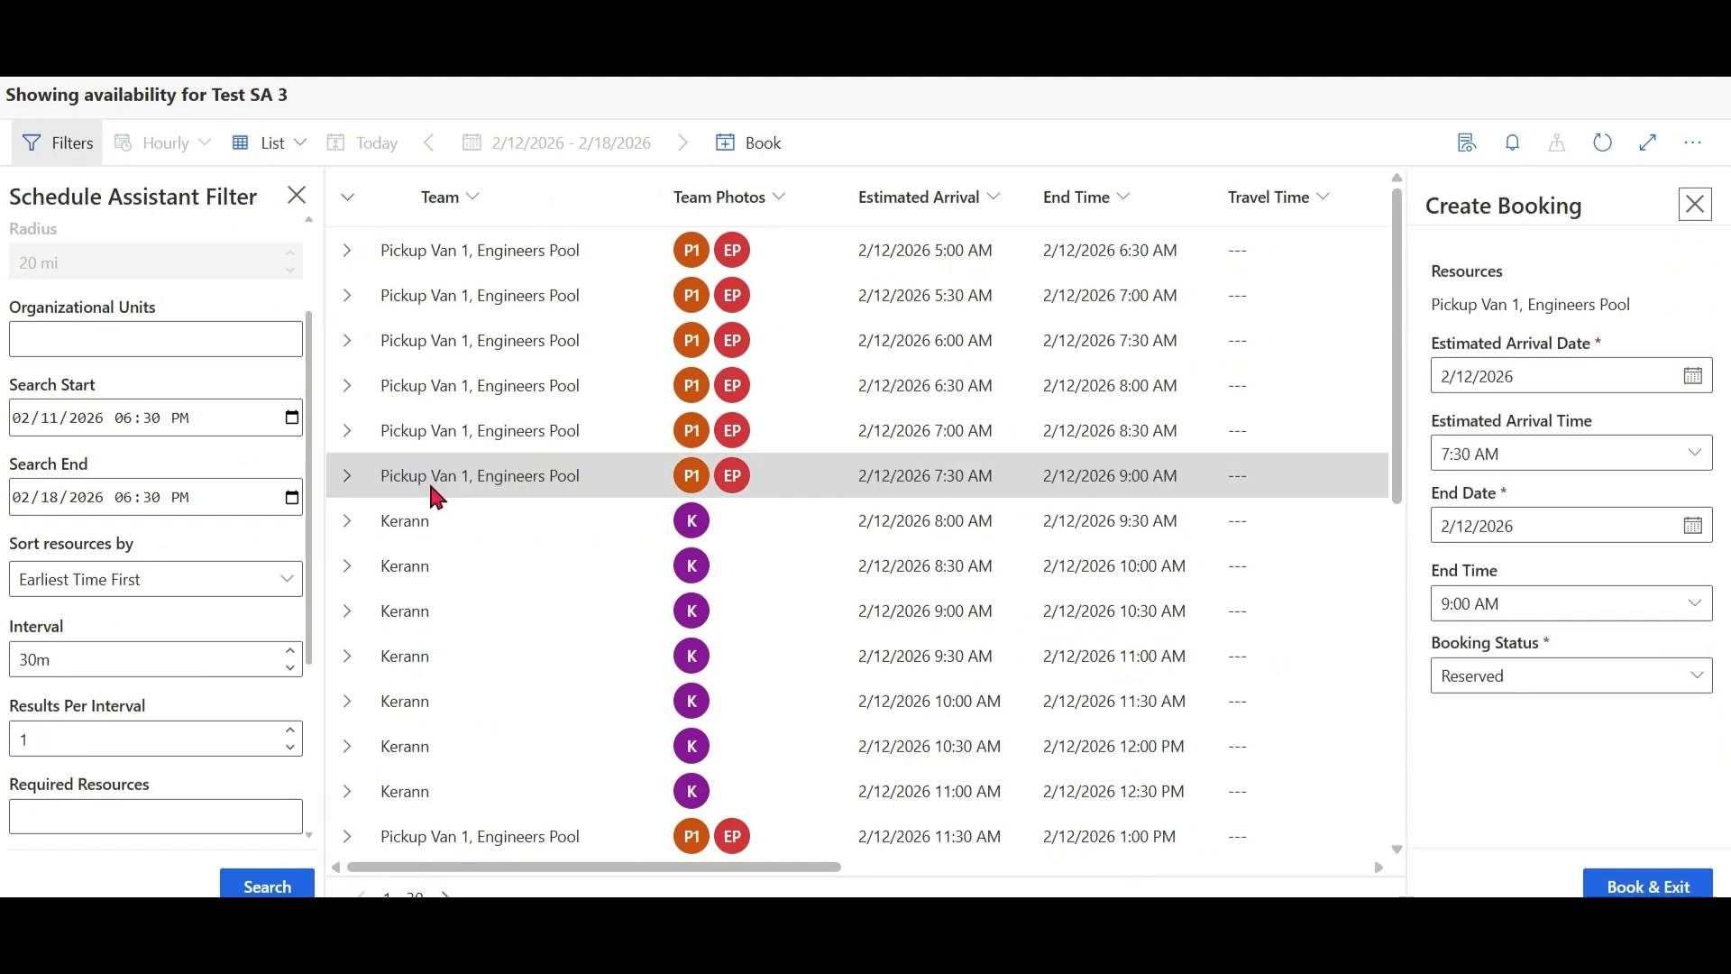
{"action": "left_click", "coordinate": [346, 476]}
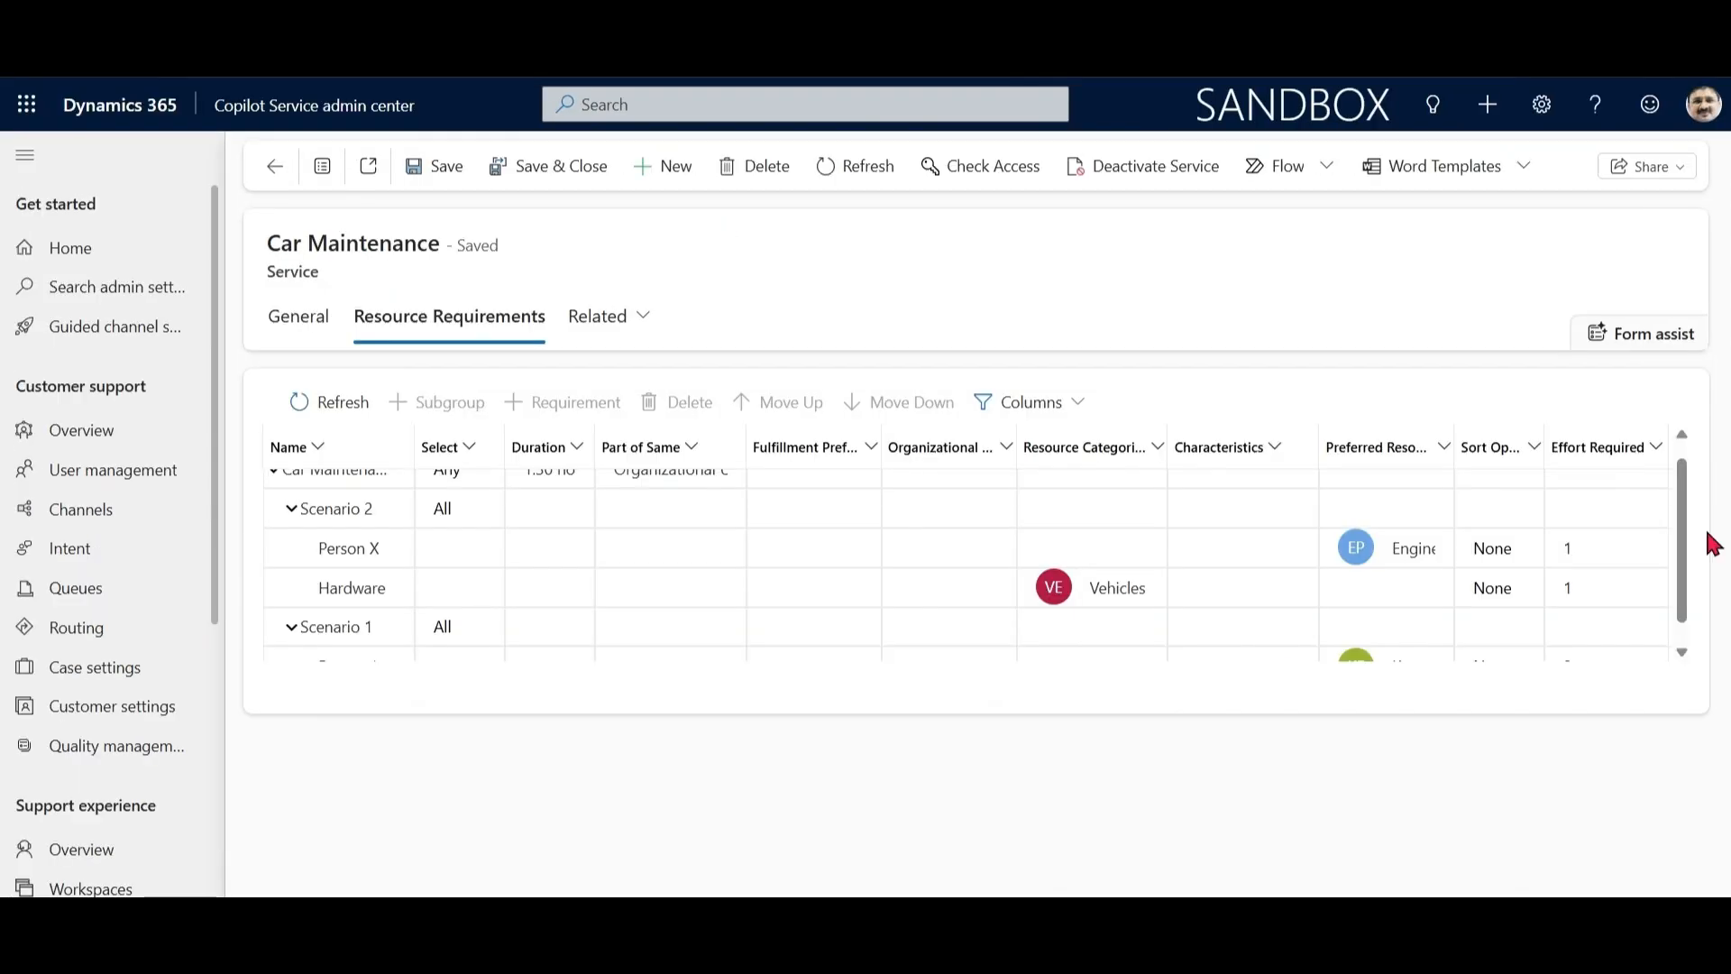
{"action": "left_click_drag", "start_coordinate": [1707, 534], "coordinate": [1684, 460]}
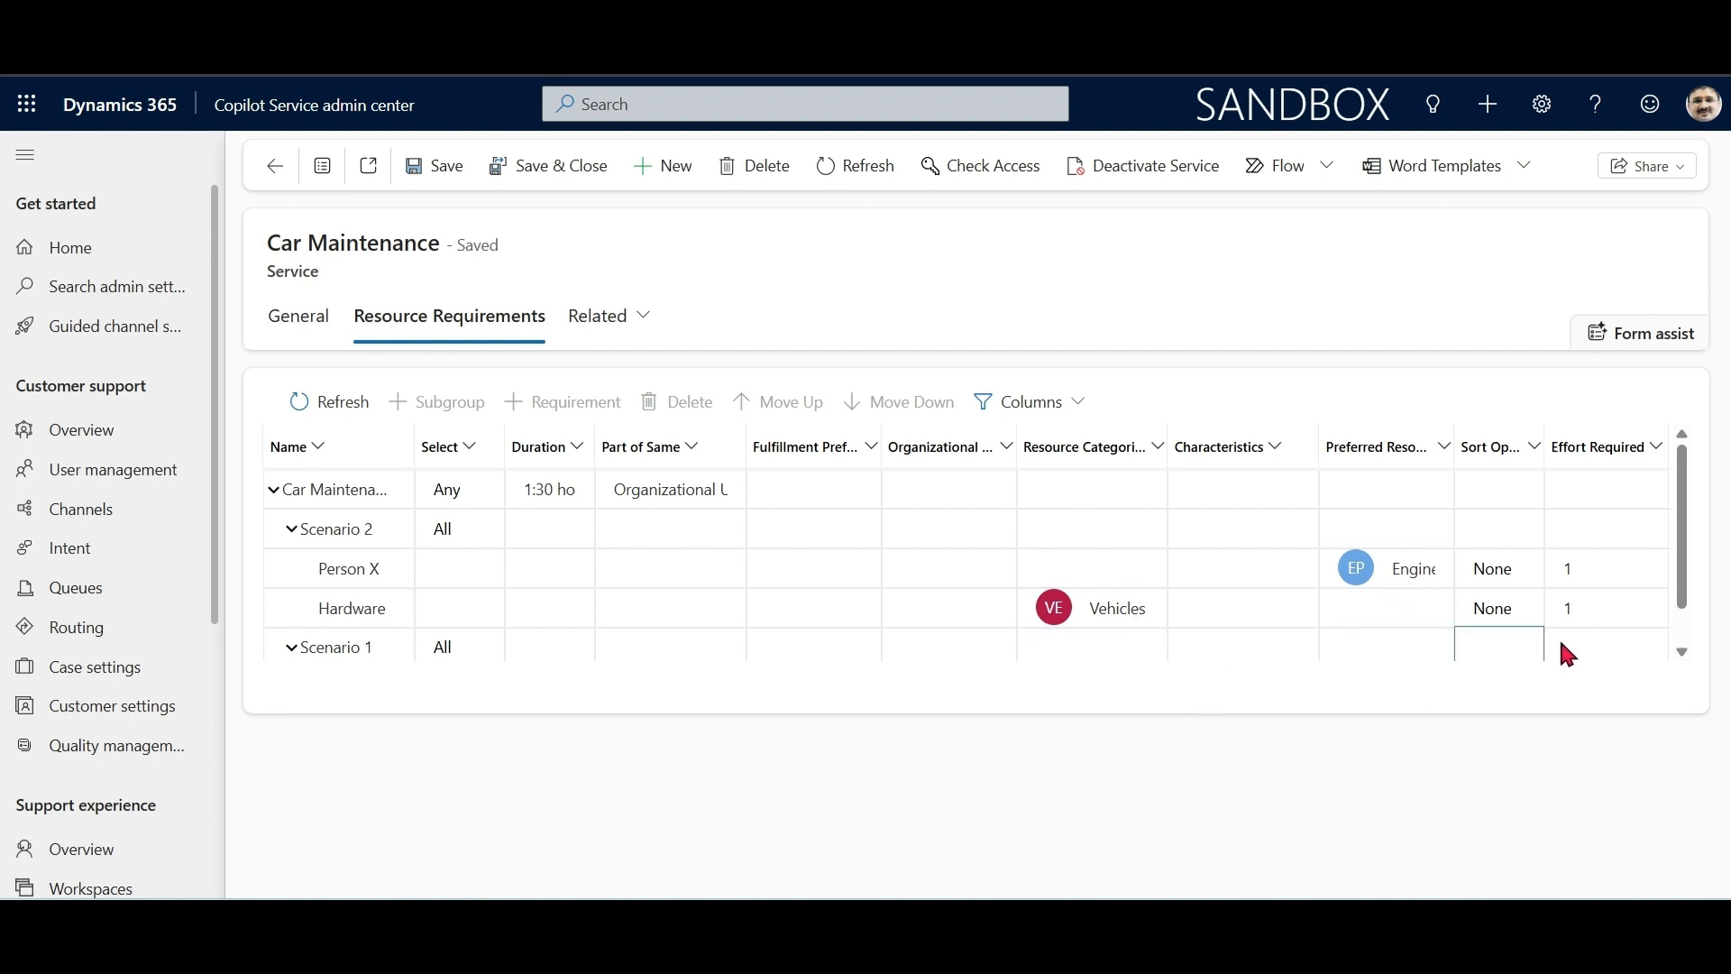
{"action": "scroll", "coordinate": [1685, 584], "scroll_direction": "down", "scroll_amount": 1}
{"action": "scroll", "coordinate": [1686, 577], "scroll_direction": "up", "scroll_amount": 1}
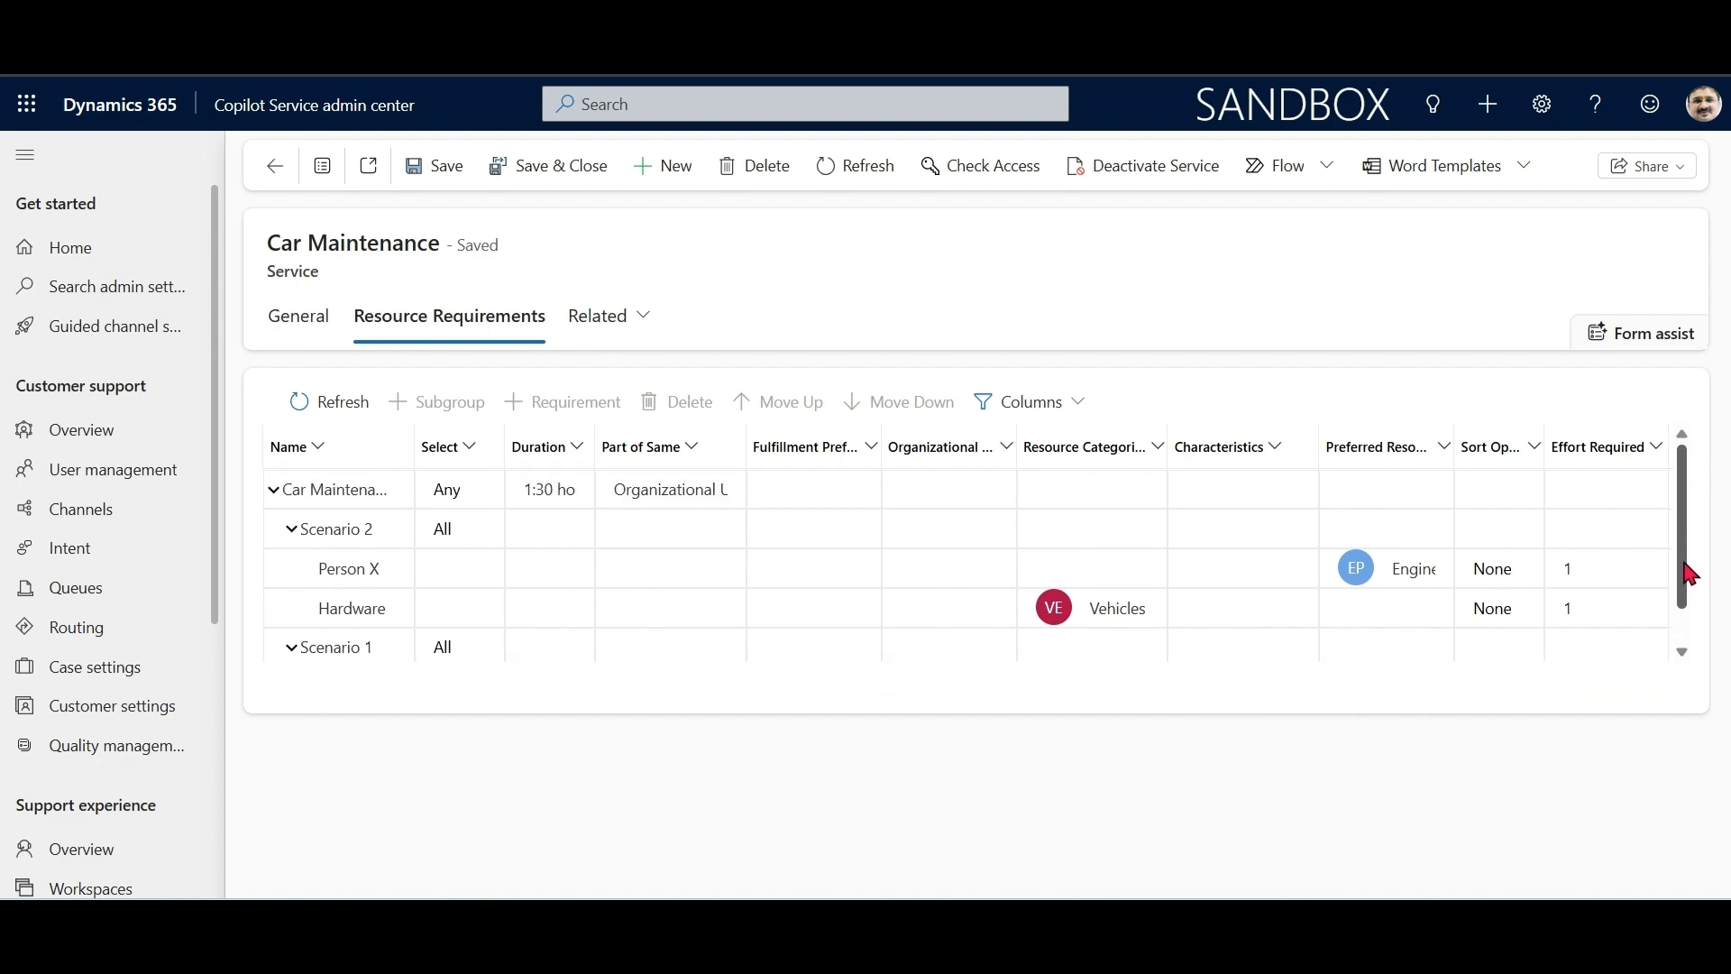
Step: Browse the characteristics available for the Hardware requirement under Scenario 2 without assigning one
{"action": "left_click", "coordinate": [1271, 598]}
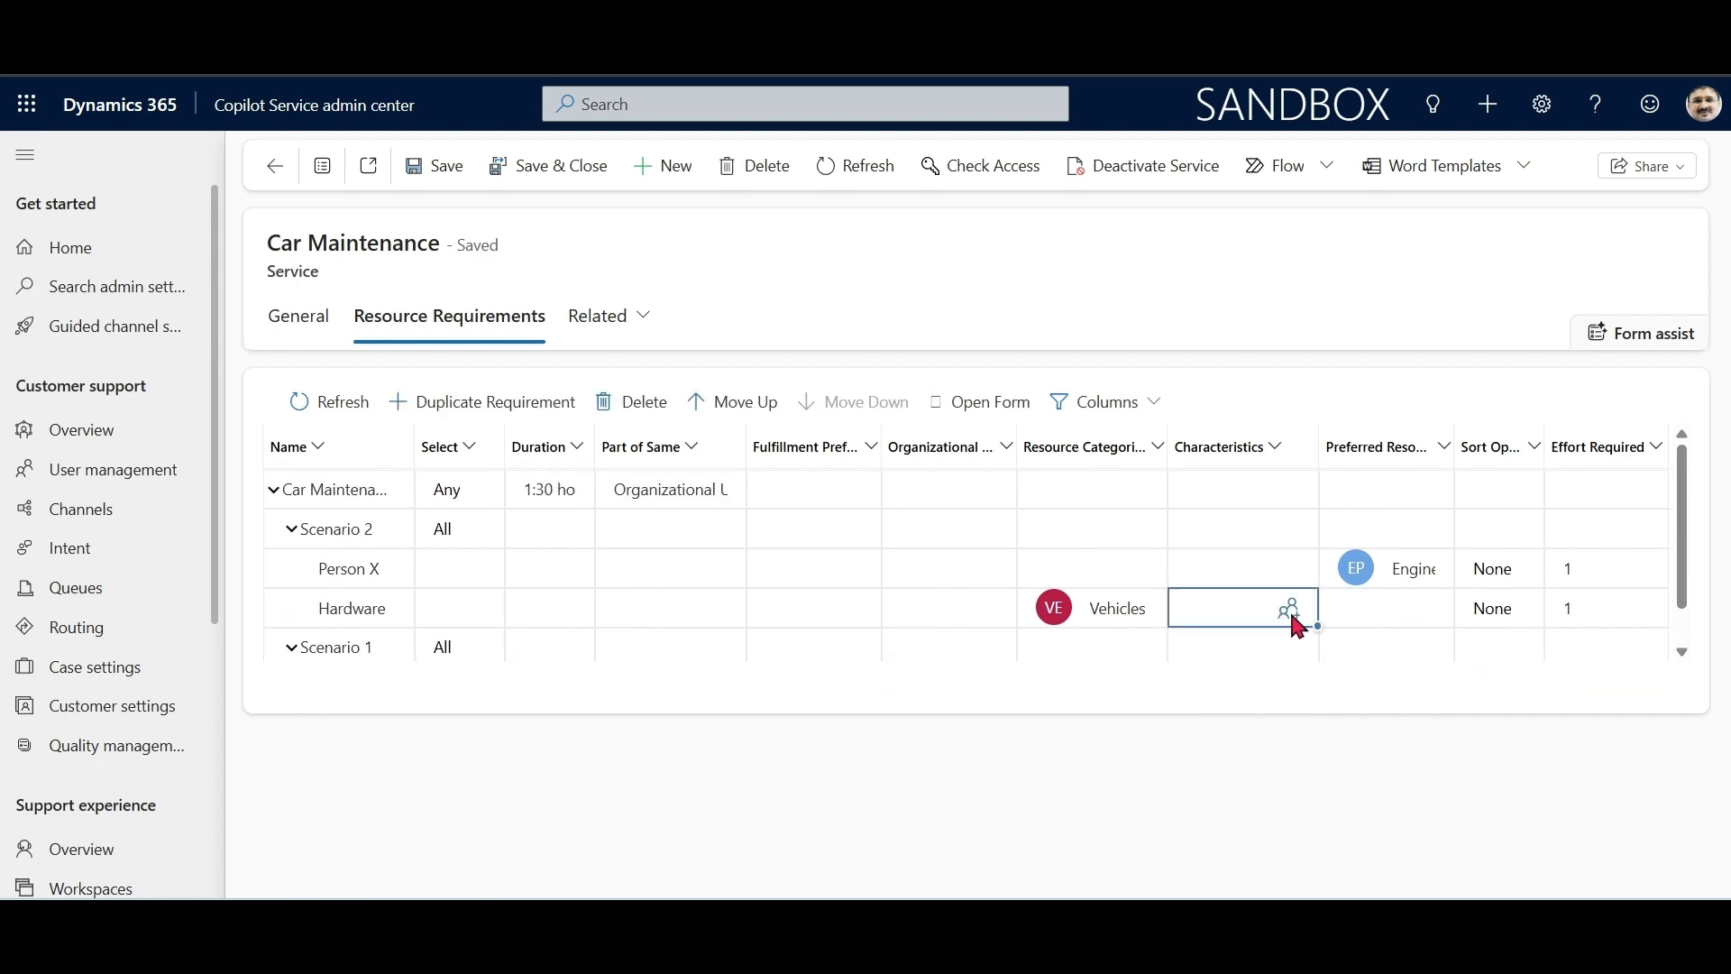
{"action": "left_click", "coordinate": [1290, 611]}
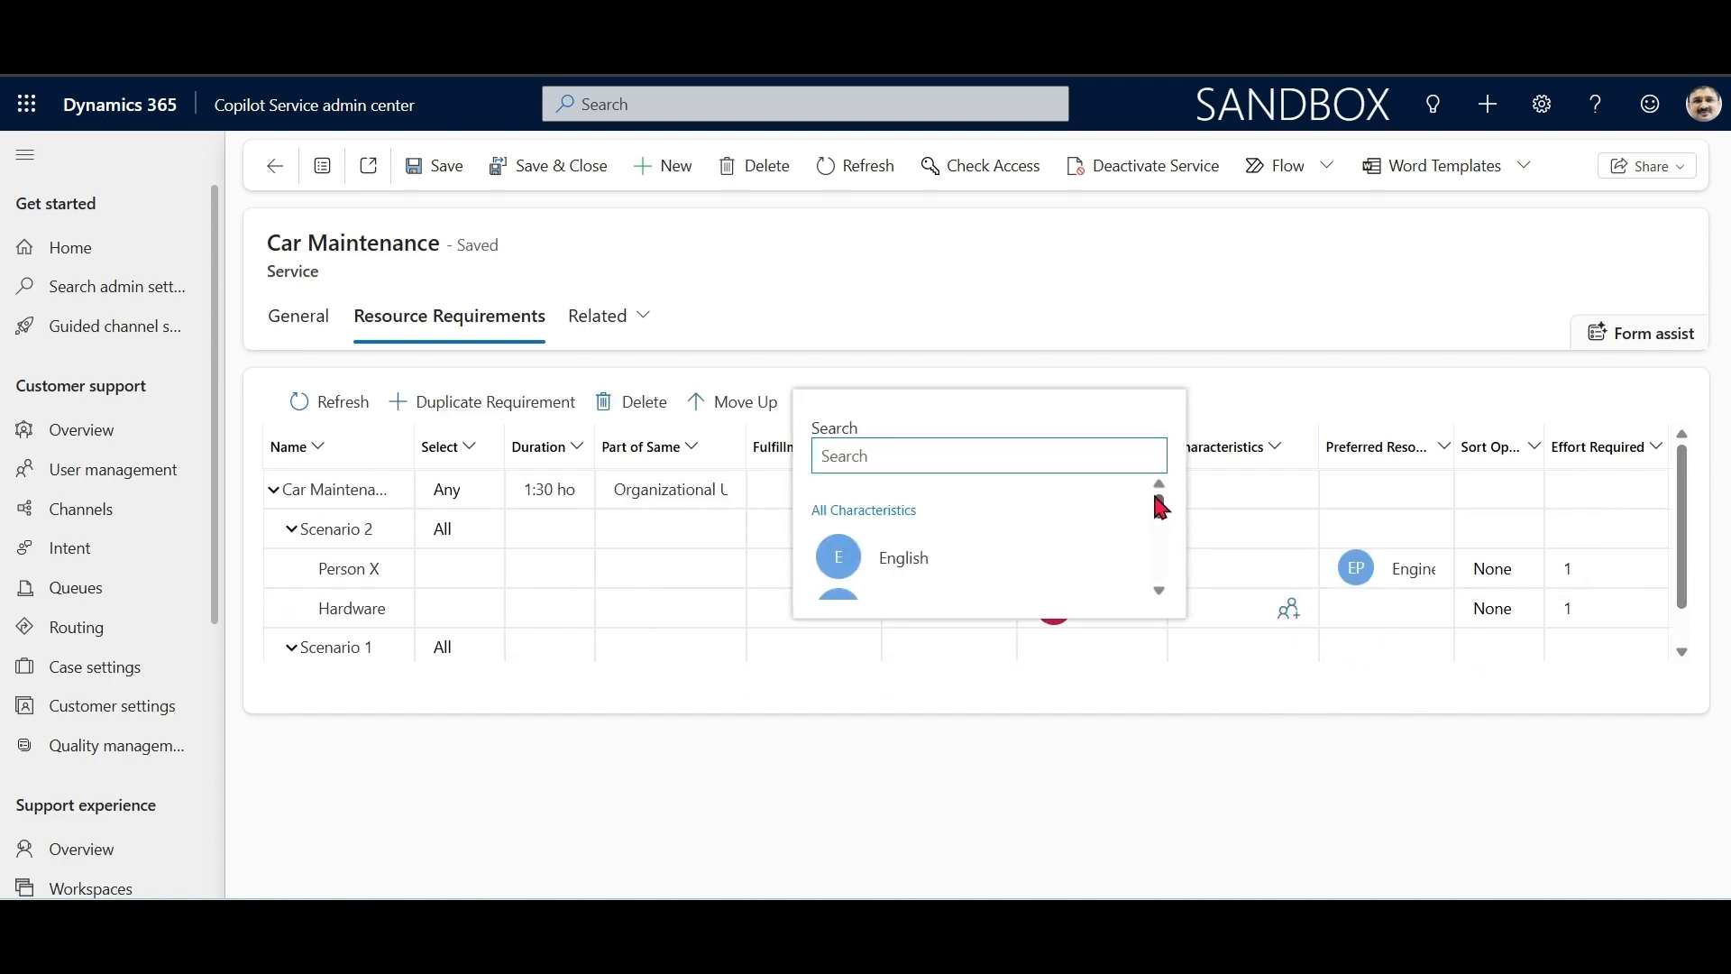
{"action": "left_click_drag", "start_coordinate": [1156, 498], "coordinate": [1161, 485]}
{"action": "left_click", "coordinate": [706, 618]}
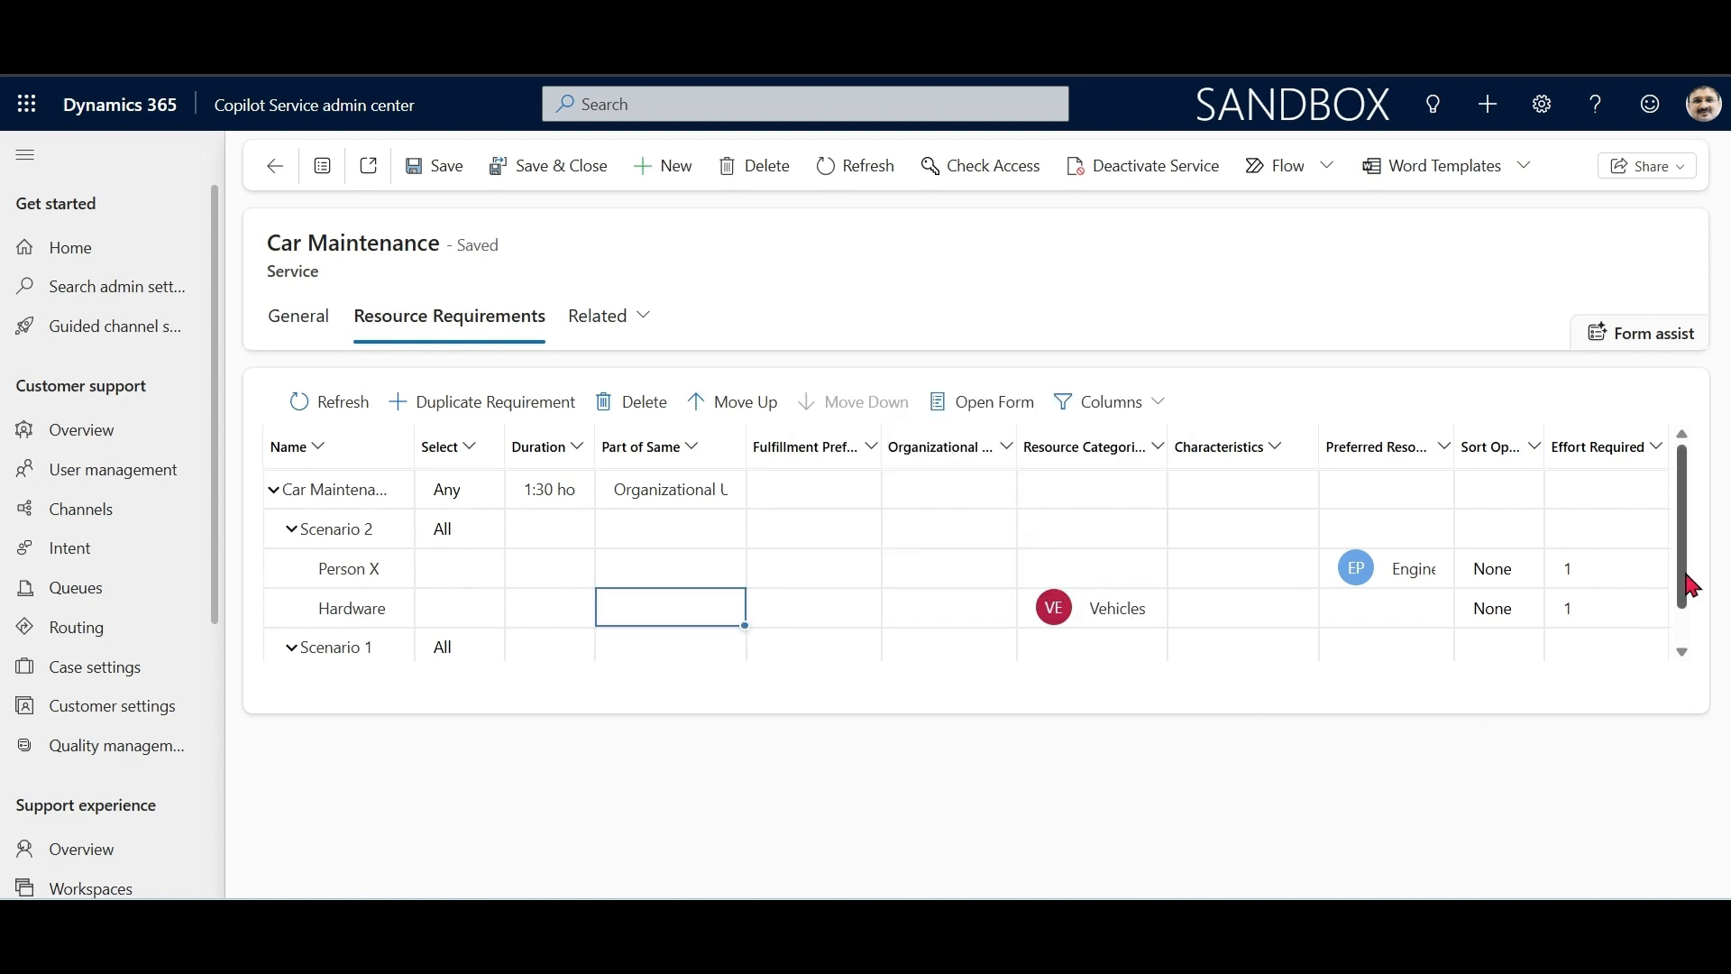
Step: Duplicate the Person 1 requirement under Scenario 1
{"action": "left_click_drag", "start_coordinate": [1687, 577], "coordinate": [1636, 668]}
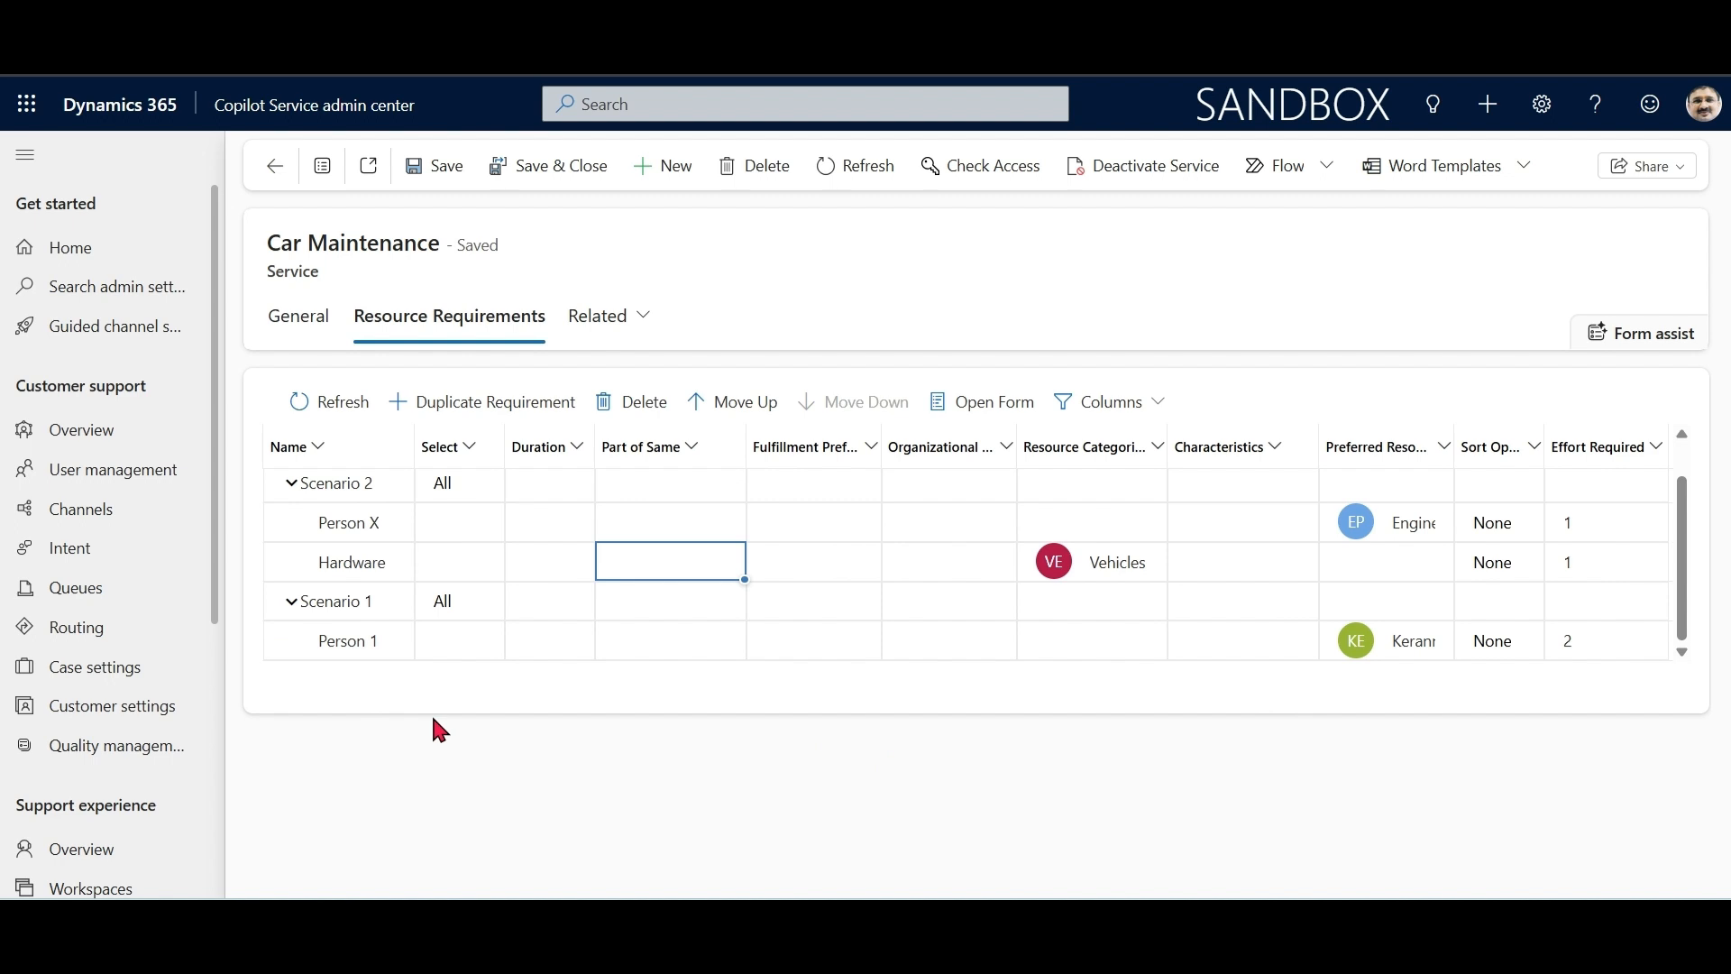
{"action": "left_click", "coordinate": [364, 647]}
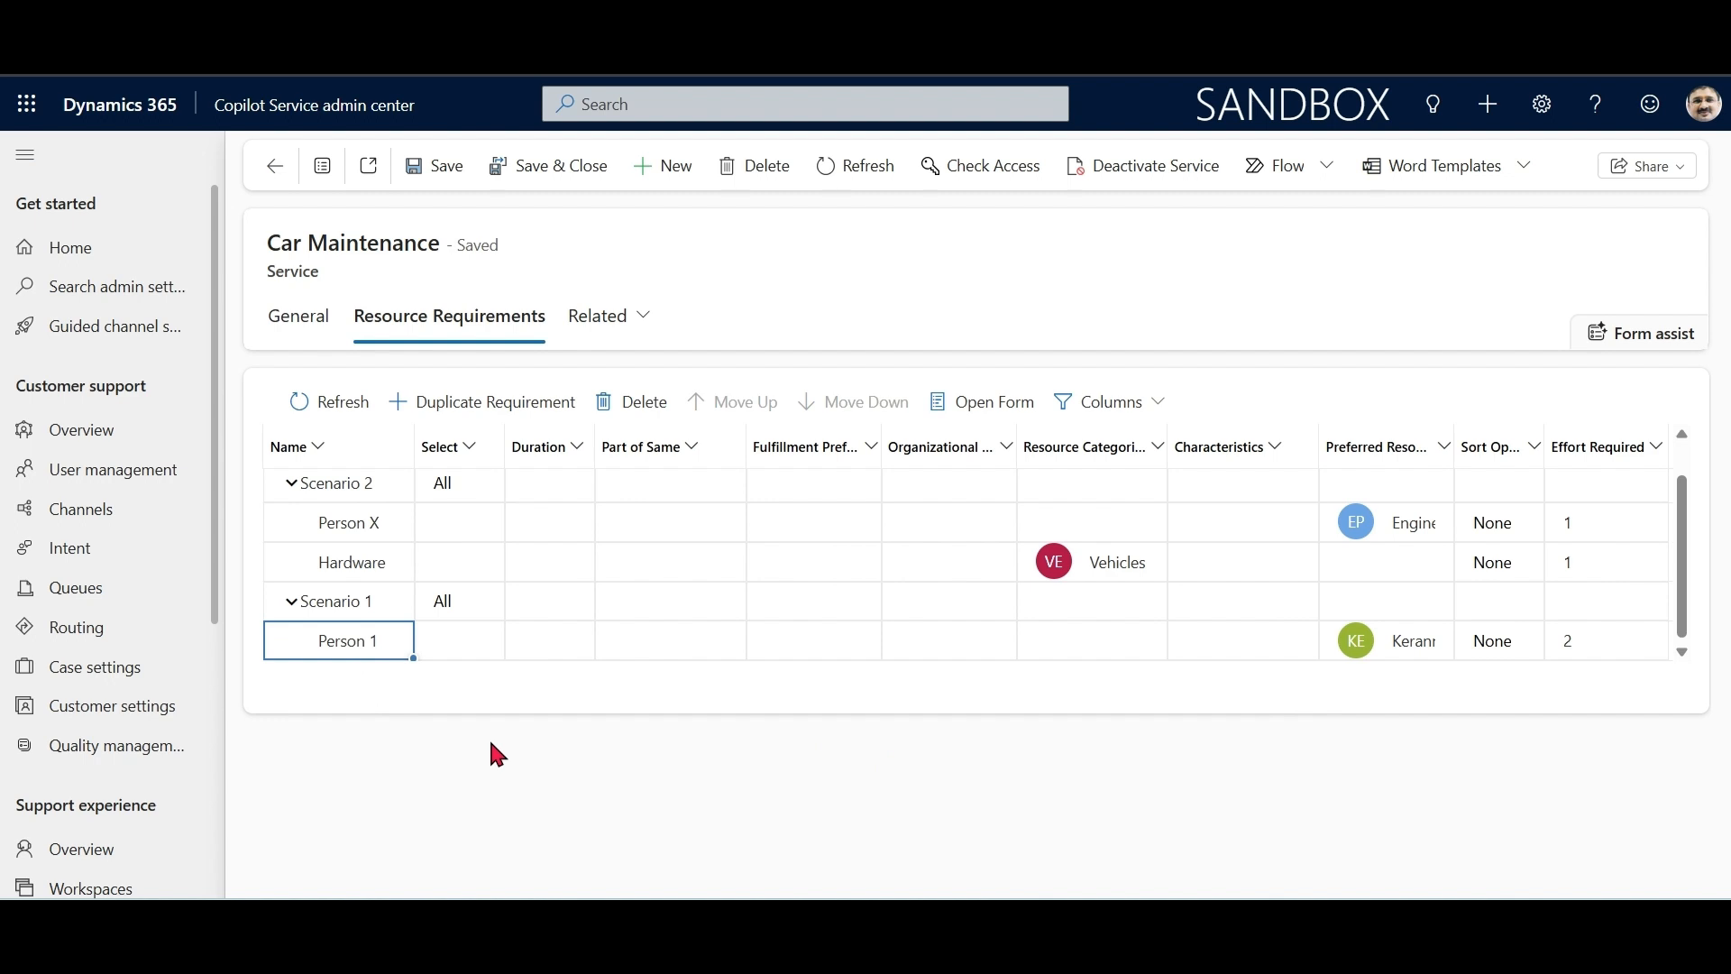
{"action": "left_click", "coordinate": [487, 406]}
Step: Add a second person as preferred resource to the duplicated Person 1 requirement under Scenario 1
{"action": "left_click", "coordinate": [1400, 651]}
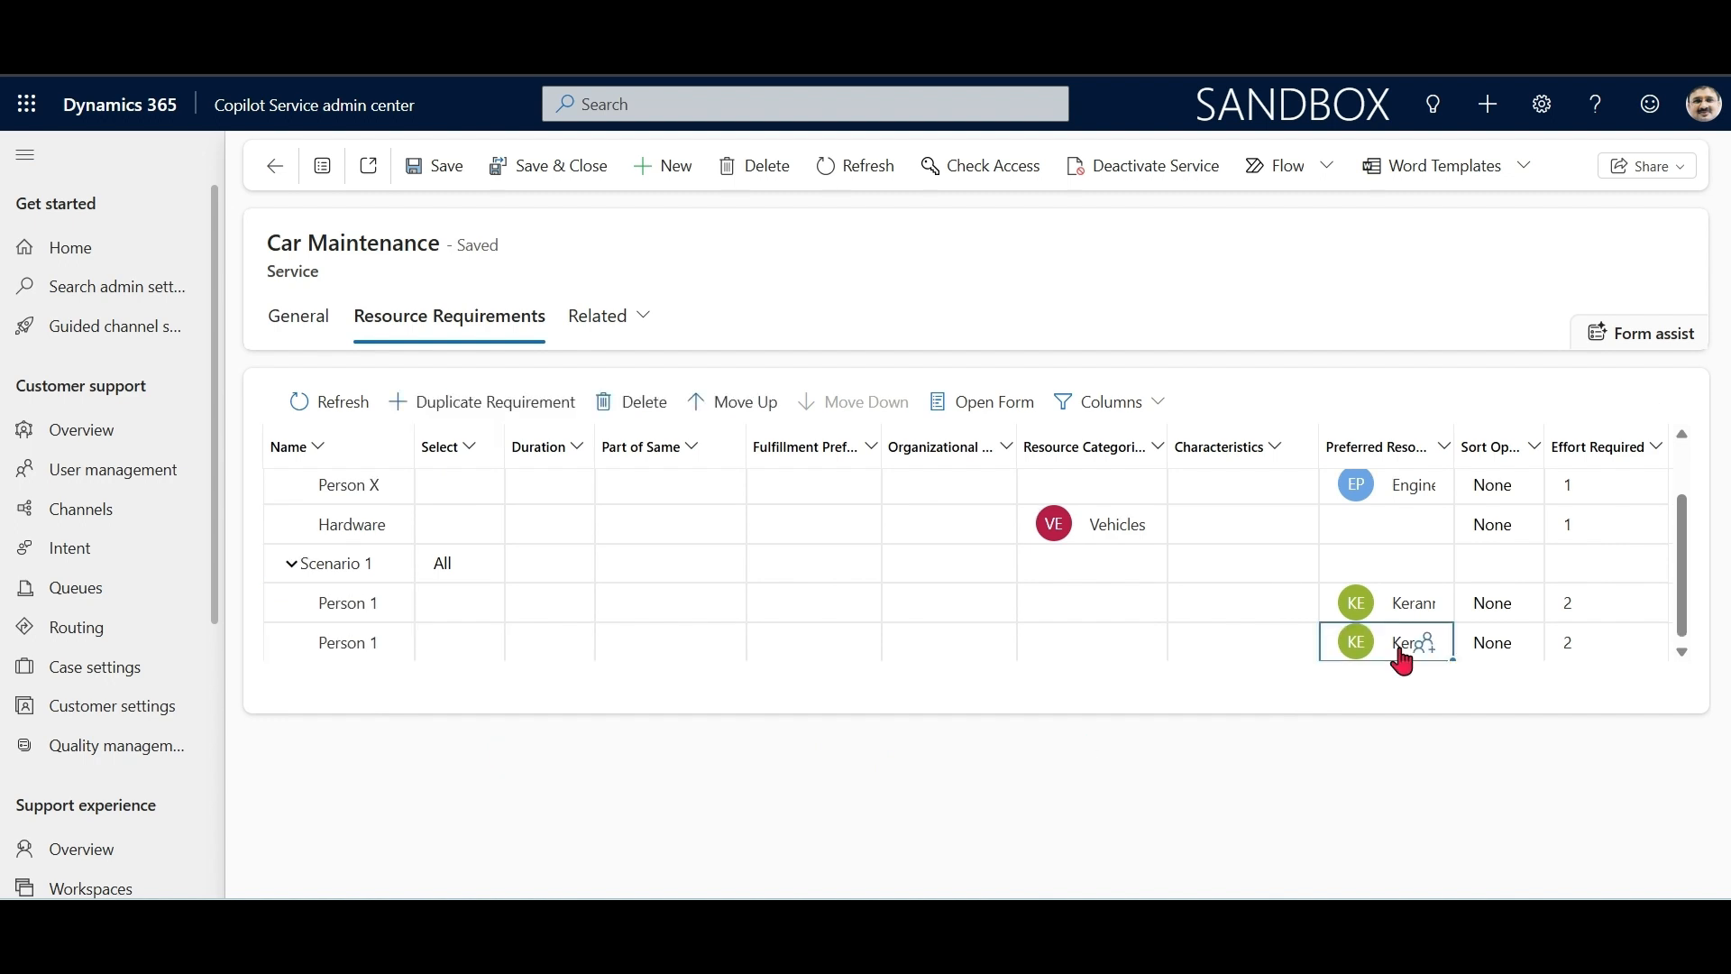
{"action": "left_click", "coordinate": [1432, 647]}
{"action": "left_click", "coordinate": [1426, 456]}
{"action": "type", "text": "oa"}
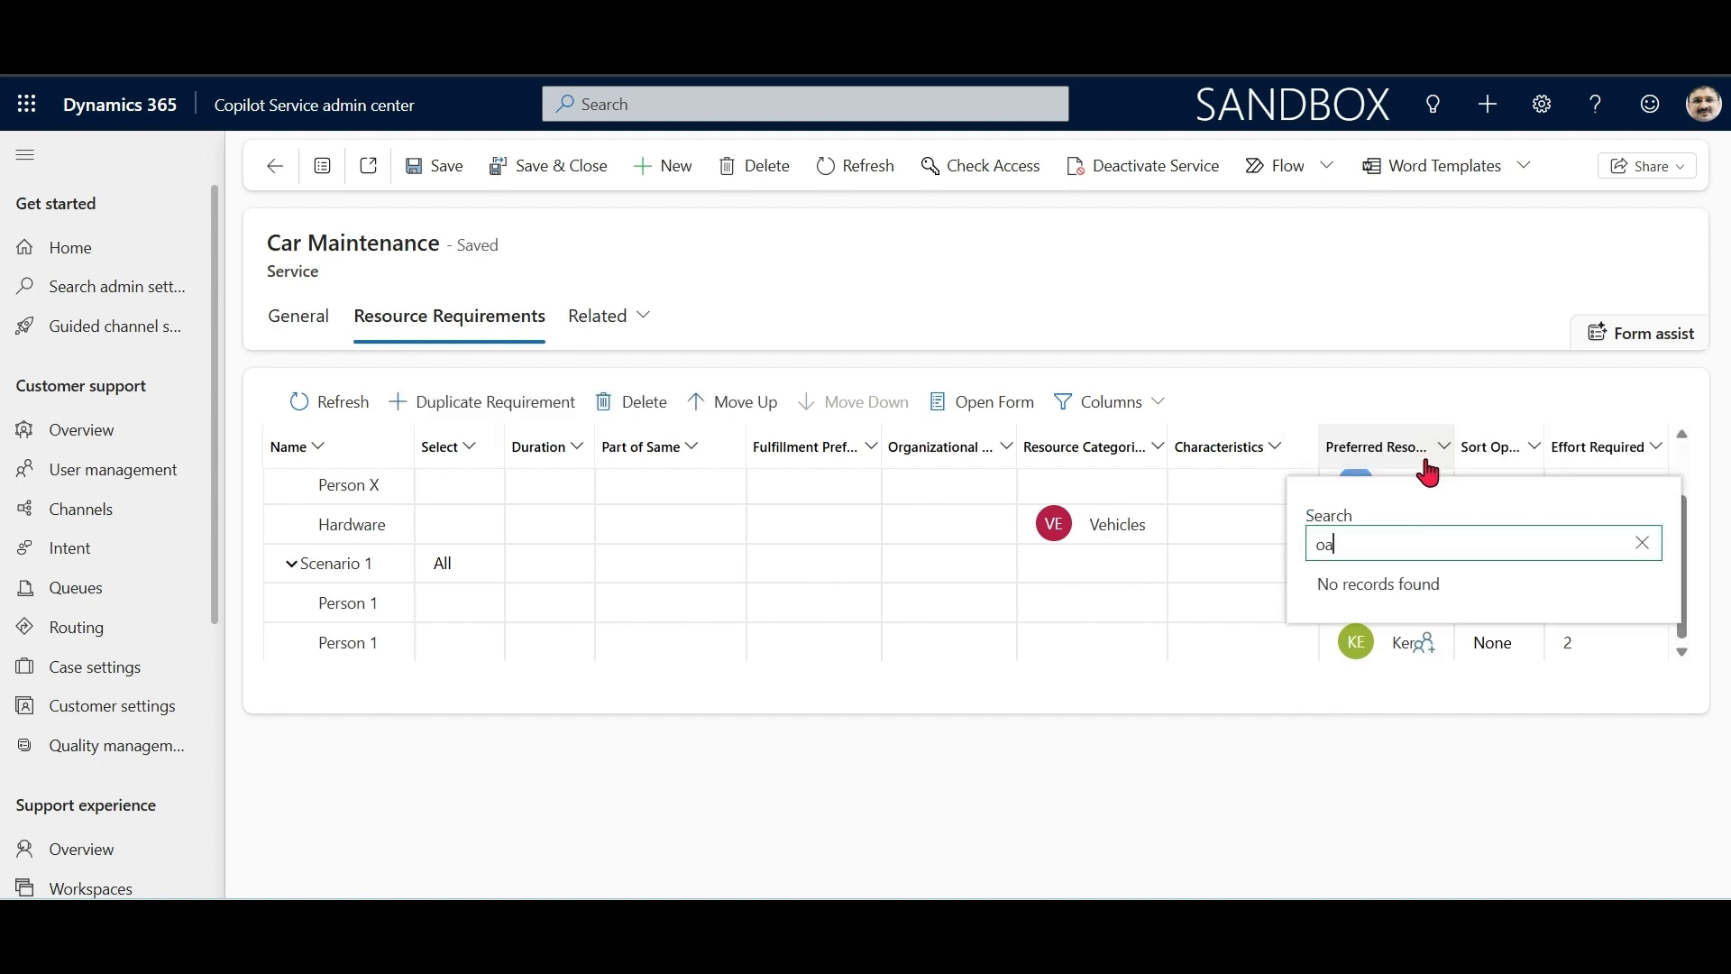
{"action": "key", "text": "BackSpace"}
{"action": "type", "text": "h"}
{"action": "left_click", "coordinate": [1398, 577]}
{"action": "left_click", "coordinate": [1141, 649]}
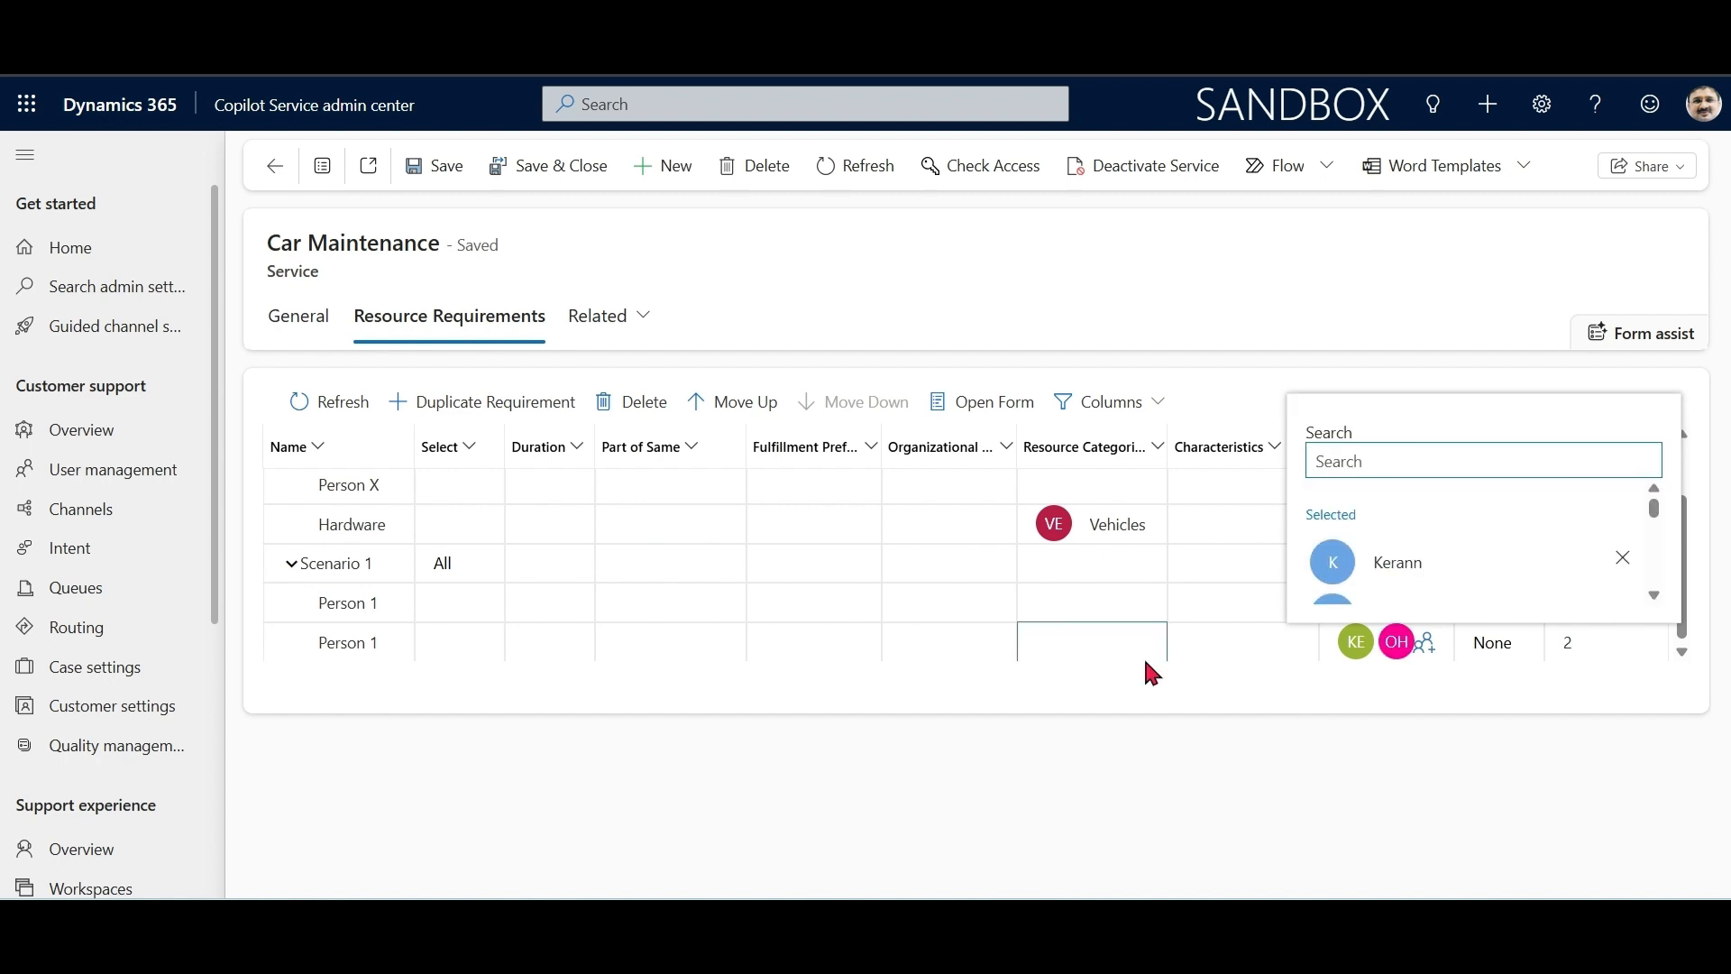
{"action": "left_click", "coordinate": [802, 606]}
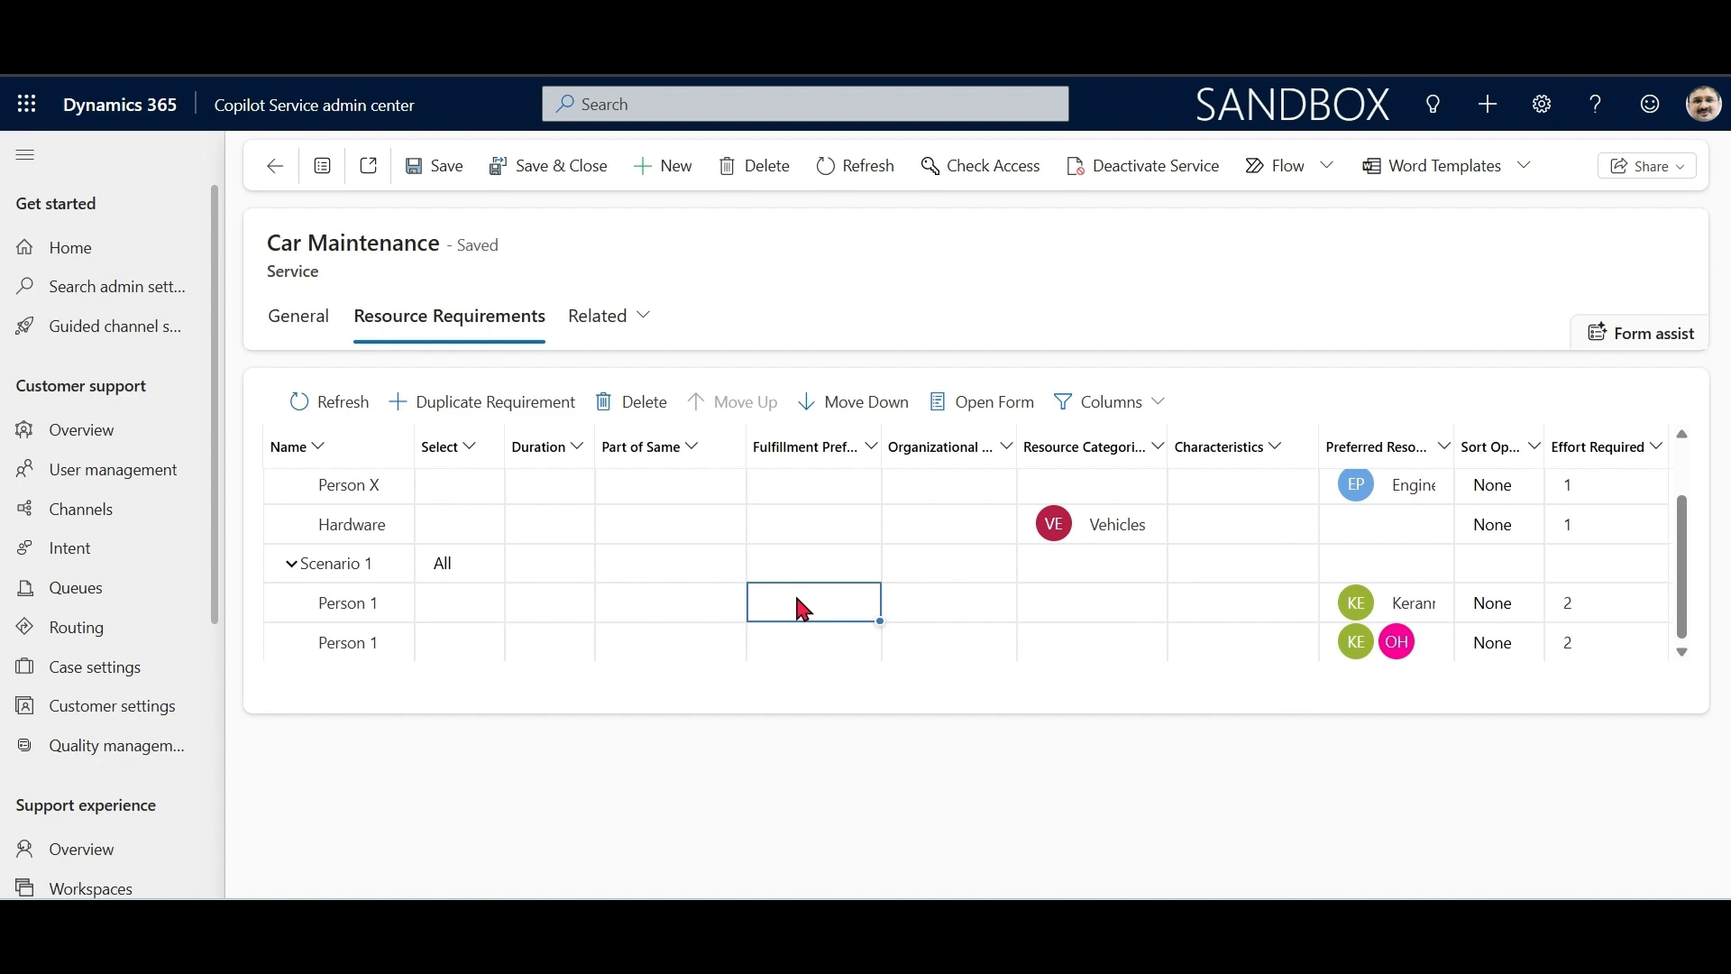
Step: Delete the duplicated Person 1 requirement from Scenario 1
{"action": "left_click", "coordinate": [347, 651]}
{"action": "key", "text": "Delete"}
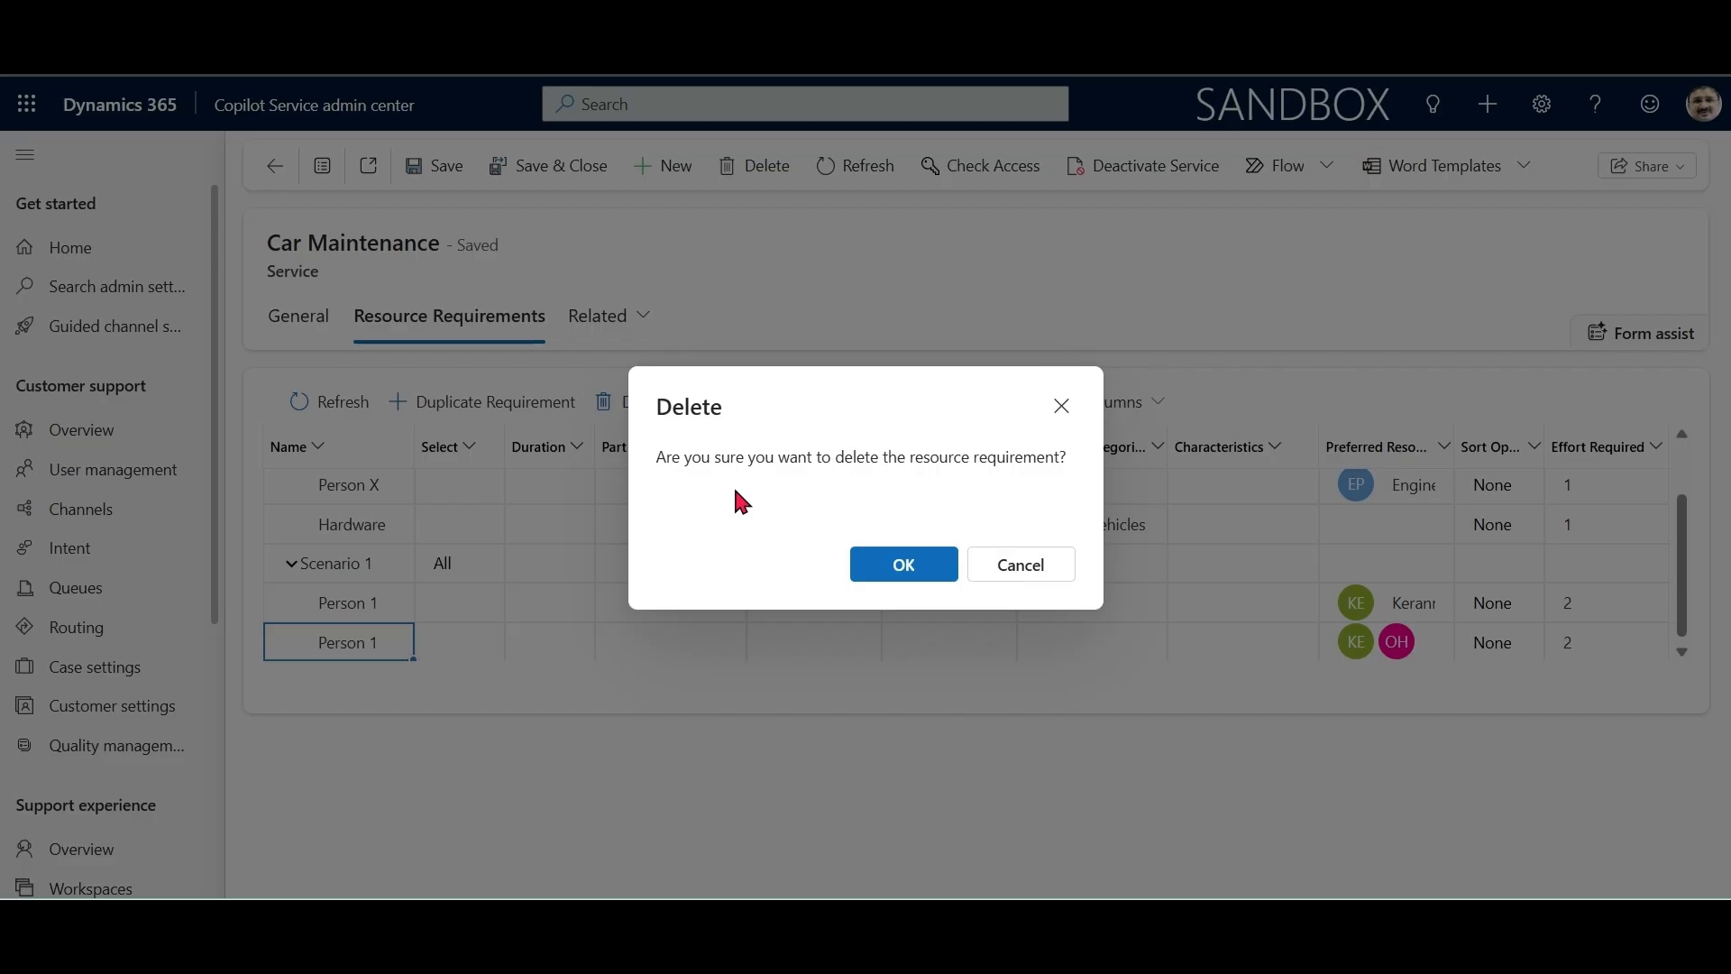
{"action": "key", "text": "Return"}
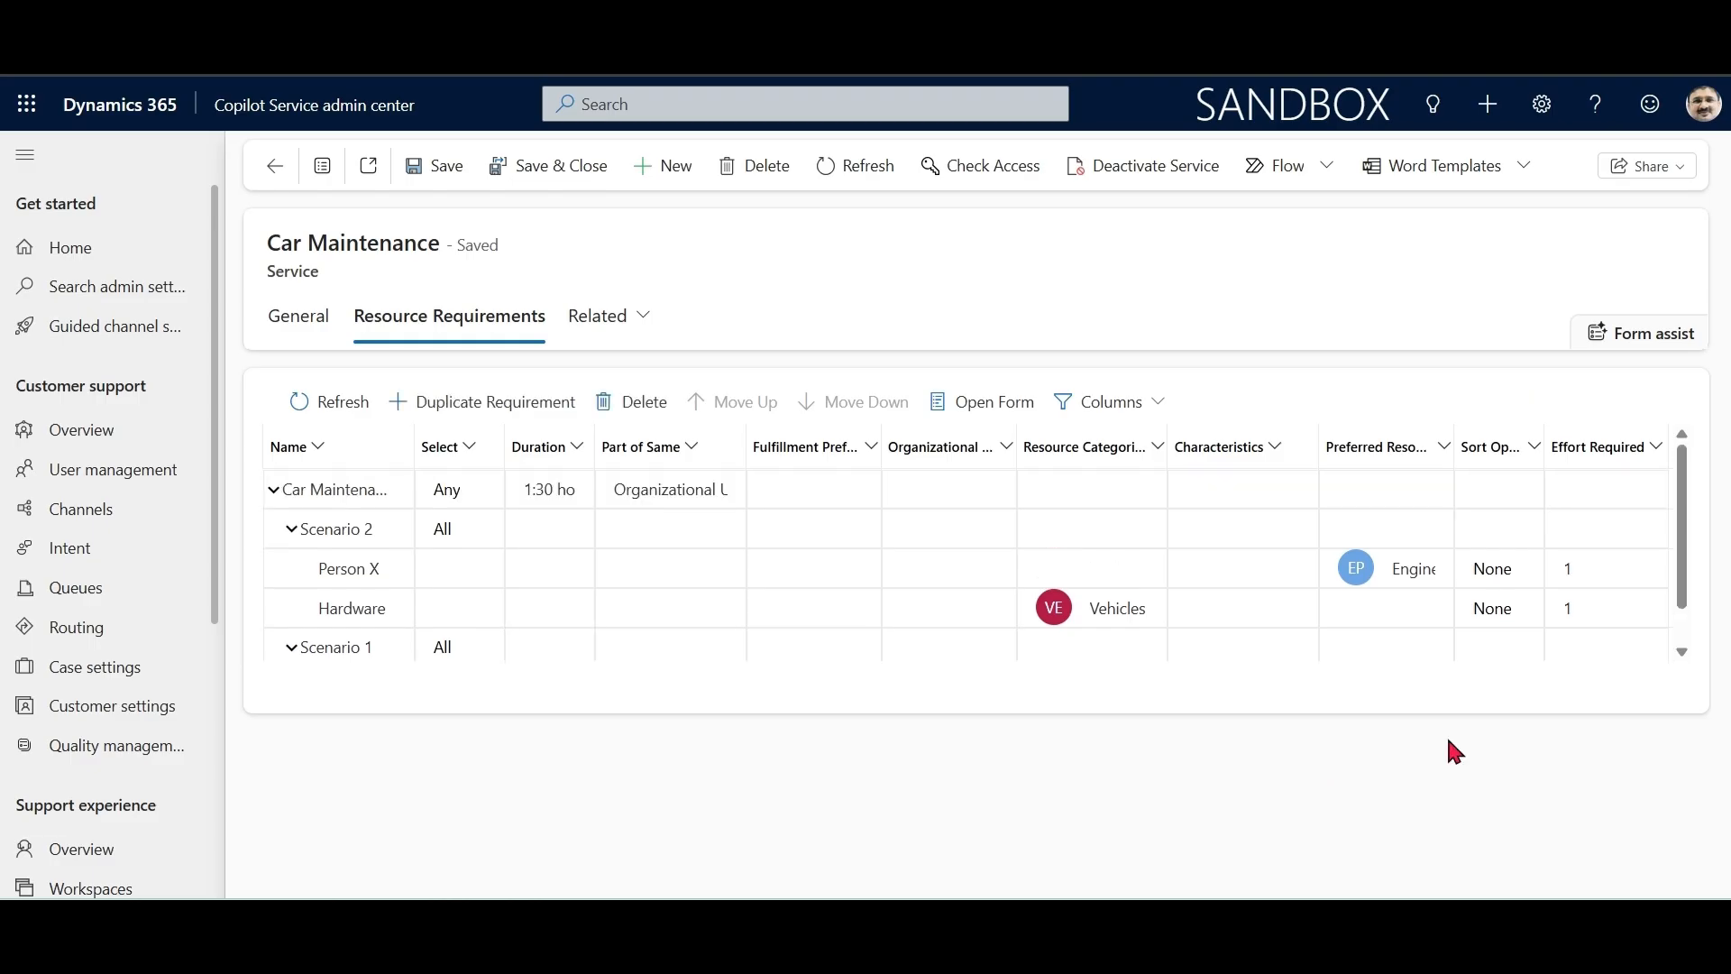
Step: Review the sort options for the Person X requirement under Scenario 2, along with its organizational unit and fulfillment preference fields
{"action": "left_click", "coordinate": [1519, 571]}
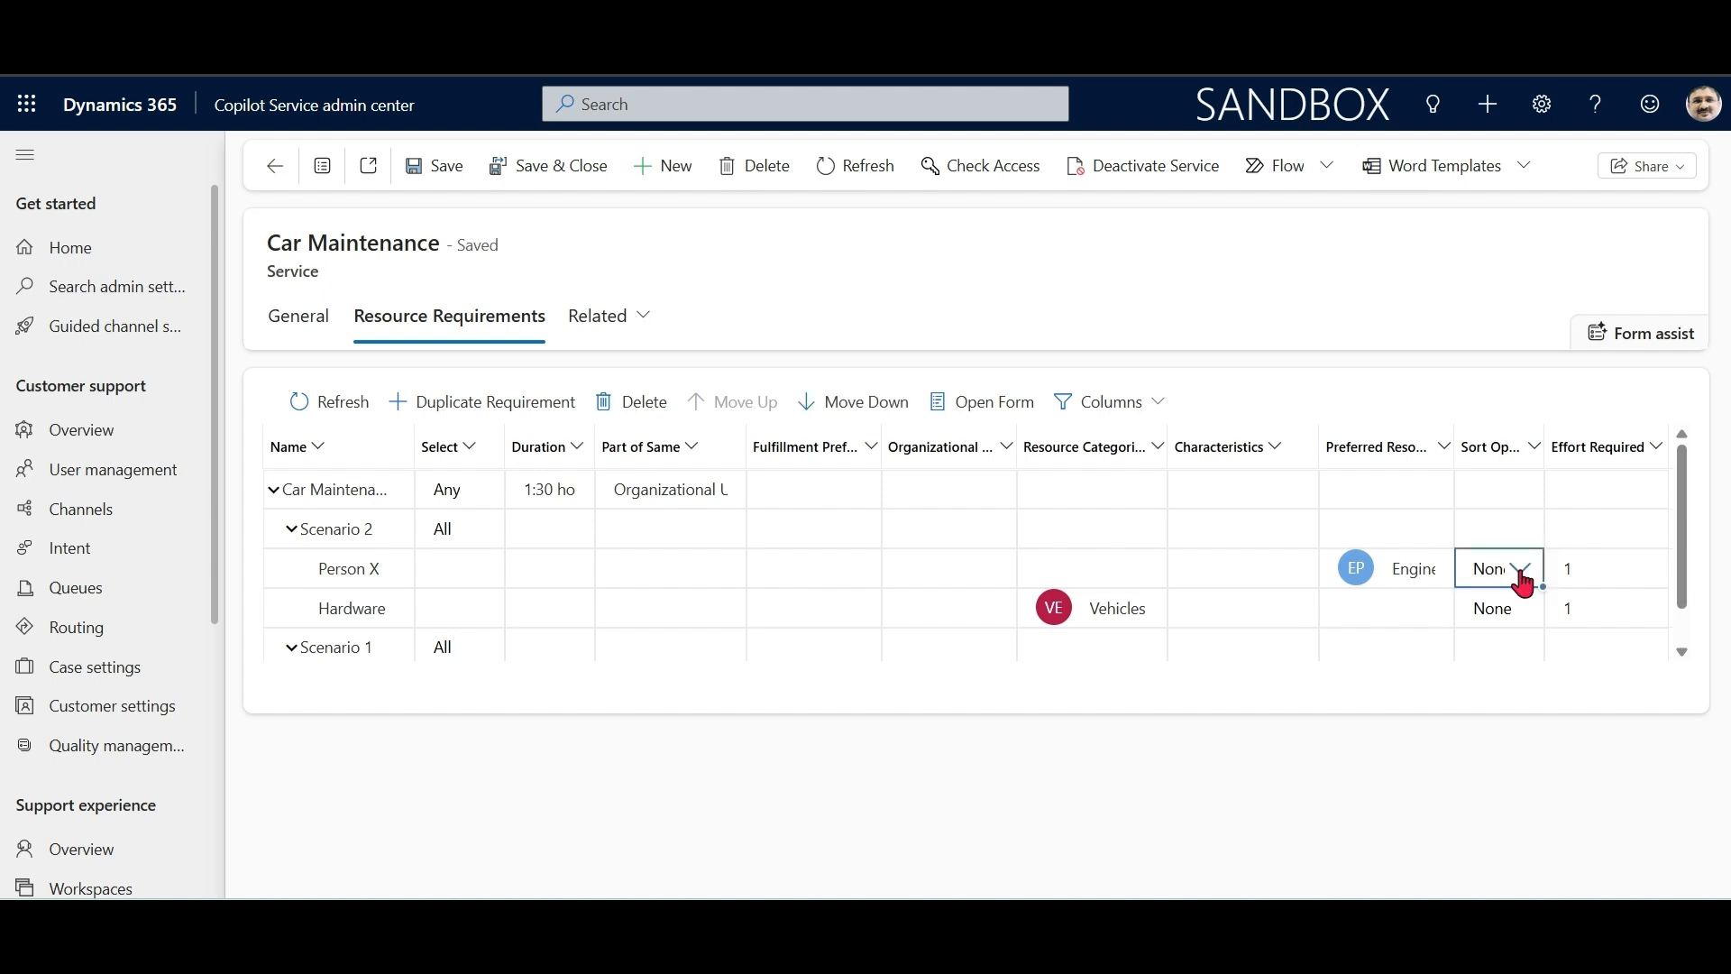
{"action": "left_click", "coordinate": [1523, 577]}
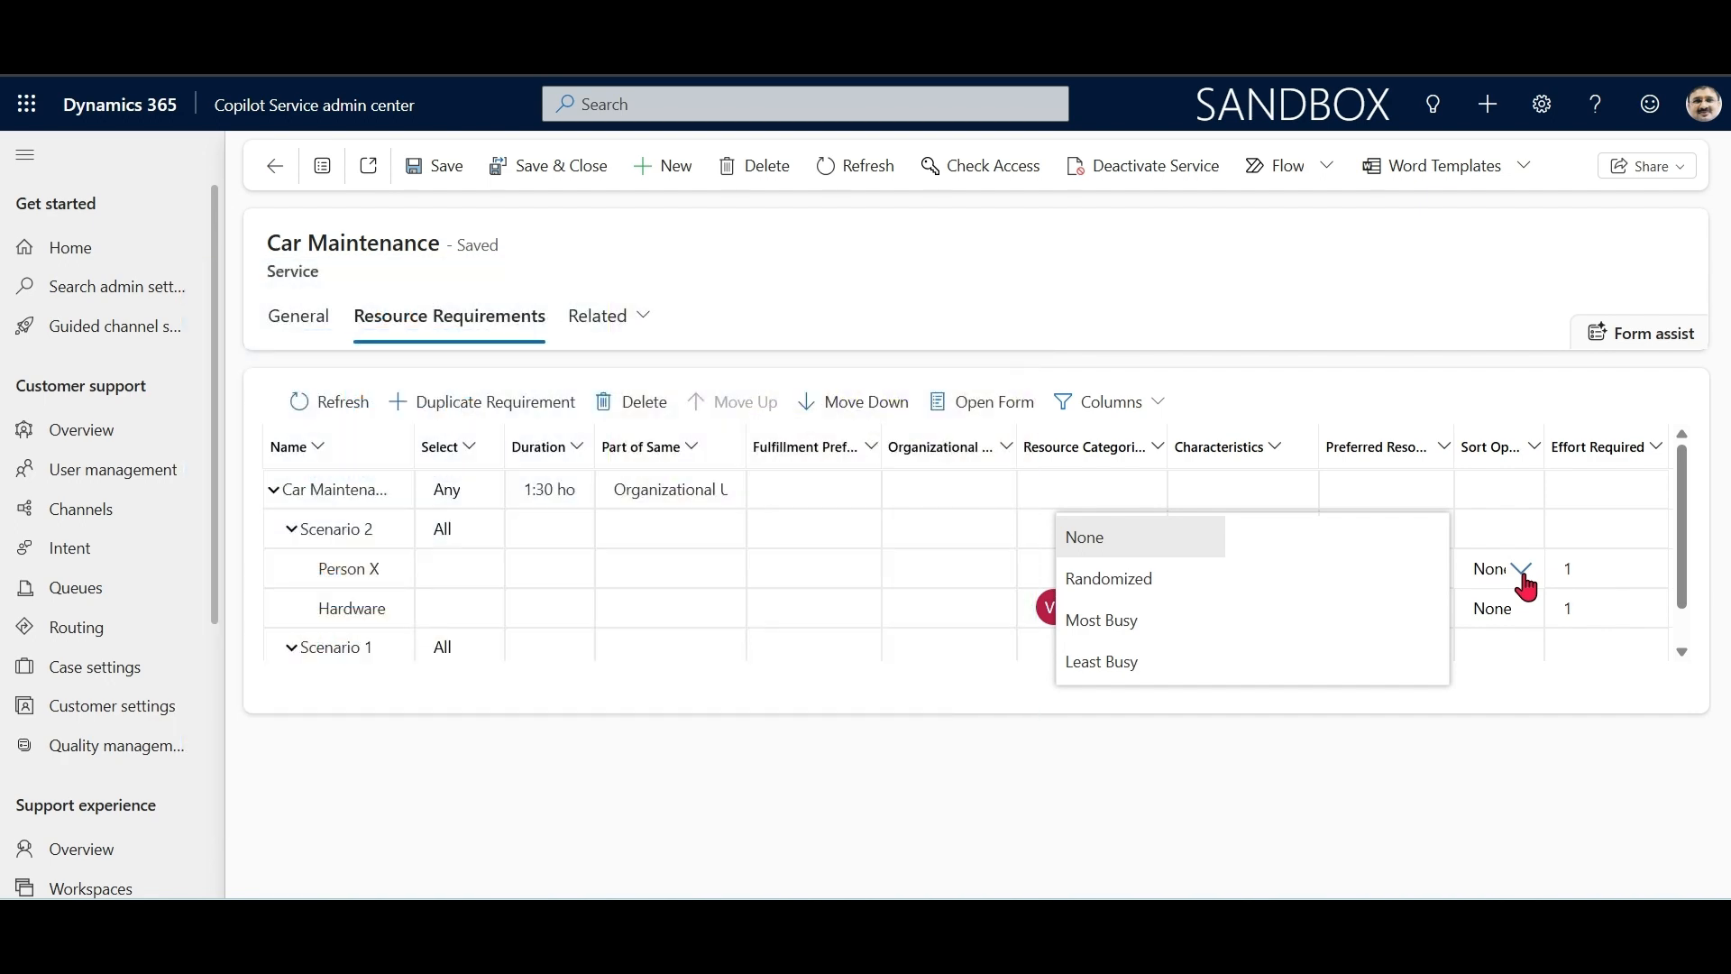
{"action": "left_click", "coordinate": [1522, 575]}
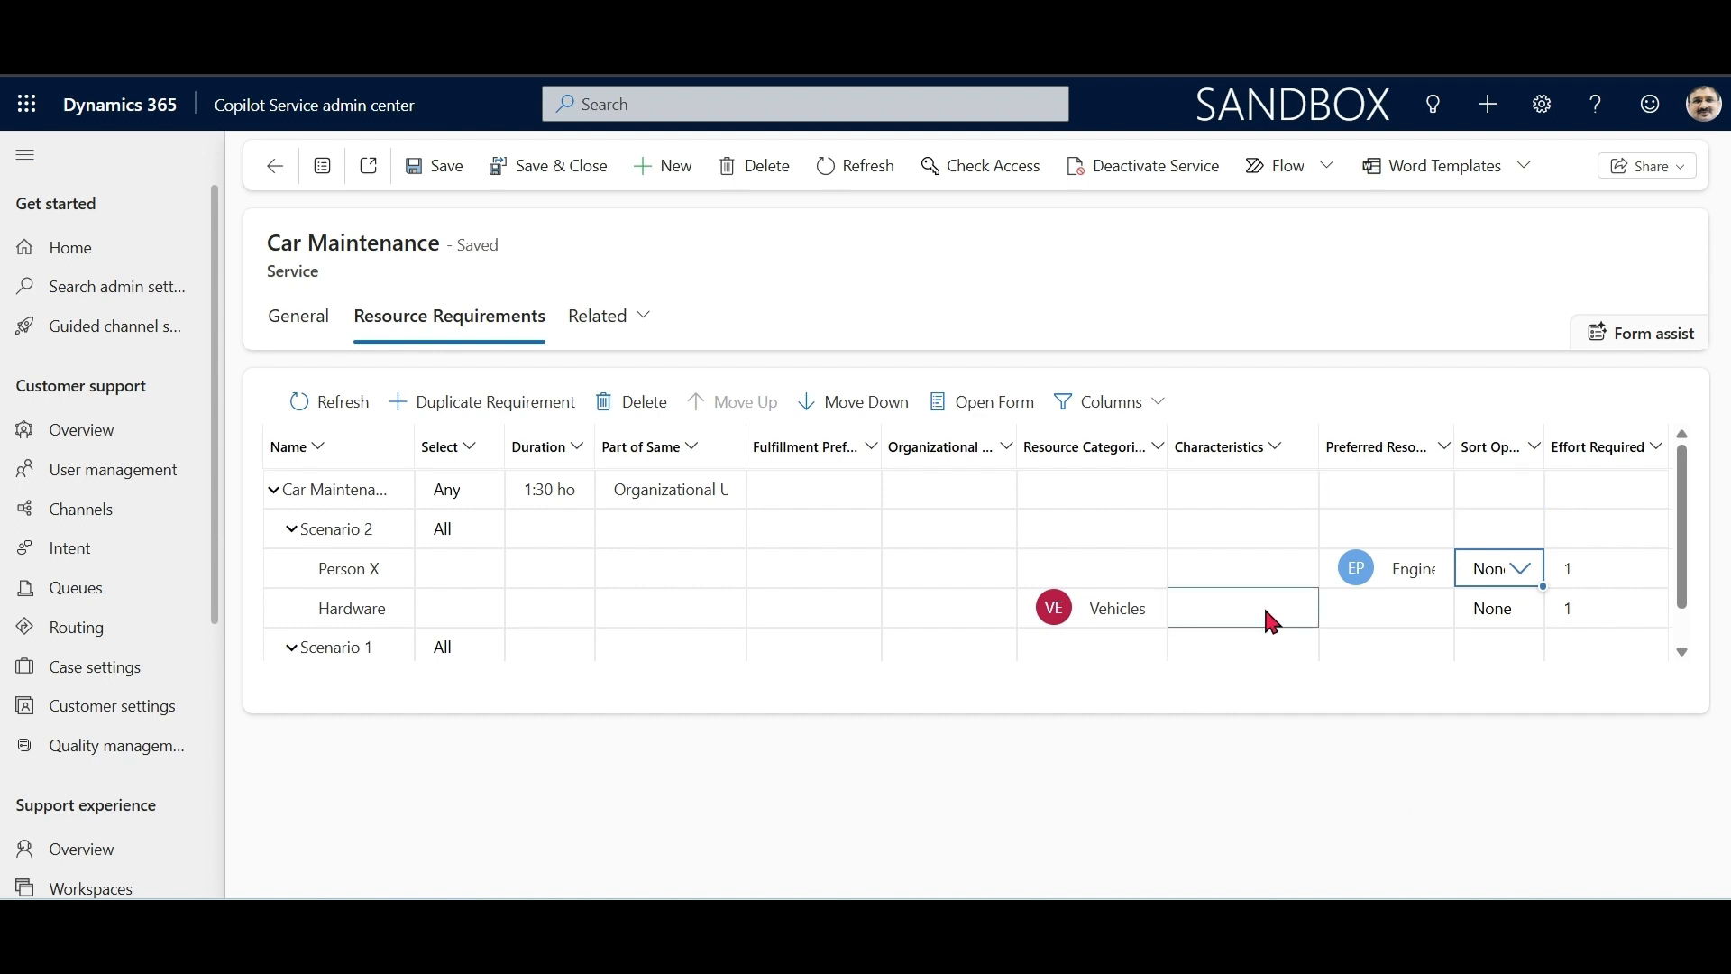
{"action": "left_click", "coordinate": [981, 567]}
{"action": "left_click", "coordinate": [990, 566]}
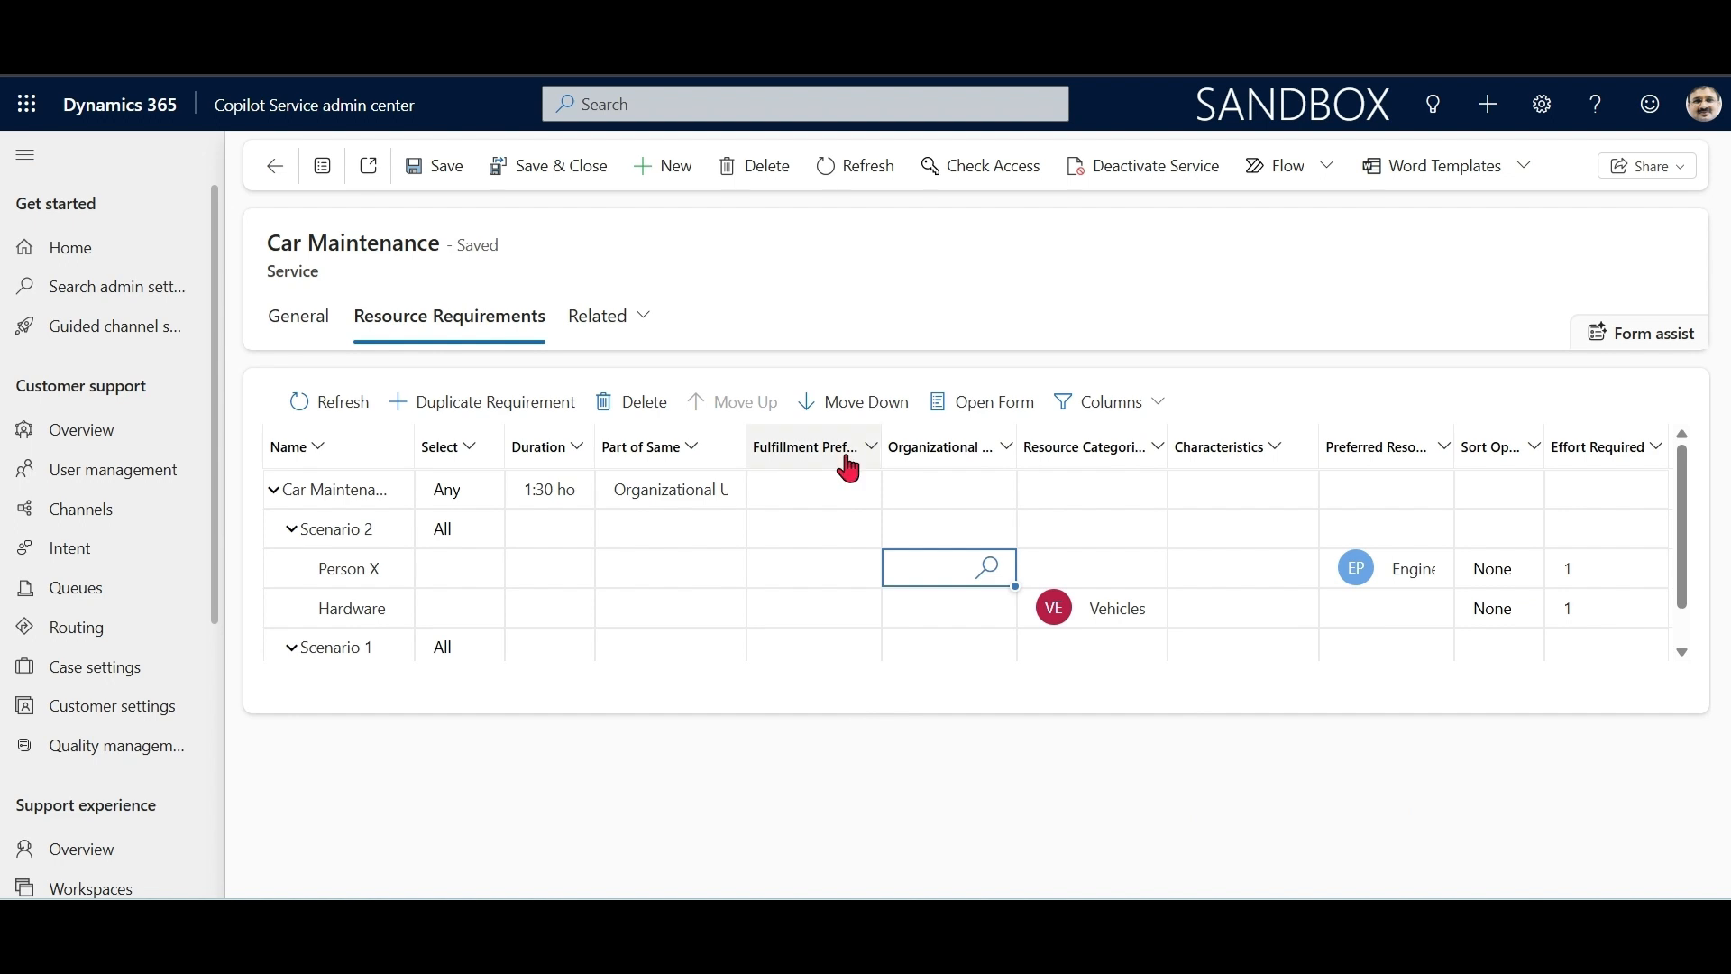
{"action": "left_click", "coordinate": [817, 572]}
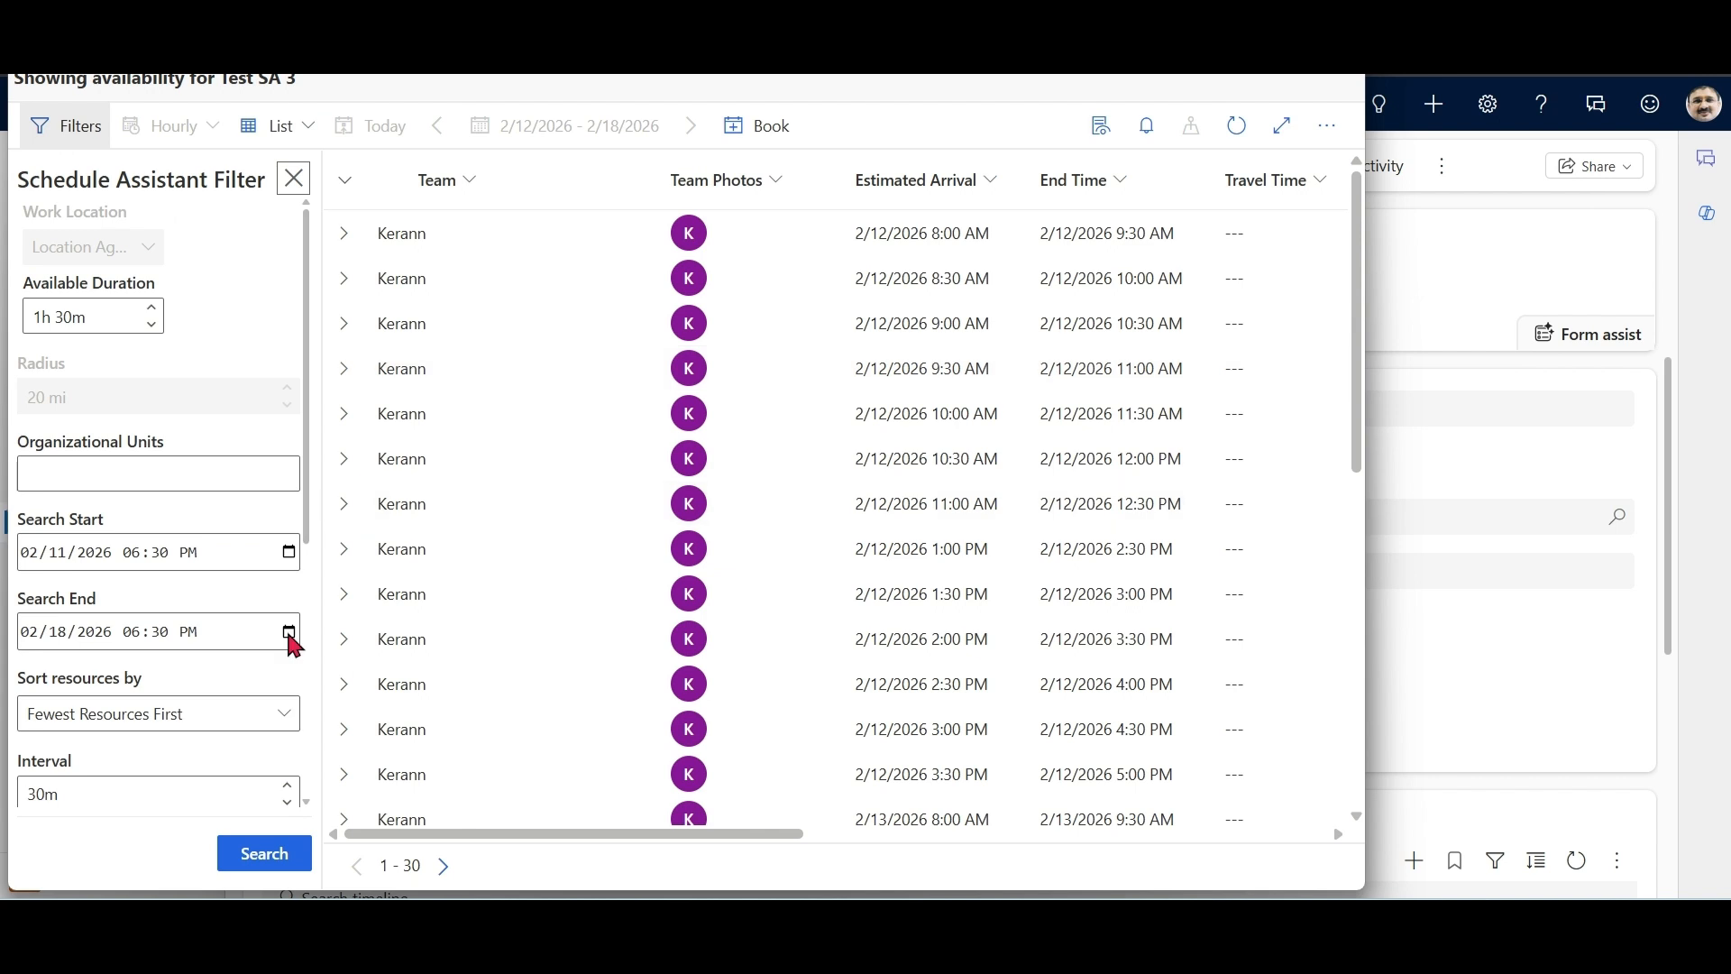
Step: In the Test SA 3 schedule assistant, search availability with the search end set to 02/12/2026 06:30 PM and resources sorted by Earliest Time First
{"action": "left_click", "coordinate": [289, 632]}
{"action": "left_click", "coordinate": [172, 427]}
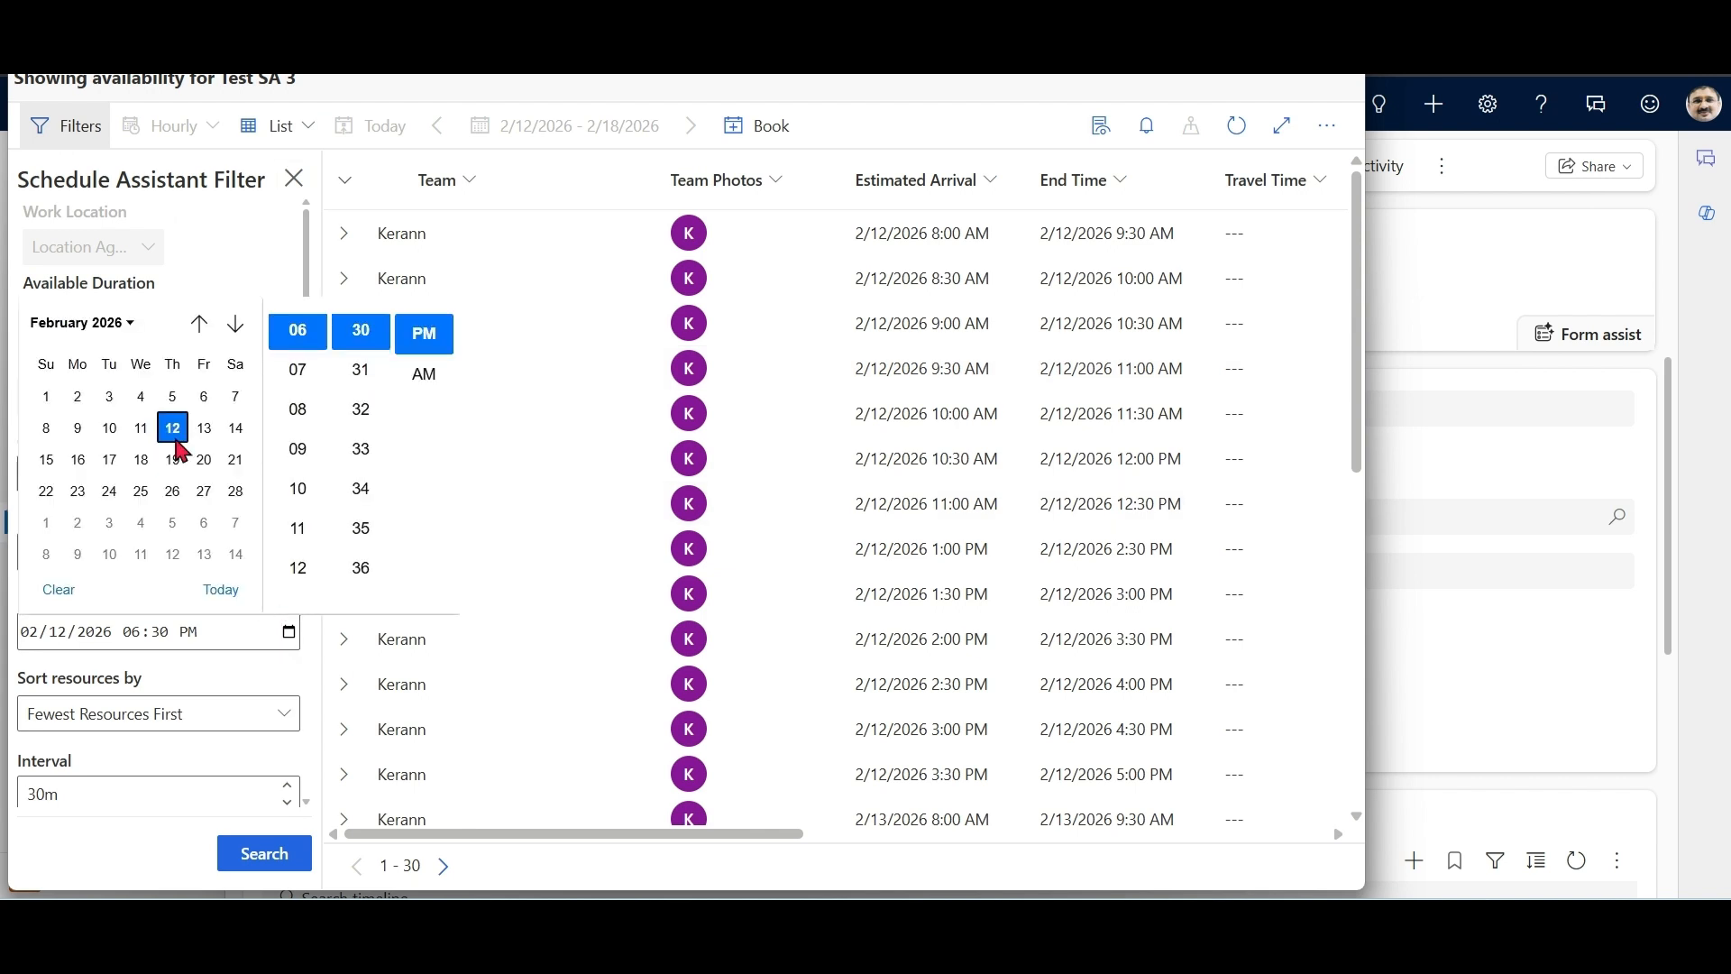
{"action": "left_click", "coordinate": [369, 612]}
{"action": "left_click", "coordinate": [262, 855]}
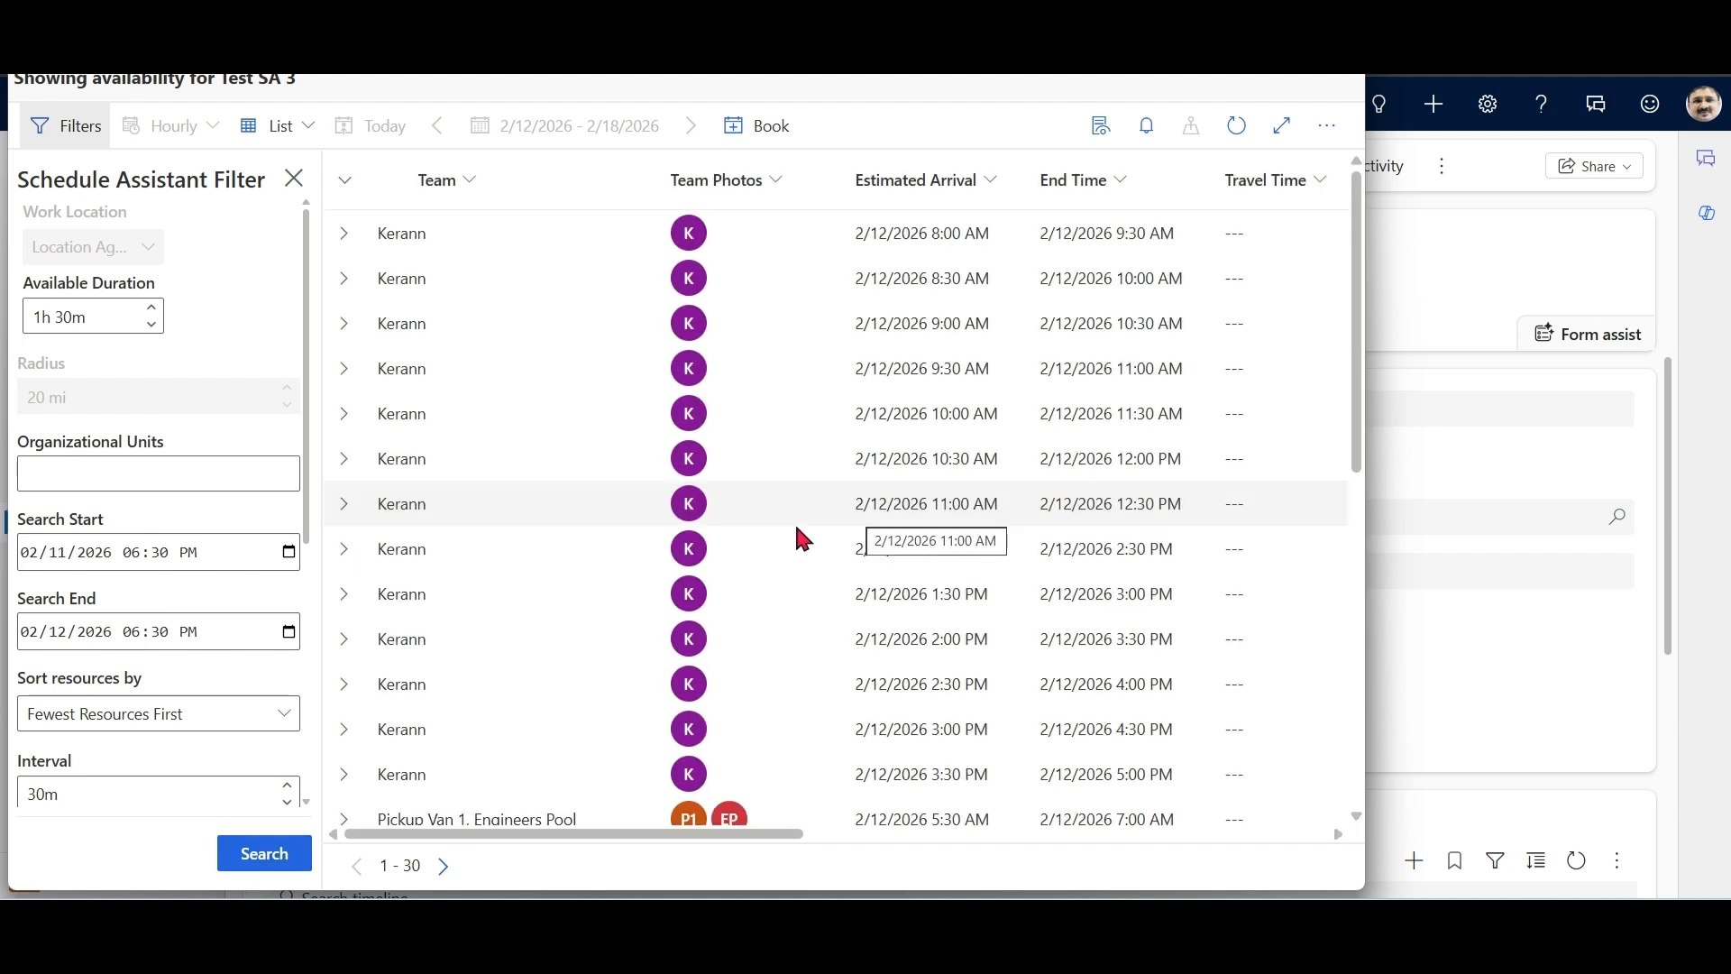
{"action": "left_click", "coordinate": [284, 714]}
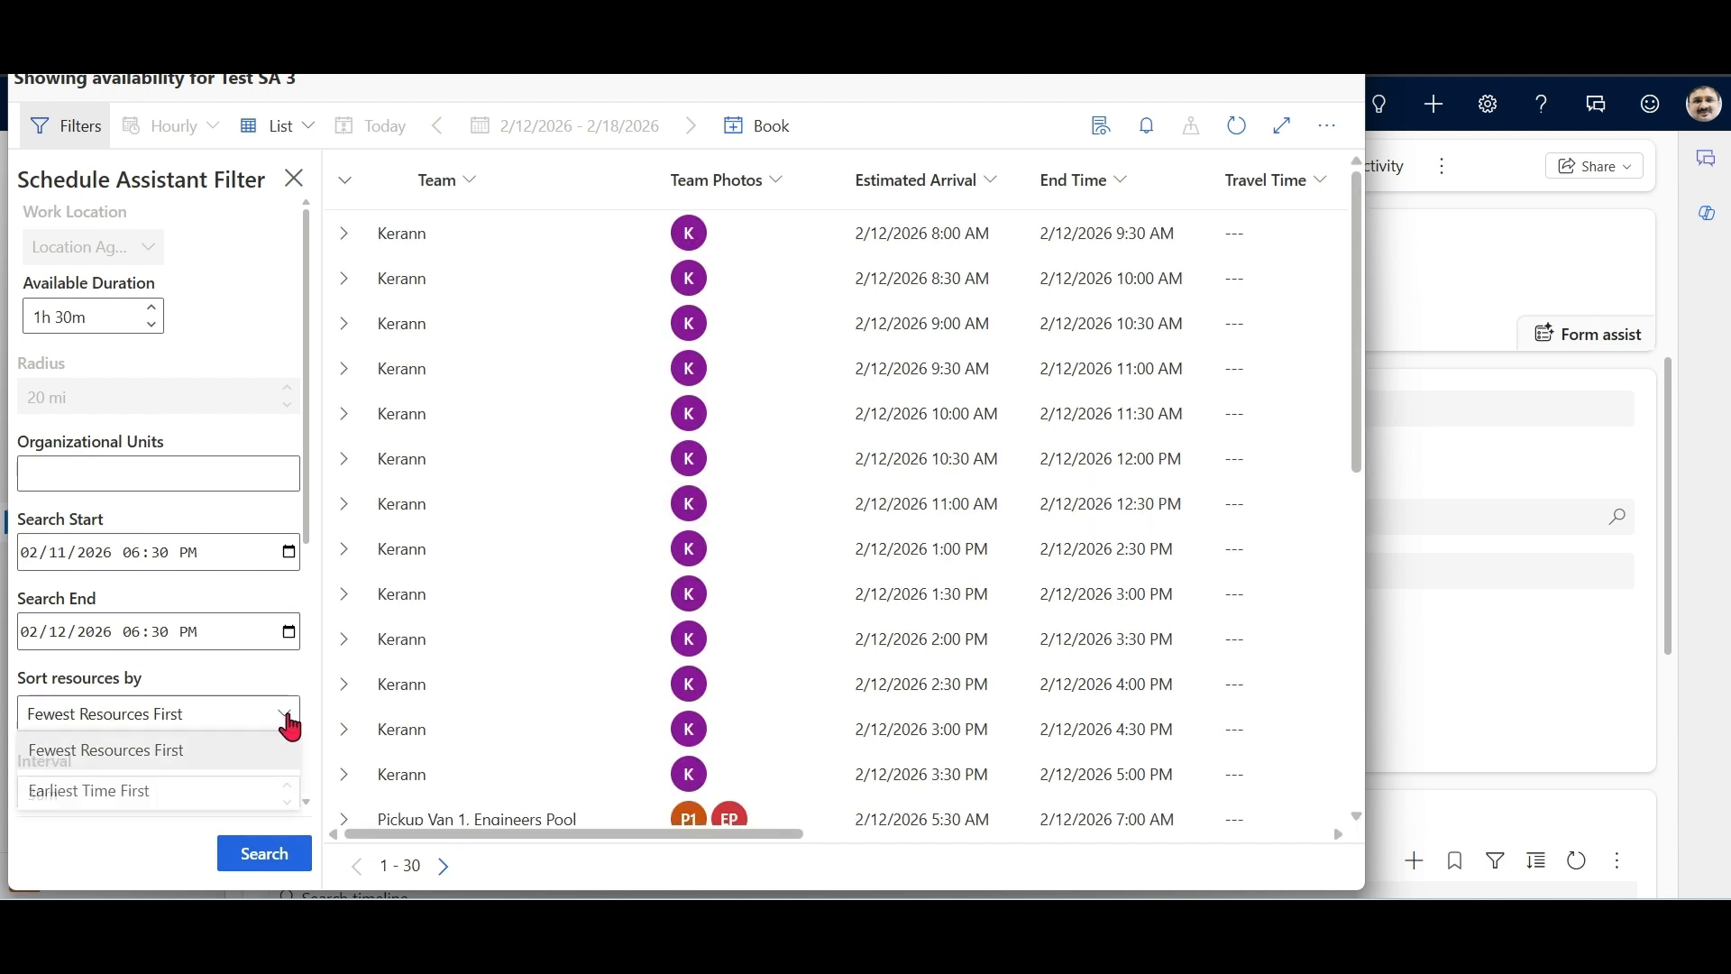
{"action": "left_click", "coordinate": [193, 791]}
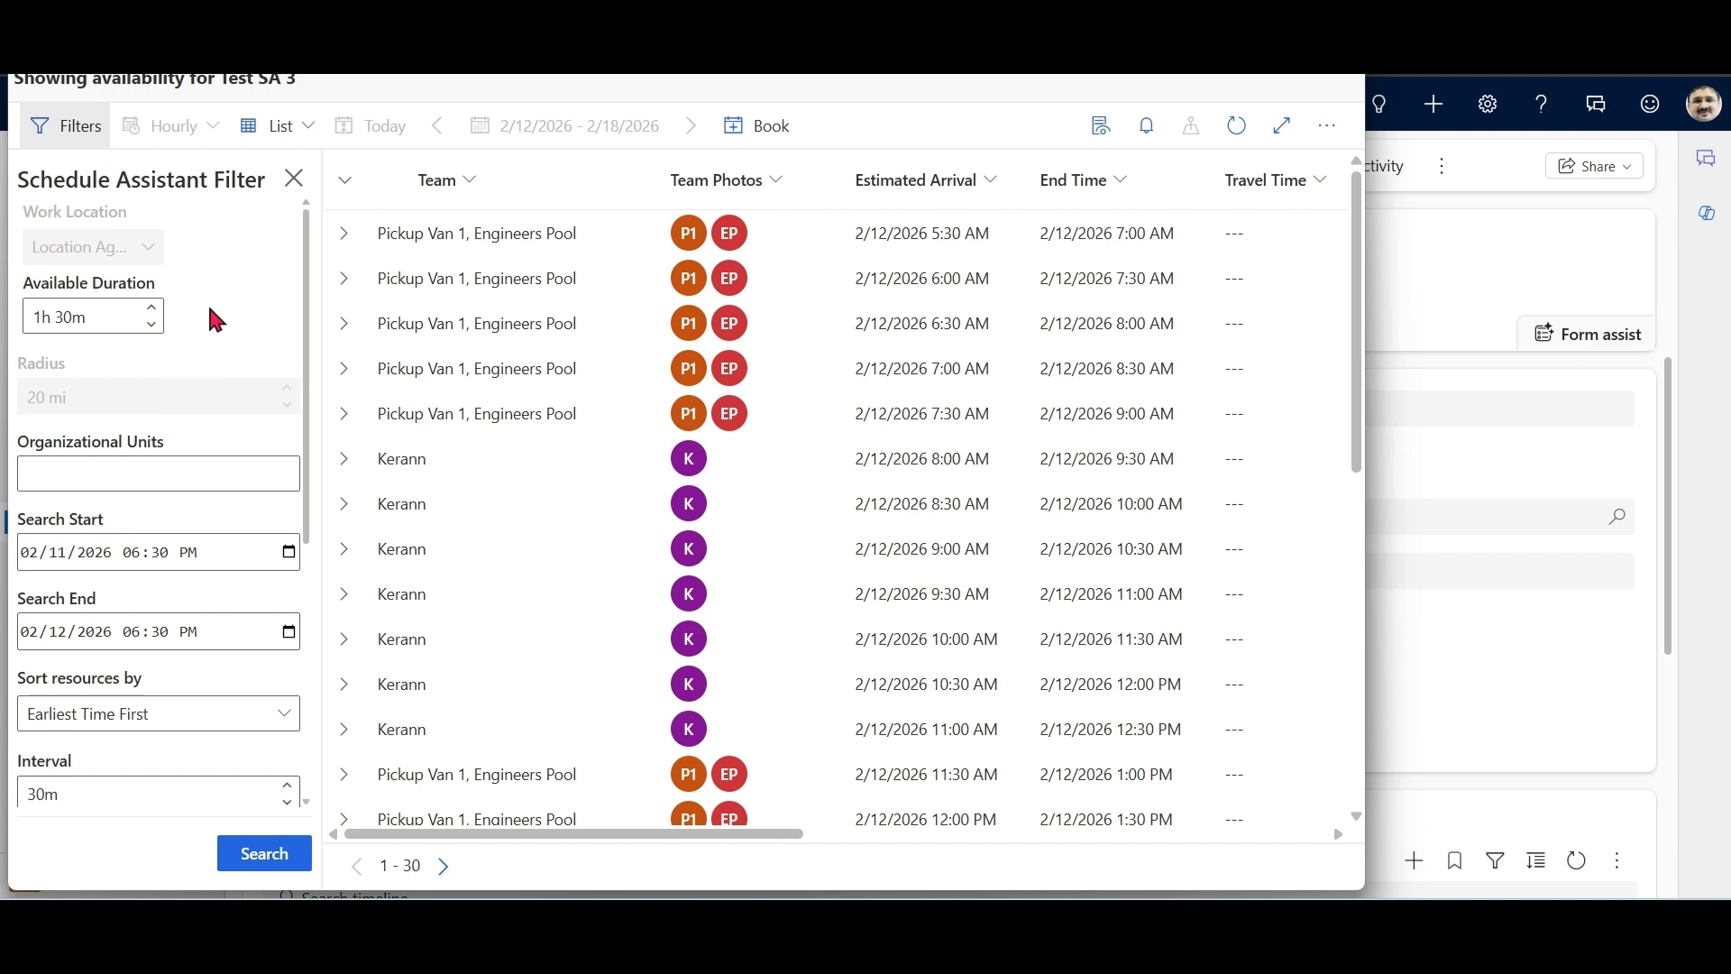
Step: Keep the available duration at 1h 30m, enter 0 for both the interval and the results per interval, and rerun the availability search
{"action": "left_click", "coordinate": [152, 310]}
{"action": "left_click", "coordinate": [154, 324]}
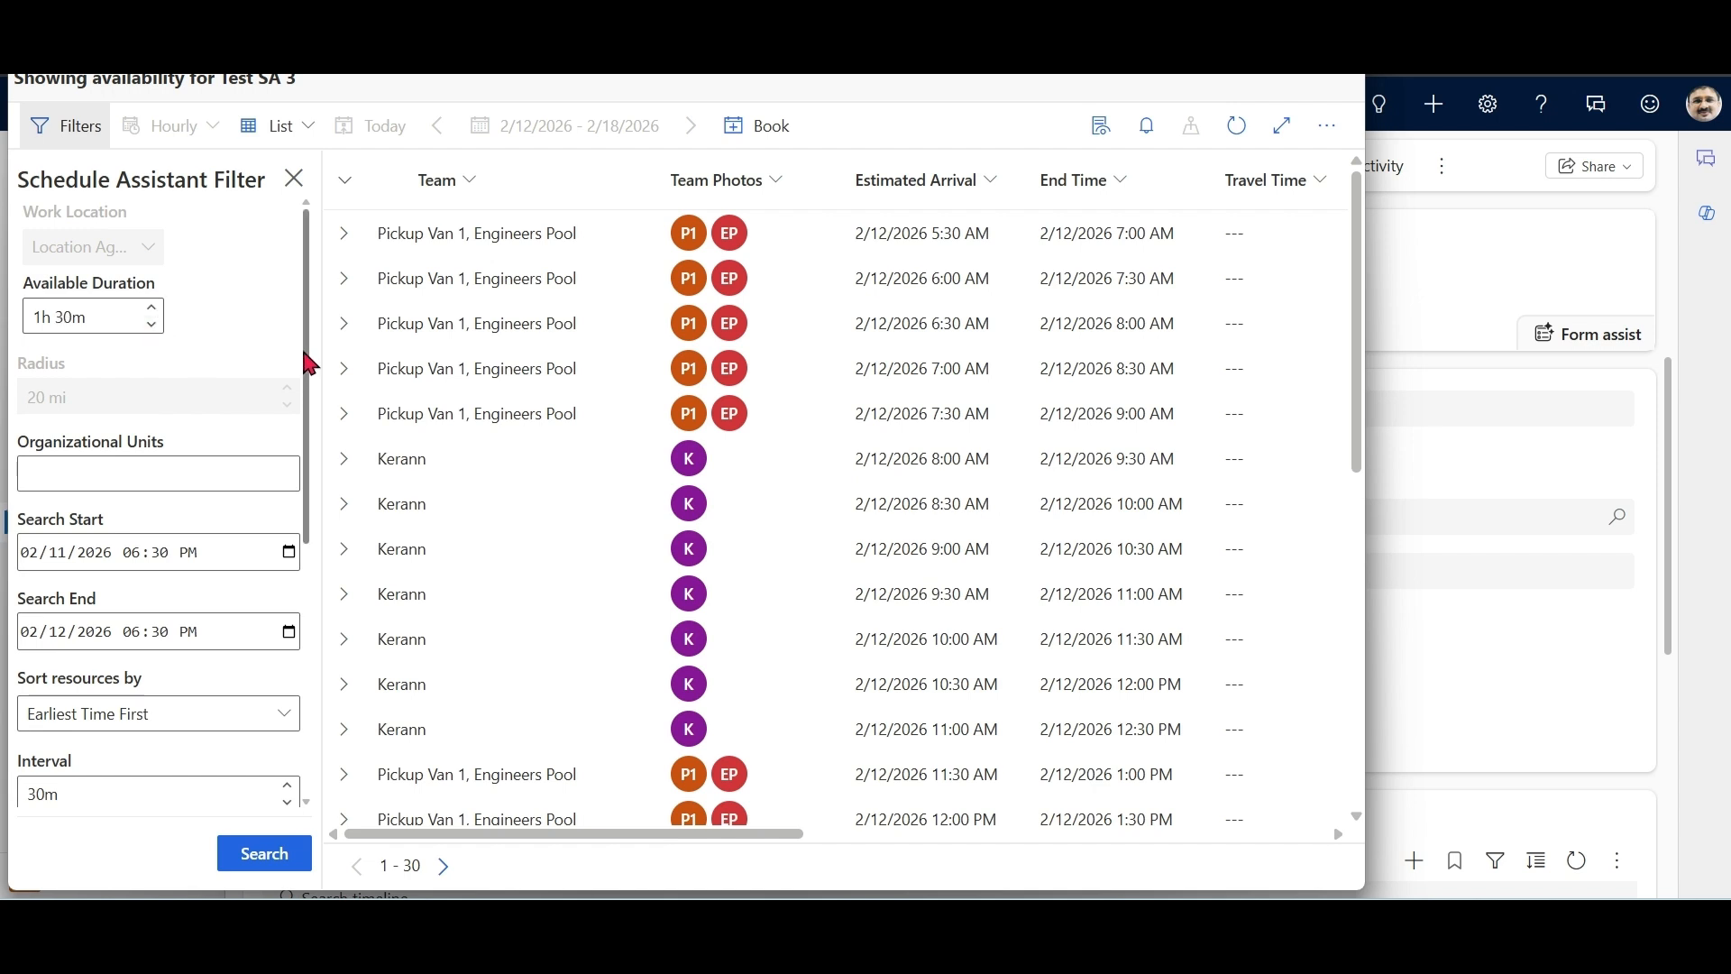
{"action": "left_click_drag", "start_coordinate": [308, 361], "coordinate": [311, 520]}
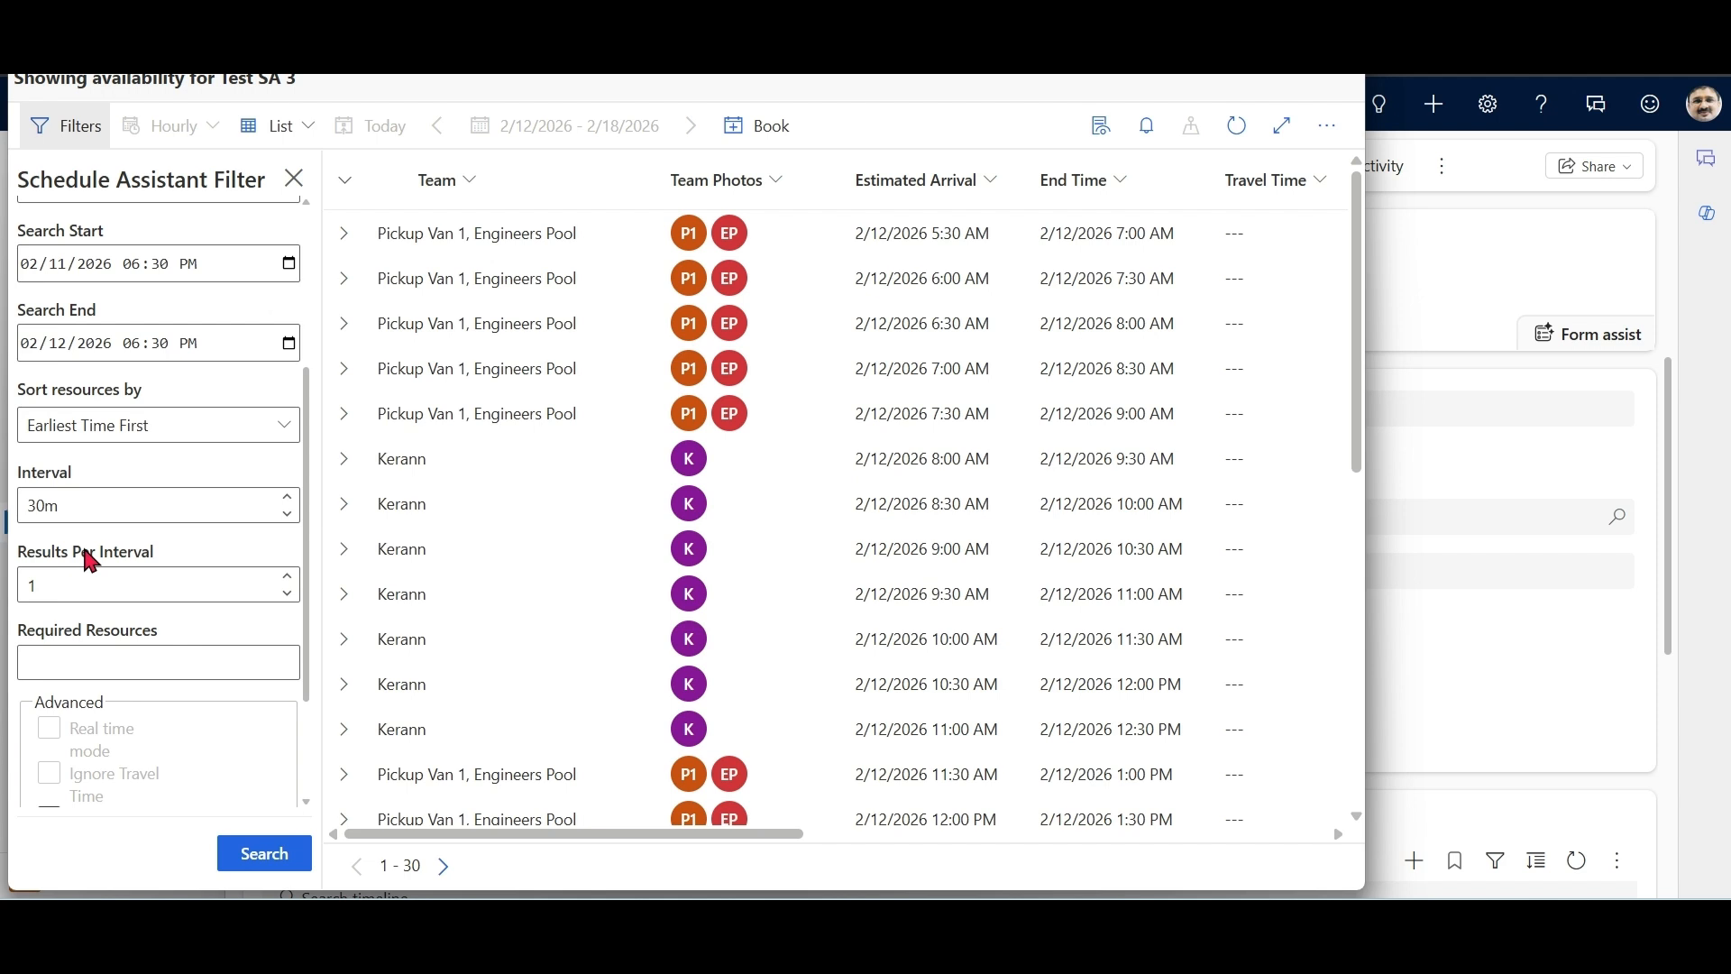
{"action": "double_click", "coordinate": [66, 593]}
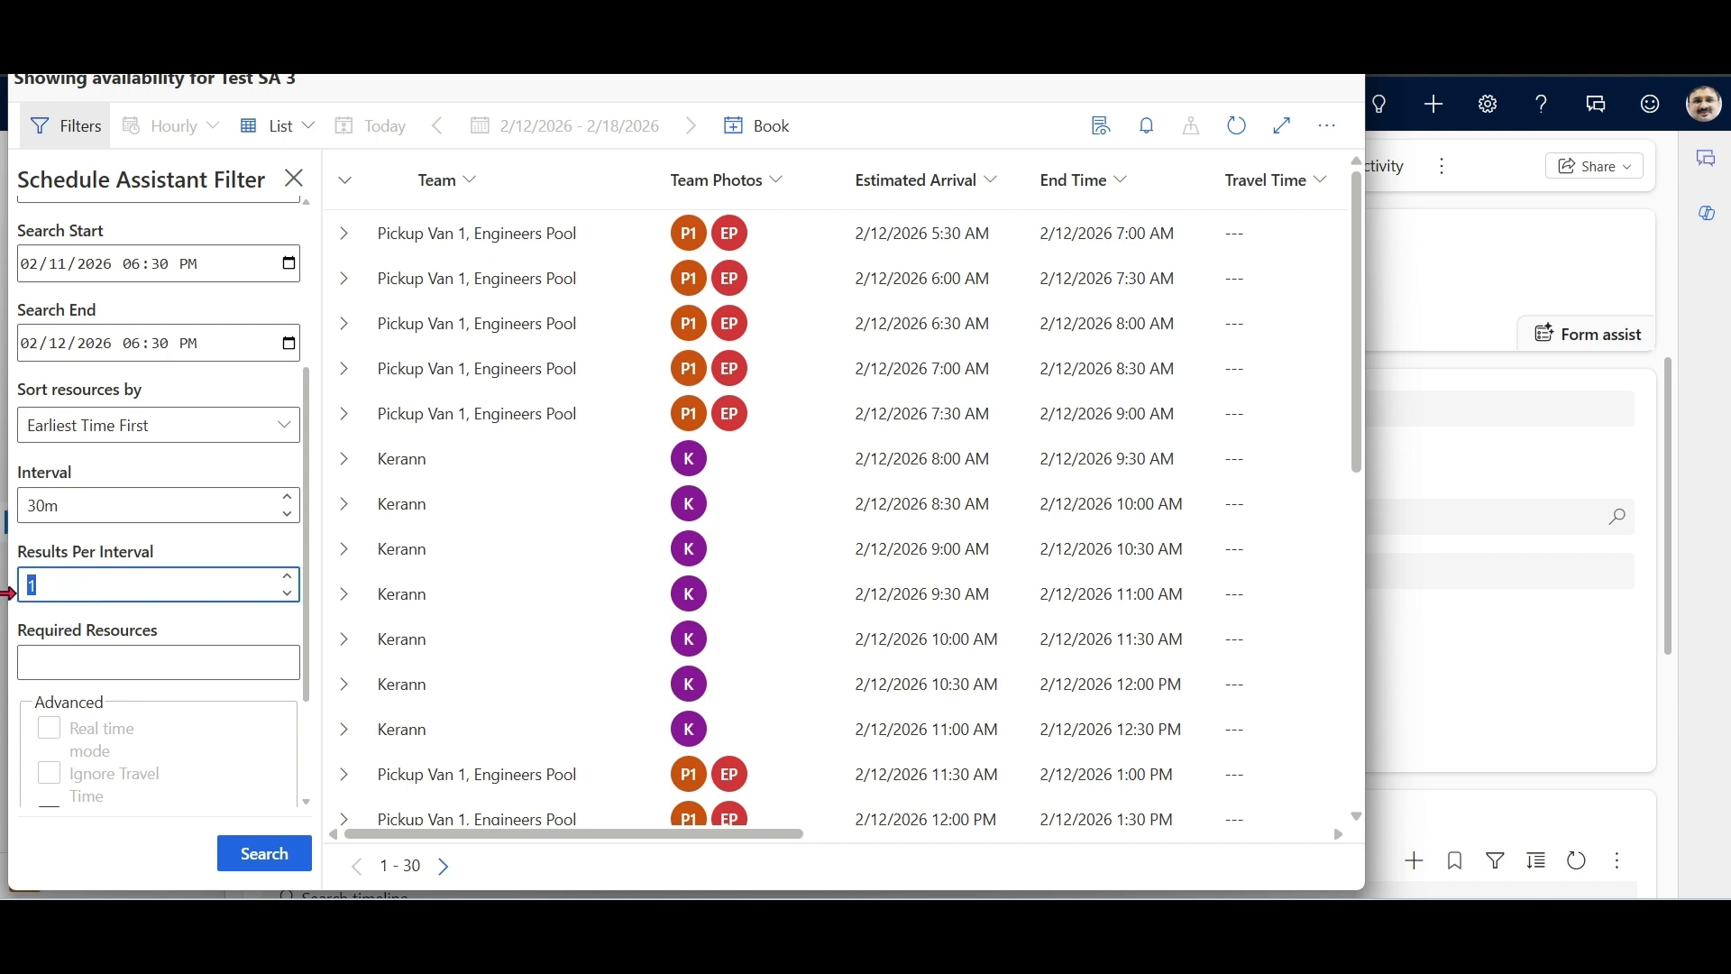
{"action": "type", "text": "0"}
{"action": "double_click", "coordinate": [41, 505]}
{"action": "type", "text": "0"}
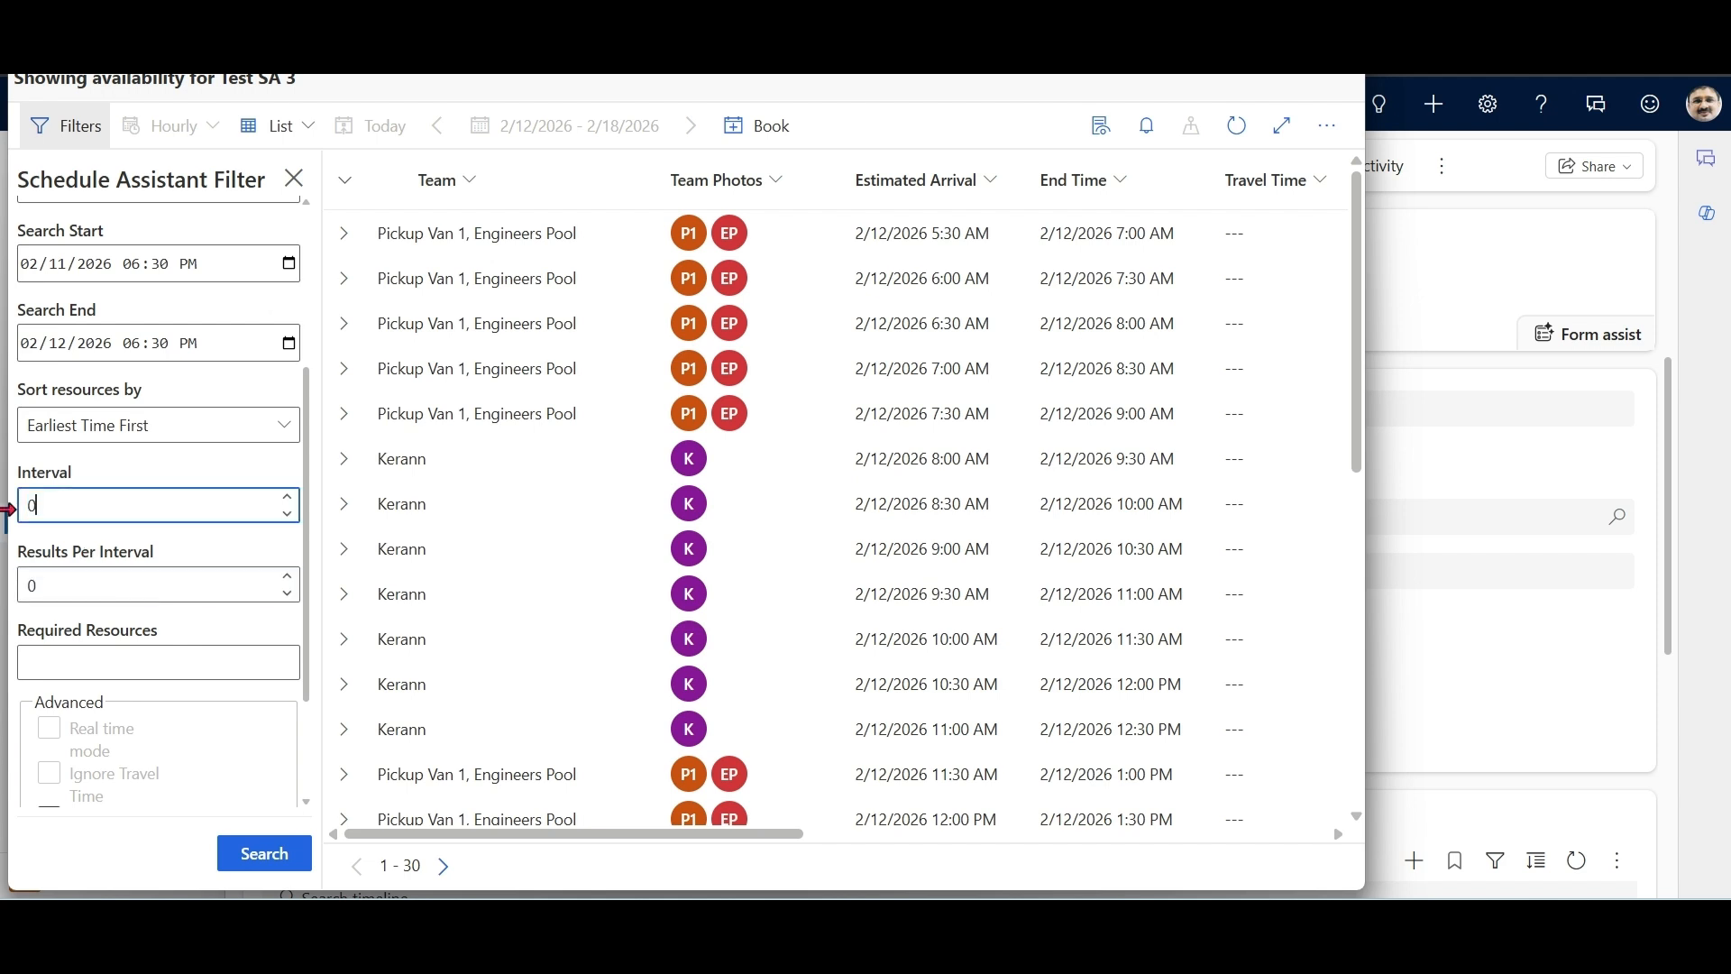
{"action": "left_click", "coordinate": [279, 623]}
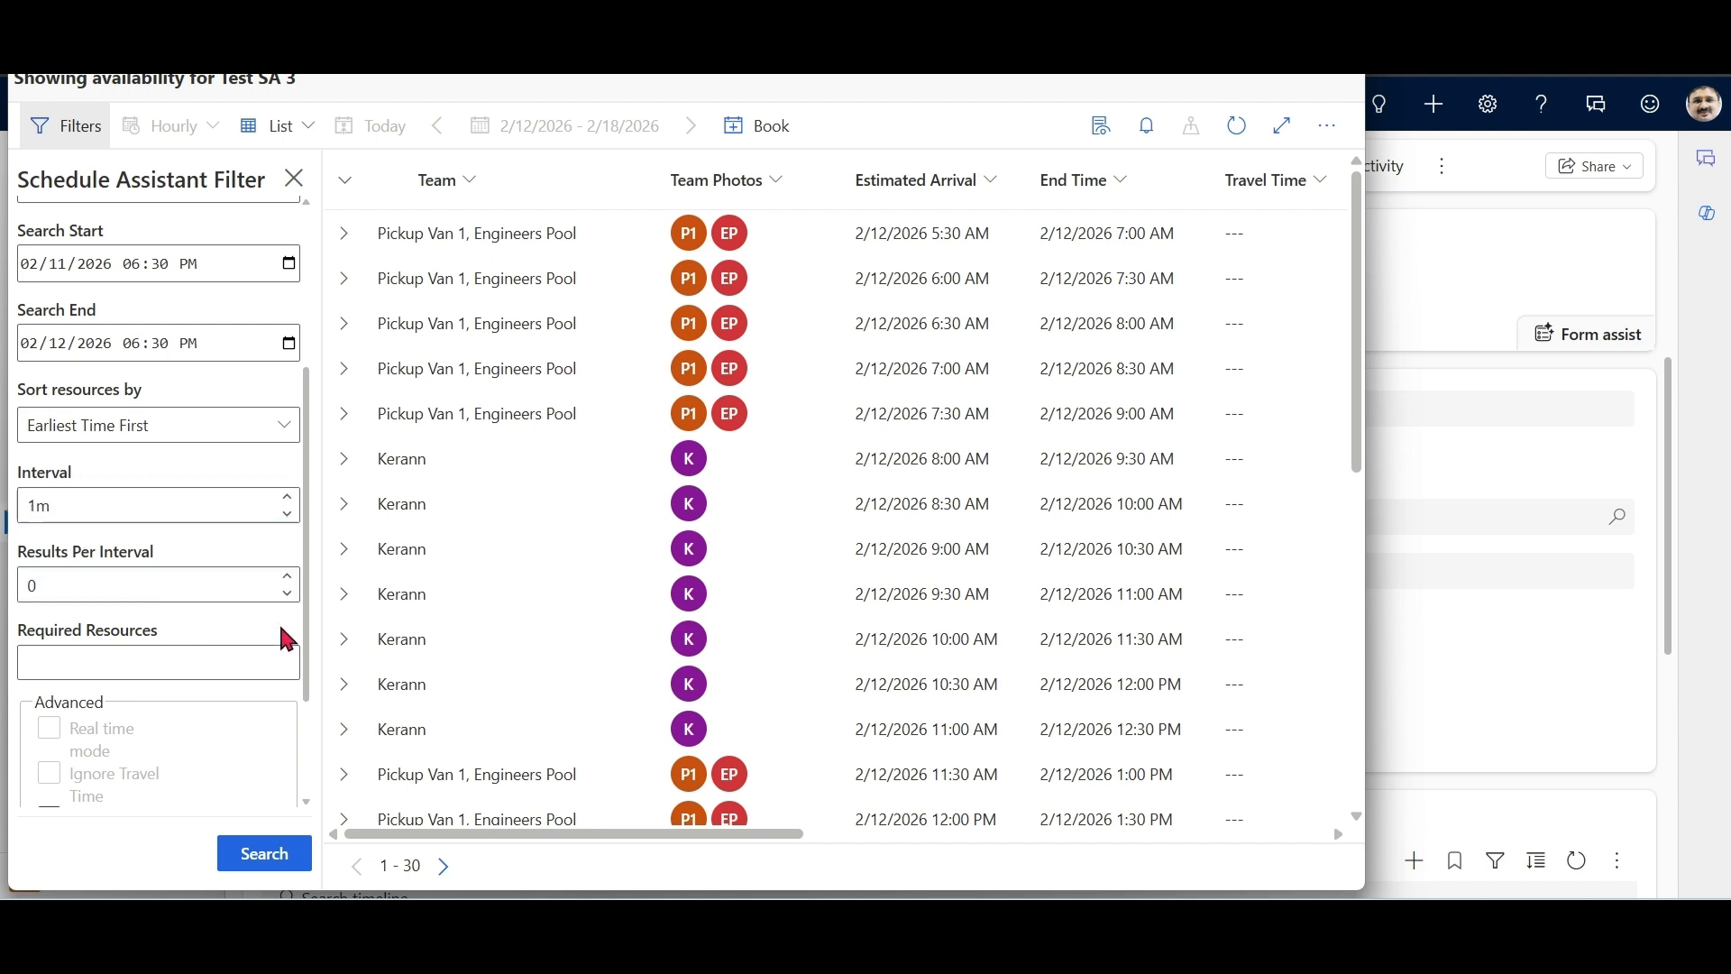
{"action": "left_click", "coordinate": [259, 853]}
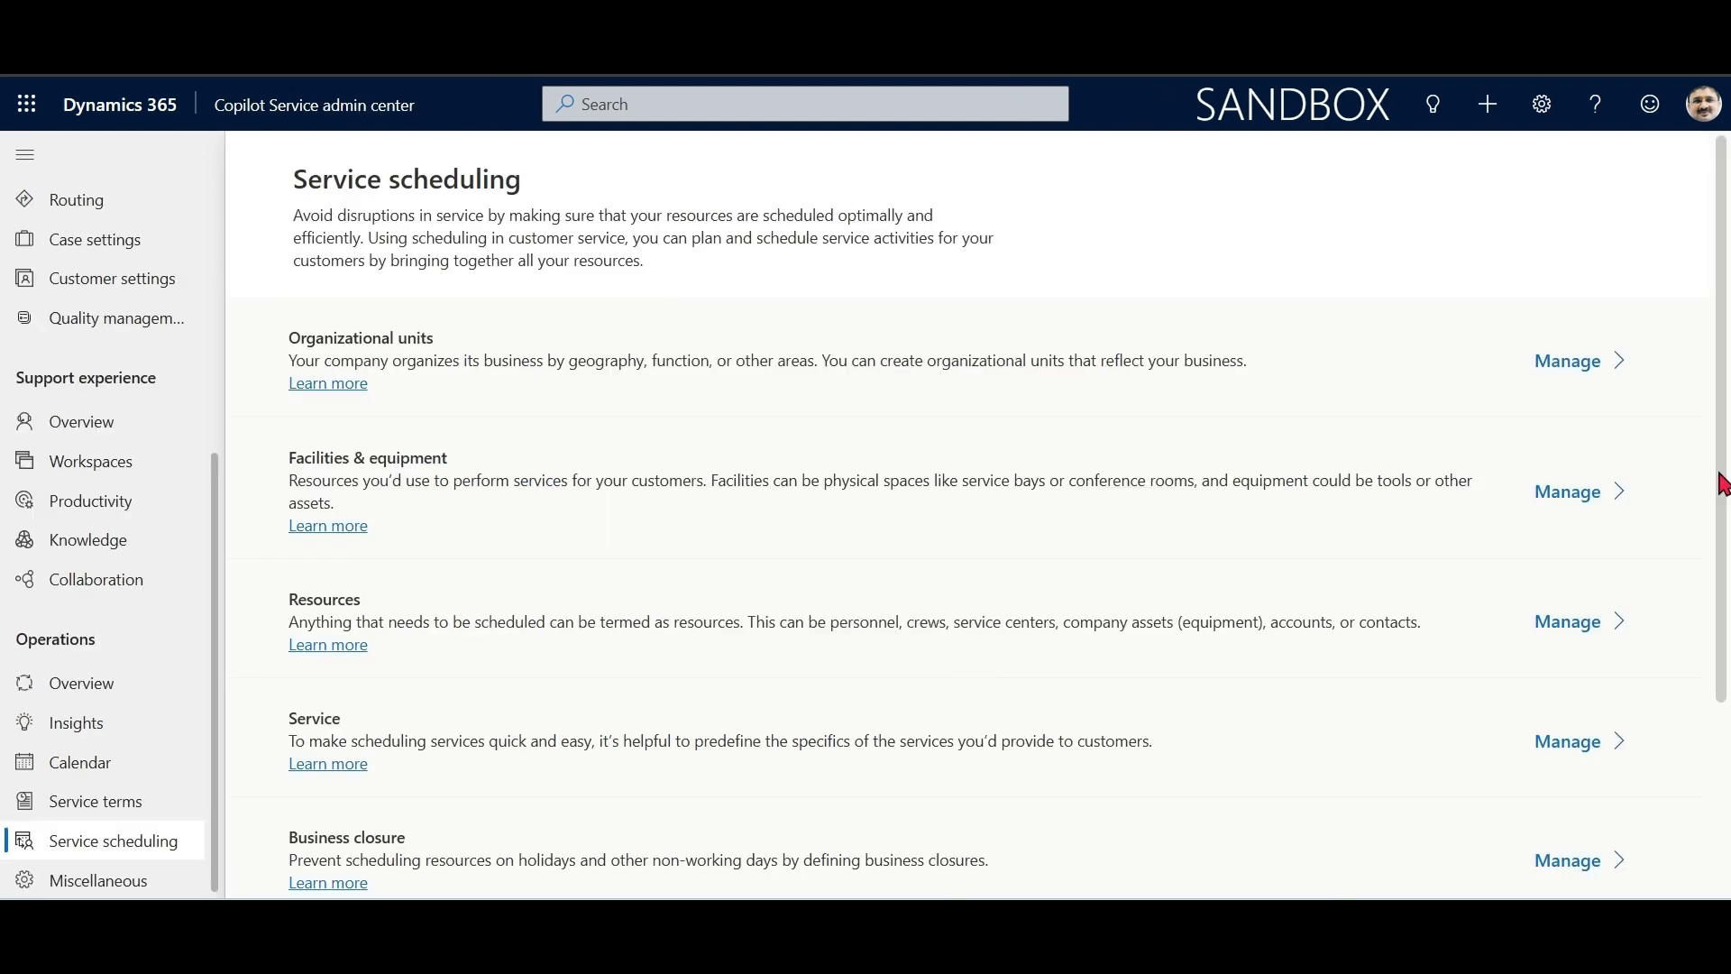
Step: In the service scheduling settings, create a fulfillment preference named FP 2 and save it
{"action": "scroll", "coordinate": [1566, 746], "scroll_direction": "down", "scroll_amount": 3}
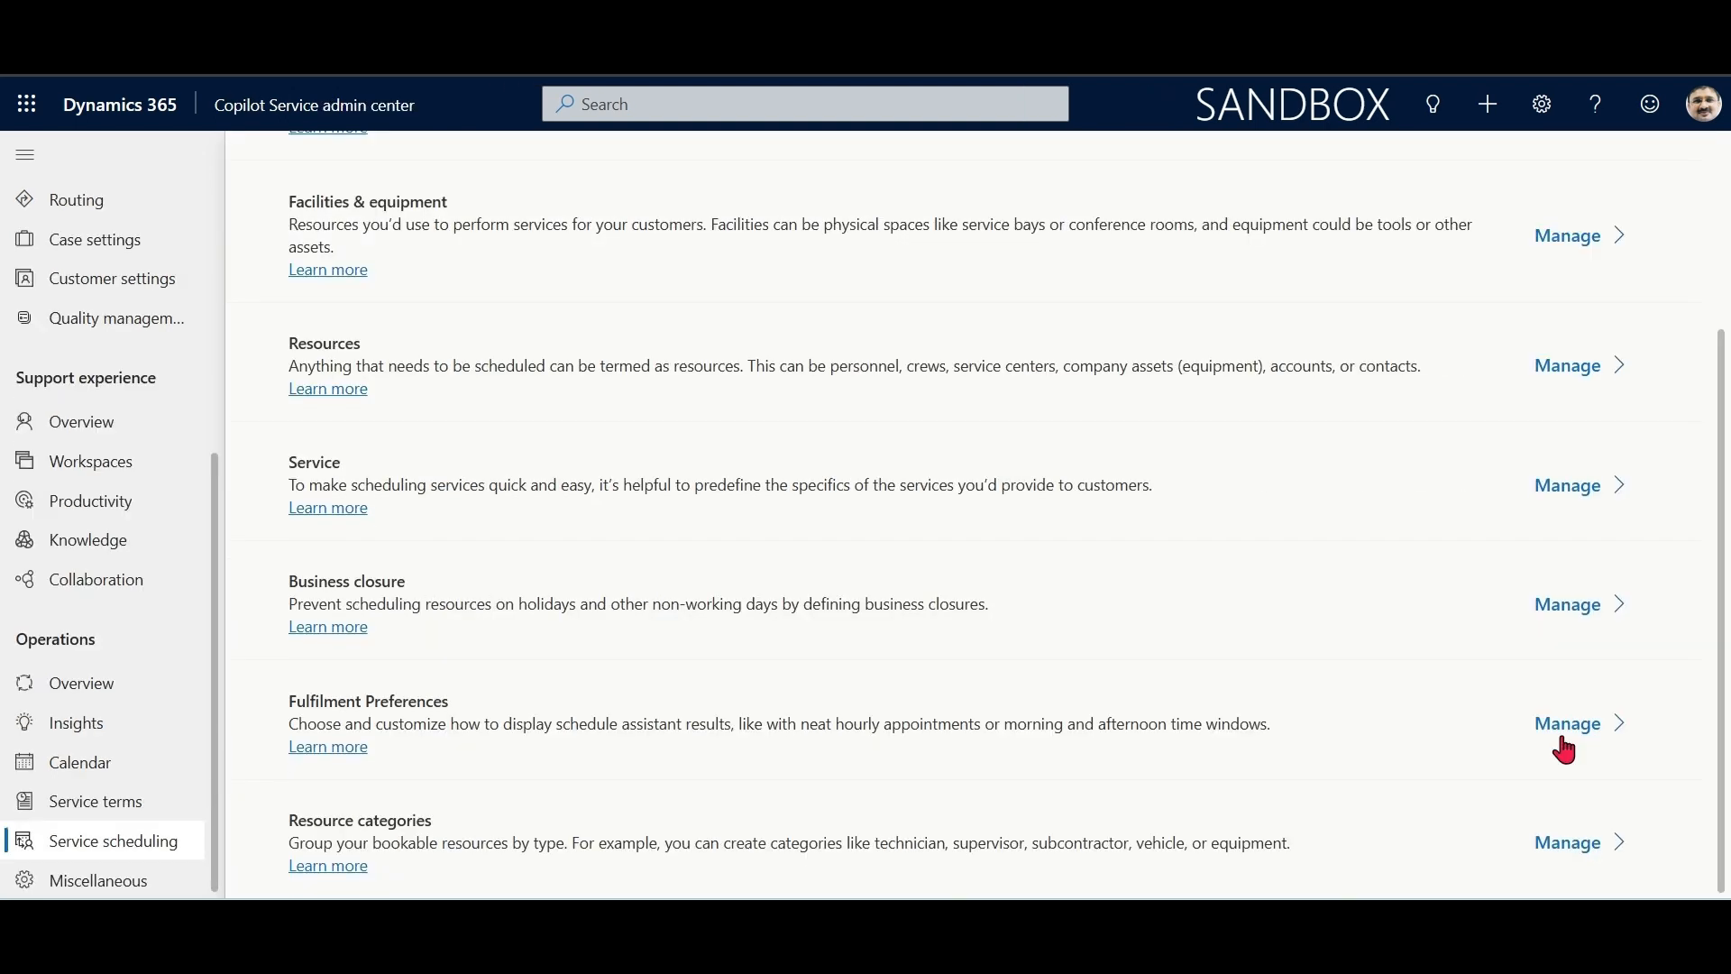
{"action": "left_click", "coordinate": [1569, 726]}
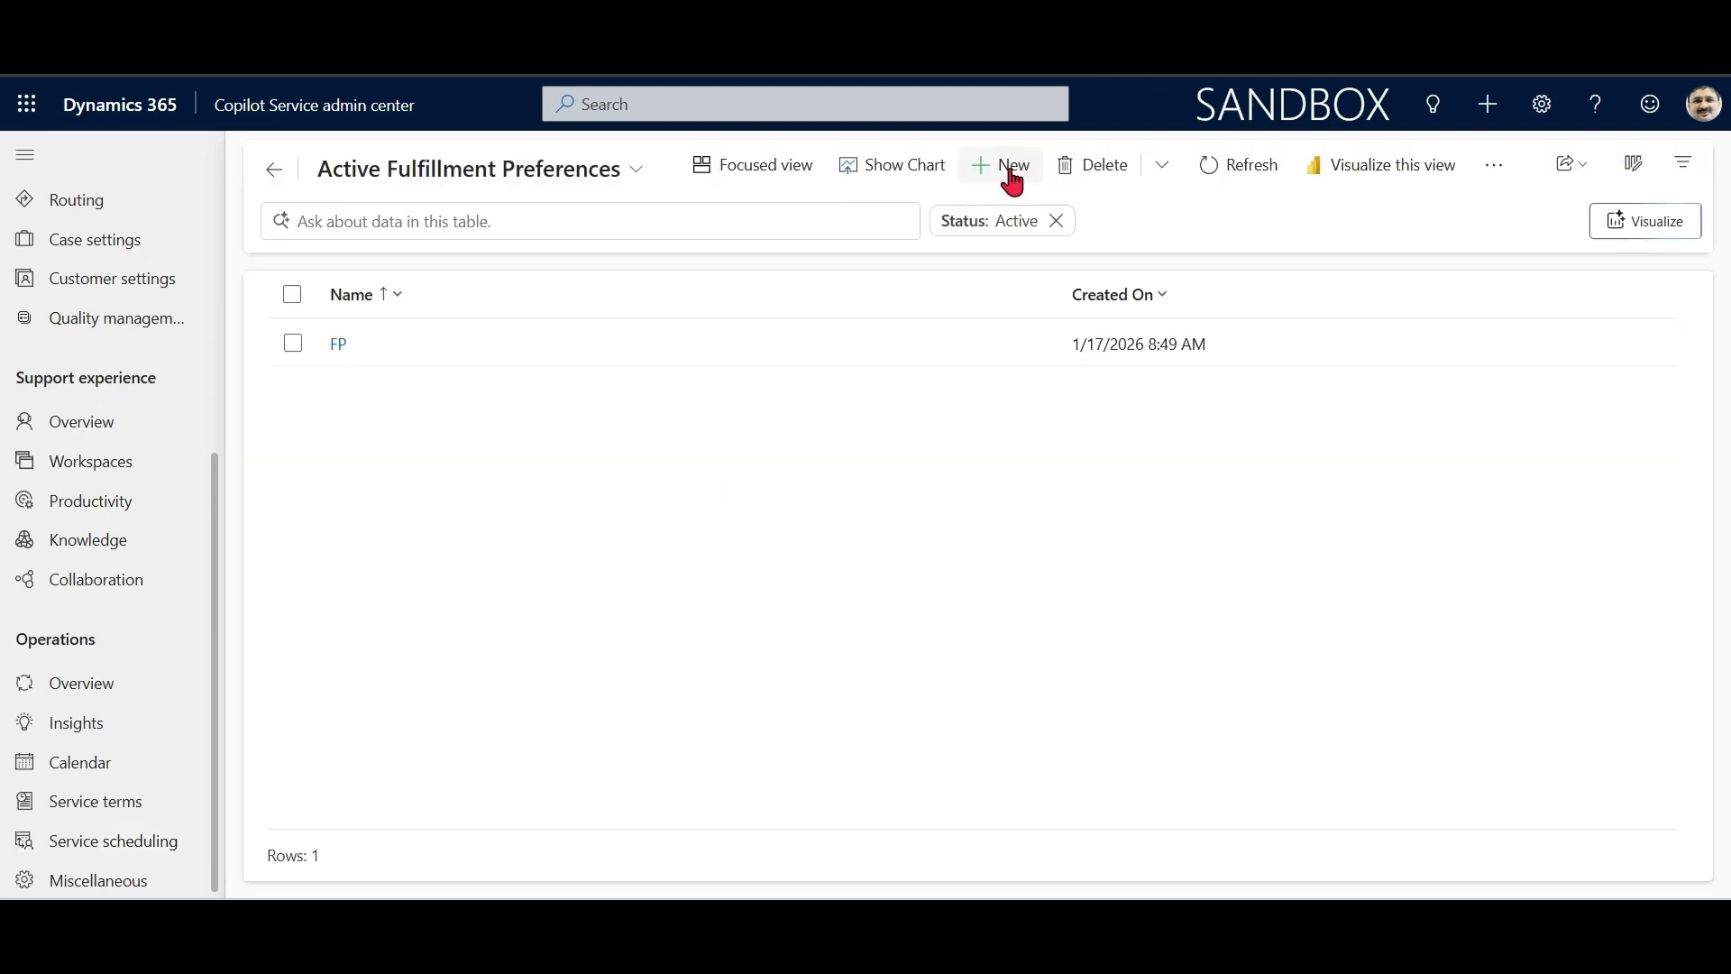
{"action": "left_click", "coordinate": [1012, 179]}
{"action": "left_click", "coordinate": [776, 479]}
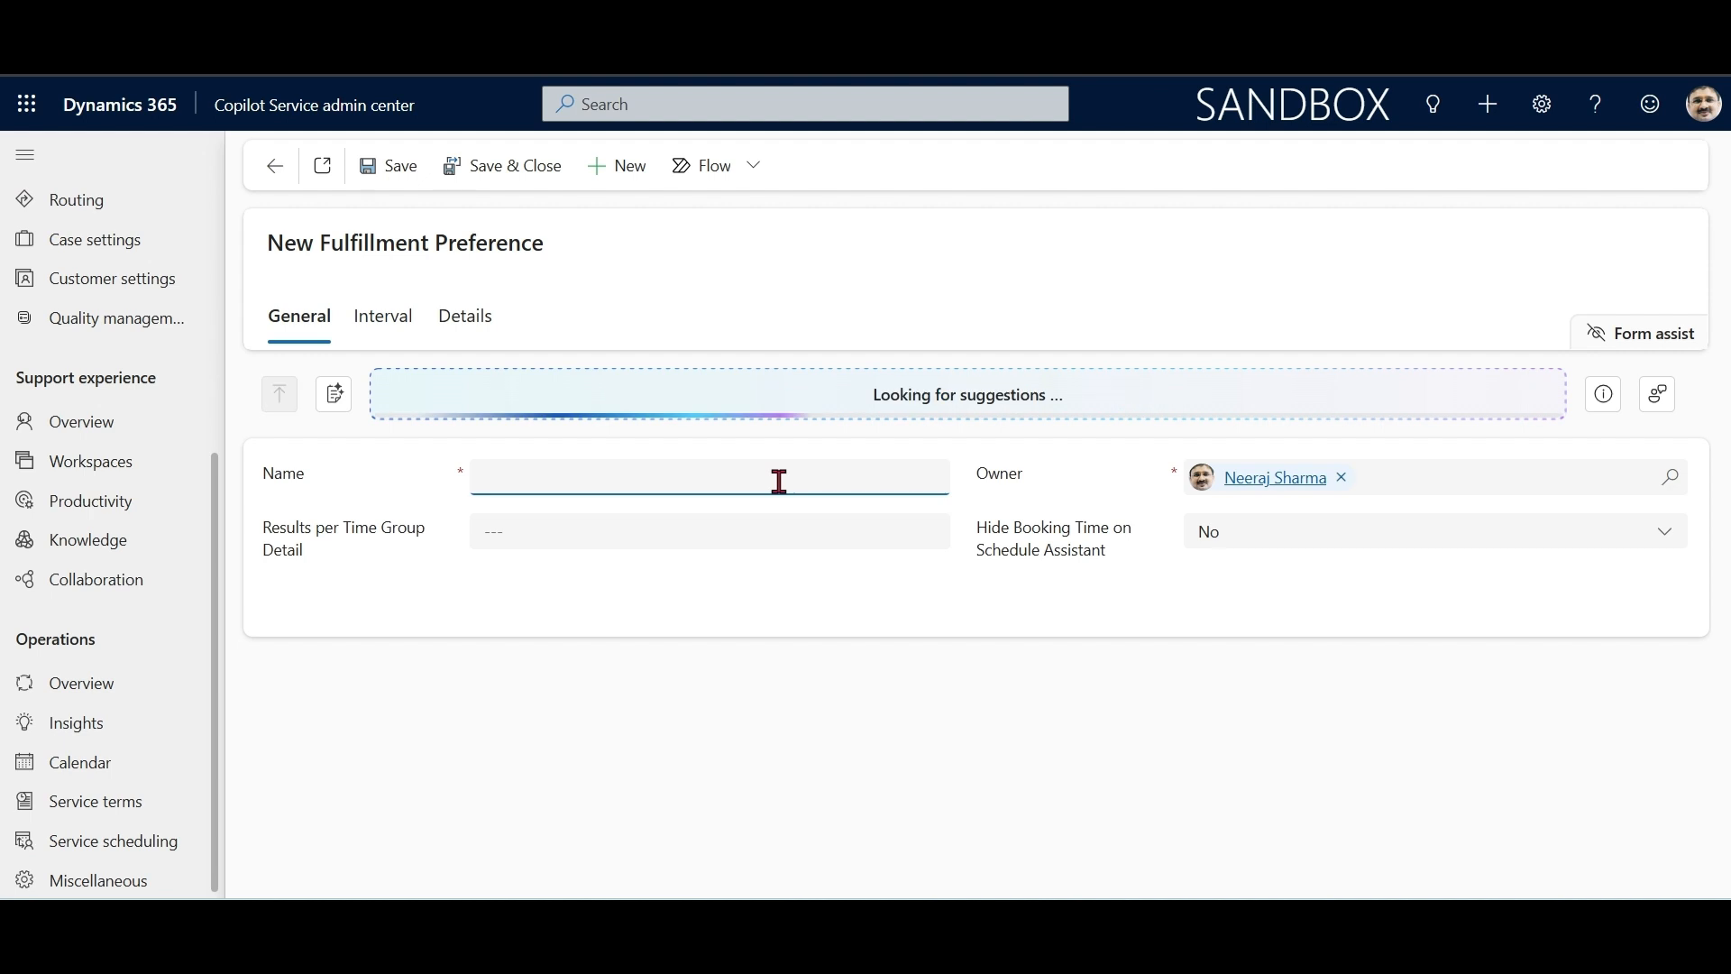
{"action": "type", "text": "FP"}
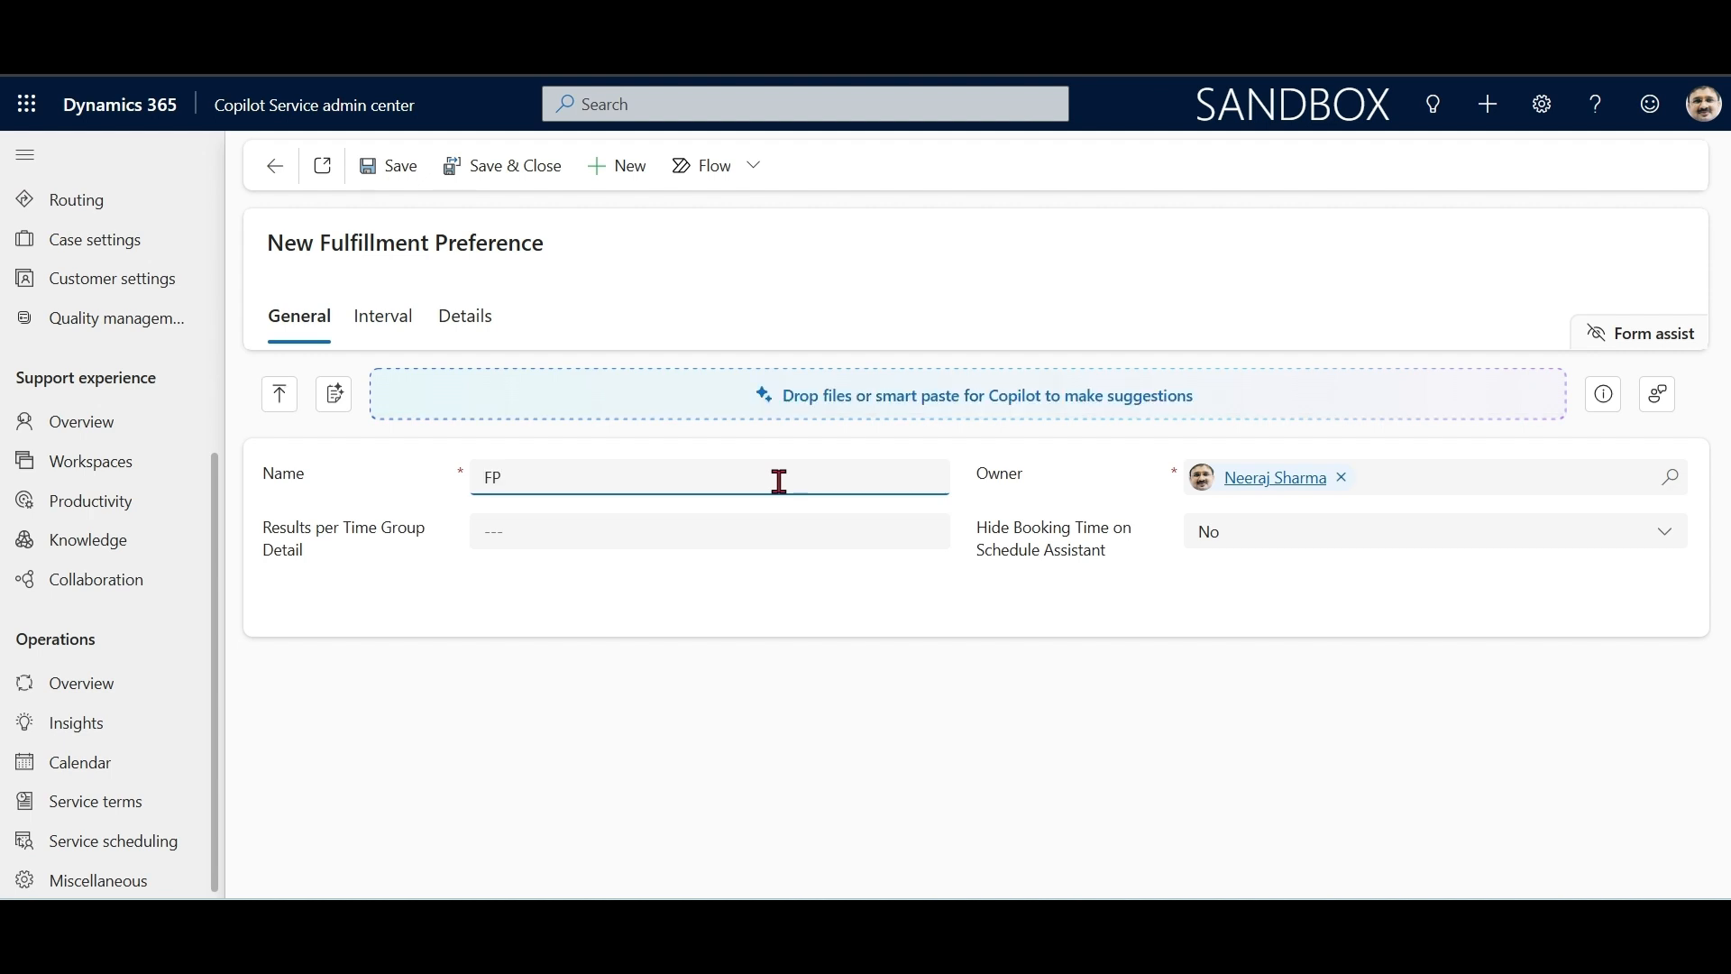
{"action": "type", "text": " 2"}
{"action": "left_click", "coordinate": [408, 178]}
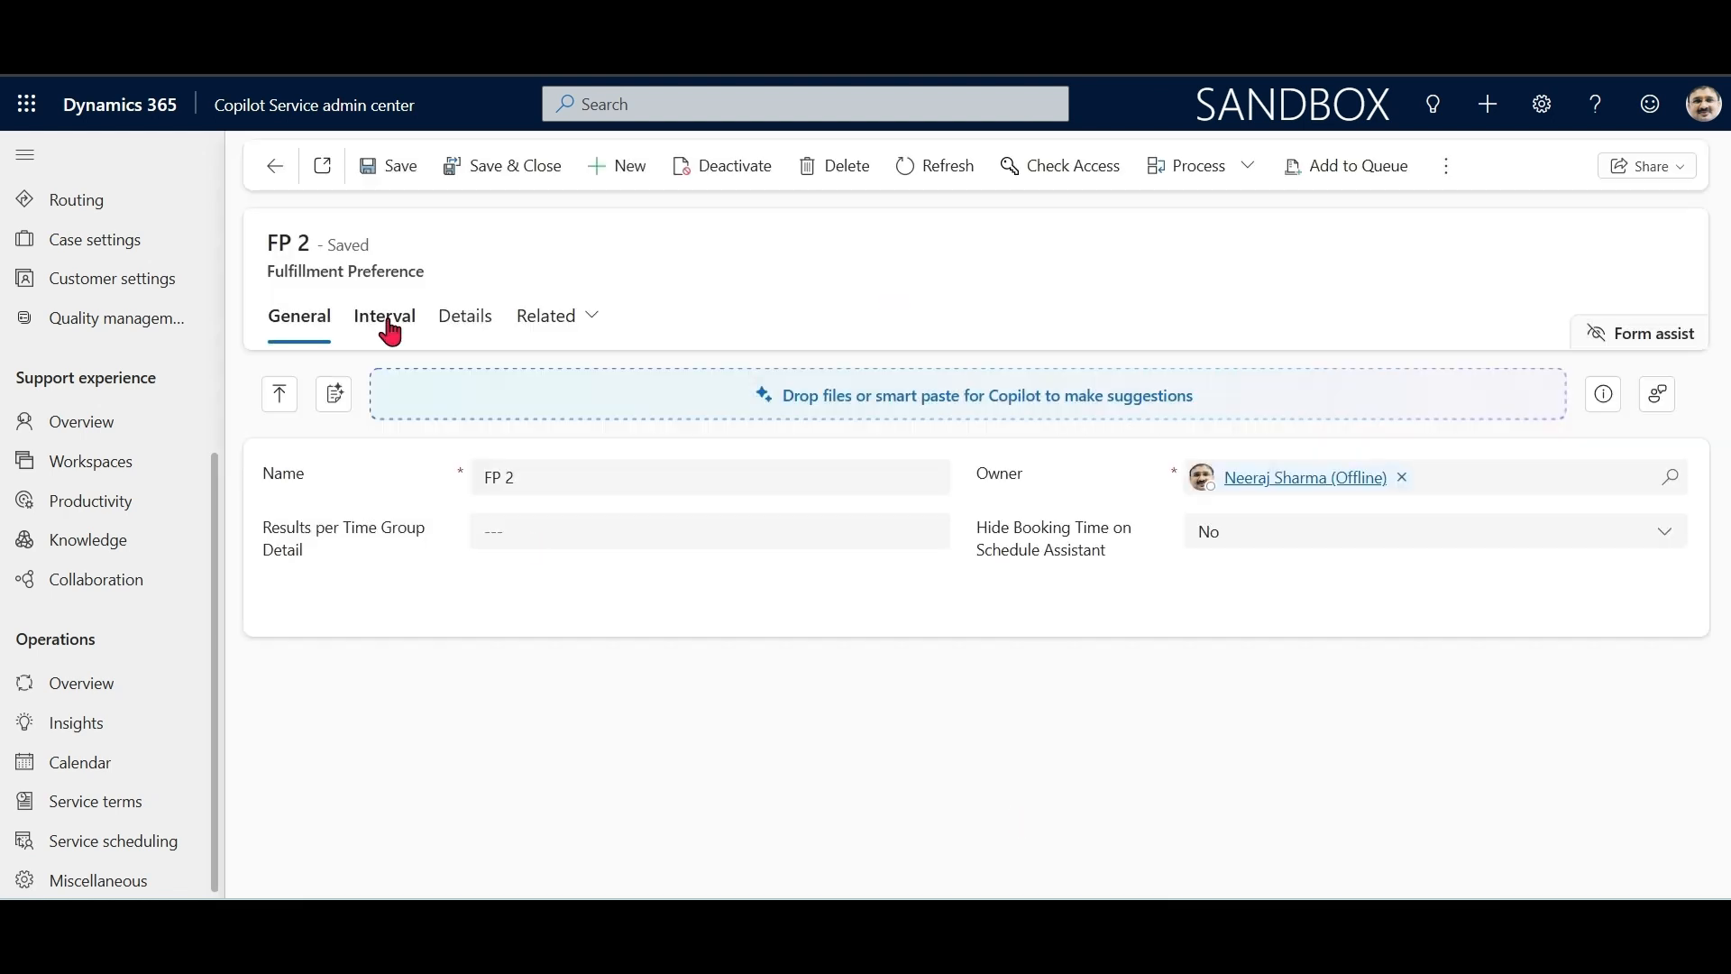
Step: Set the interval of the FP 2 fulfillment preference to 20 minutes and save the record
{"action": "left_click", "coordinate": [388, 329]}
{"action": "left_click", "coordinate": [636, 483]}
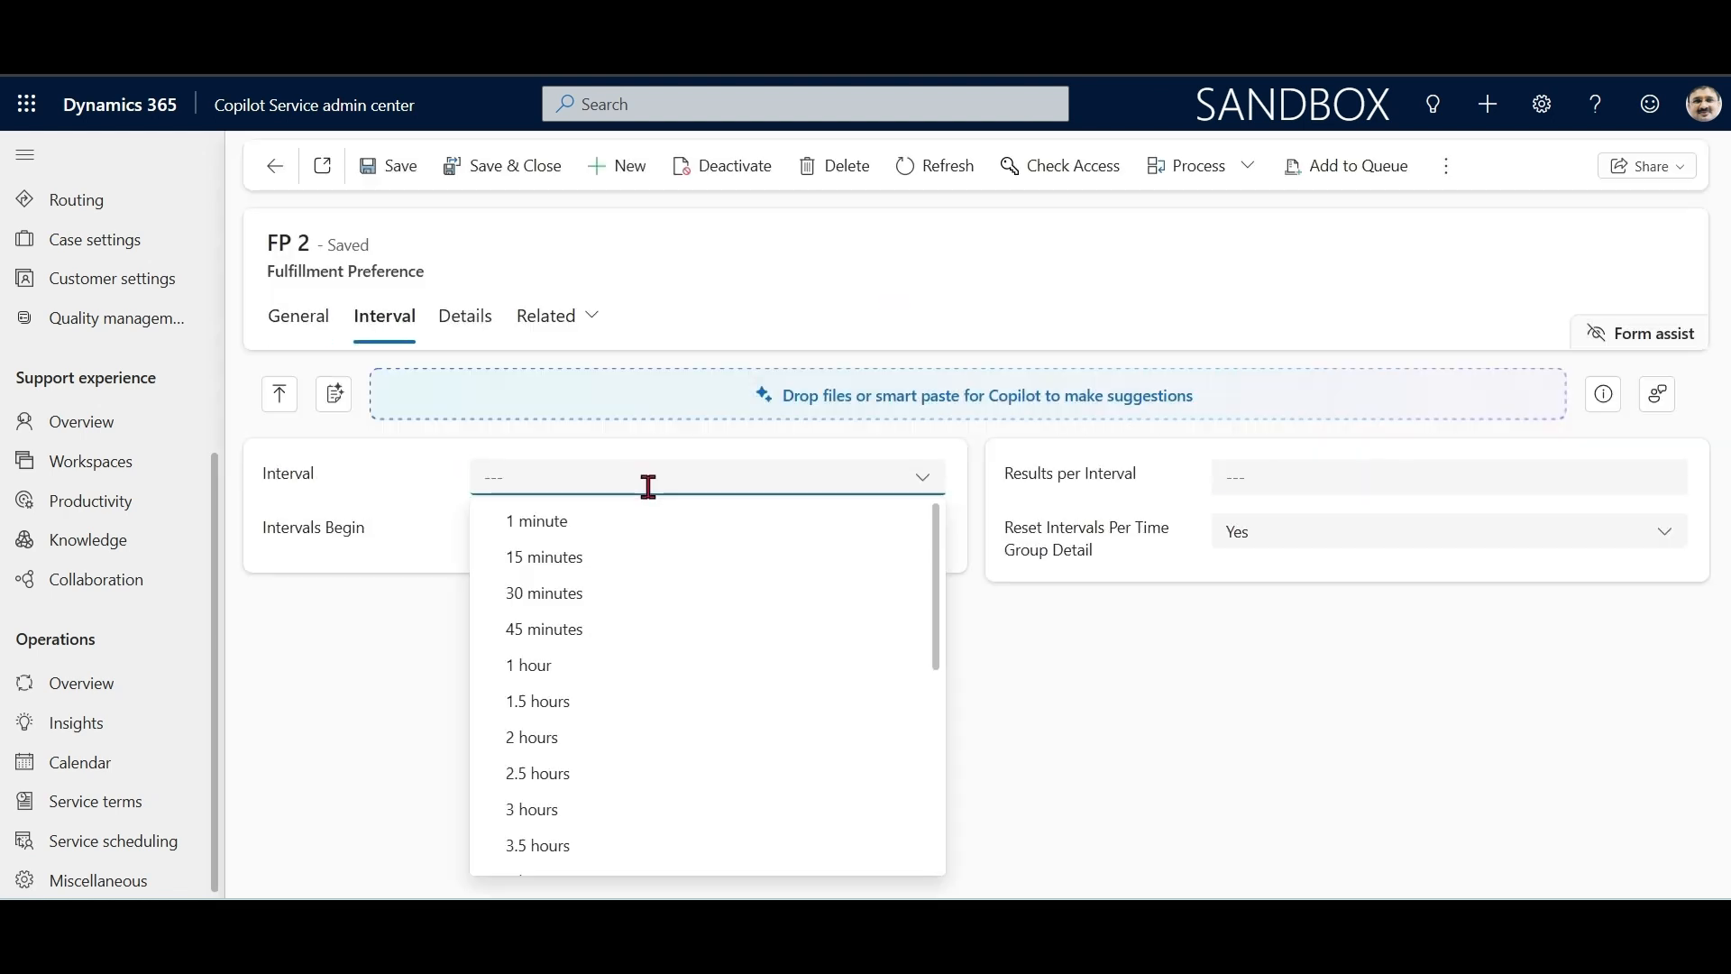
{"action": "type", "text": "20"}
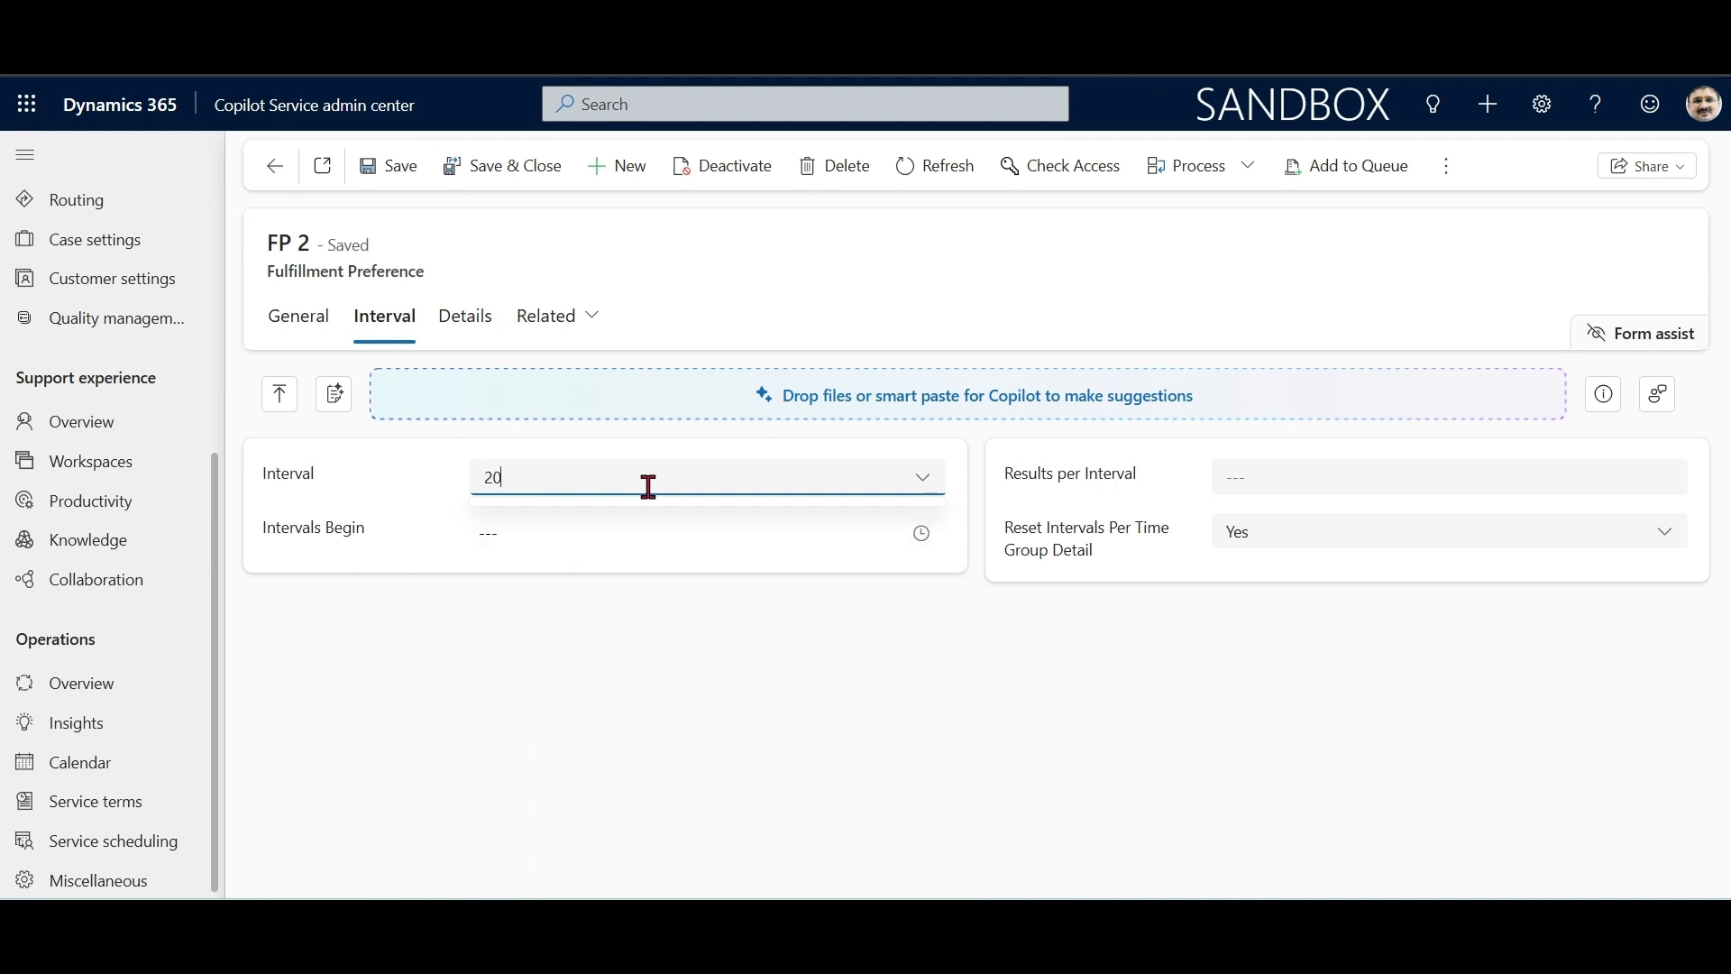
{"action": "left_click", "coordinate": [380, 167]}
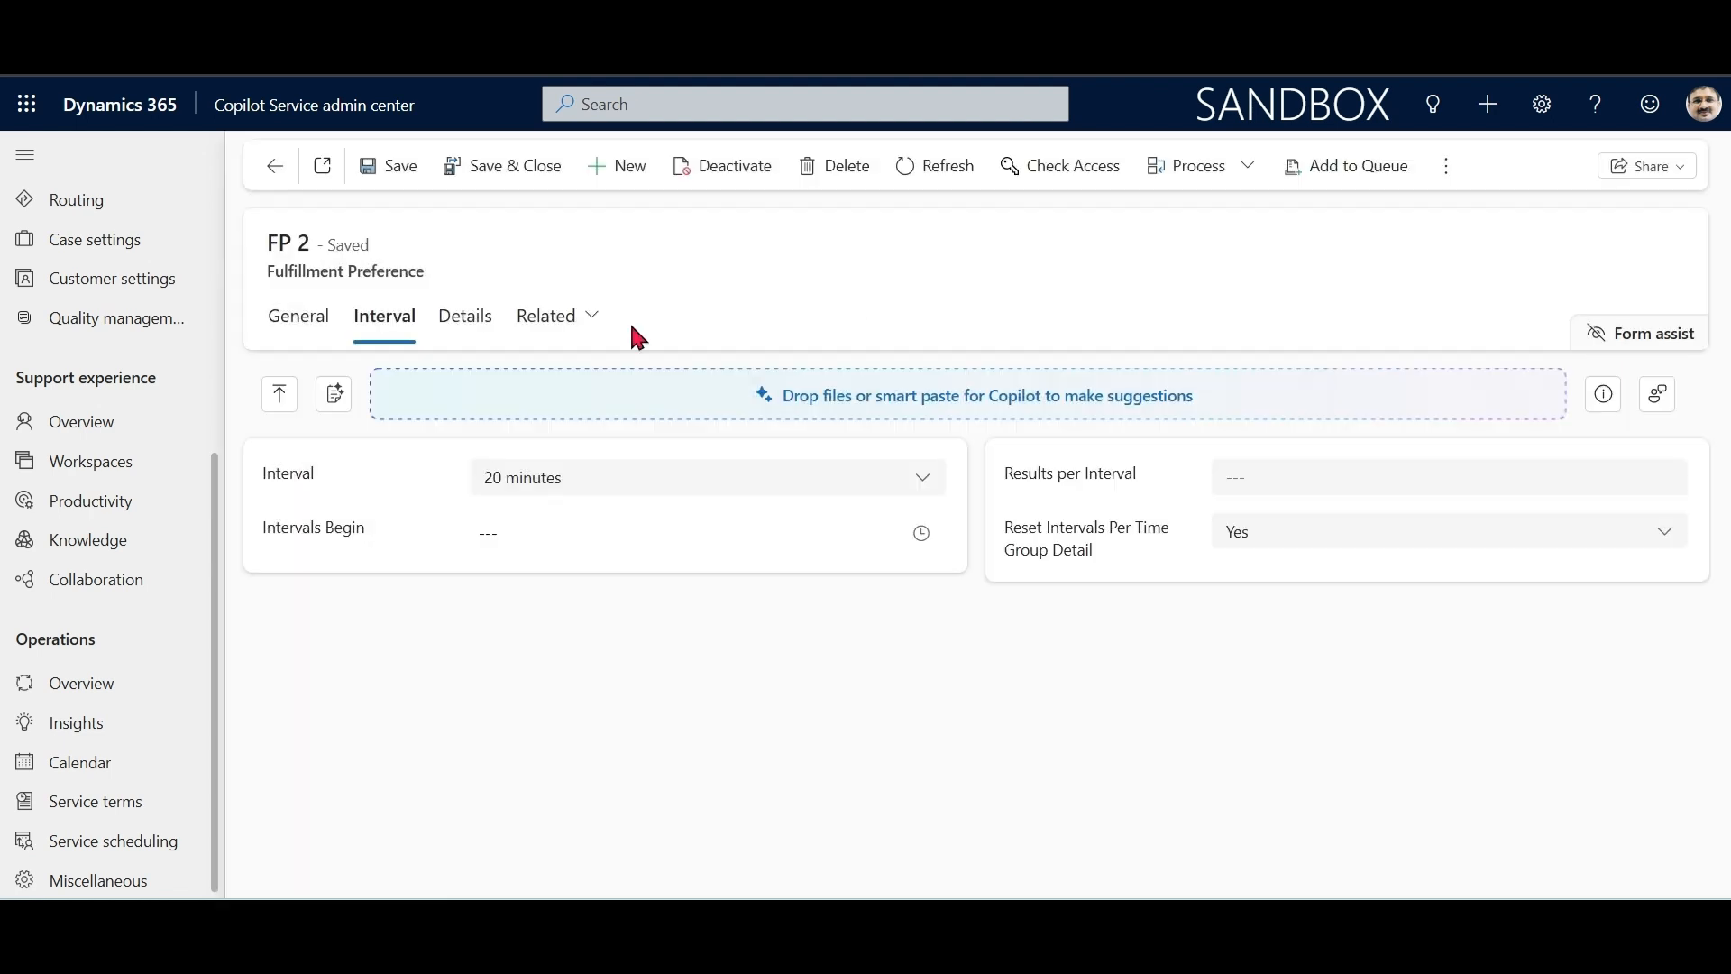
{"action": "left_click", "coordinate": [309, 326]}
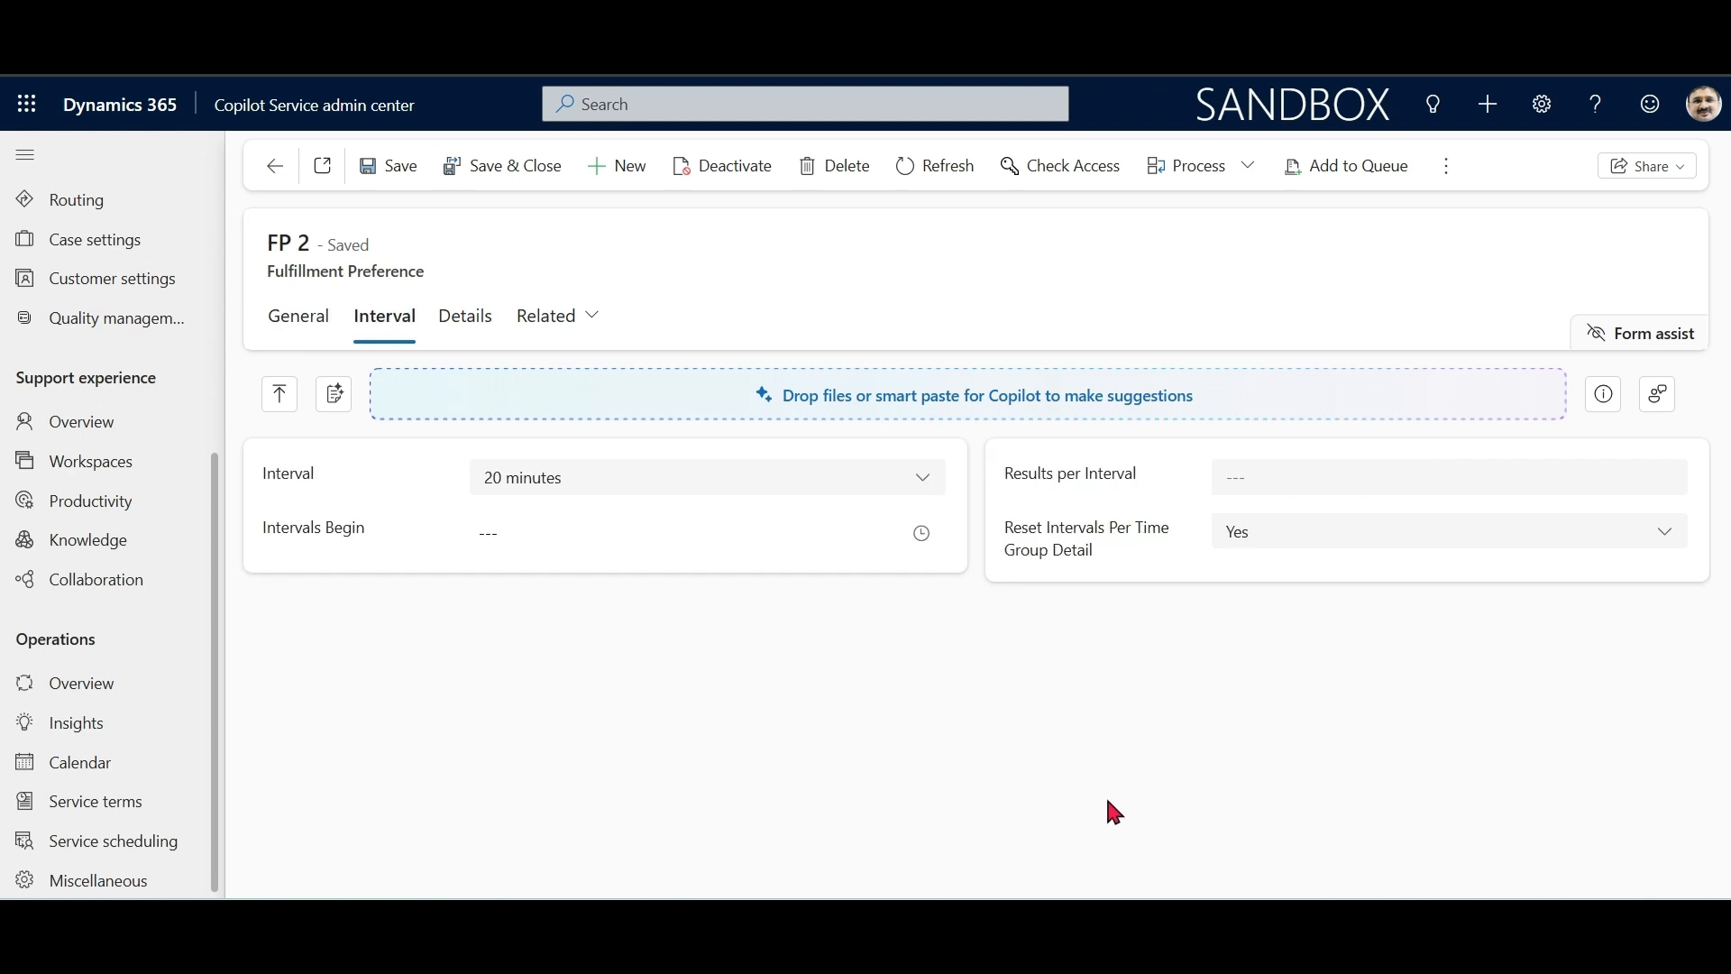
Step: Set FP 2's results per interval to 4, keep Reset Intervals Per Time Group Detail at Yes, and save and close it
{"action": "left_click", "coordinate": [1298, 475]}
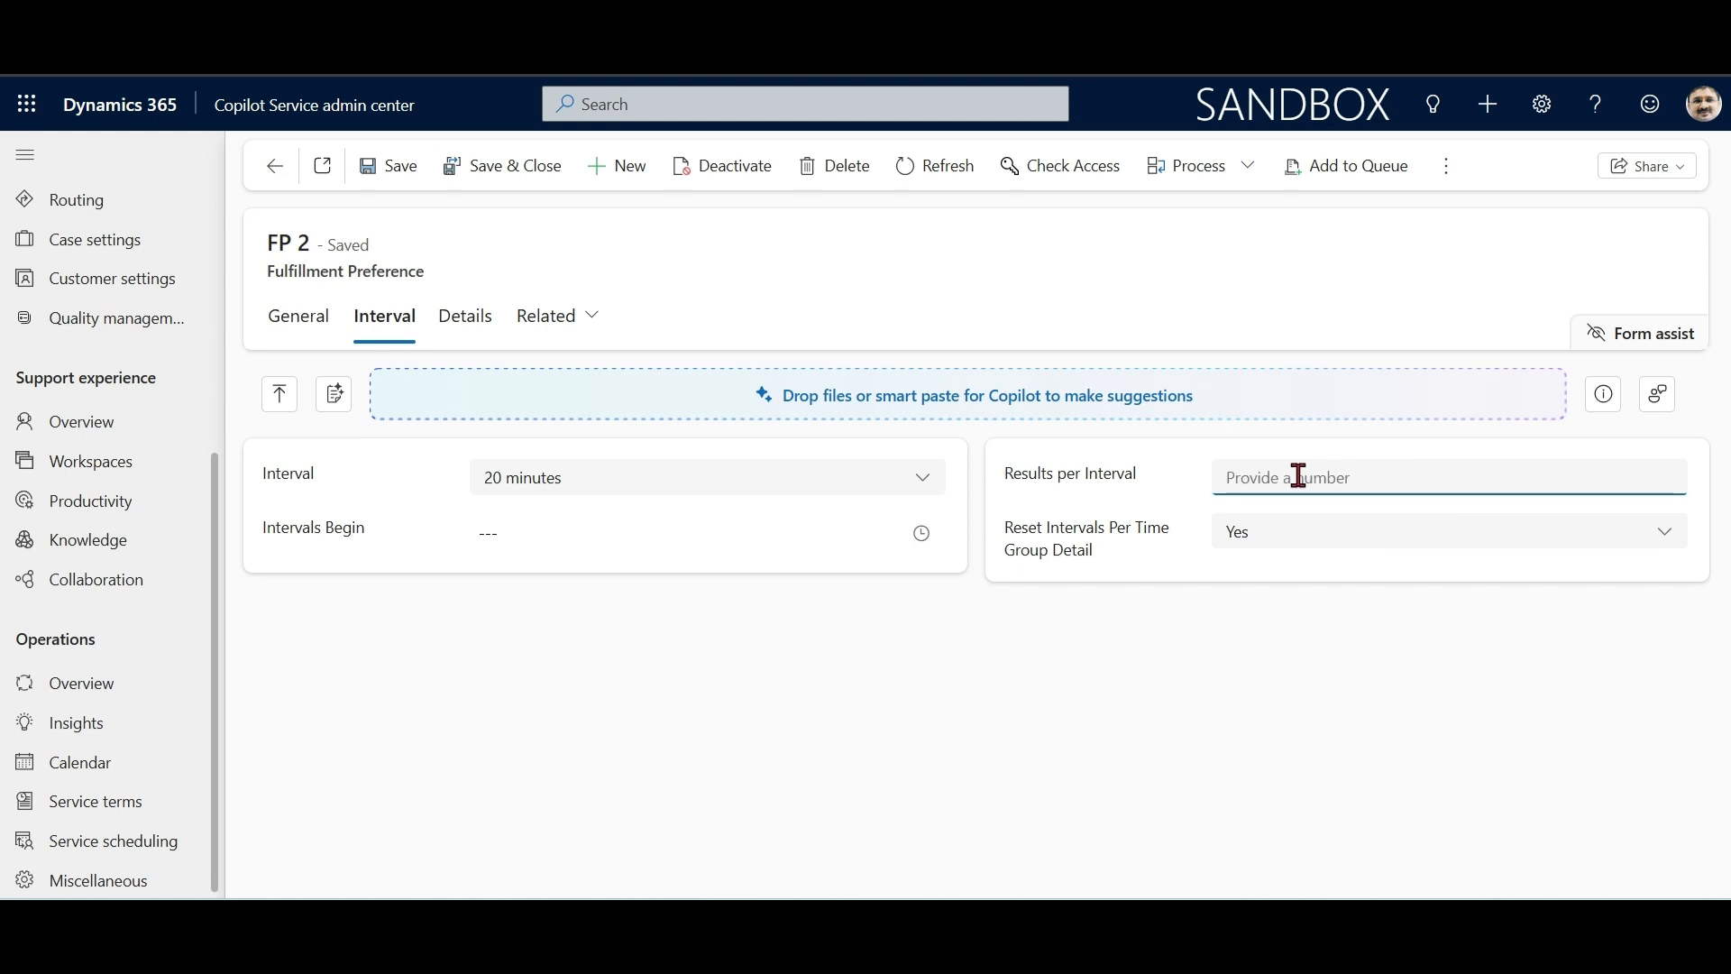
{"action": "type", "text": "4"}
{"action": "left_click", "coordinate": [1299, 532]}
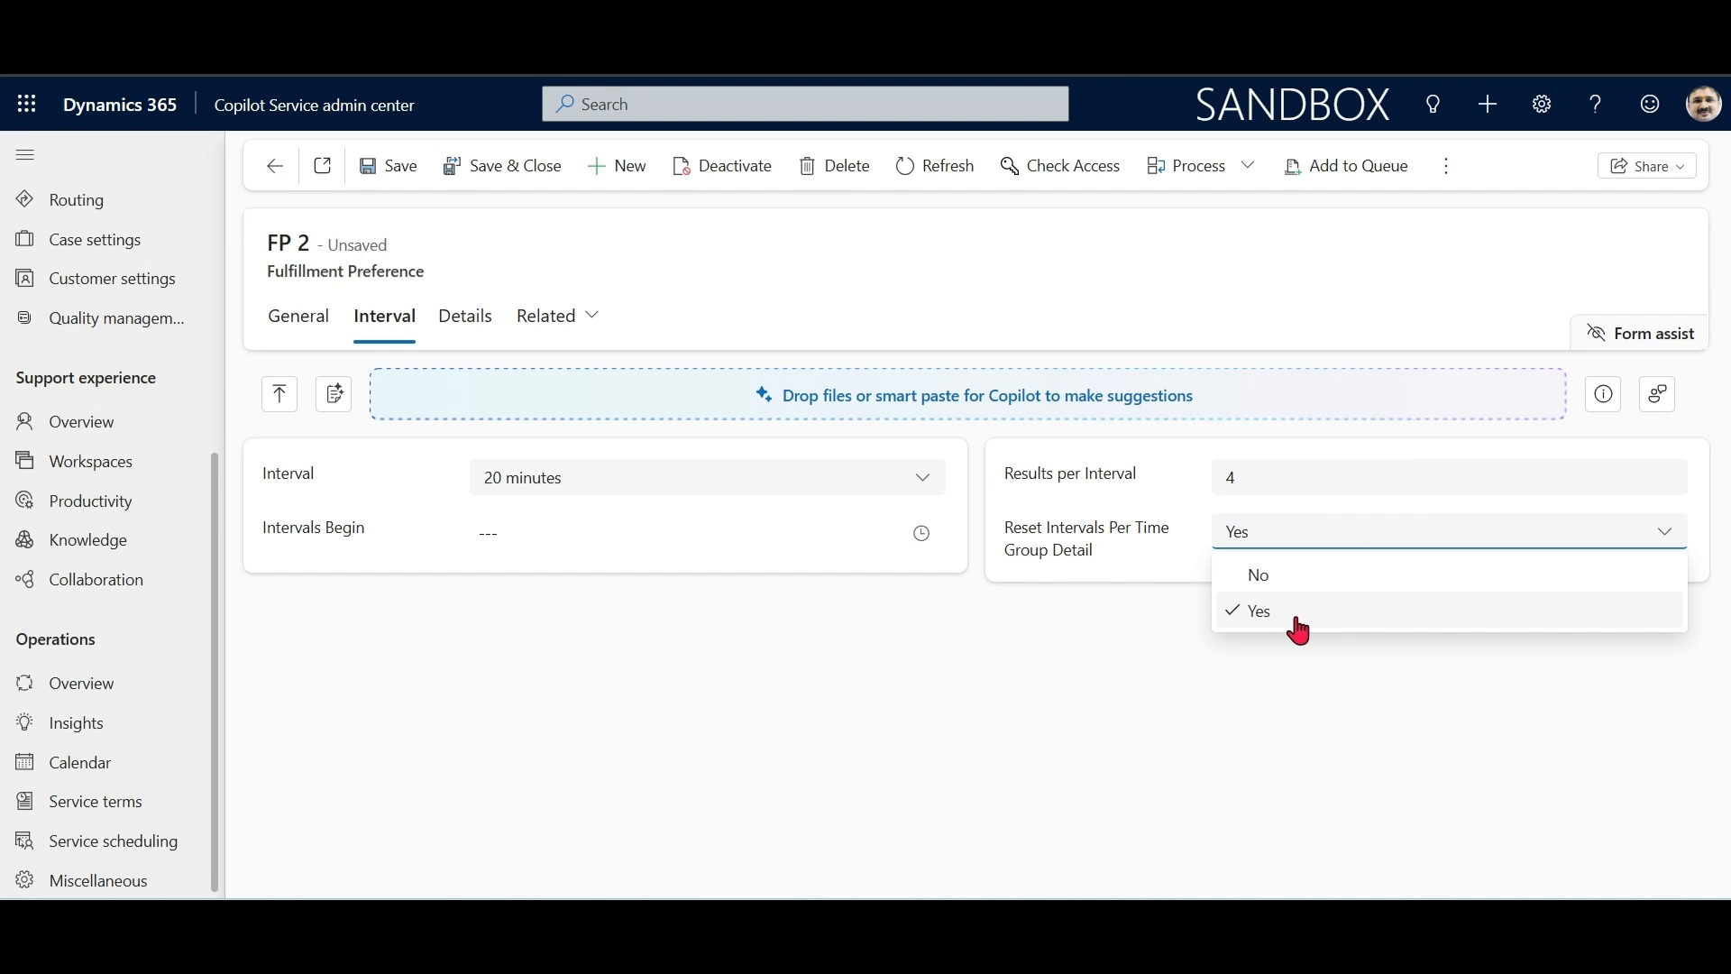
{"action": "left_click", "coordinate": [1299, 626]}
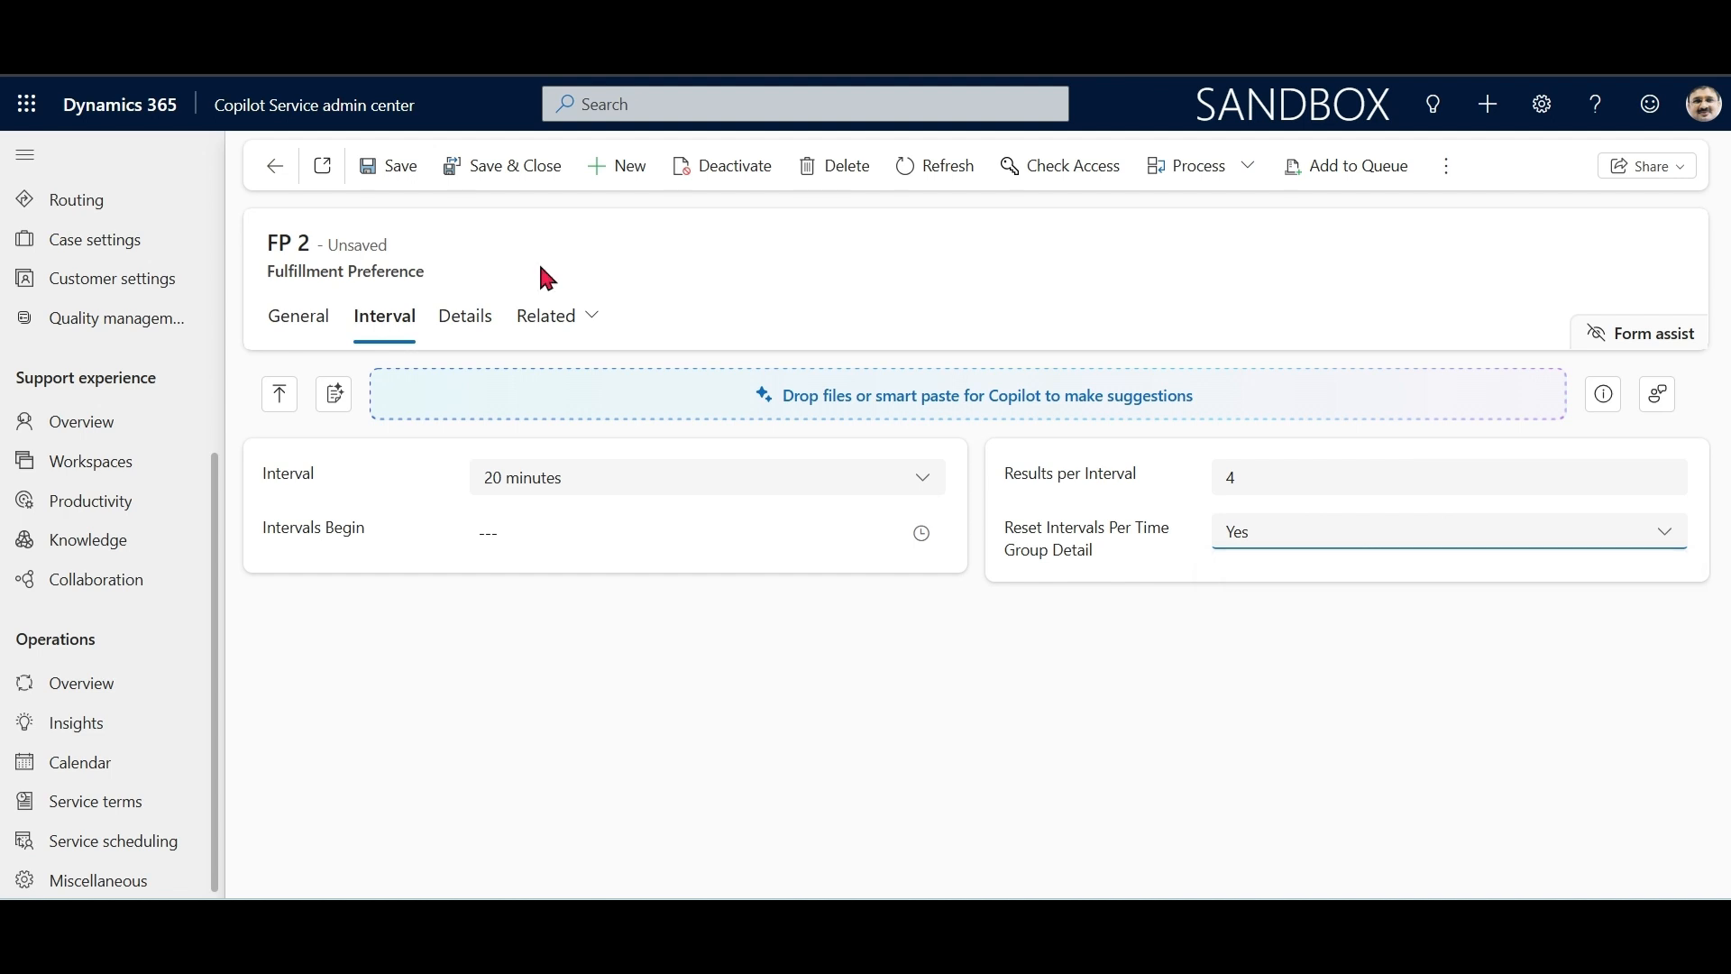
{"action": "left_click", "coordinate": [532, 173]}
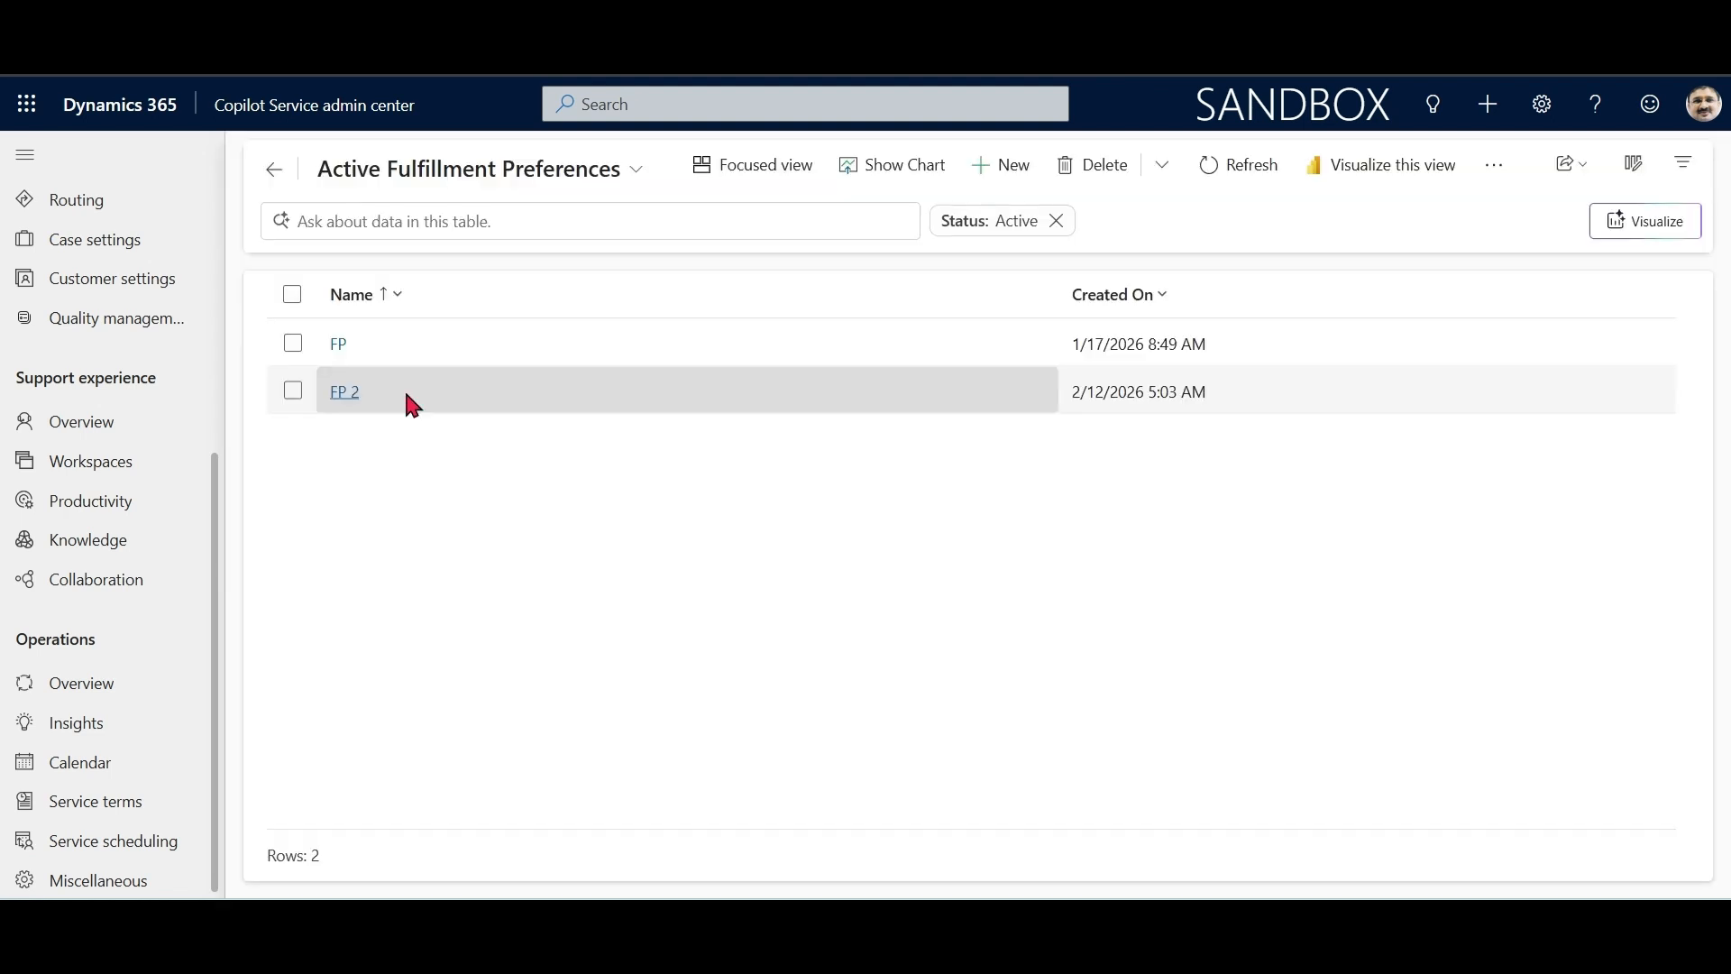
Step: In the Car Maintenance service's resource requirements, assign the FP 2 fulfillment preference to the top-level Car Maintenance group and save the service
{"action": "left_click", "coordinate": [344, 391]}
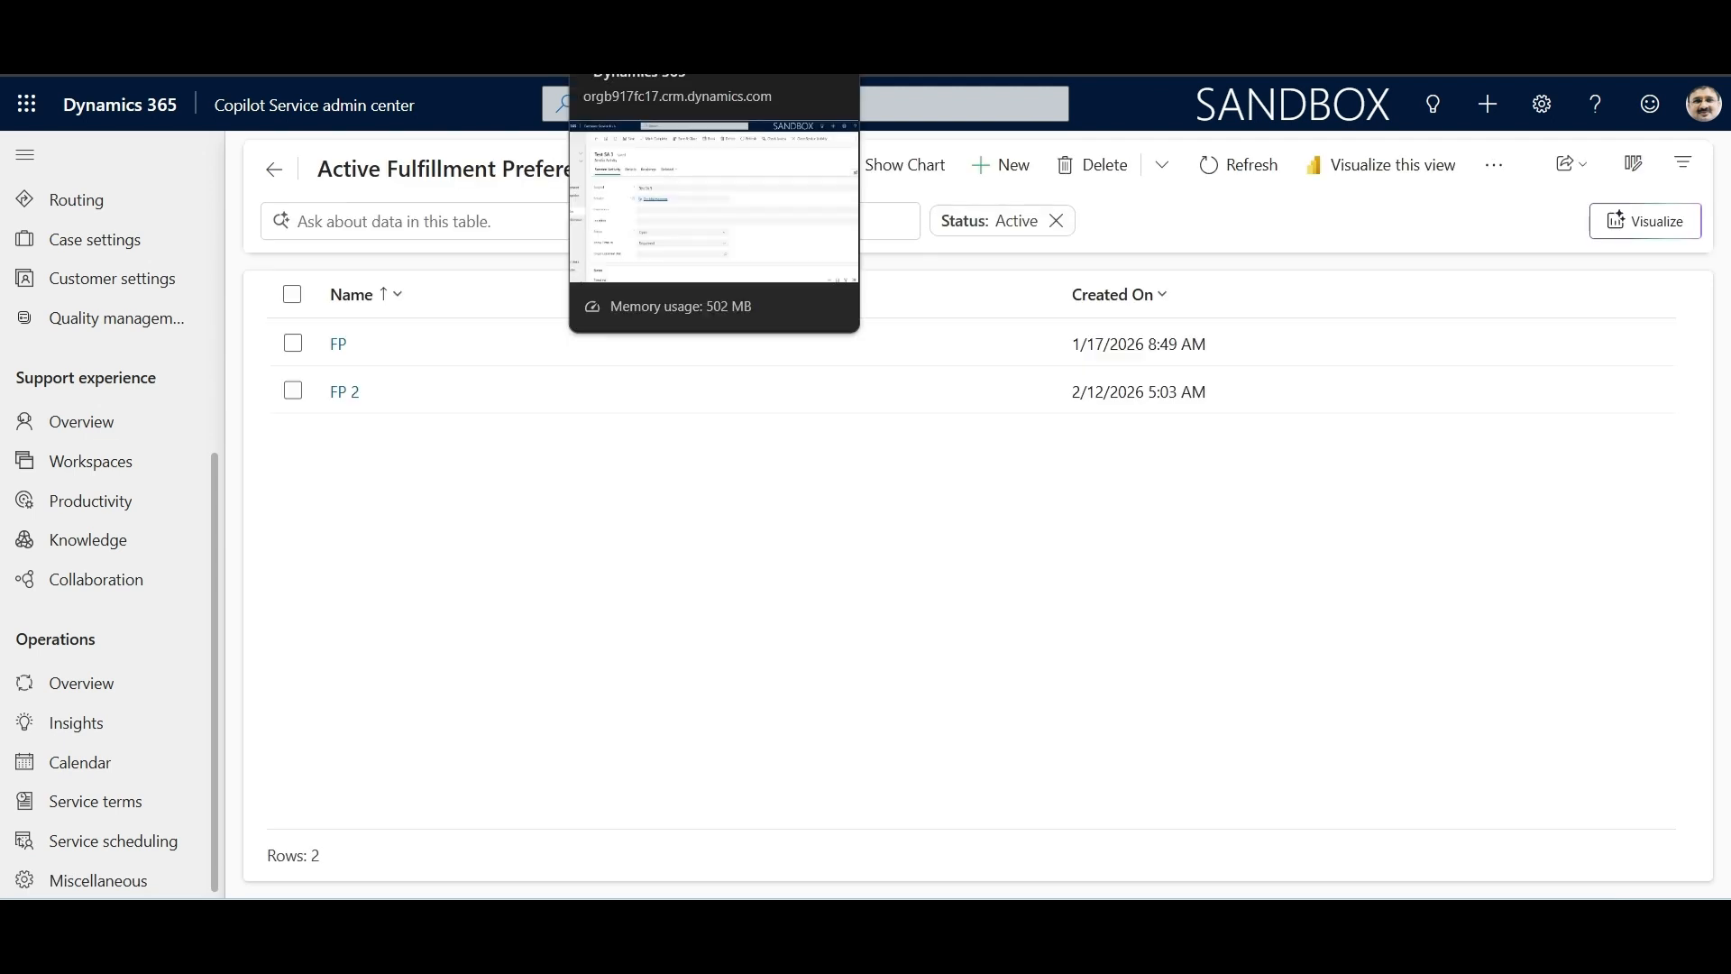
{"action": "left_click", "coordinate": [379, 20]}
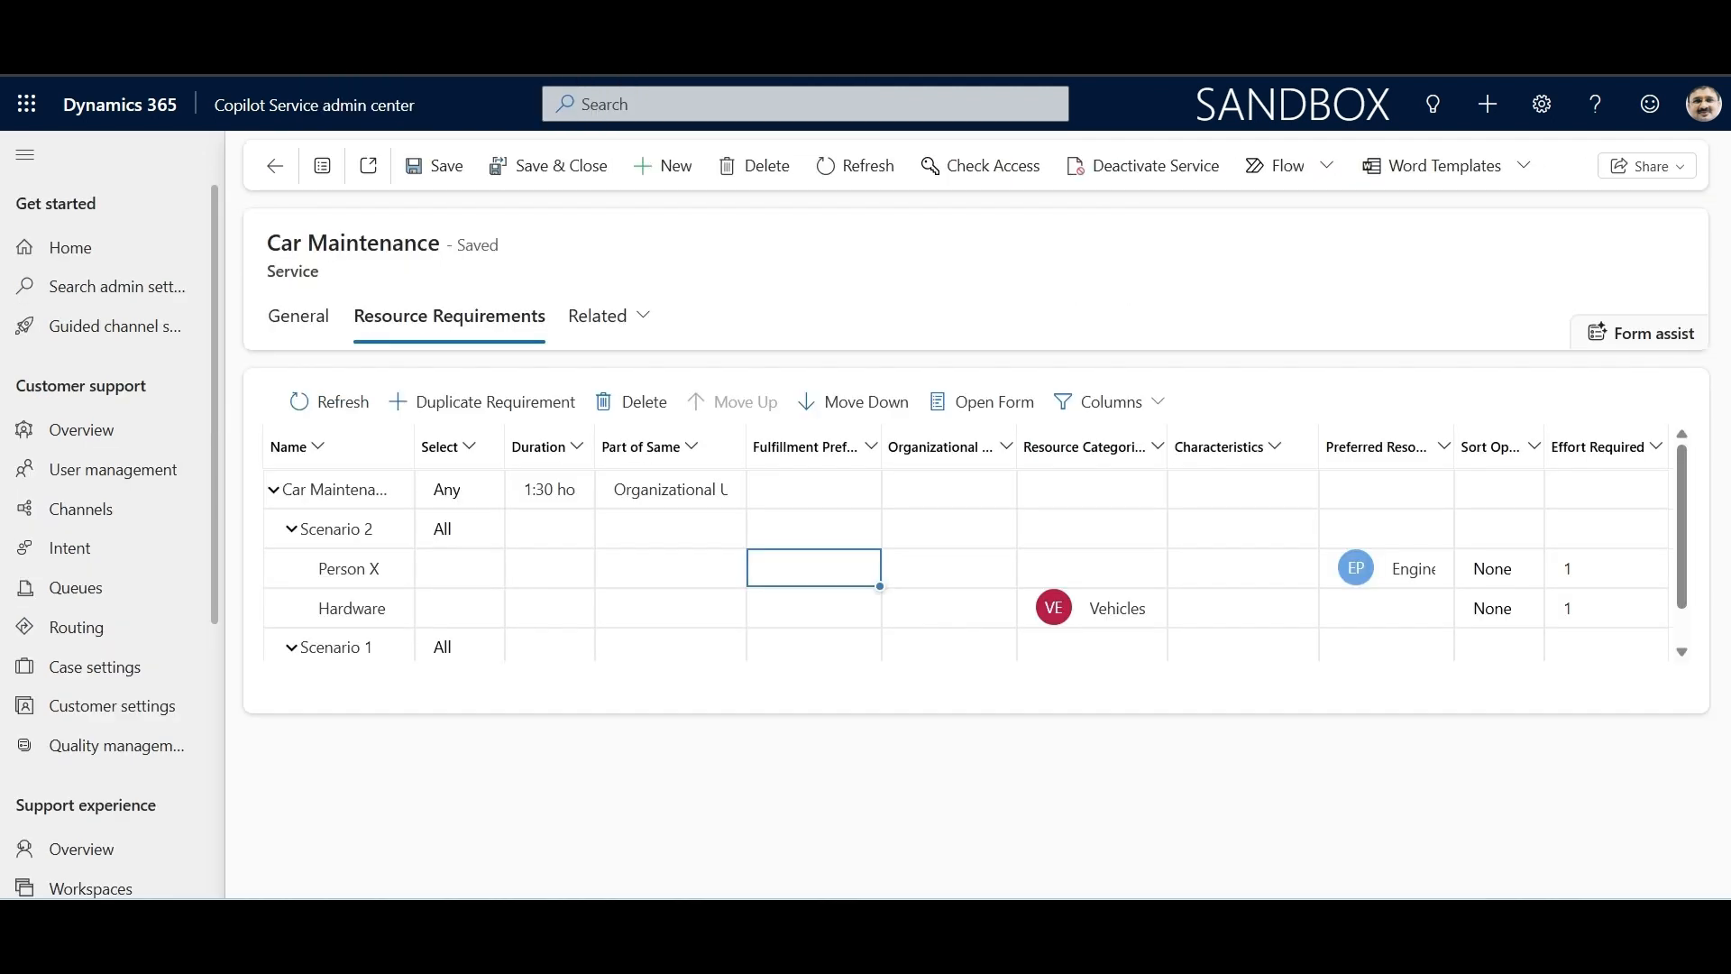
{"action": "left_click", "coordinate": [858, 489]}
{"action": "left_click", "coordinate": [855, 489]}
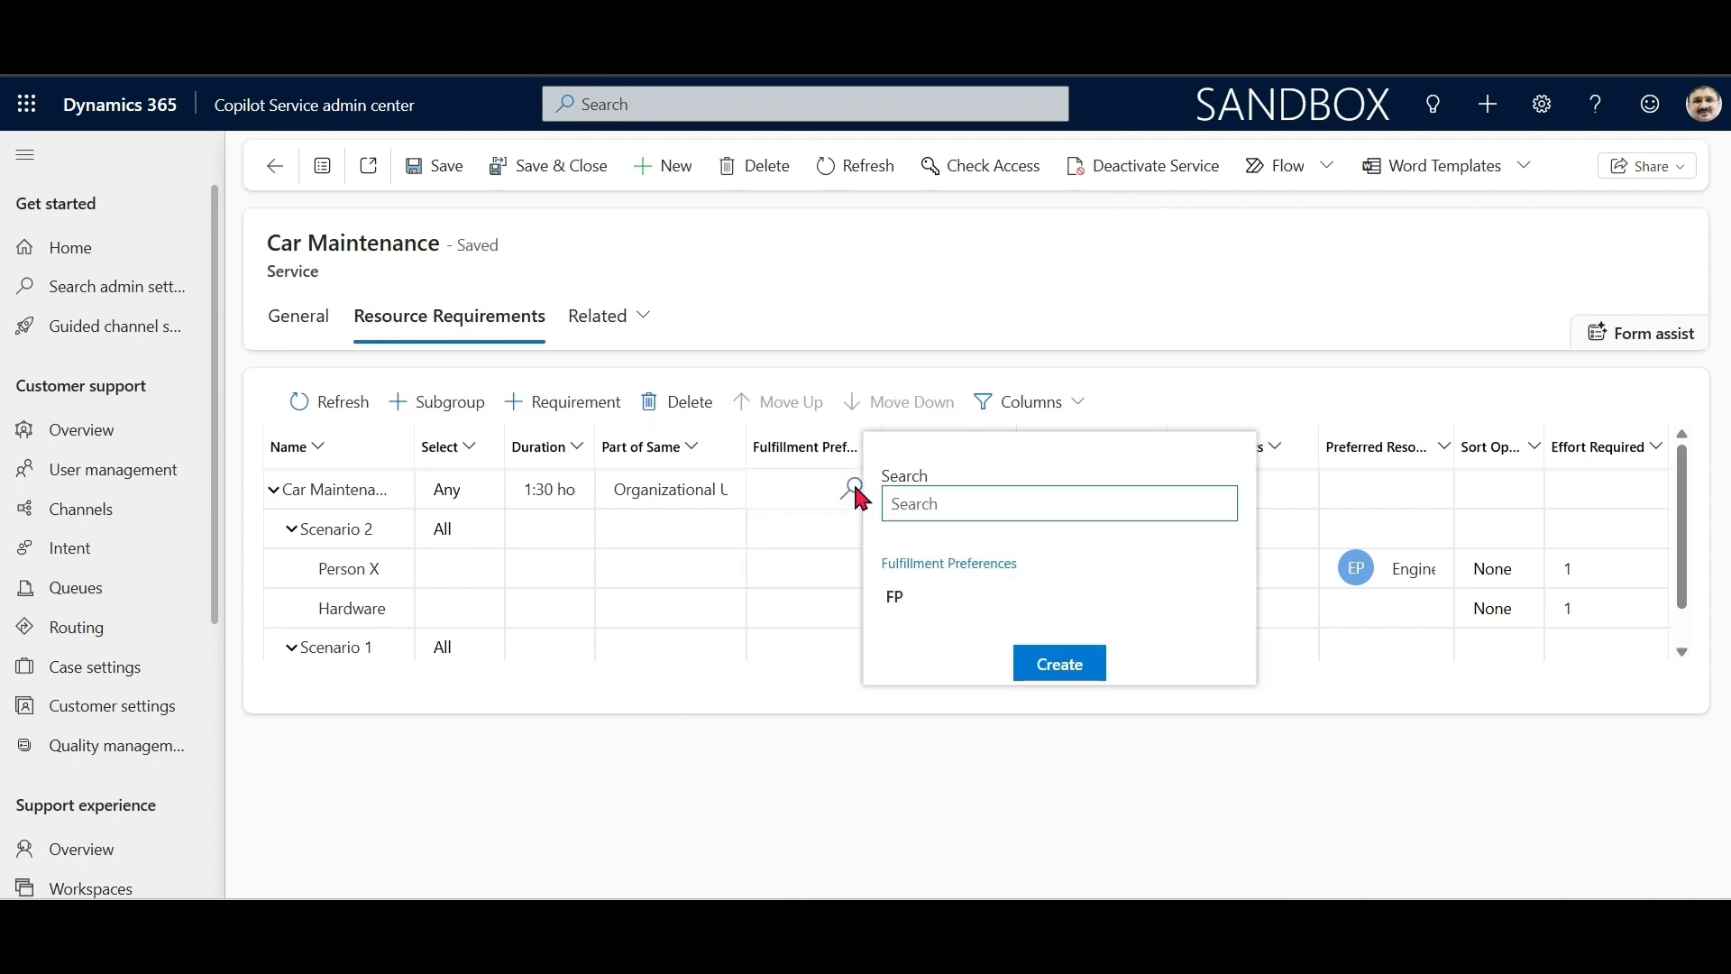
{"action": "type", "text": "fp"}
{"action": "left_click", "coordinate": [1215, 511]}
{"action": "left_click", "coordinate": [857, 491]}
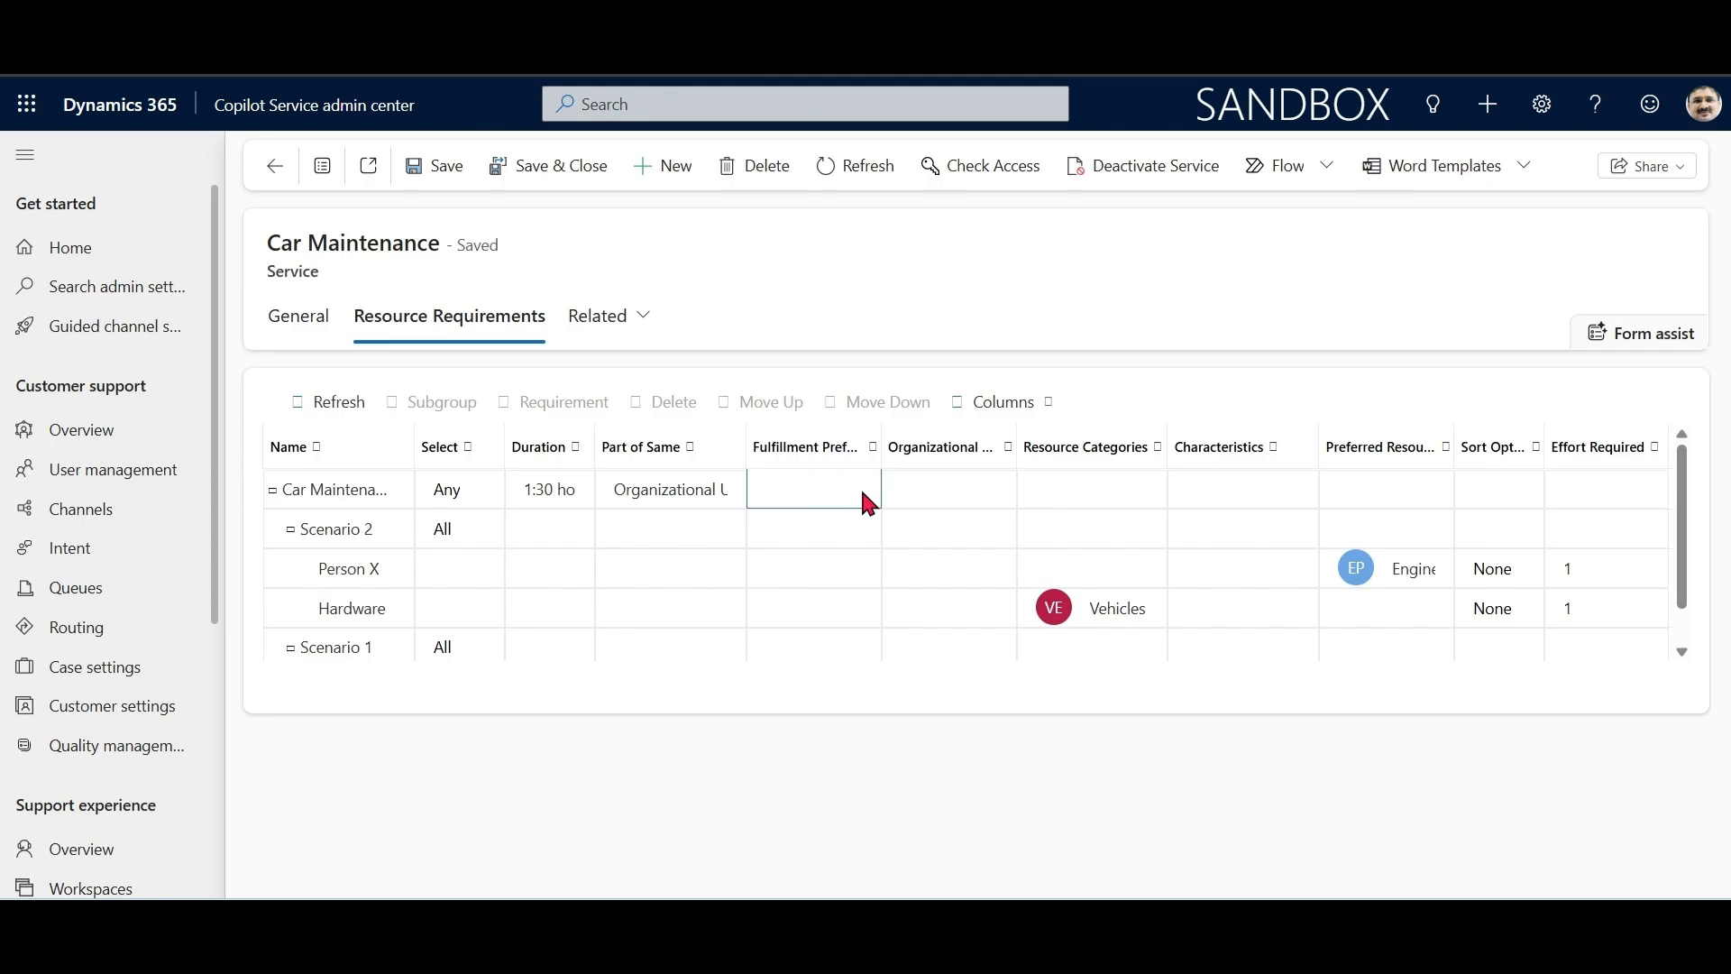
{"action": "left_click", "coordinate": [858, 491]}
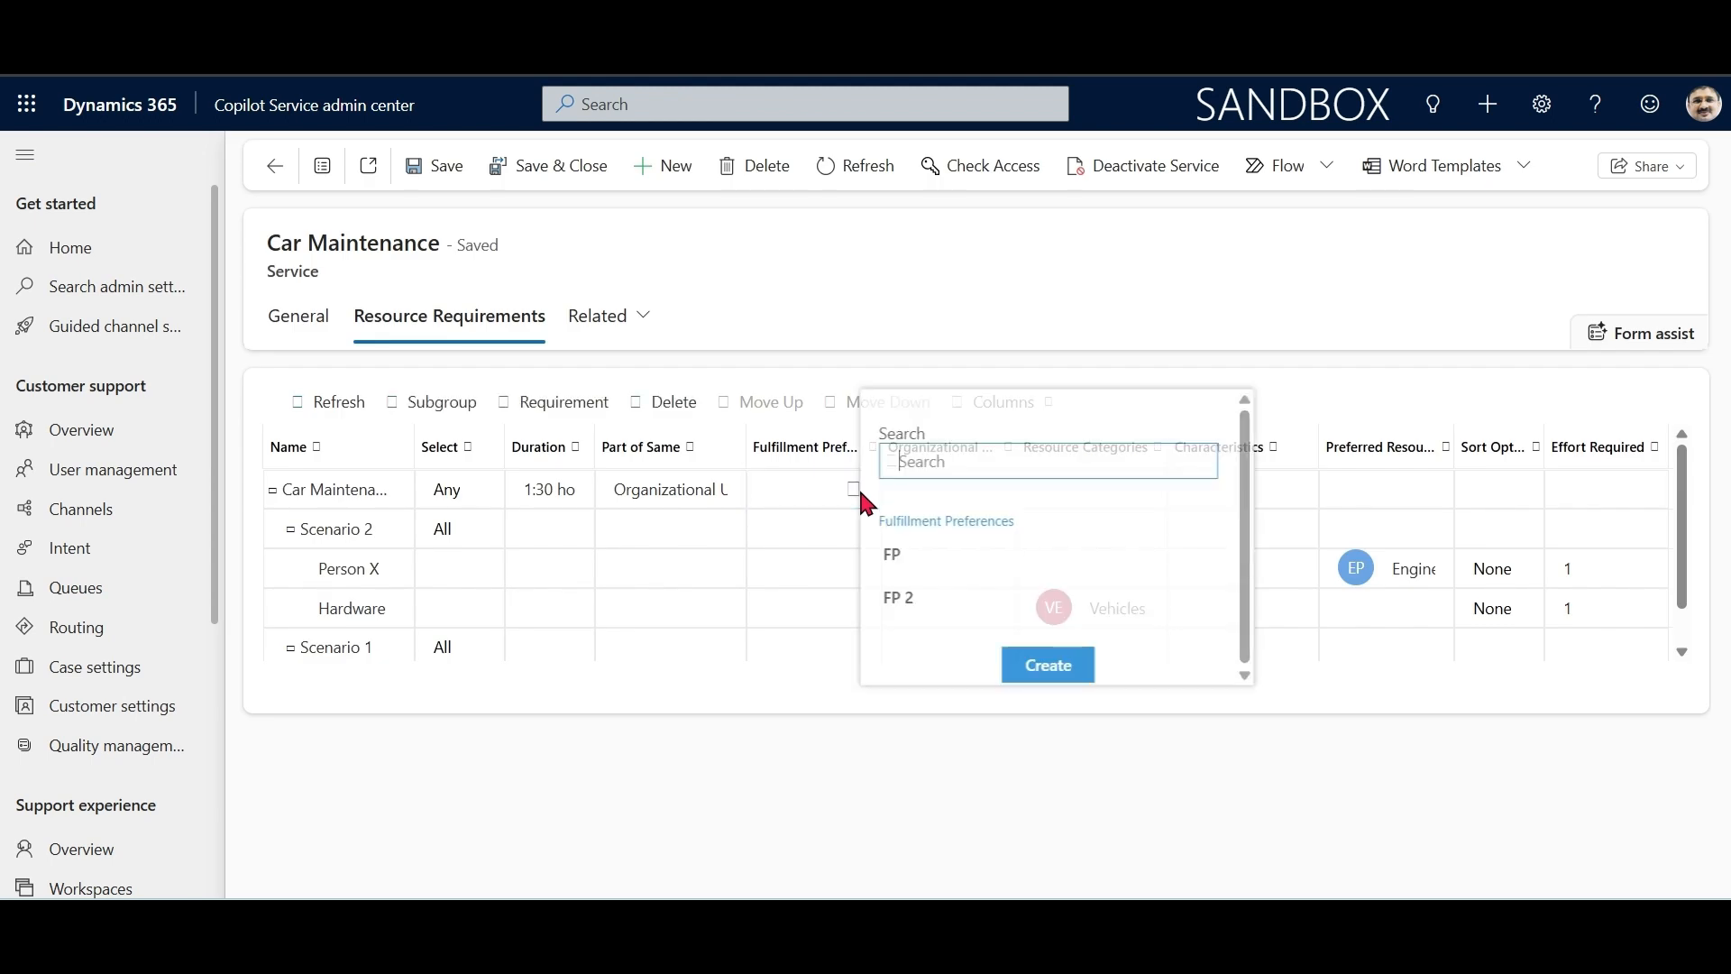
{"action": "left_click", "coordinate": [918, 621]}
{"action": "left_click", "coordinate": [544, 169]}
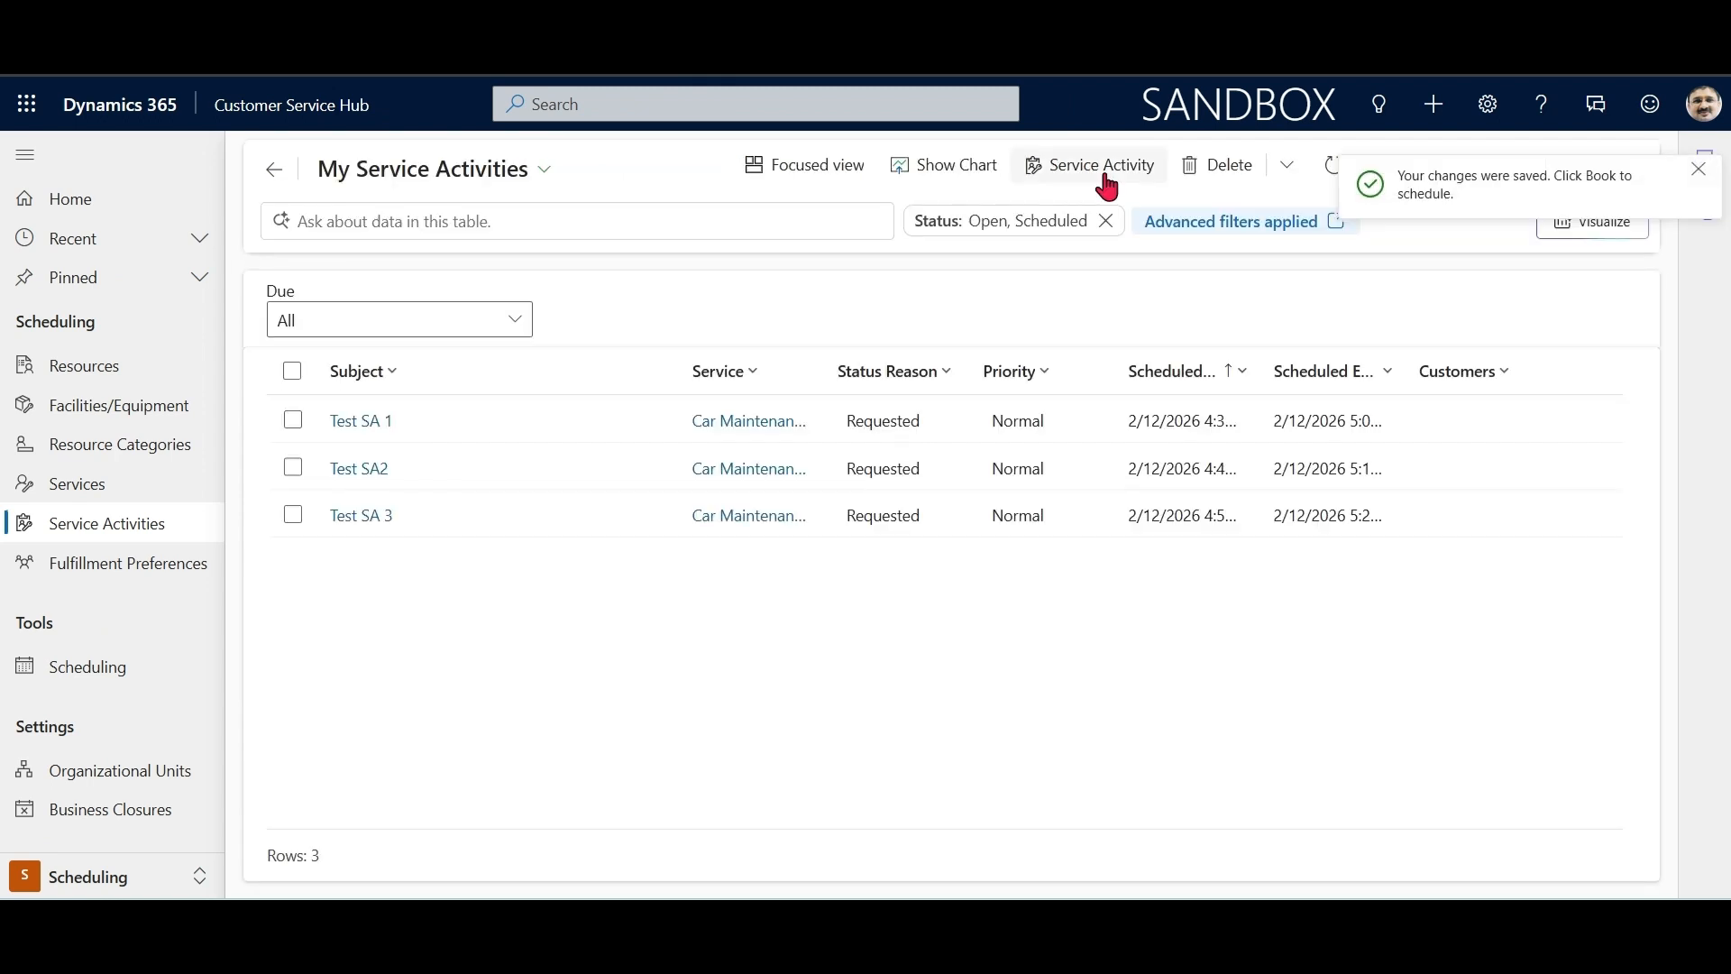
Step: Switch to Customer Service Hub, create a service activity named Test SA4 for the Car Maintenance service, save it and open its schedule assistant
{"action": "left_click", "coordinate": [1106, 168]}
{"action": "left_click", "coordinate": [566, 487]}
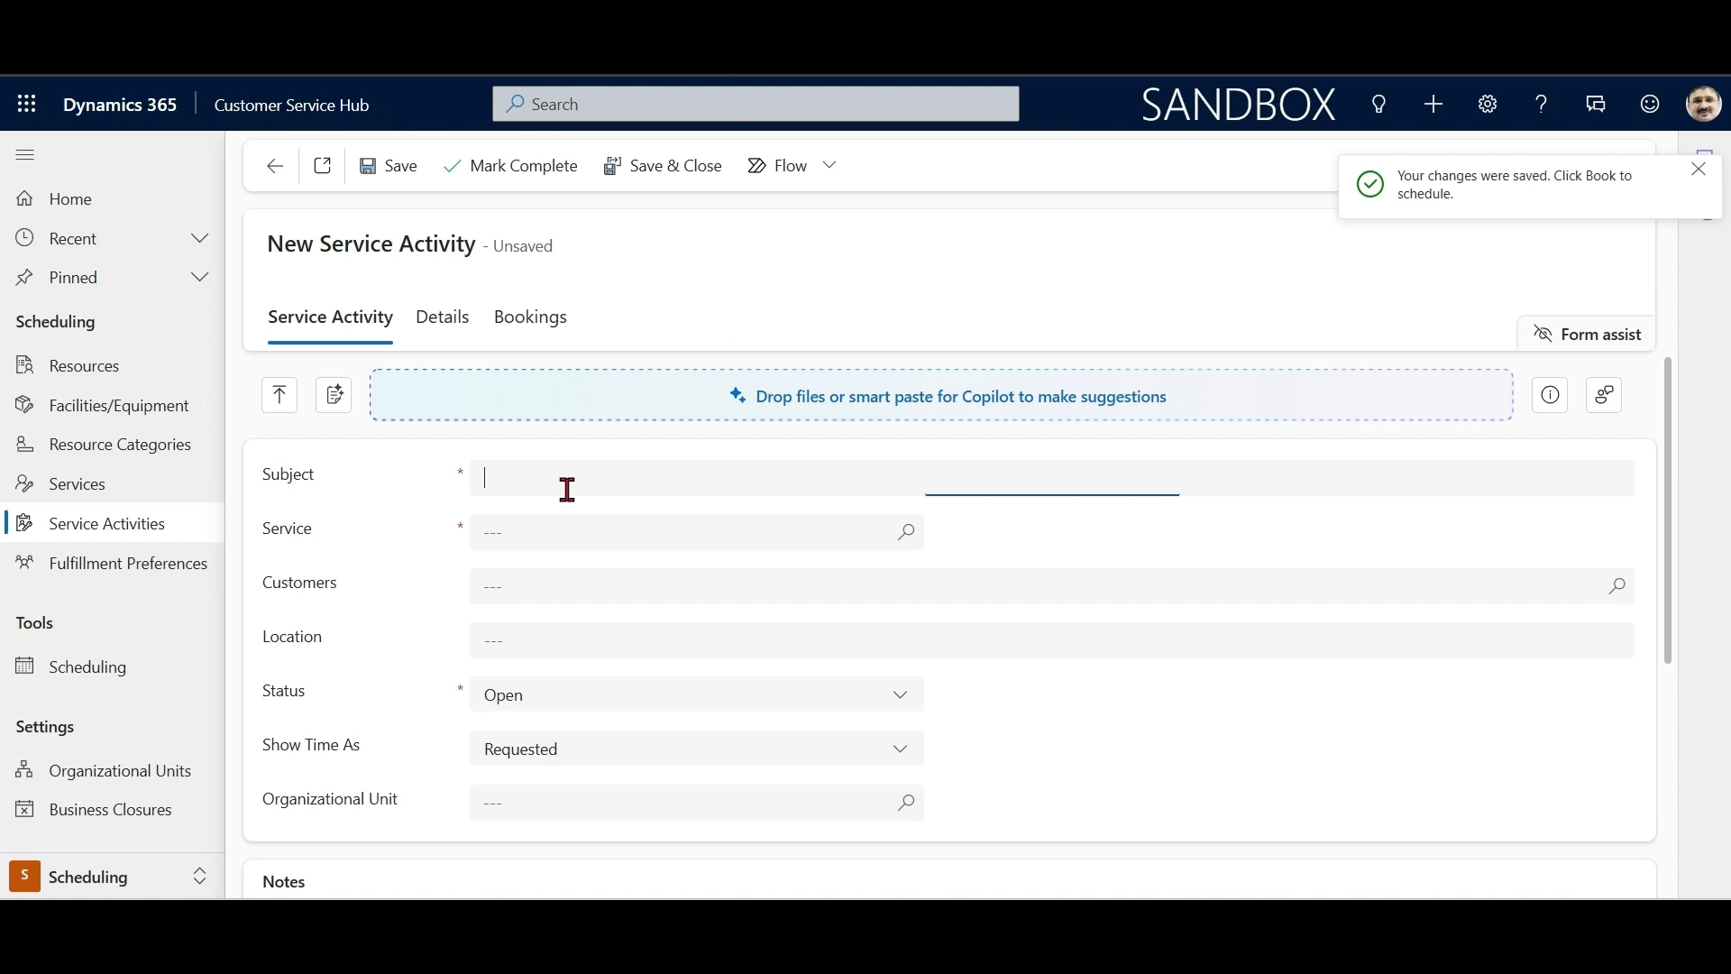
{"action": "type", "text": "TestSA4"}
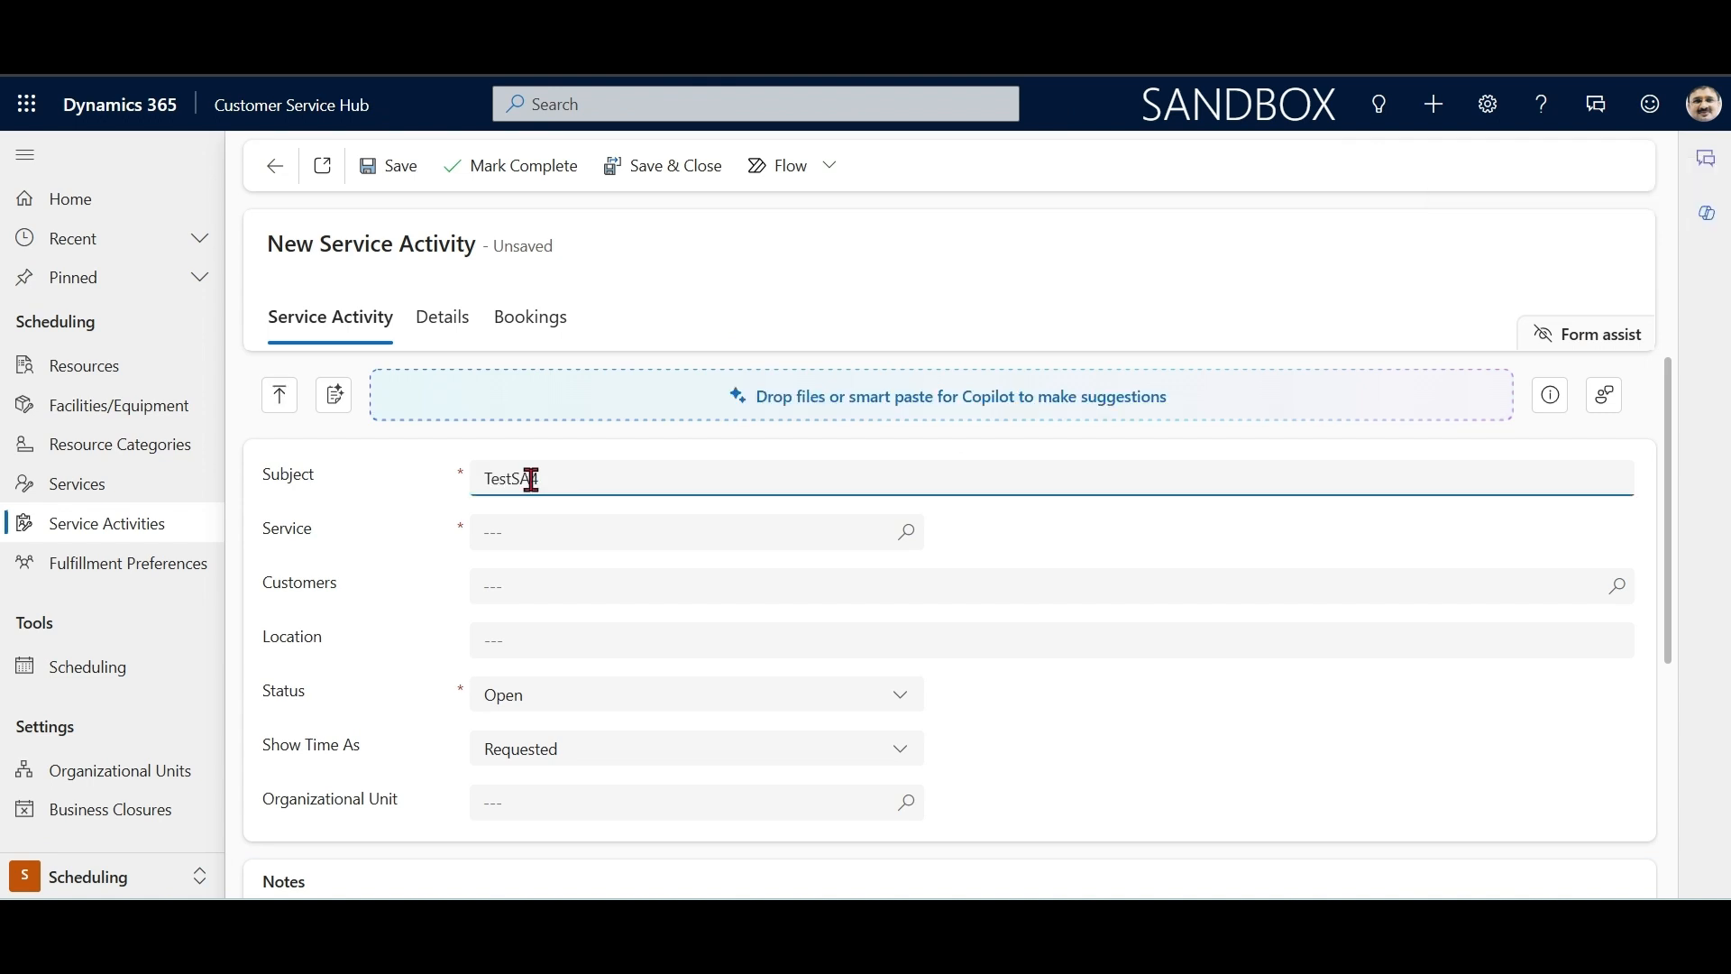
{"action": "left_click", "coordinate": [513, 478]}
{"action": "left_click", "coordinate": [905, 541]}
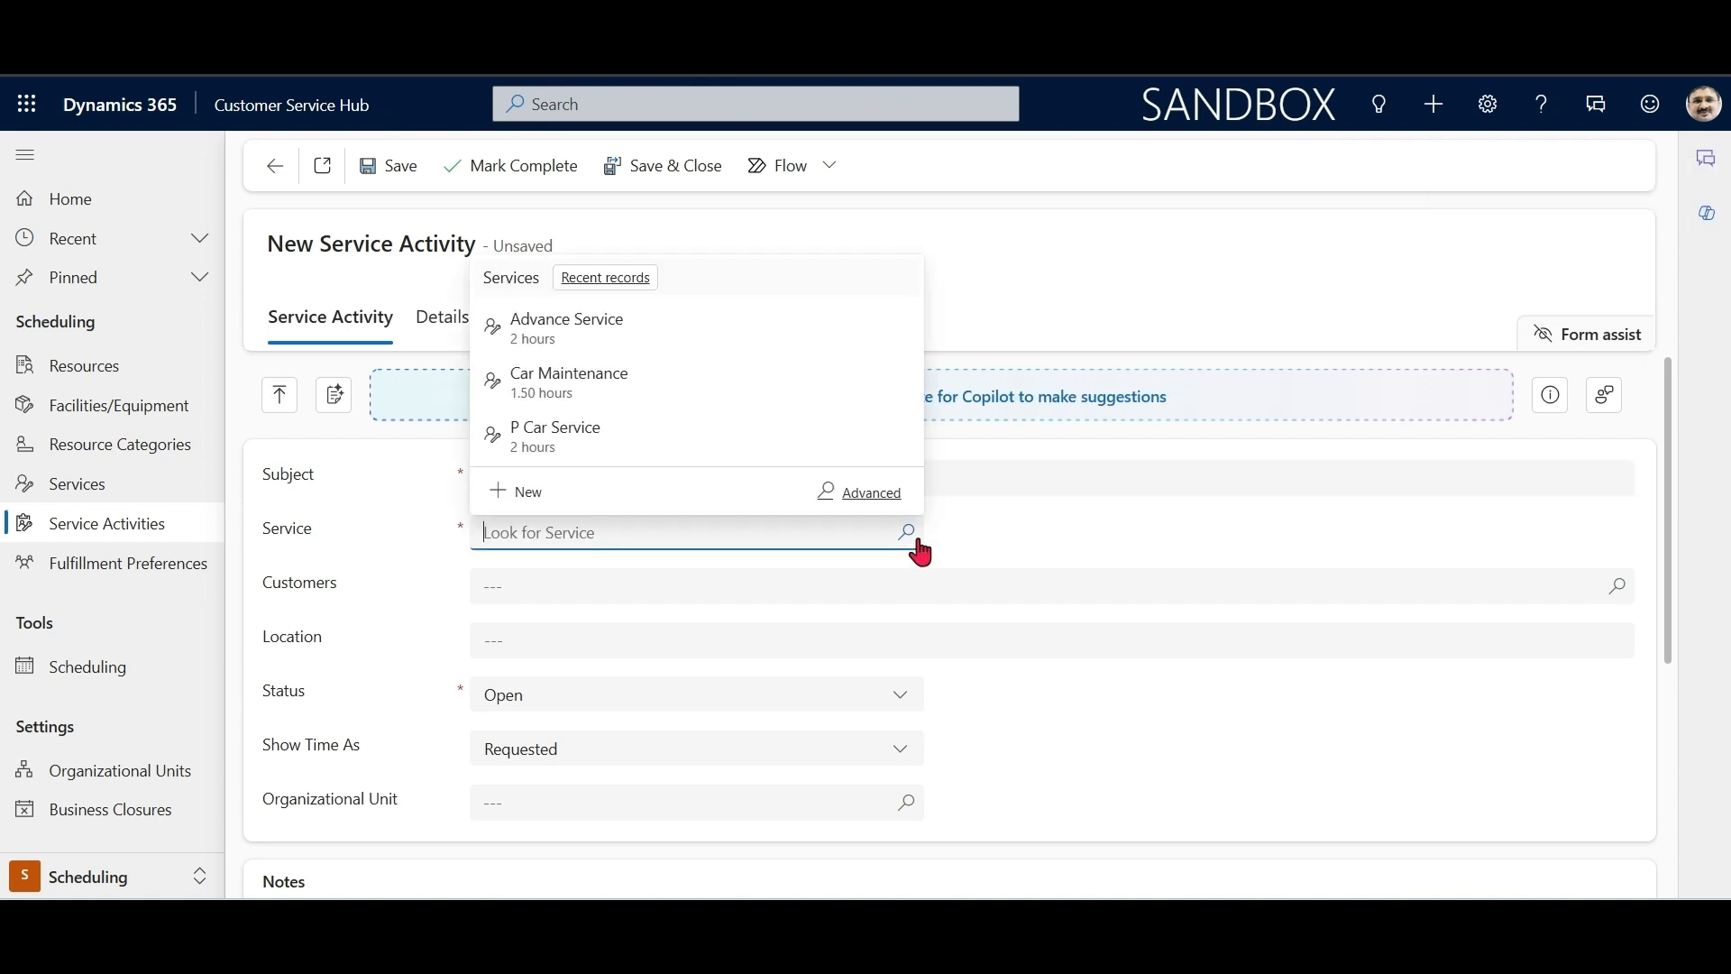
{"action": "left_click", "coordinate": [650, 376]}
{"action": "left_click", "coordinate": [397, 166]}
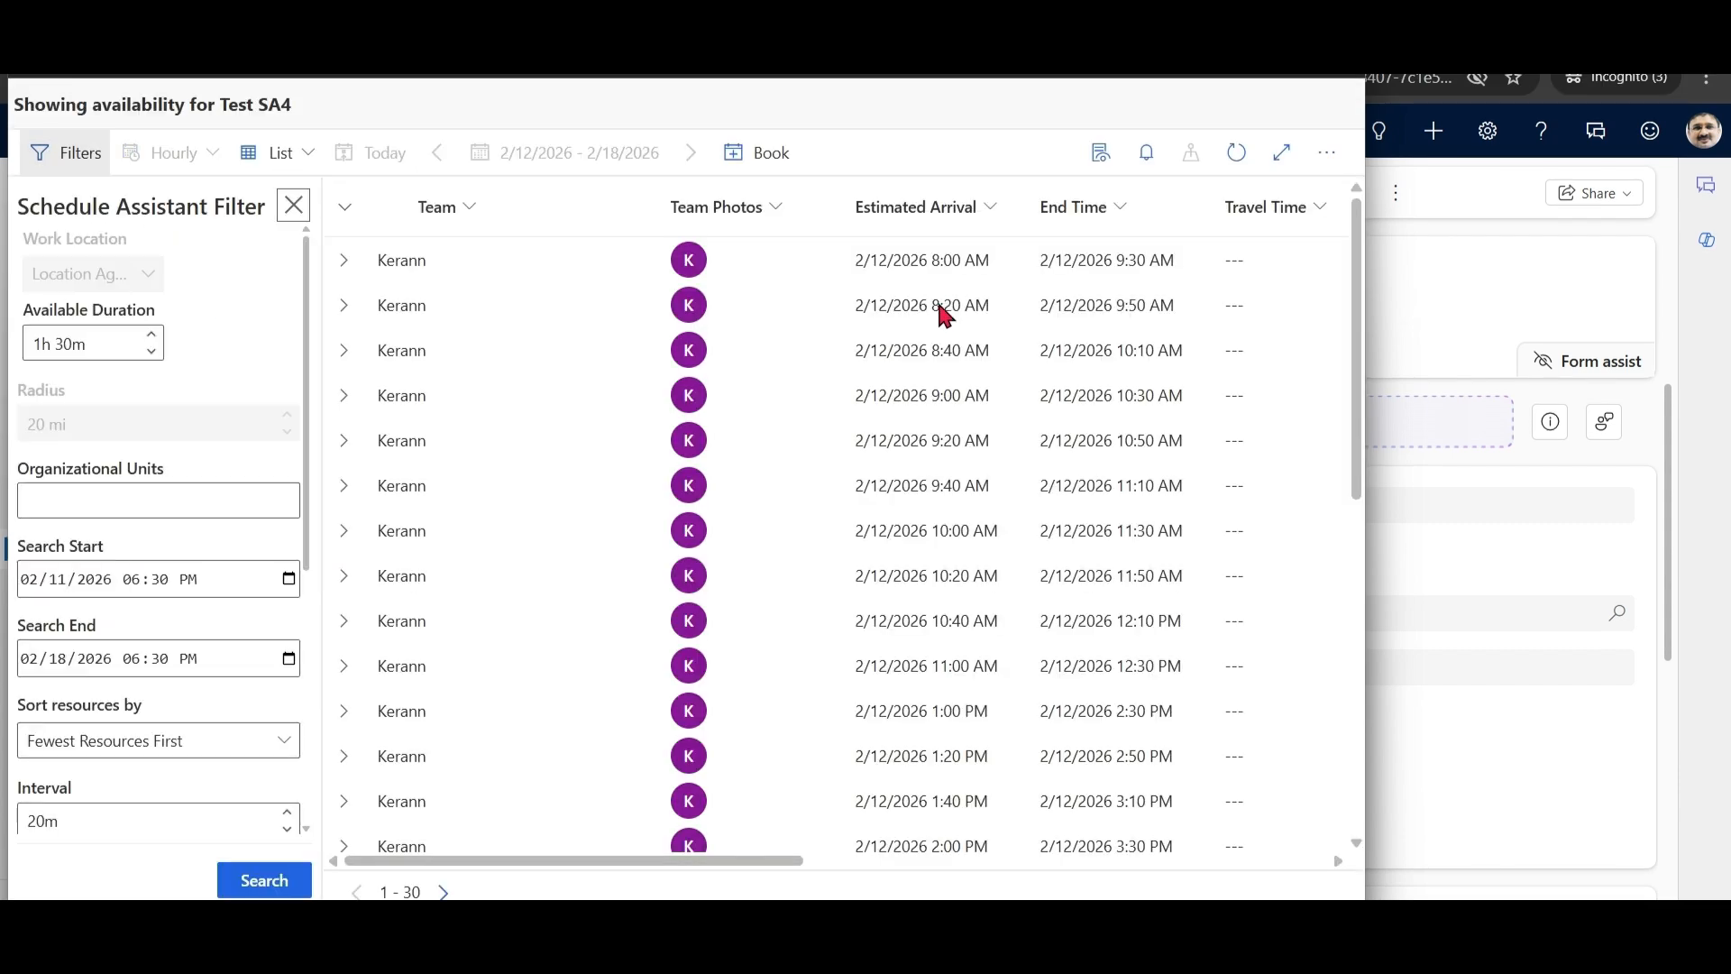
Step: Examine the interval and results-per-interval filters for Test SA4 against the estimated arrival times listed in the schedule assistant
{"action": "scroll", "coordinate": [289, 433], "scroll_direction": "down", "scroll_amount": 2}
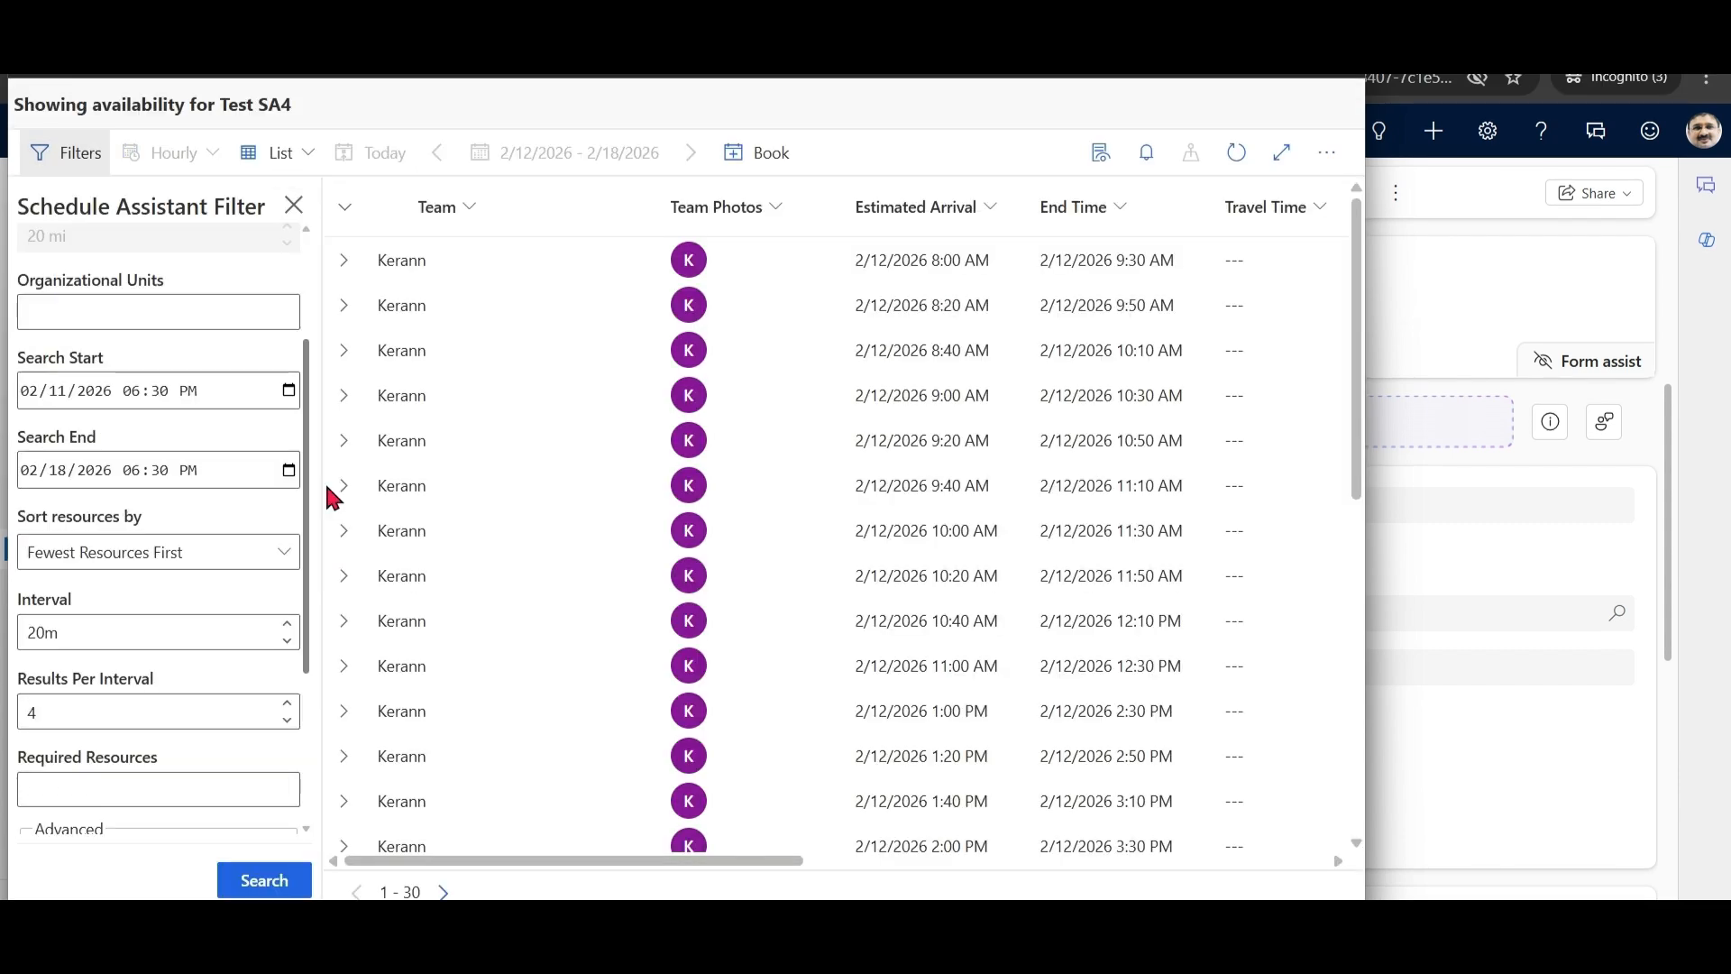
{"action": "scroll", "coordinate": [330, 541], "scroll_direction": "down", "scroll_amount": 2}
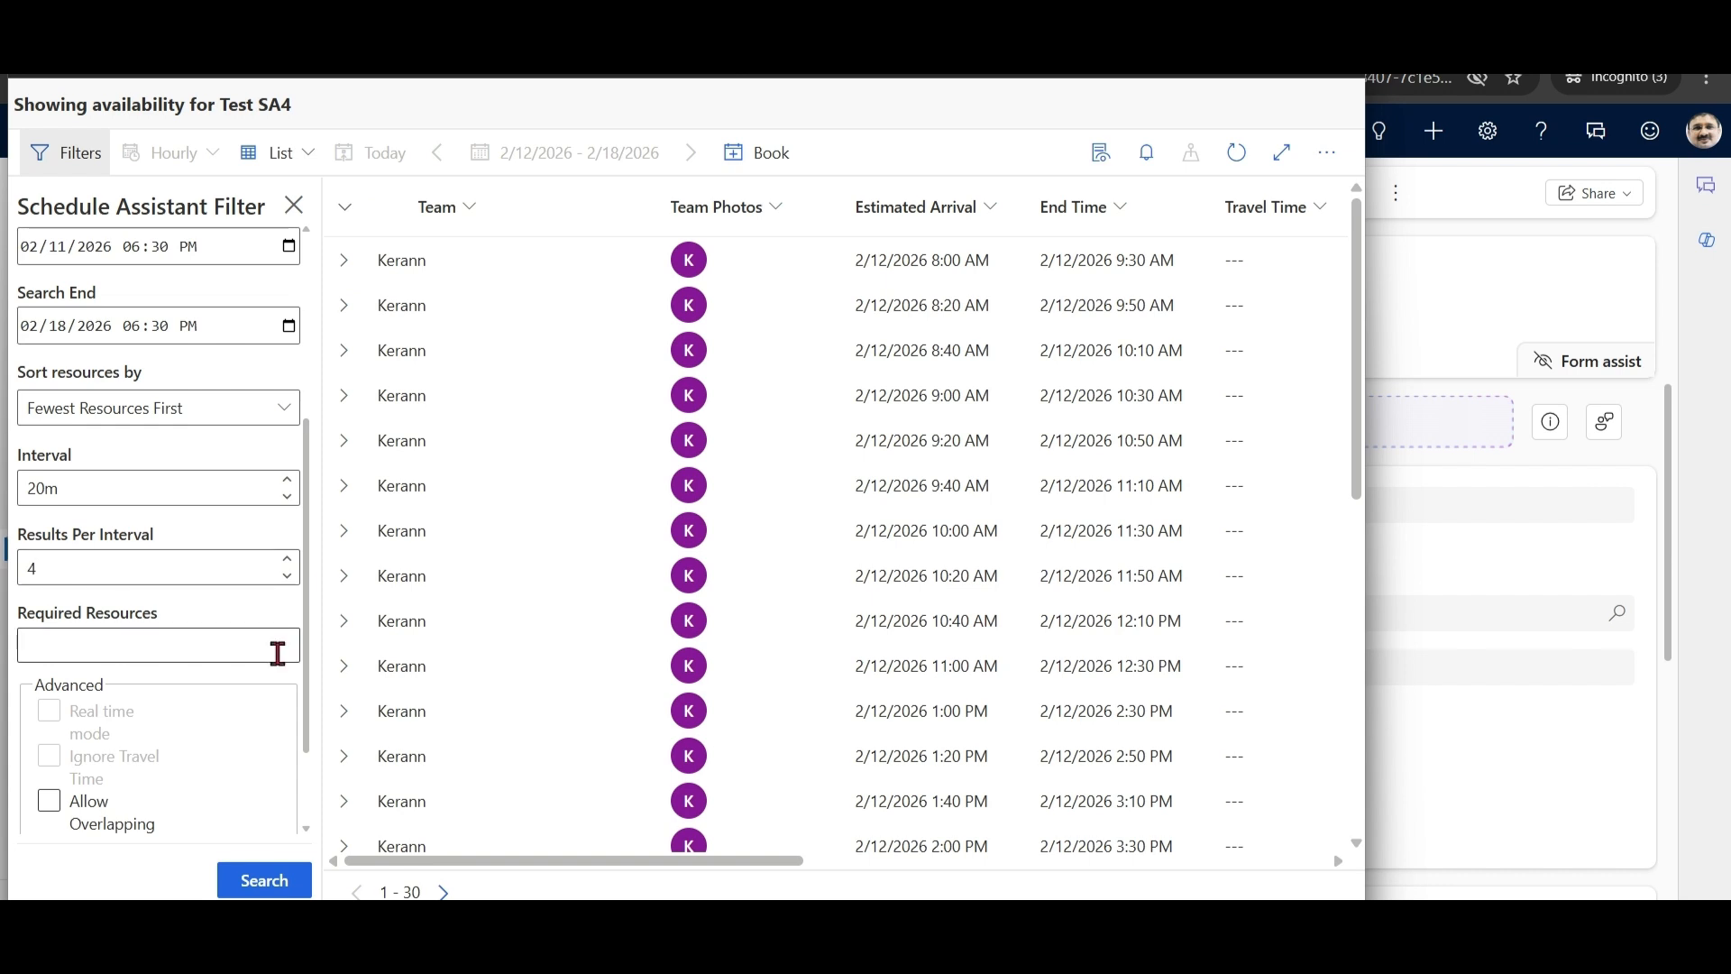
{"action": "scroll", "coordinate": [297, 577], "scroll_direction": "up", "scroll_amount": 1}
{"action": "scroll", "coordinate": [311, 541], "scroll_direction": "up", "scroll_amount": 1}
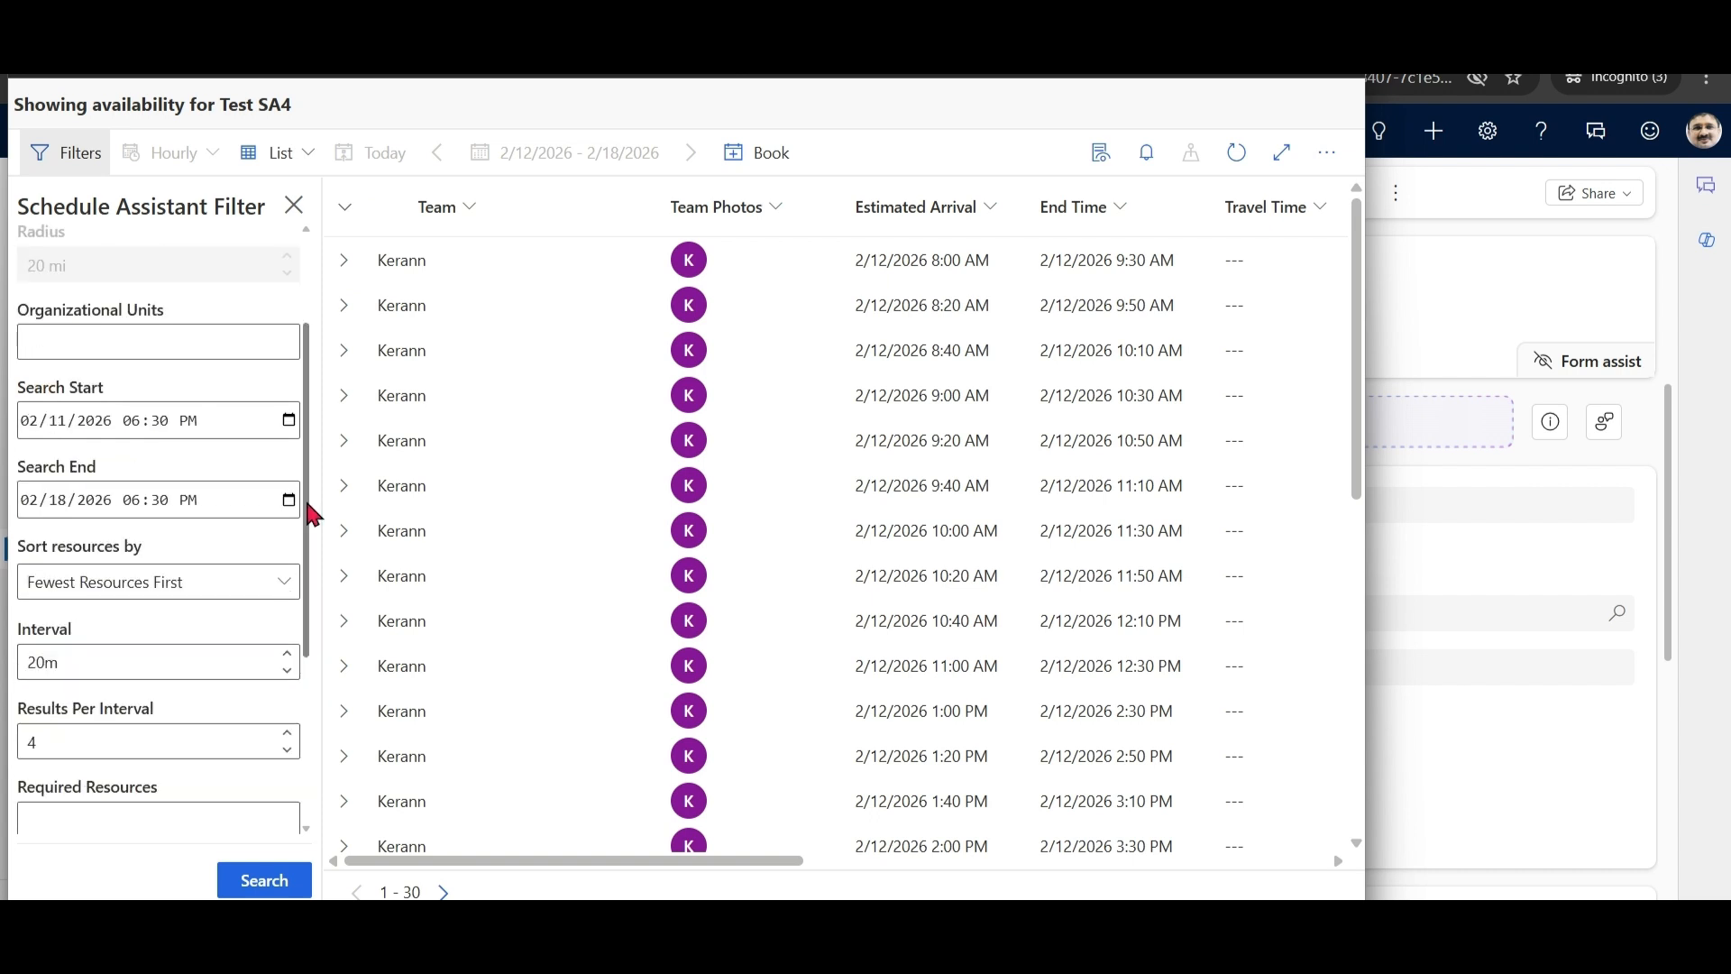
{"action": "scroll", "coordinate": [302, 568], "scroll_direction": "down", "scroll_amount": 2}
{"action": "scroll", "coordinate": [318, 545], "scroll_direction": "up", "scroll_amount": 2}
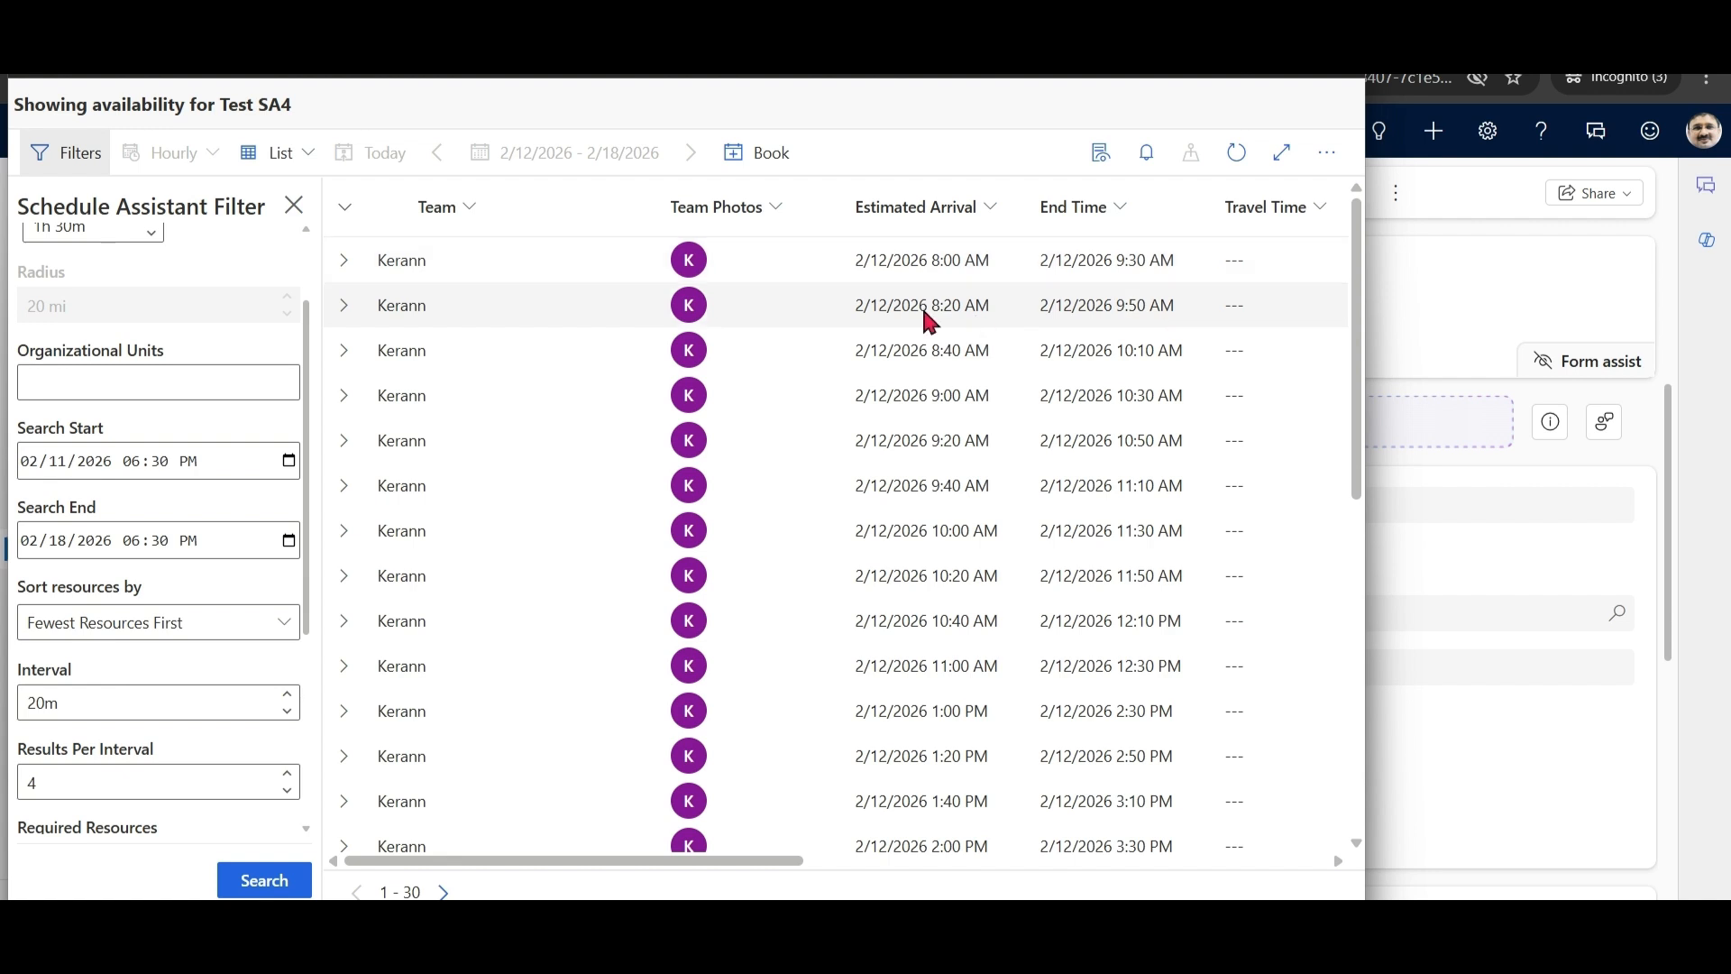
{"action": "left_click_drag", "start_coordinate": [1357, 365], "coordinate": [1357, 323]}
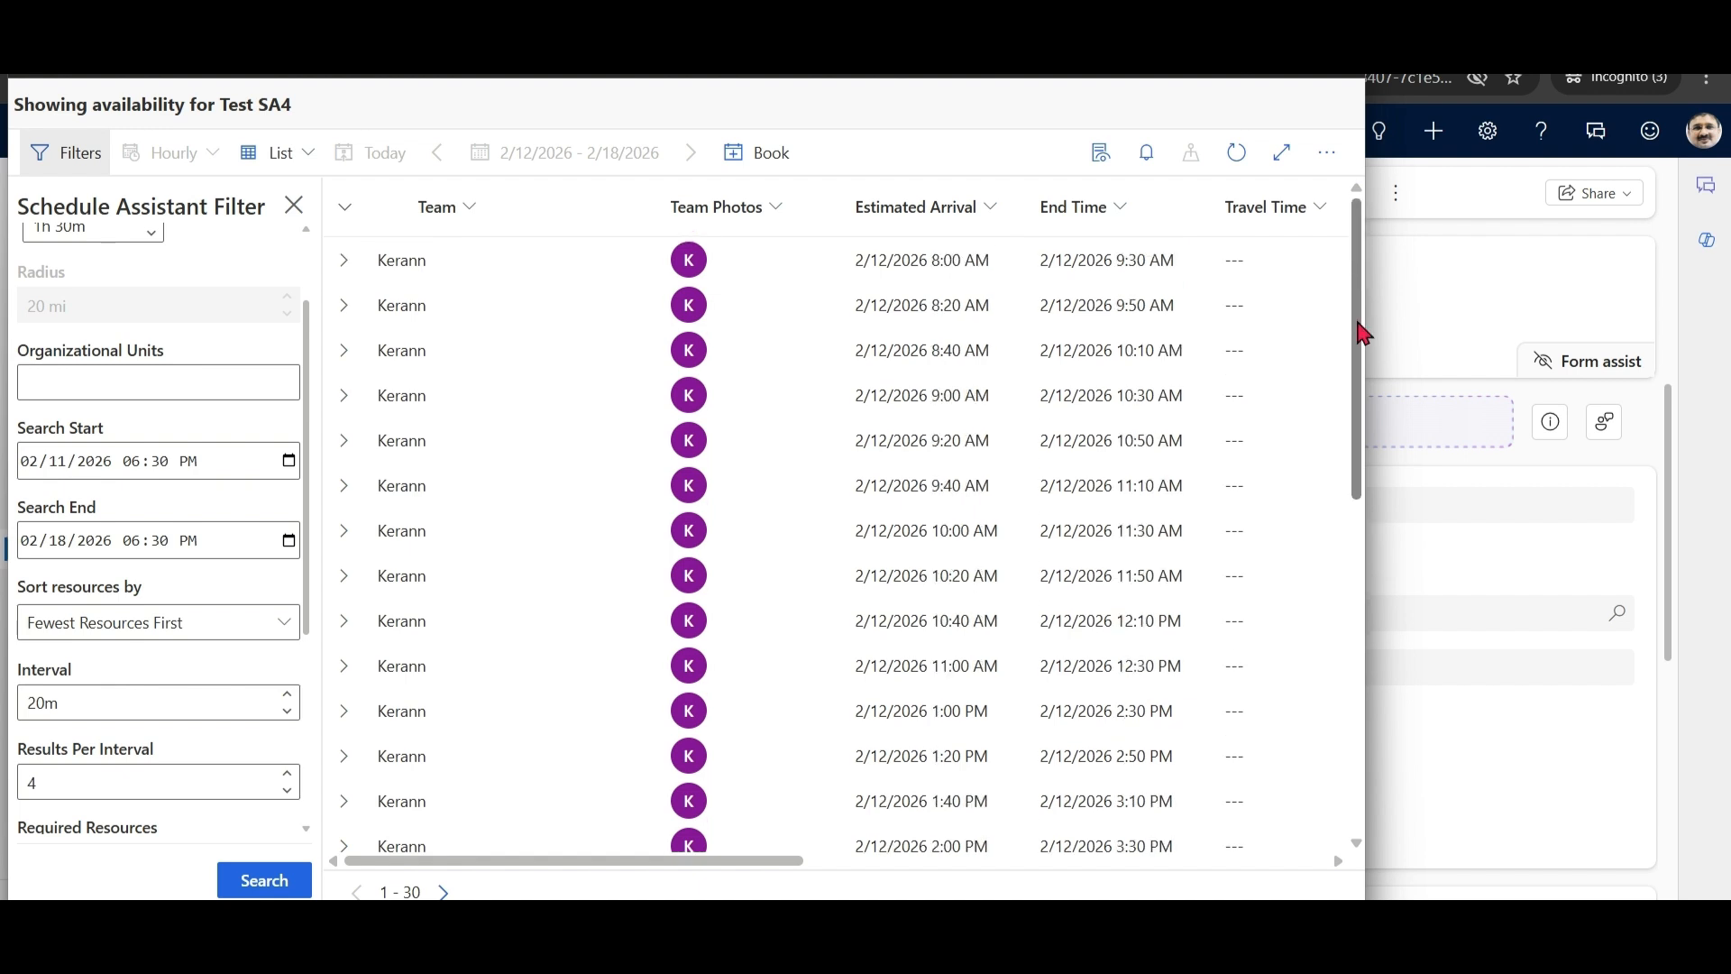
Step: Rerun the search with a 10m interval and 2 results per interval, and book the 2/12/2026 8:10 AM slot for Test SA4 as Reserved
{"action": "left_click", "coordinate": [285, 774]}
{"action": "left_click", "coordinate": [285, 773]}
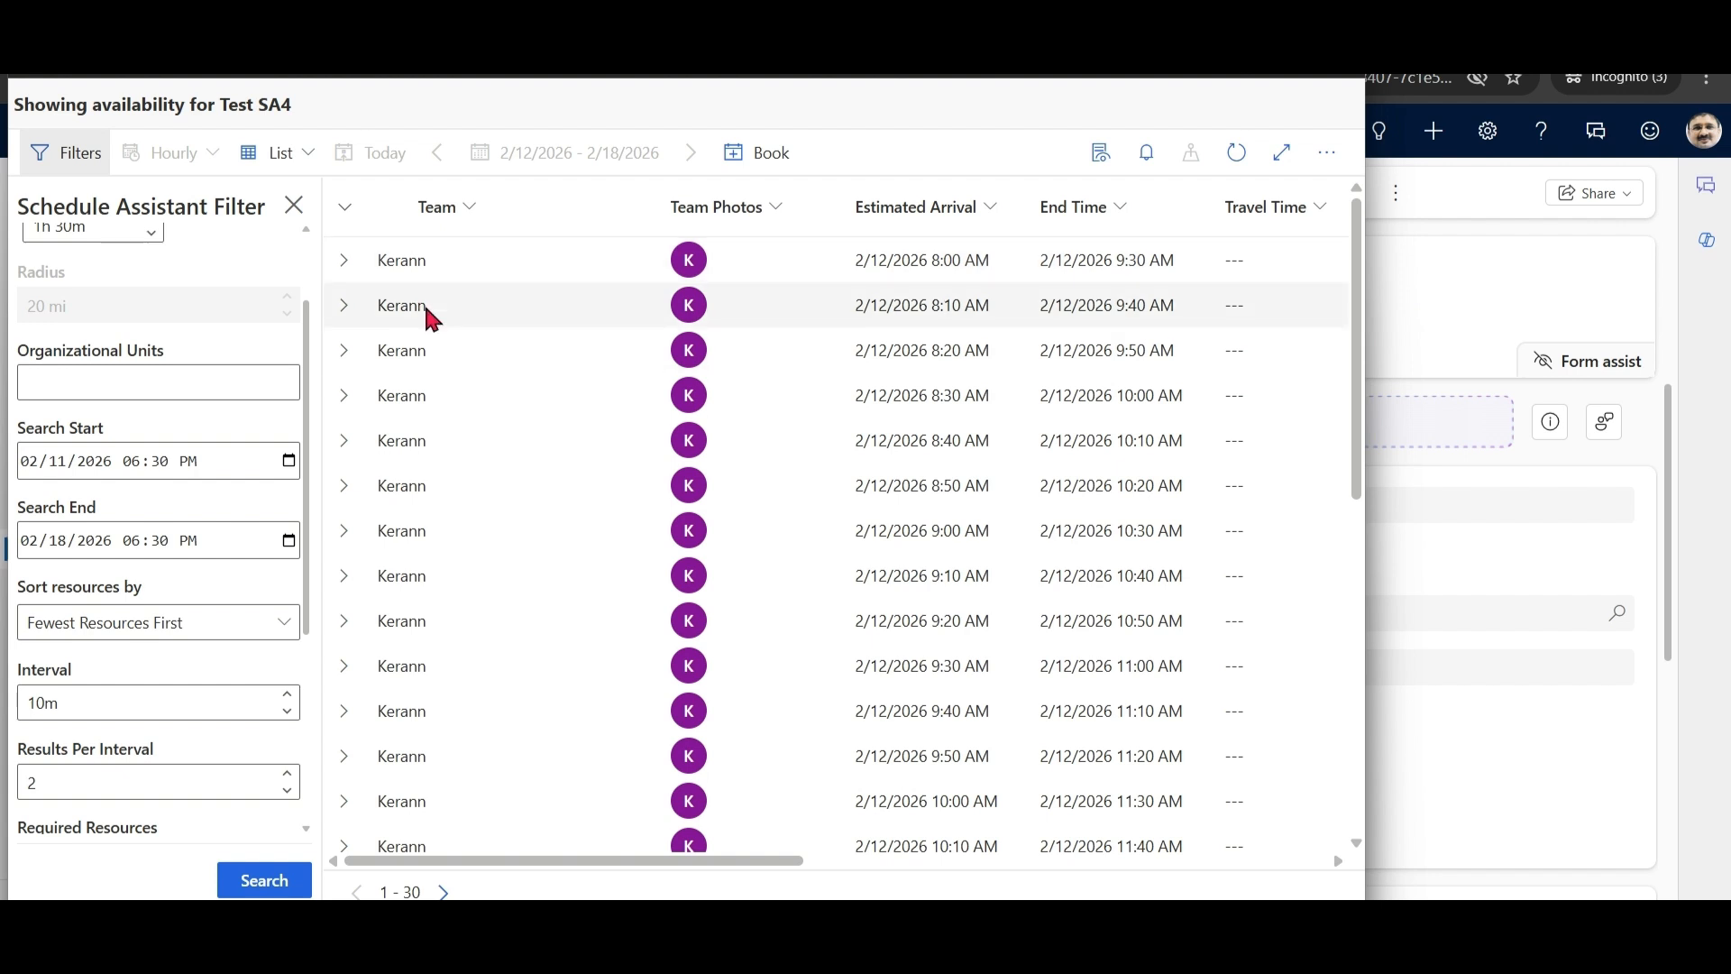
{"action": "left_click", "coordinate": [387, 309]}
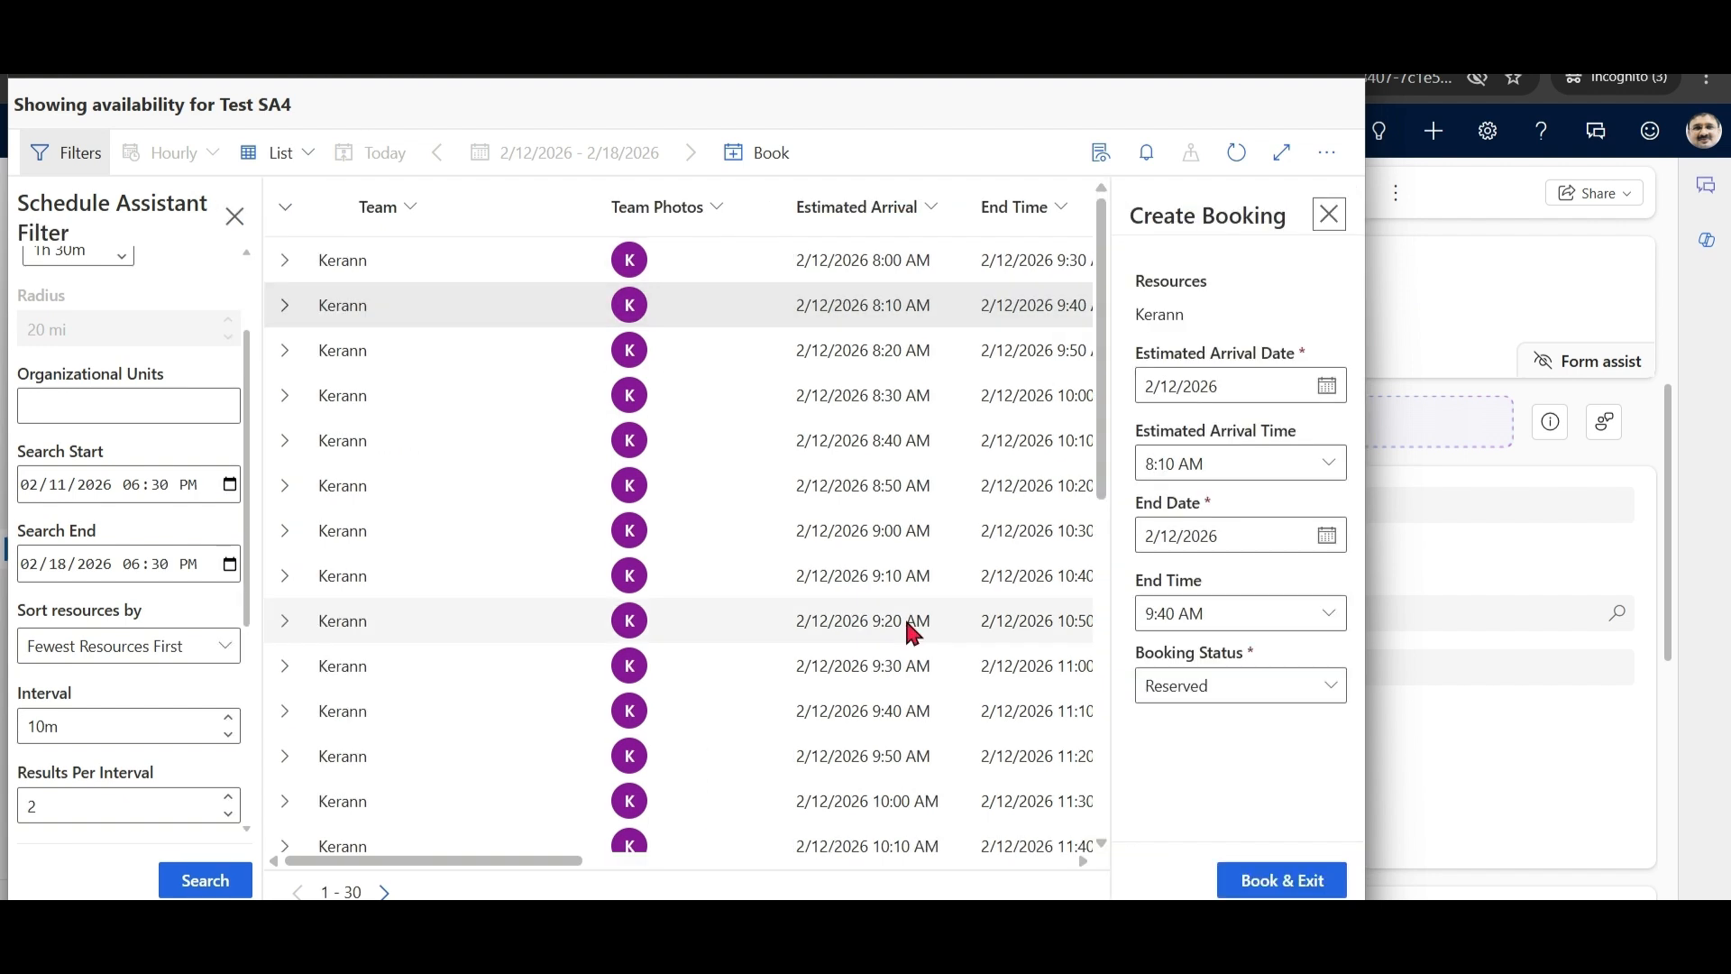
{"action": "left_click", "coordinate": [1290, 890]}
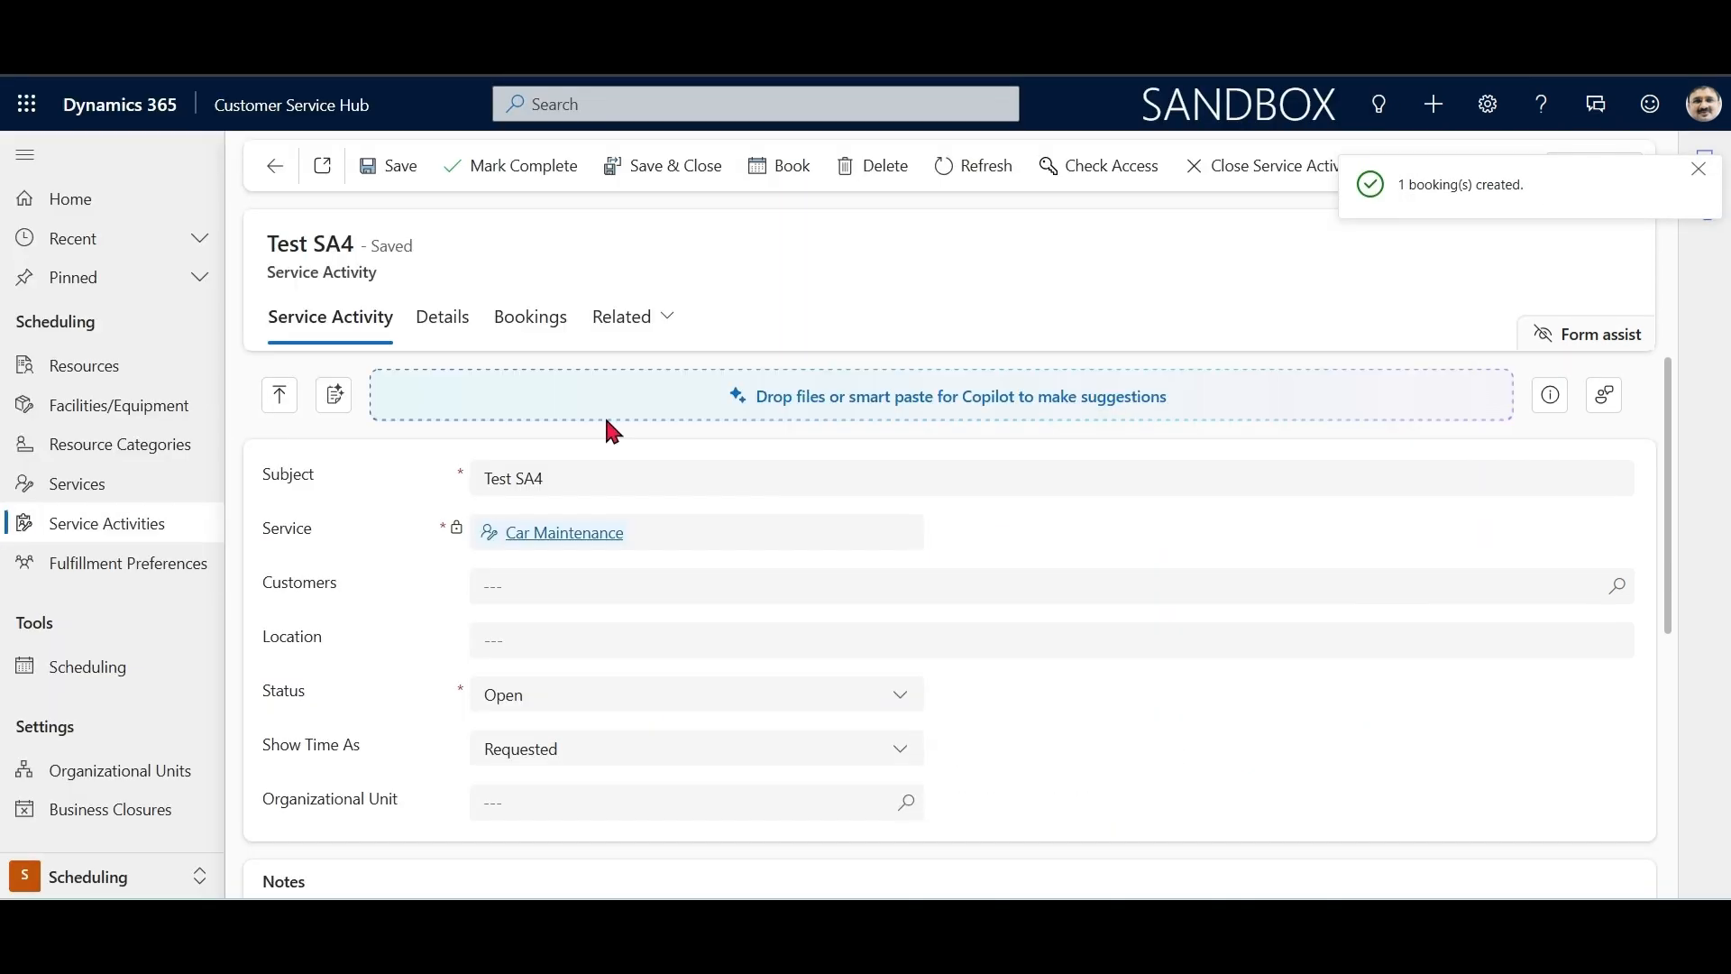
Step: Open the schedule board, check the booked resource's details, and switch the board to the daily view
{"action": "left_click", "coordinate": [89, 669]}
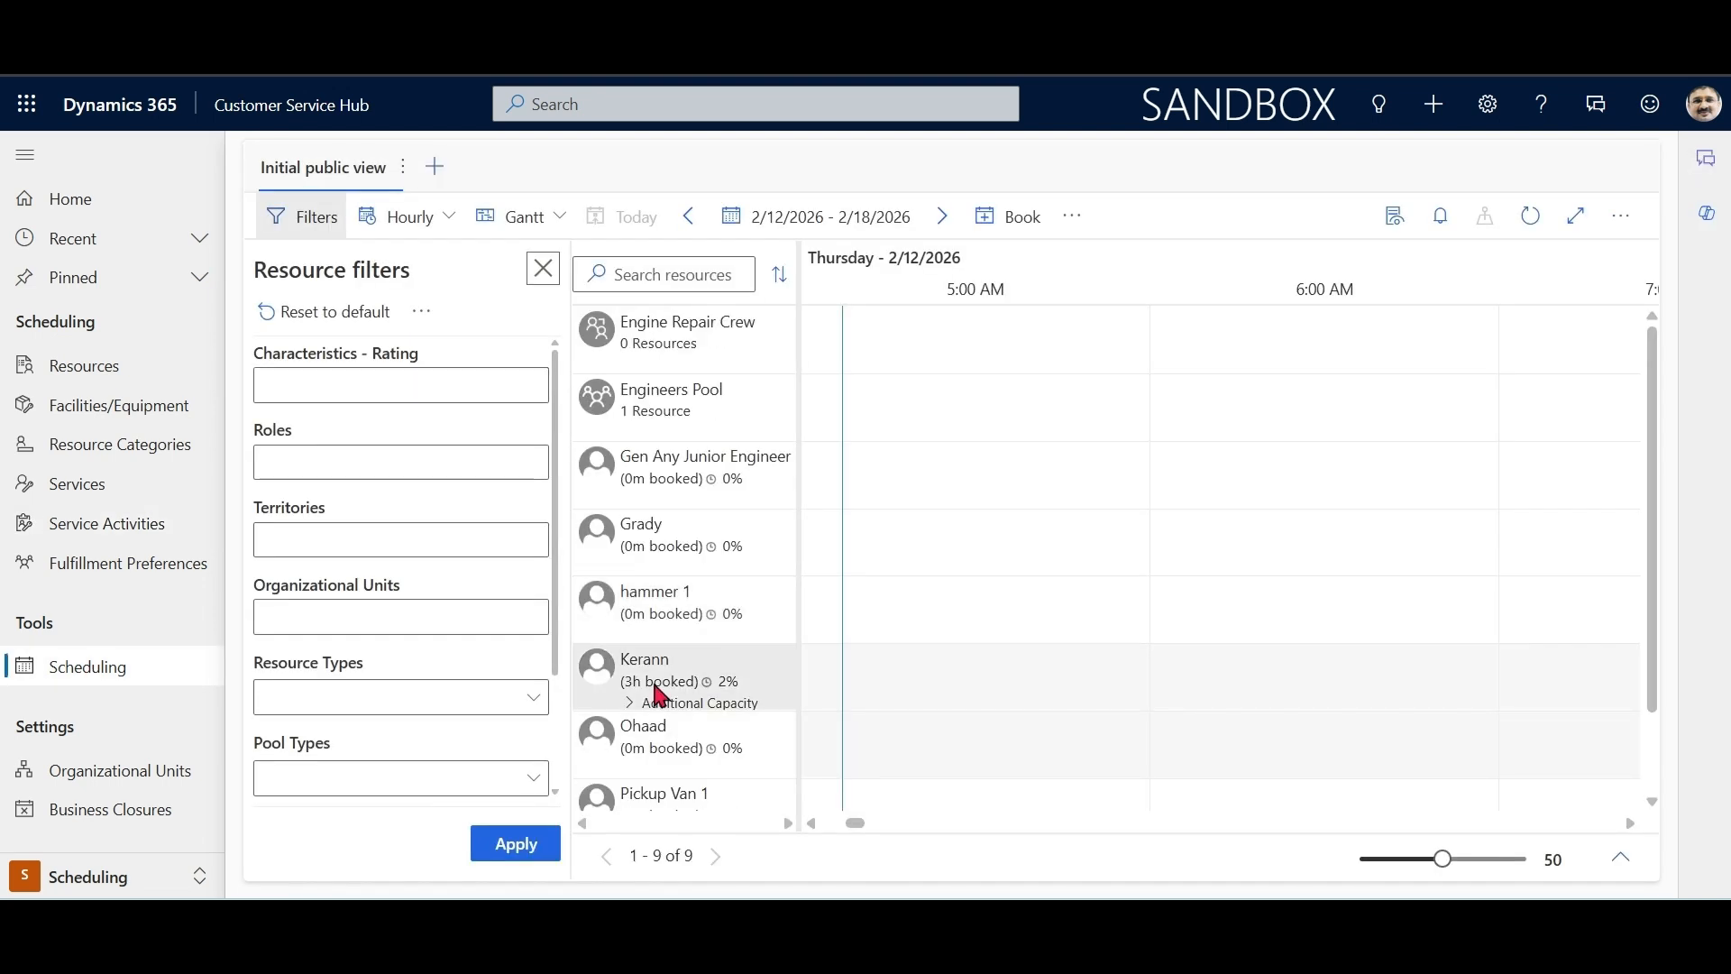
{"action": "left_click", "coordinate": [707, 696]}
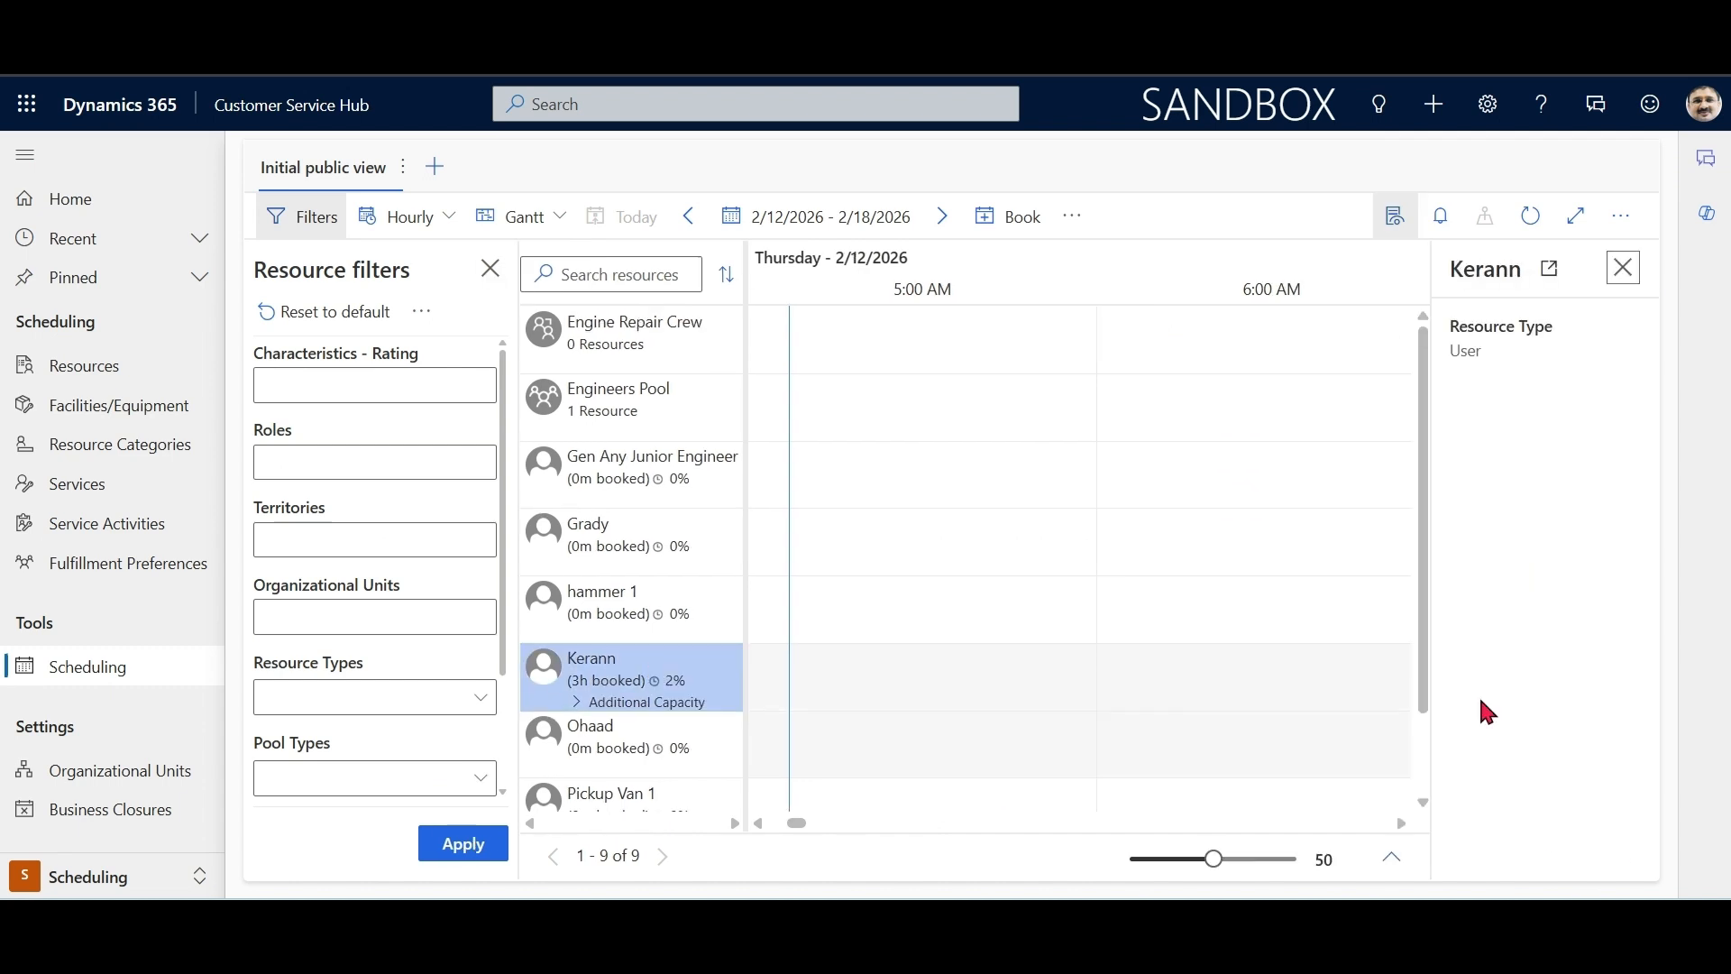
{"action": "left_click", "coordinate": [1623, 268]}
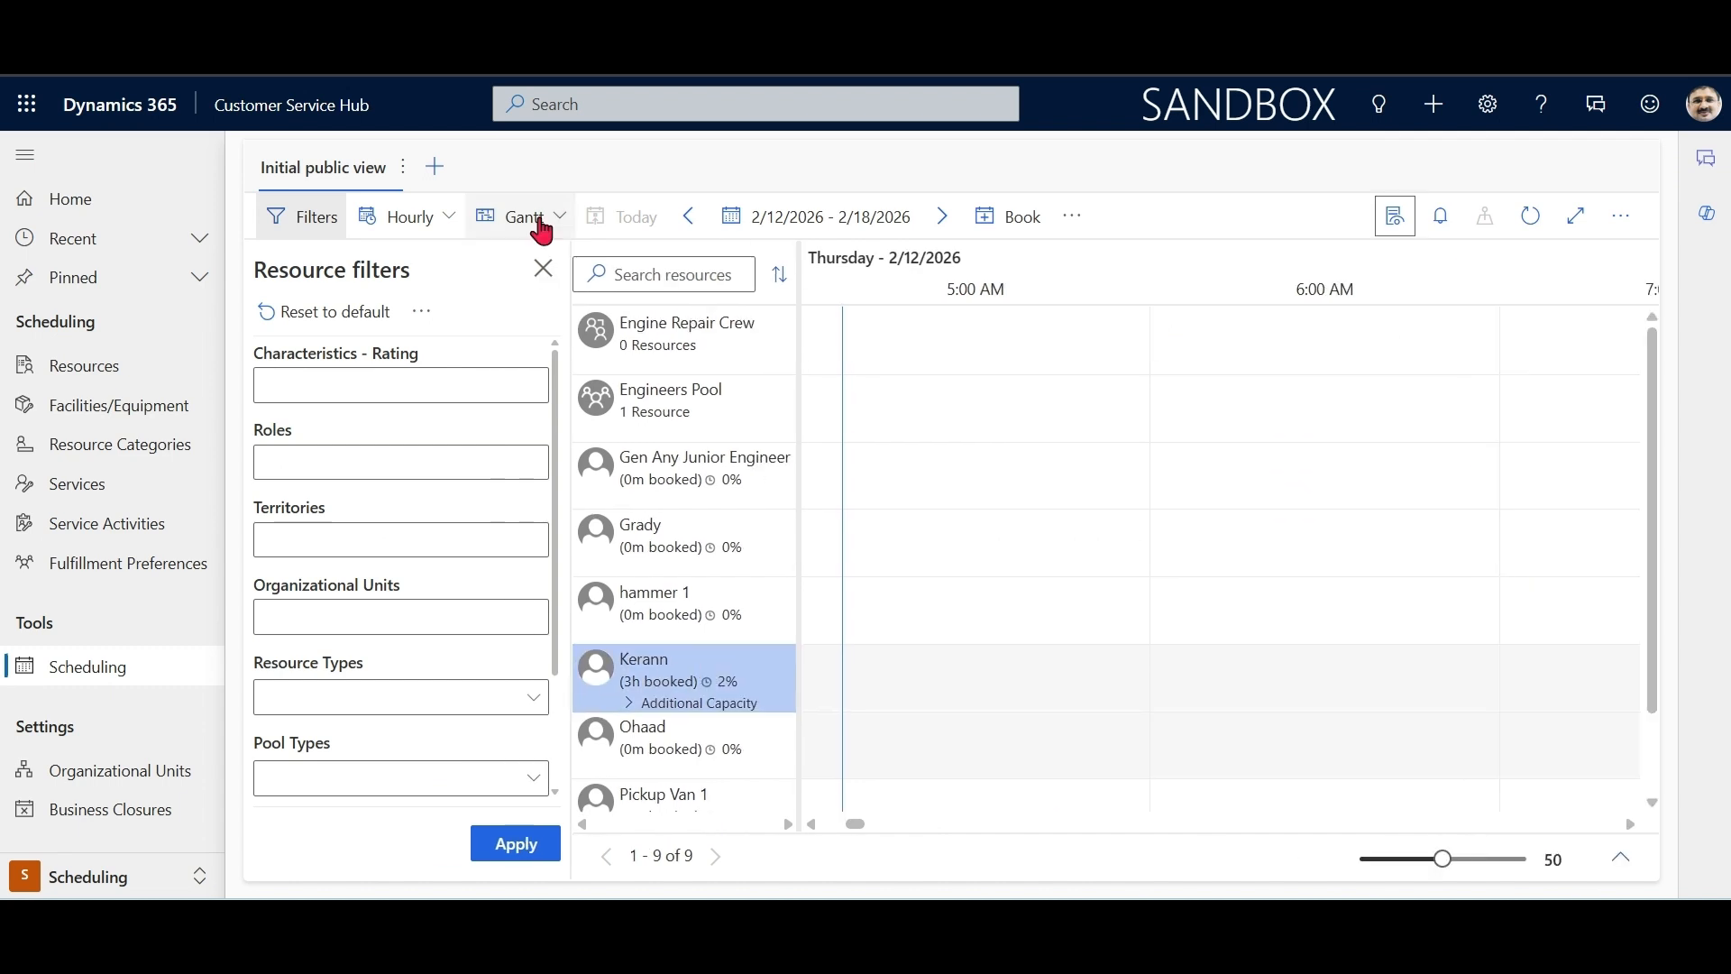
{"action": "left_click", "coordinate": [444, 222]}
{"action": "left_click", "coordinate": [405, 299]}
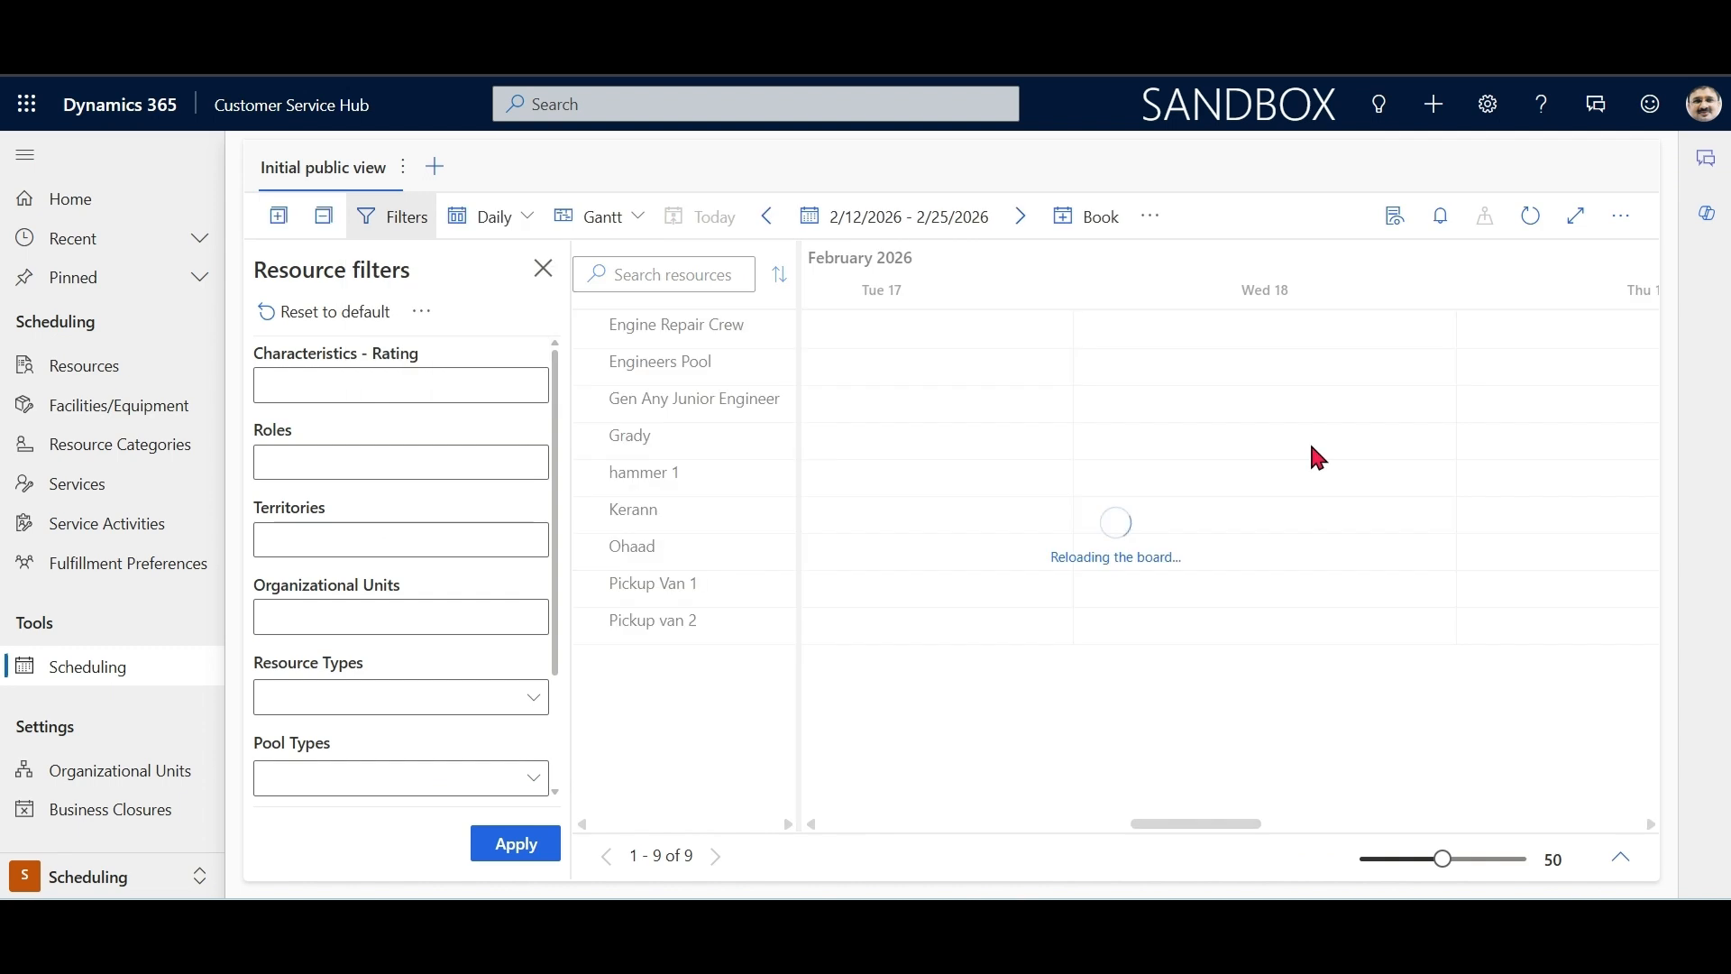
Step: Expand the booked resource on the schedule board and bring its Test SA4 booking on 2/12/2026 into view
{"action": "left_click", "coordinate": [590, 515]}
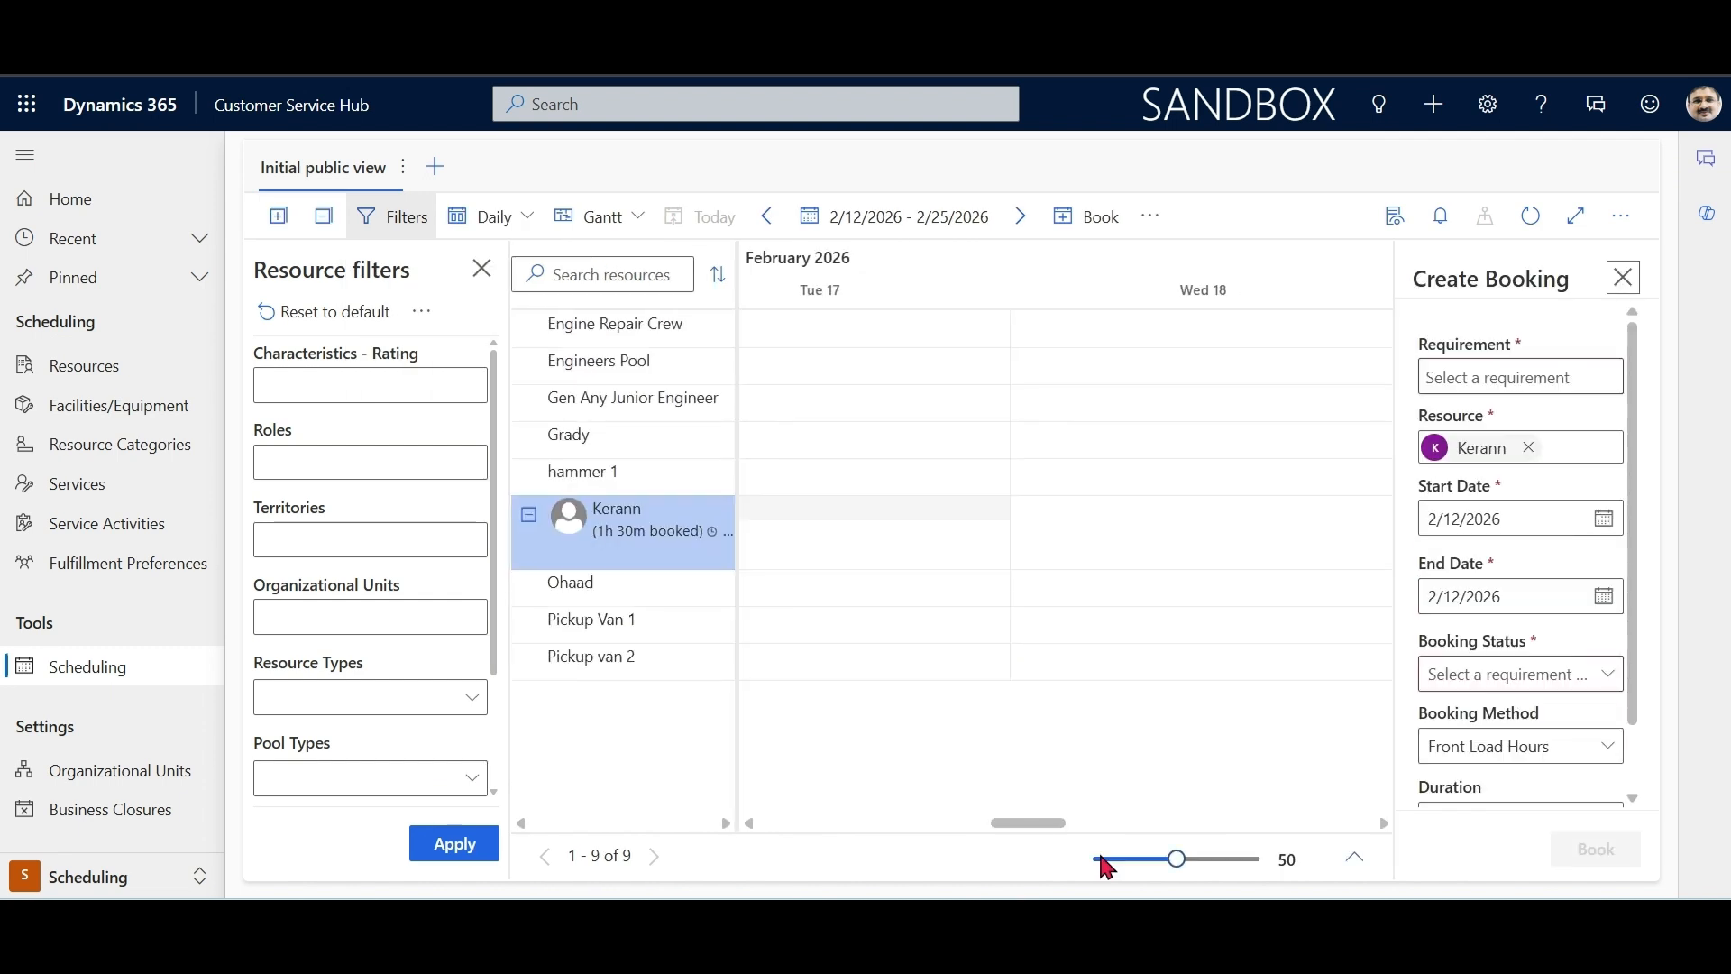
{"action": "left_click_drag", "start_coordinate": [1035, 822], "coordinate": [794, 825]}
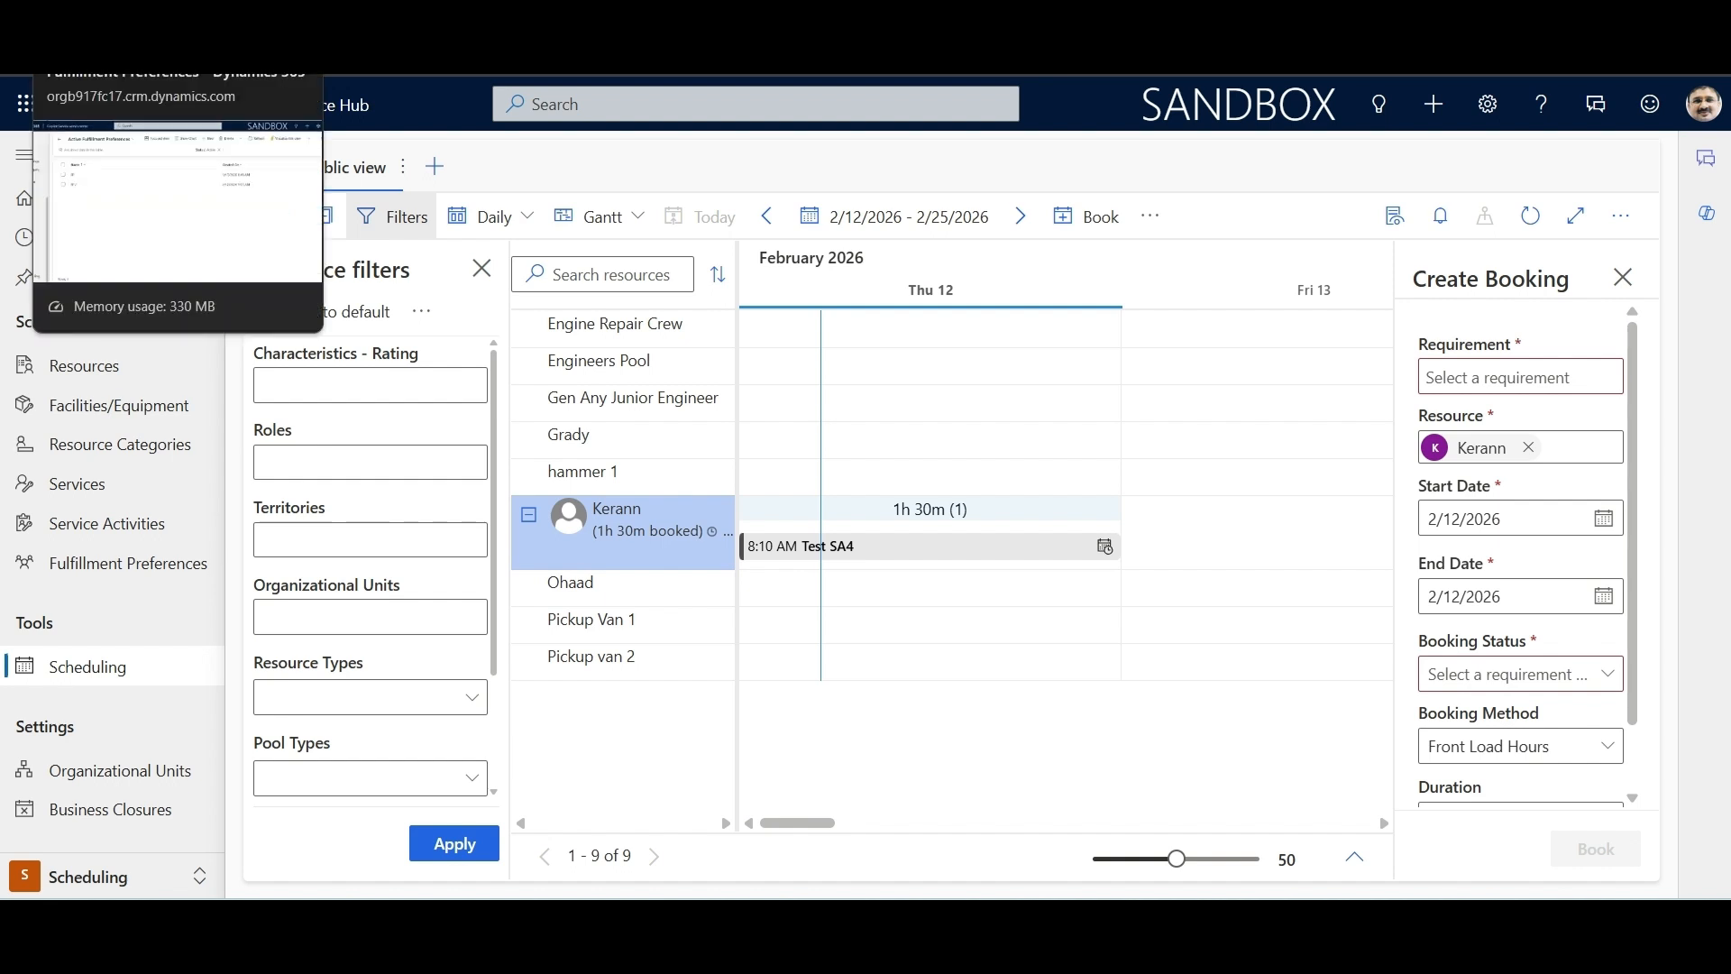
Step: Switch to Copilot Service admin center and check the interval settings of the FP 2 fulfillment preference
{"action": "left_click", "coordinate": [99, 38]}
{"action": "left_click", "coordinate": [348, 404]}
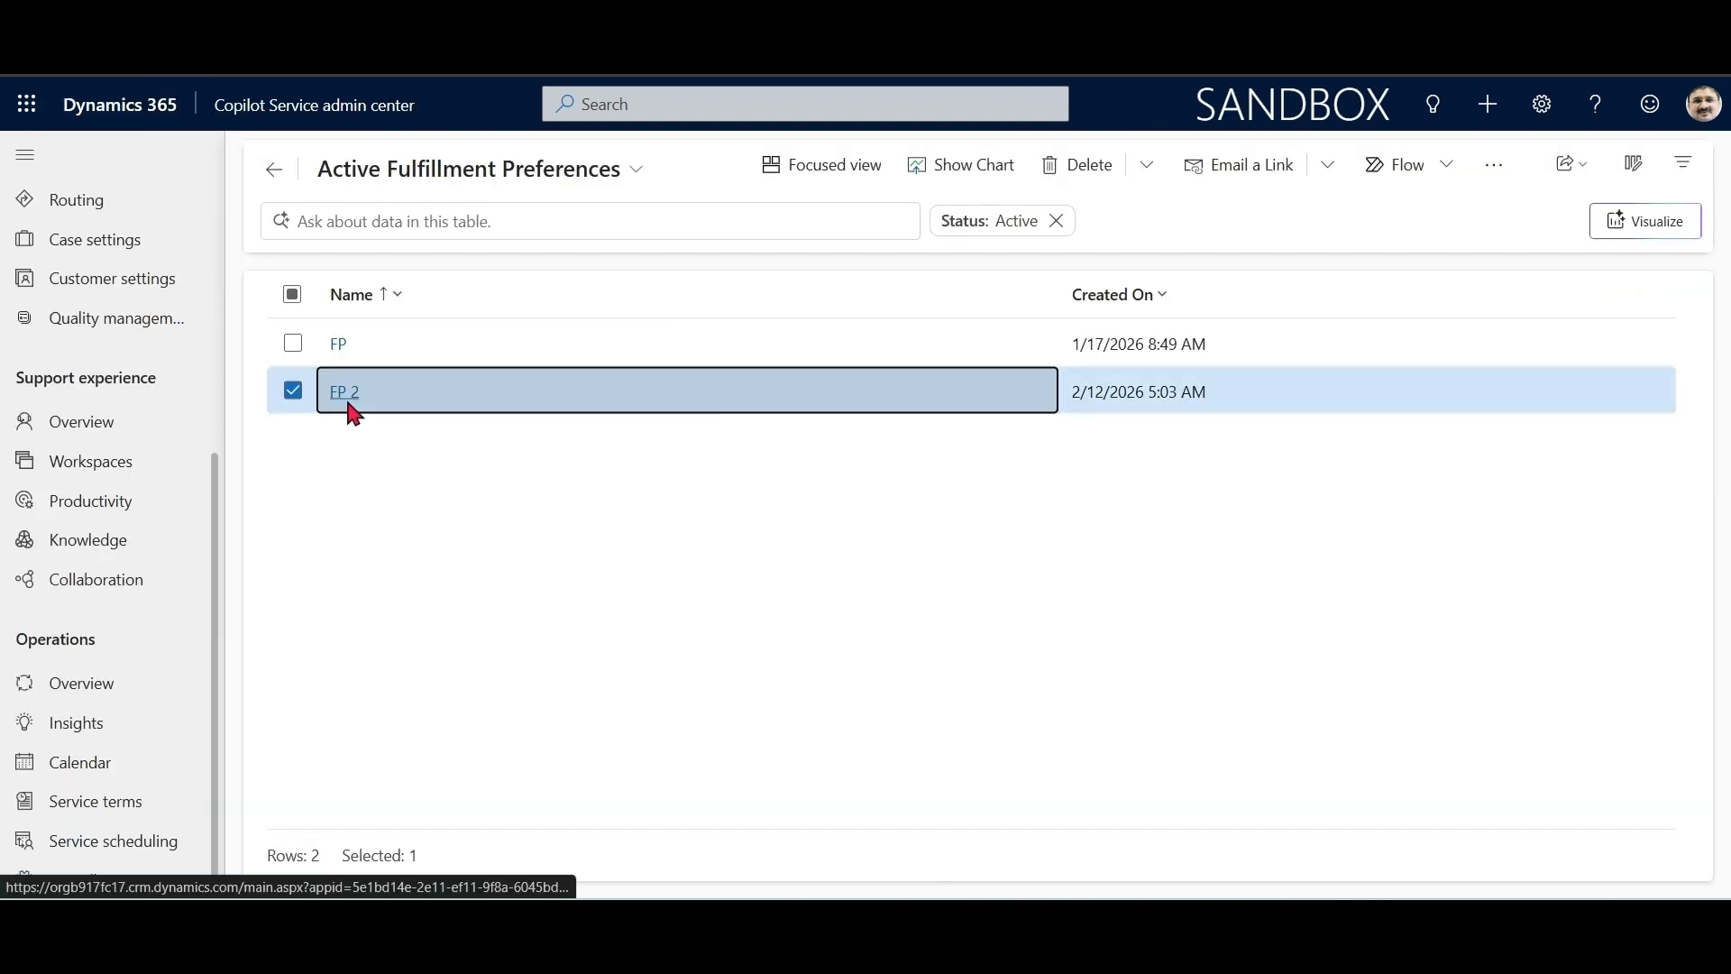
{"action": "left_click", "coordinate": [349, 397]}
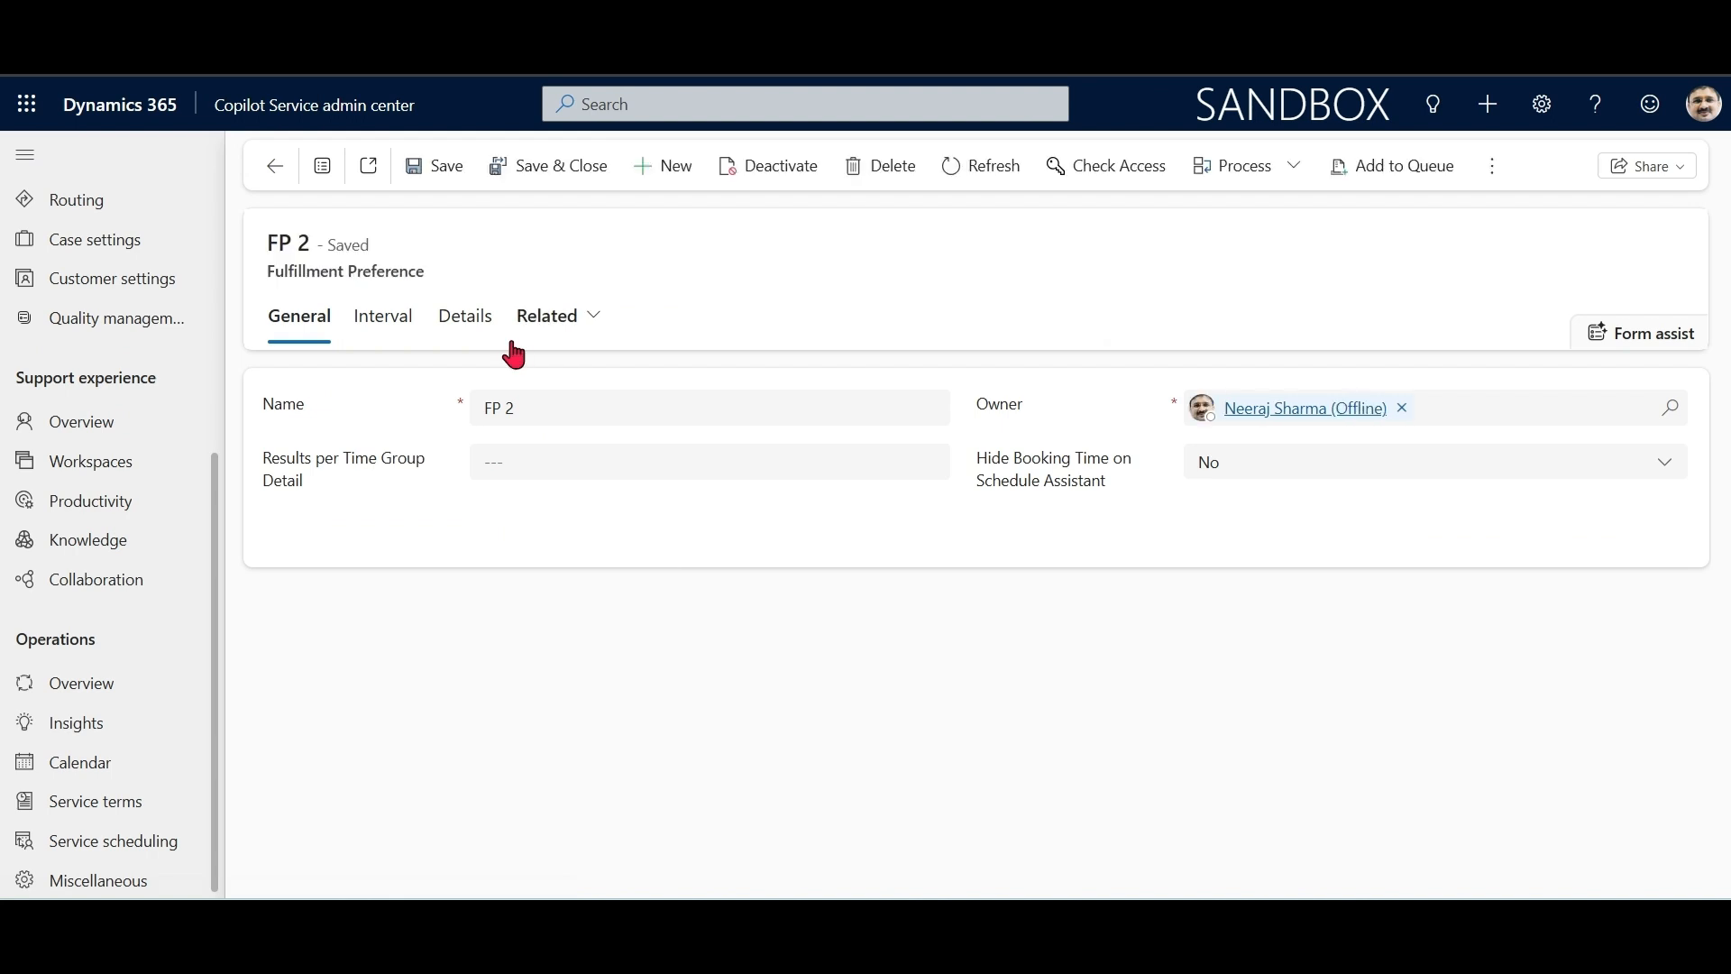
{"action": "left_click", "coordinate": [386, 319]}
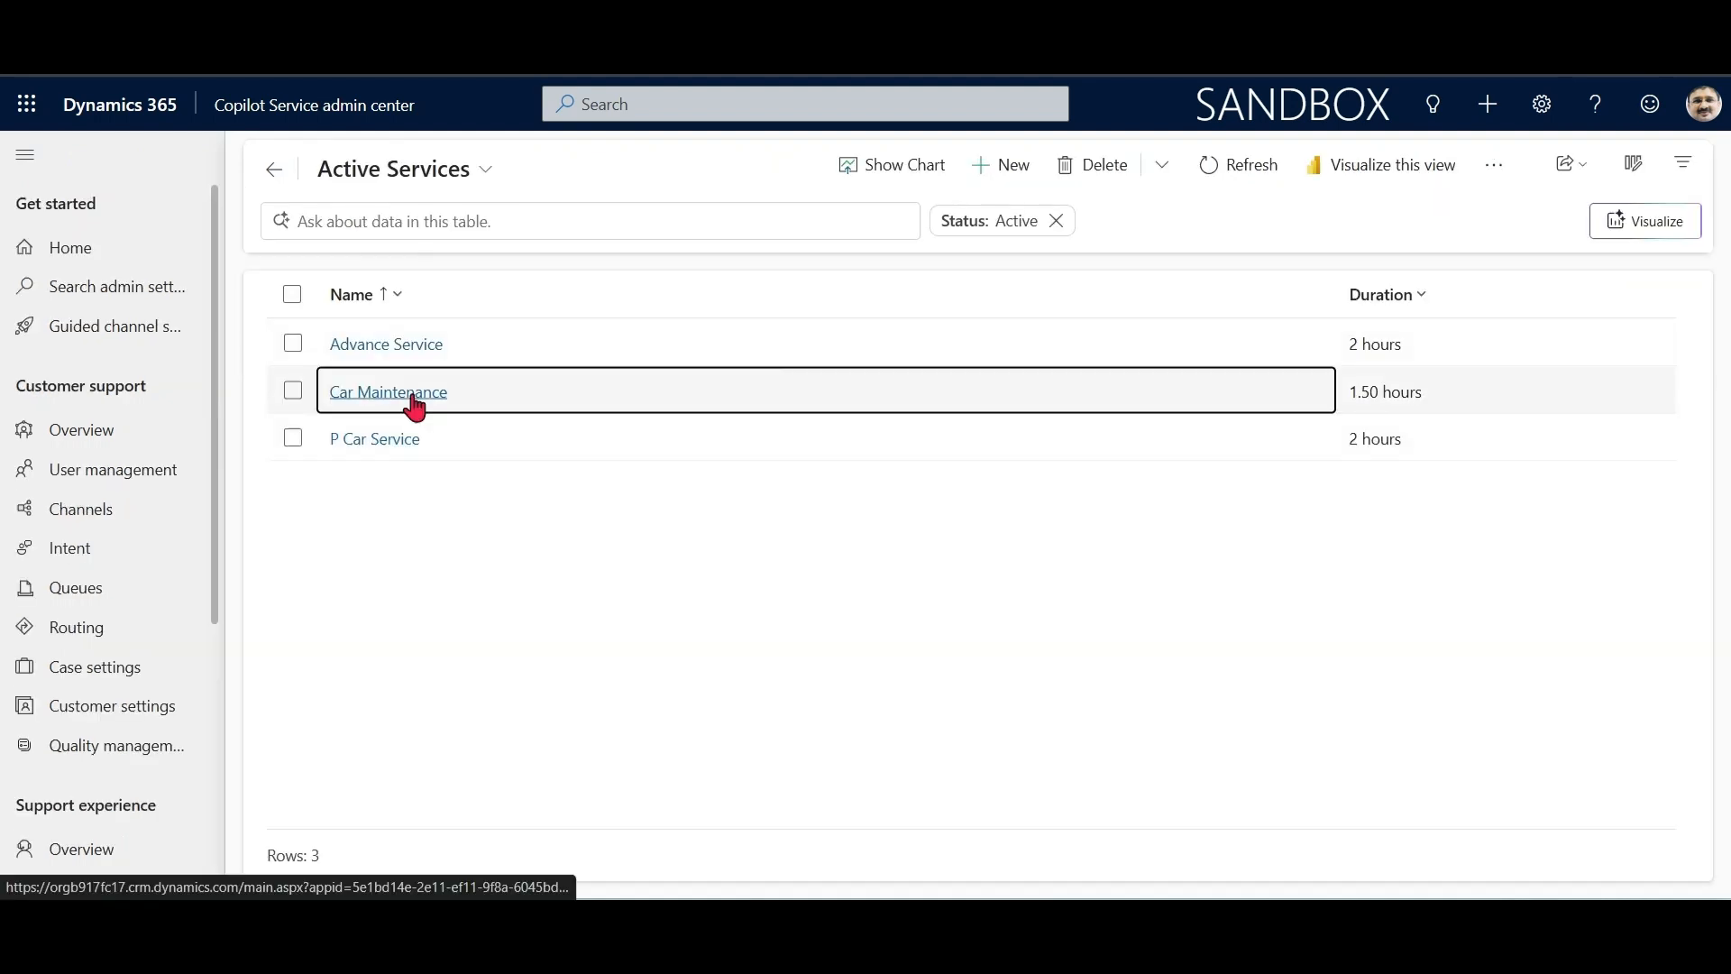
Step: Open the Car Maintenance service and review its resource requirements for Scenario 2 and Scenario 1
{"action": "left_click", "coordinate": [415, 395]}
{"action": "left_click", "coordinate": [523, 316]}
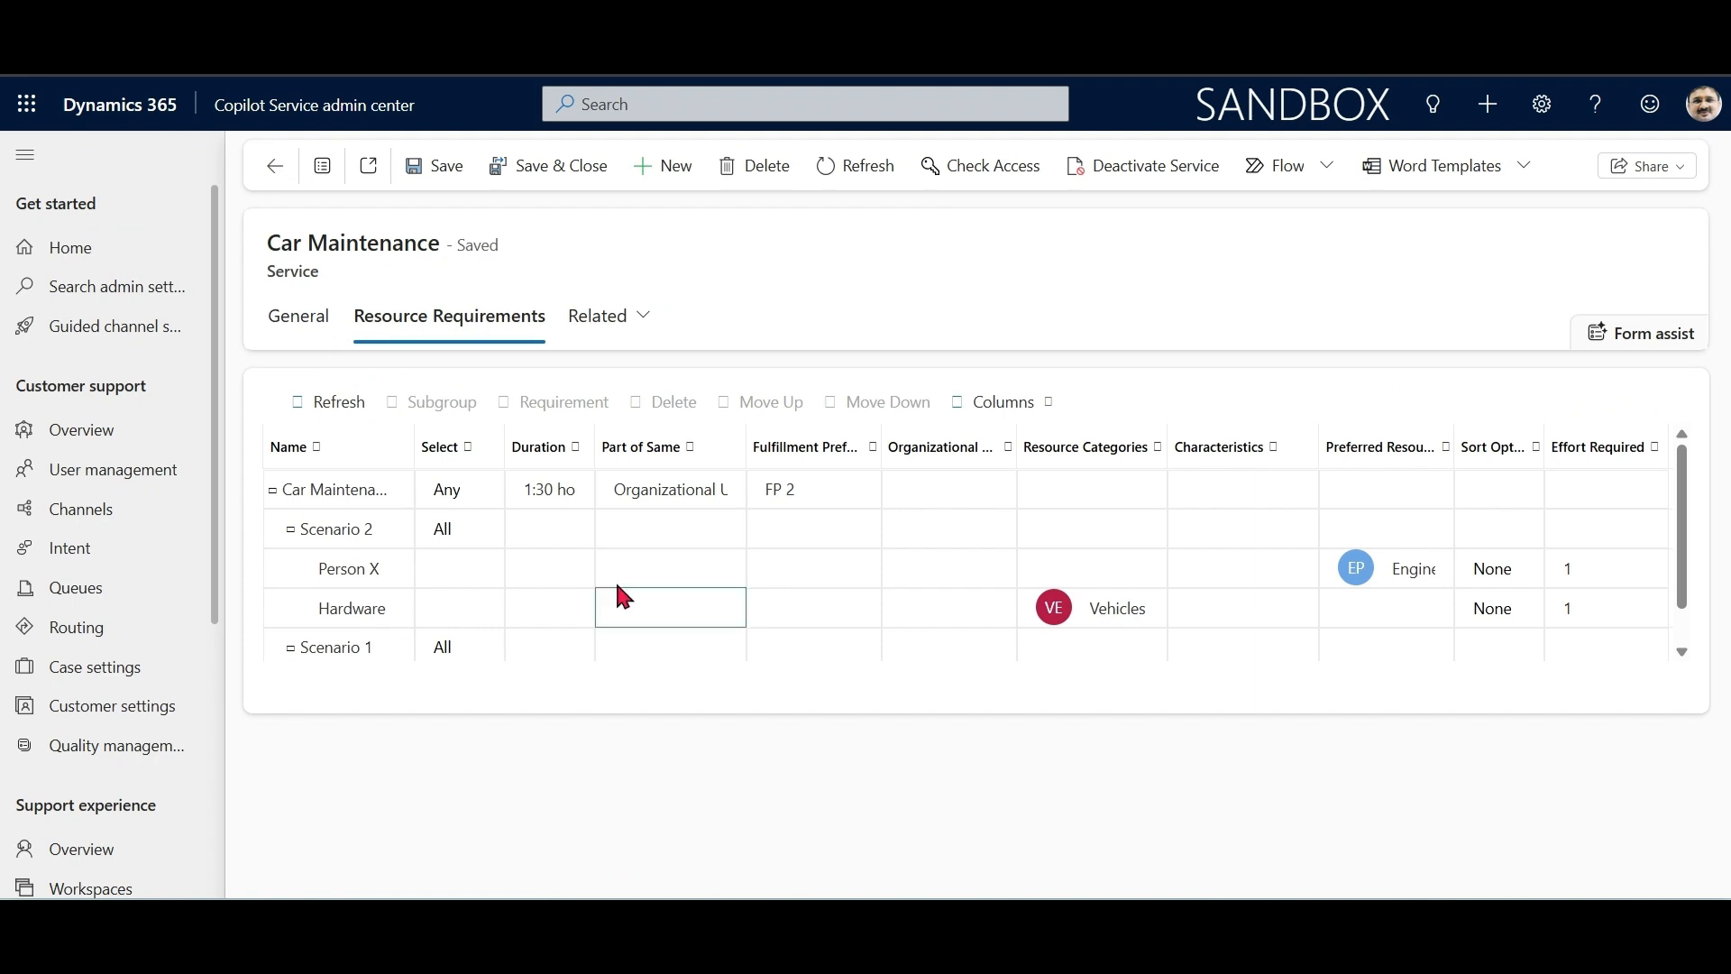
{"action": "scroll", "coordinate": [1661, 548], "scroll_direction": "down", "scroll_amount": 2}
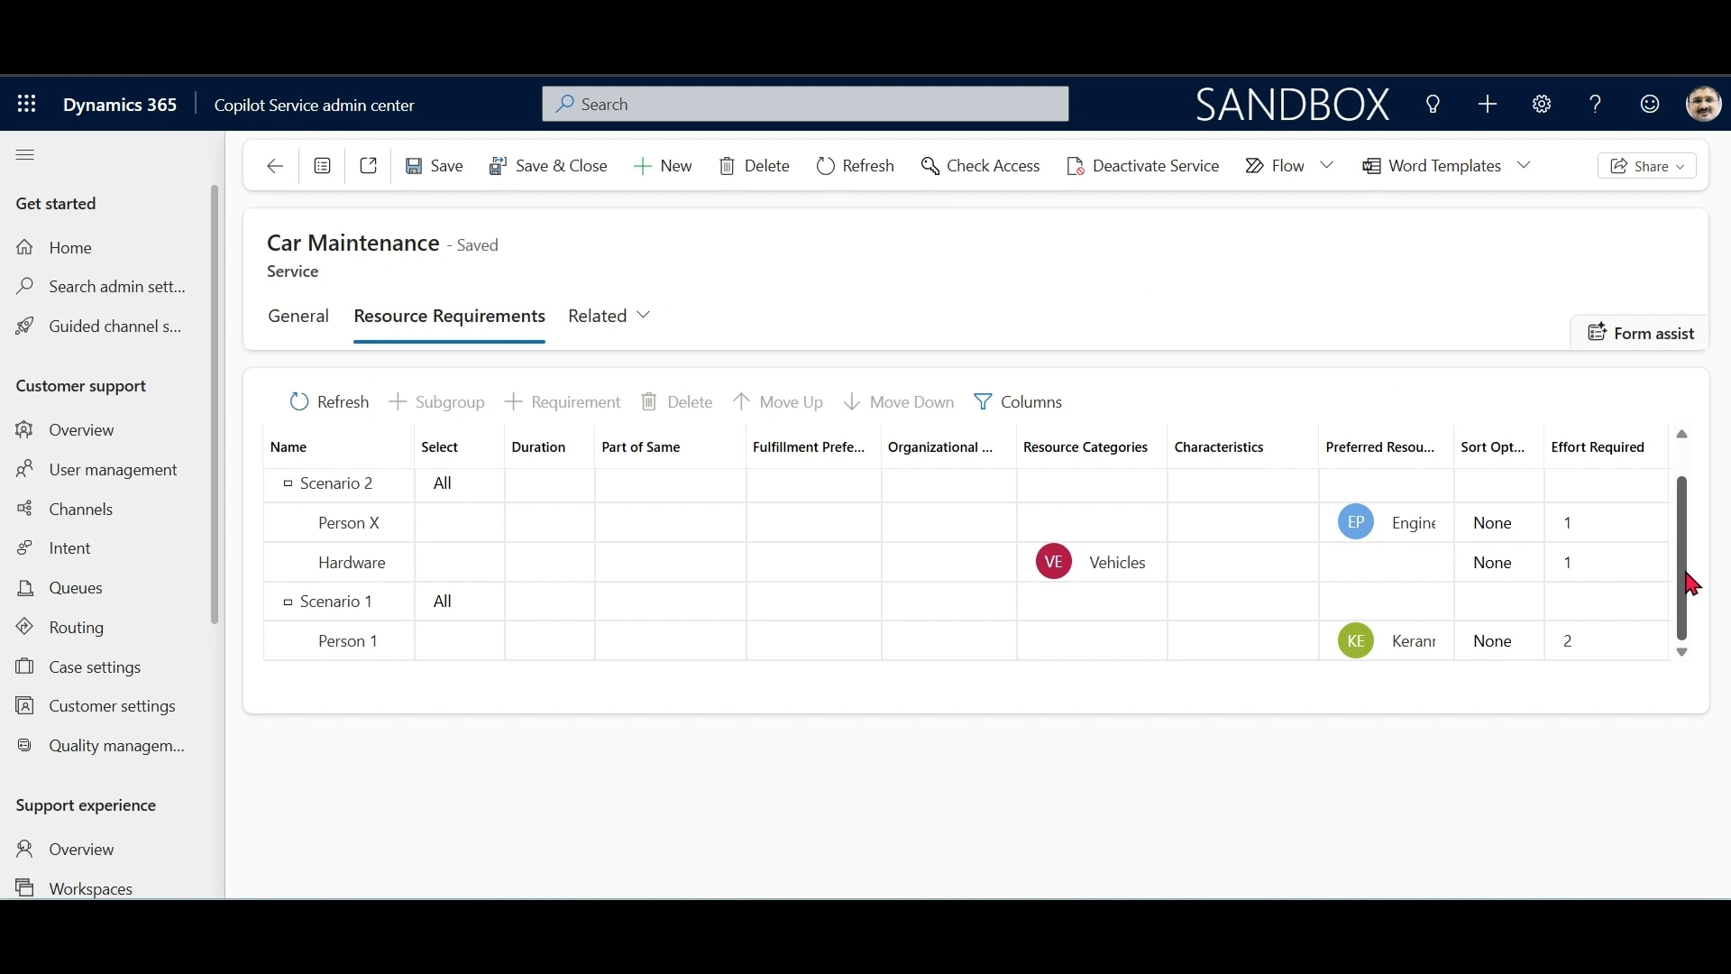
{"action": "mouse_move", "coordinate": [1689, 611]}
{"action": "left_mouse_down"}
{"action": "mouse_move", "coordinate": [1685, 535]}
{"action": "mouse_move", "coordinate": [1685, 622]}
{"action": "left_mouse_up"}
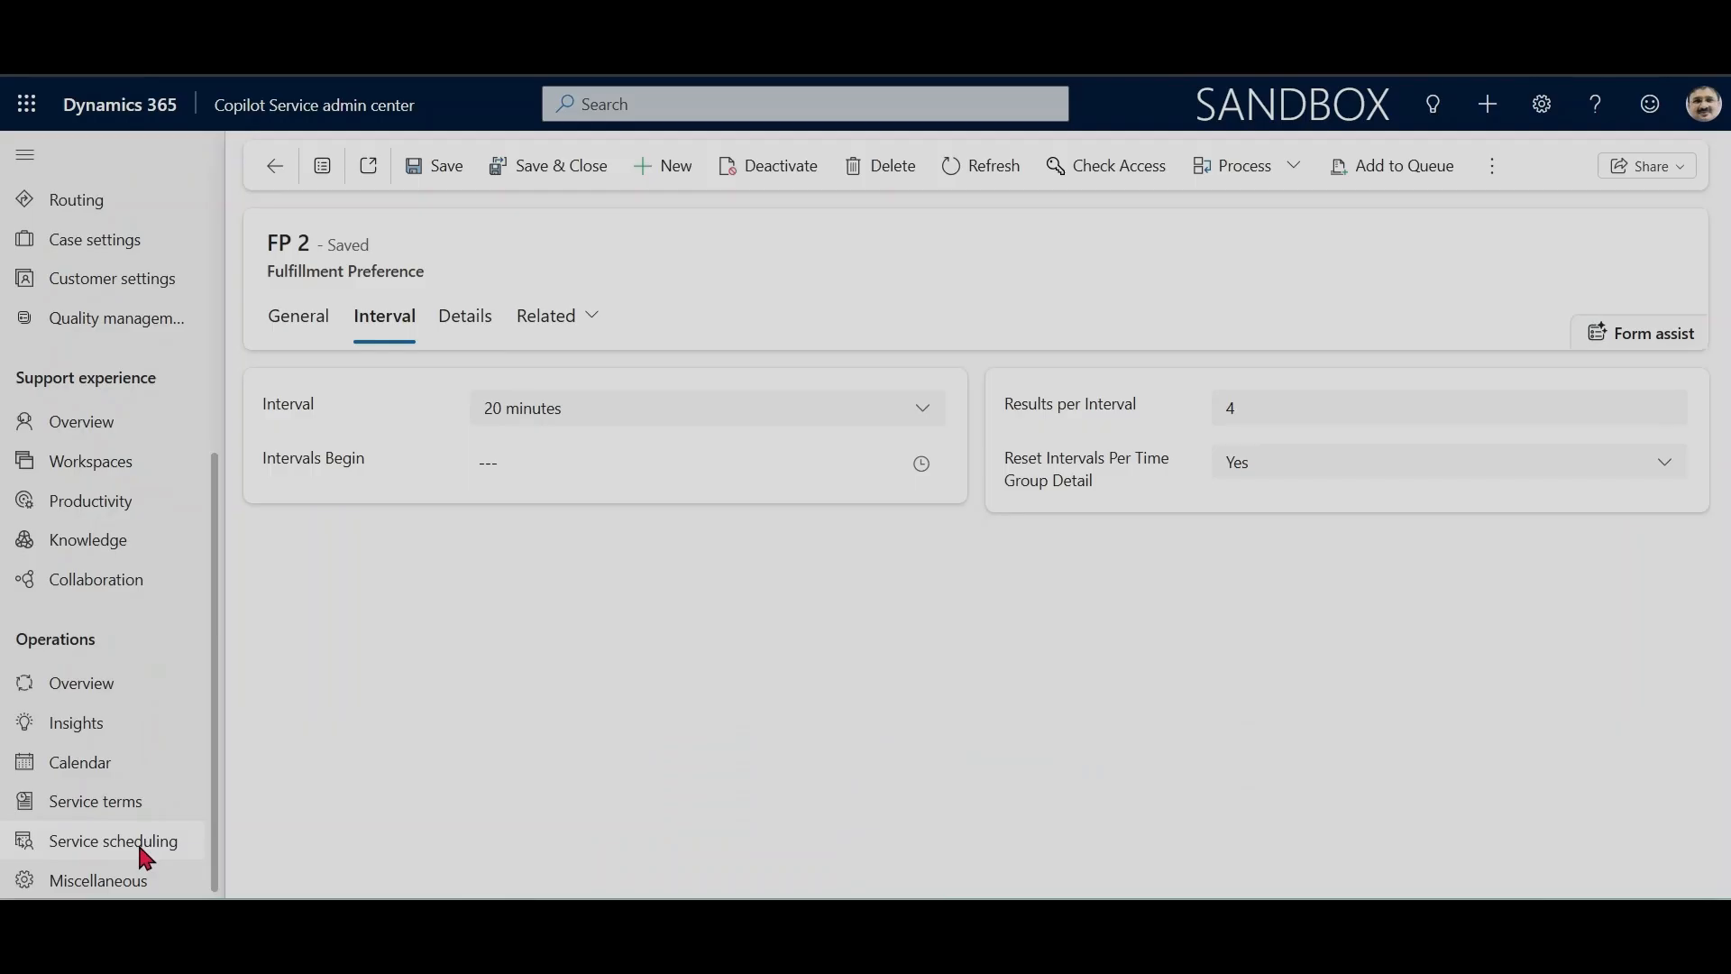
Step: Open the Engineers Pool bookable resource and check its scheduling settings, including the Derive Capacity From Group Members option
{"action": "left_click", "coordinate": [139, 846]}
{"action": "left_click", "coordinate": [1569, 628]}
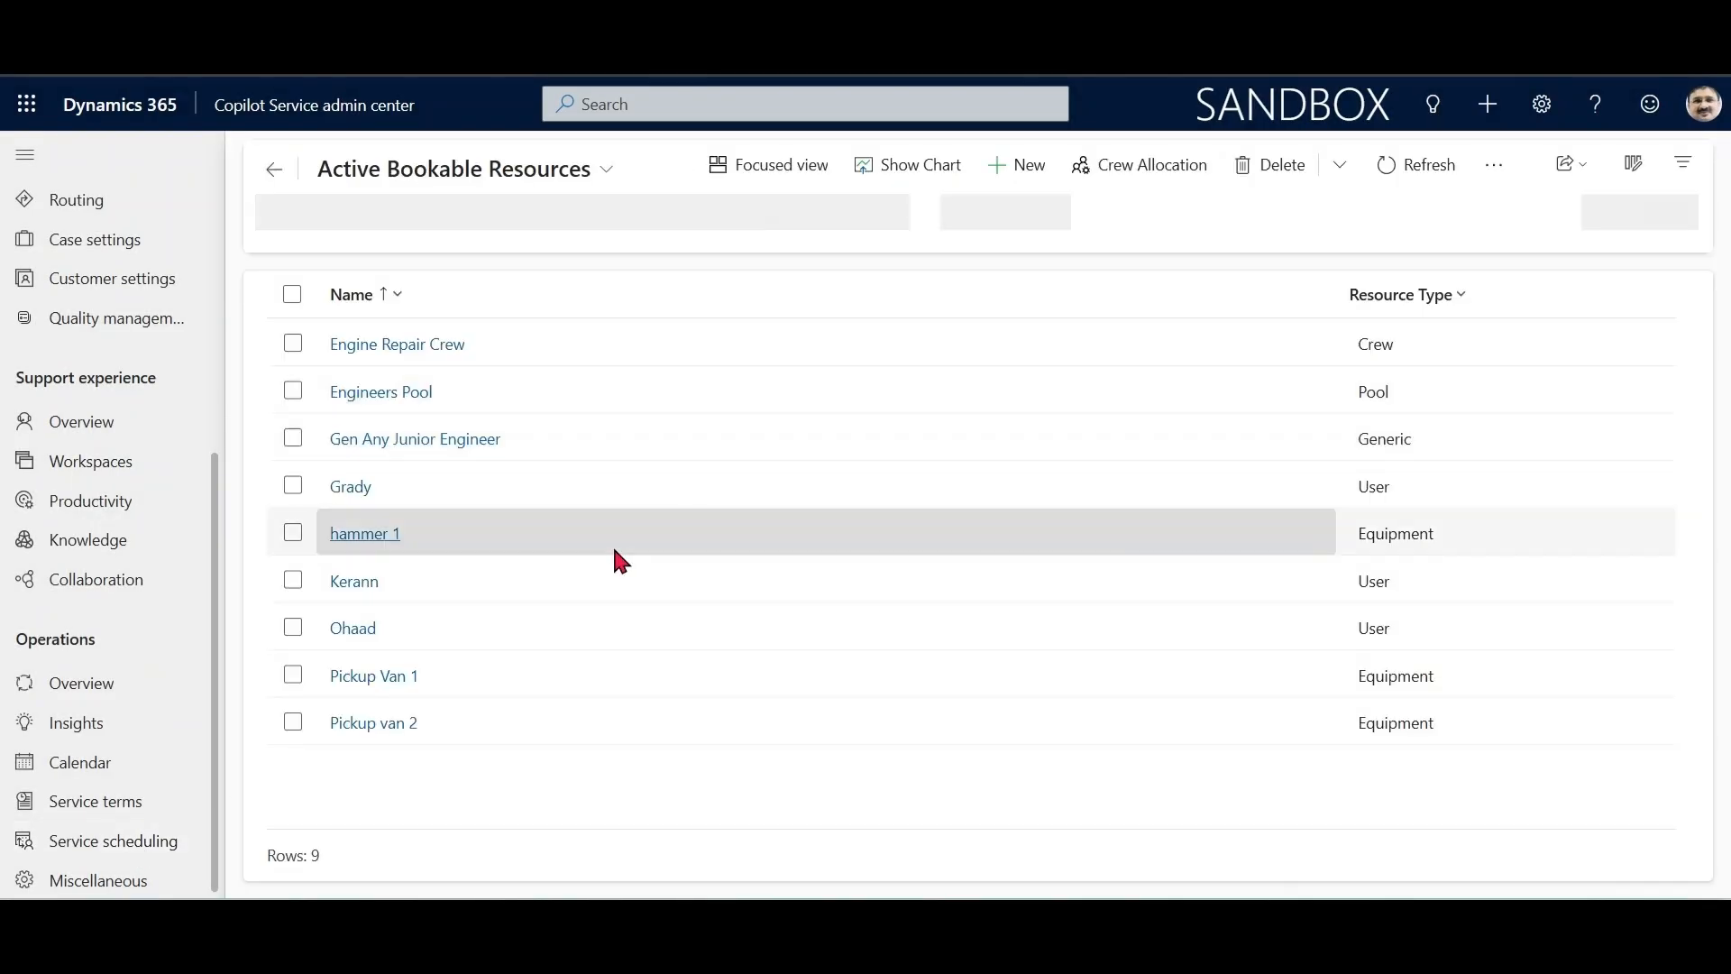
{"action": "left_click", "coordinate": [374, 391]}
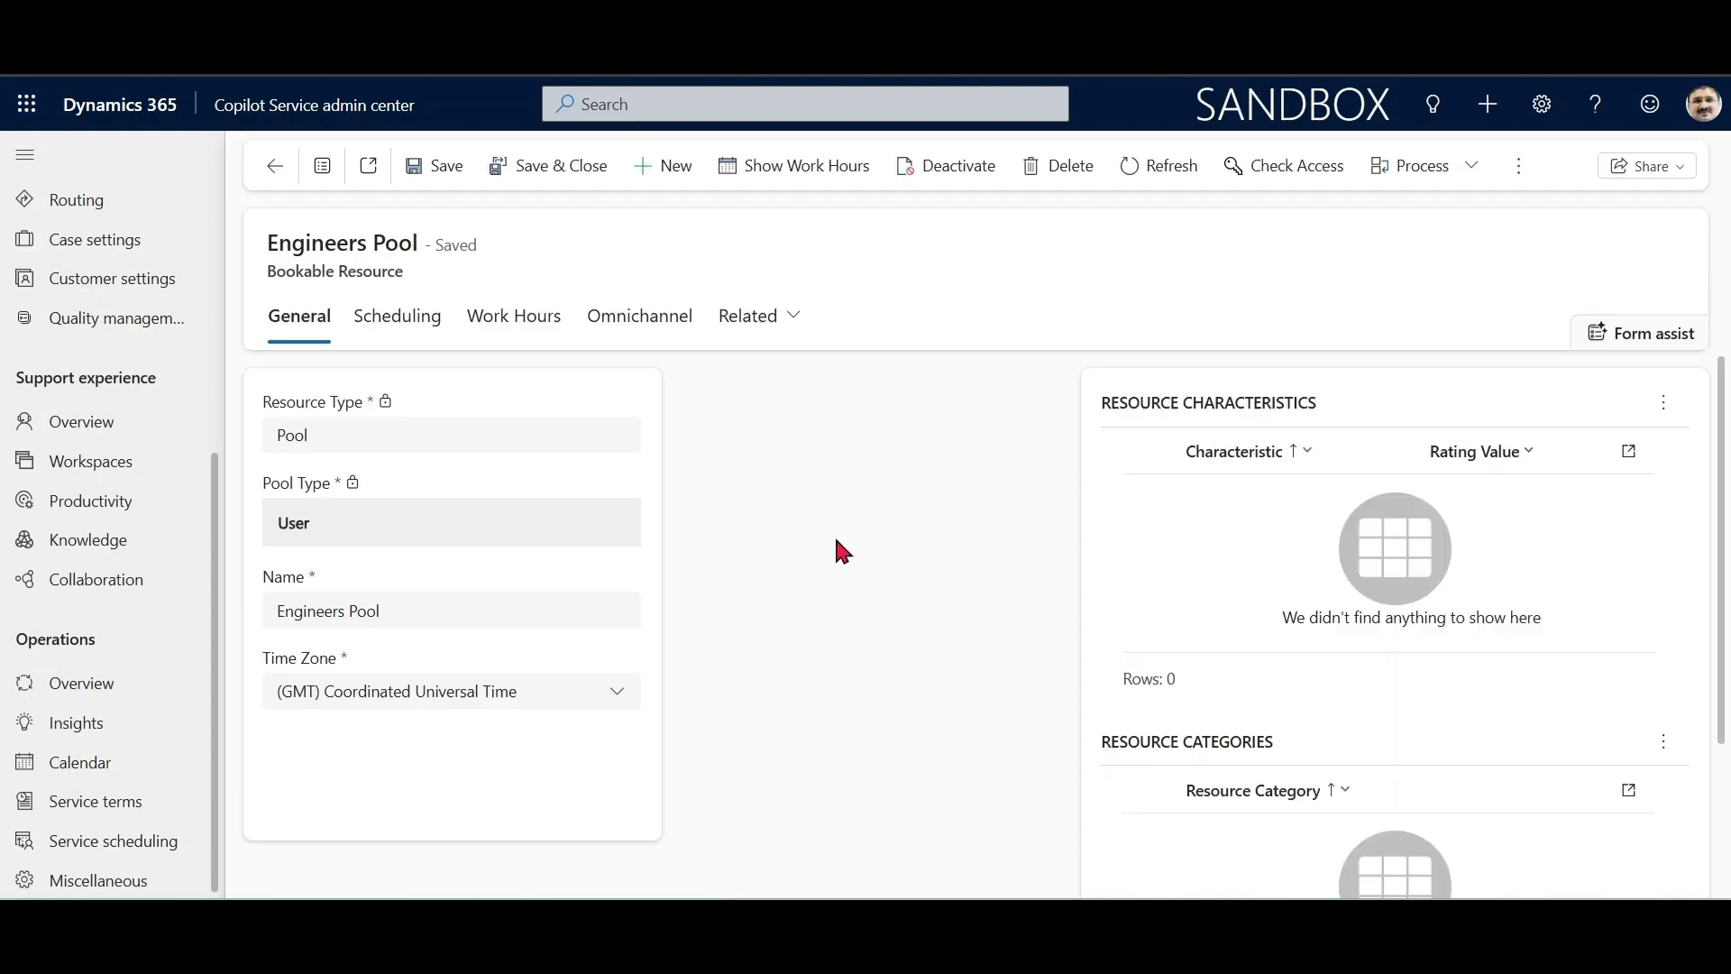
{"action": "left_click", "coordinate": [416, 321]}
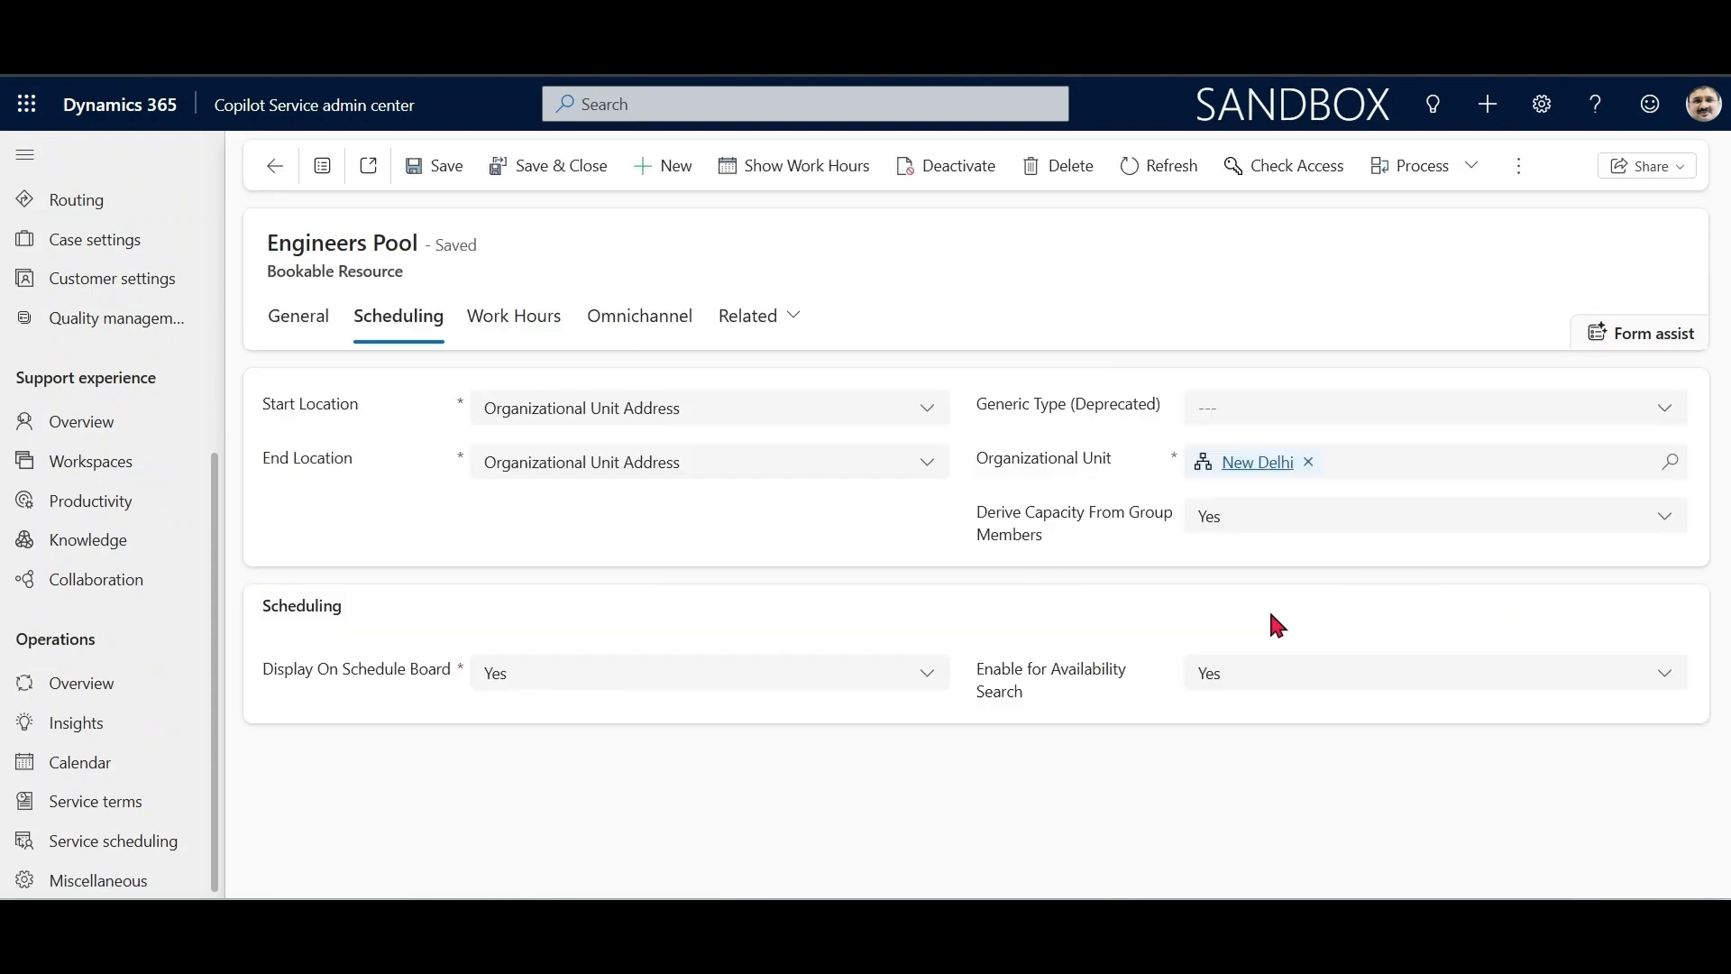
{"action": "left_click", "coordinate": [1666, 521]}
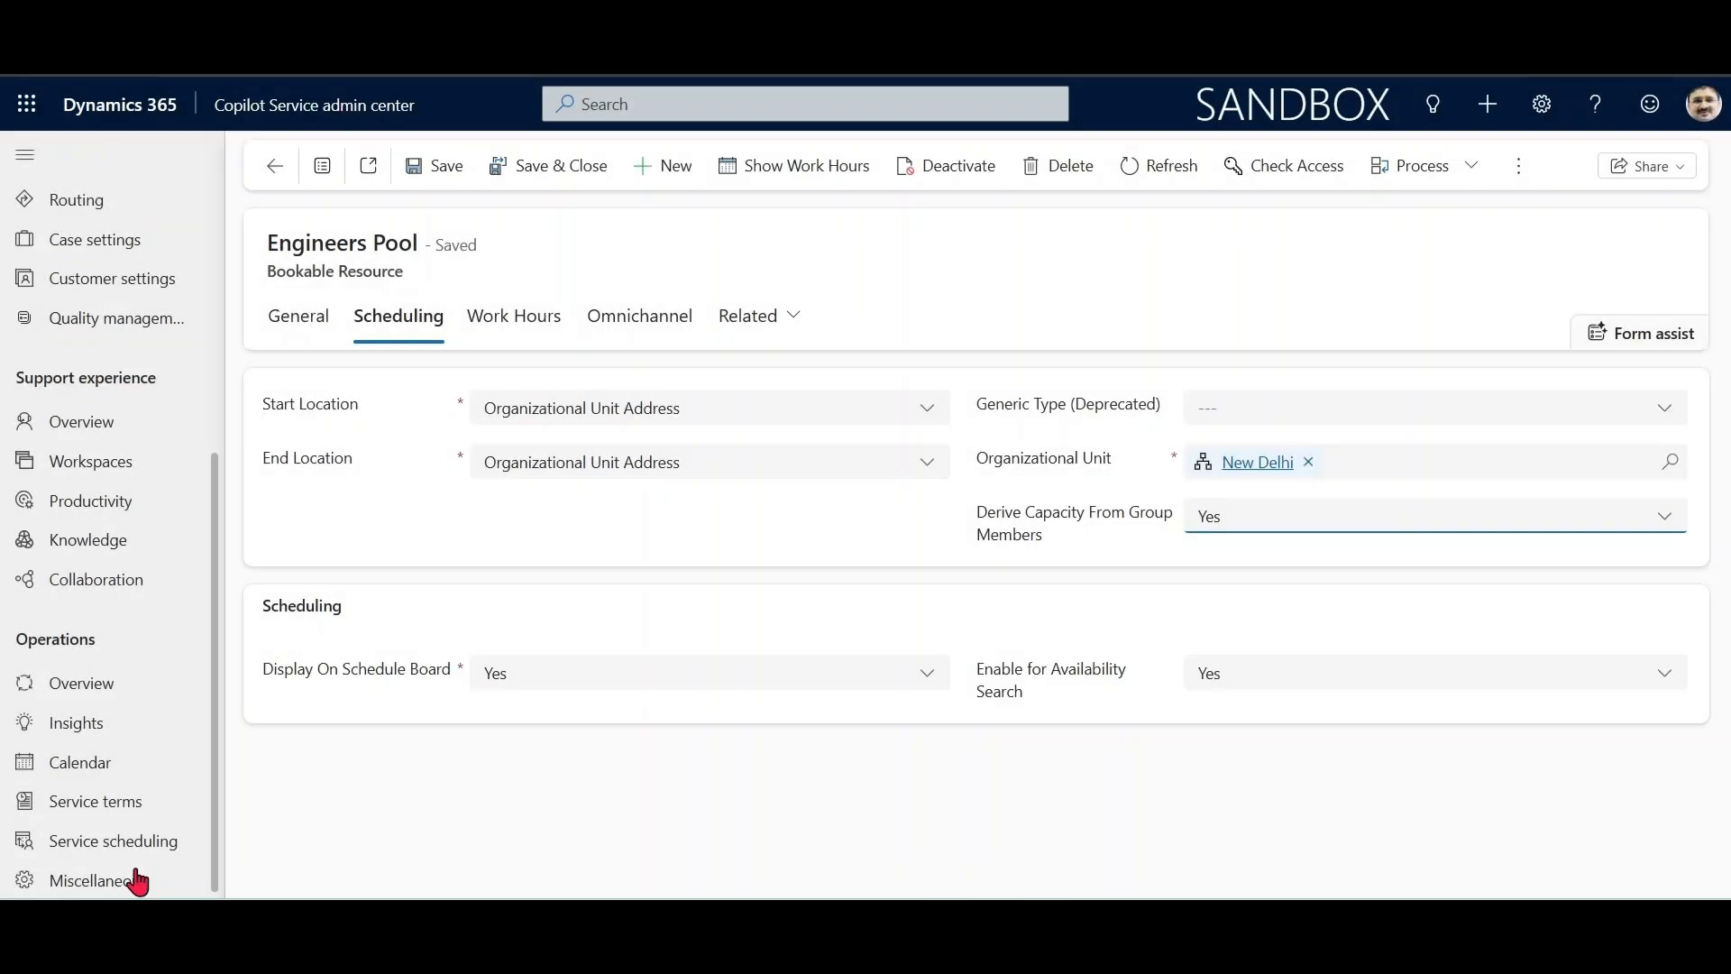
Step: Check the active services list, then return to the service scheduling settings and look through the remaining areas
{"action": "left_click", "coordinate": [110, 805]}
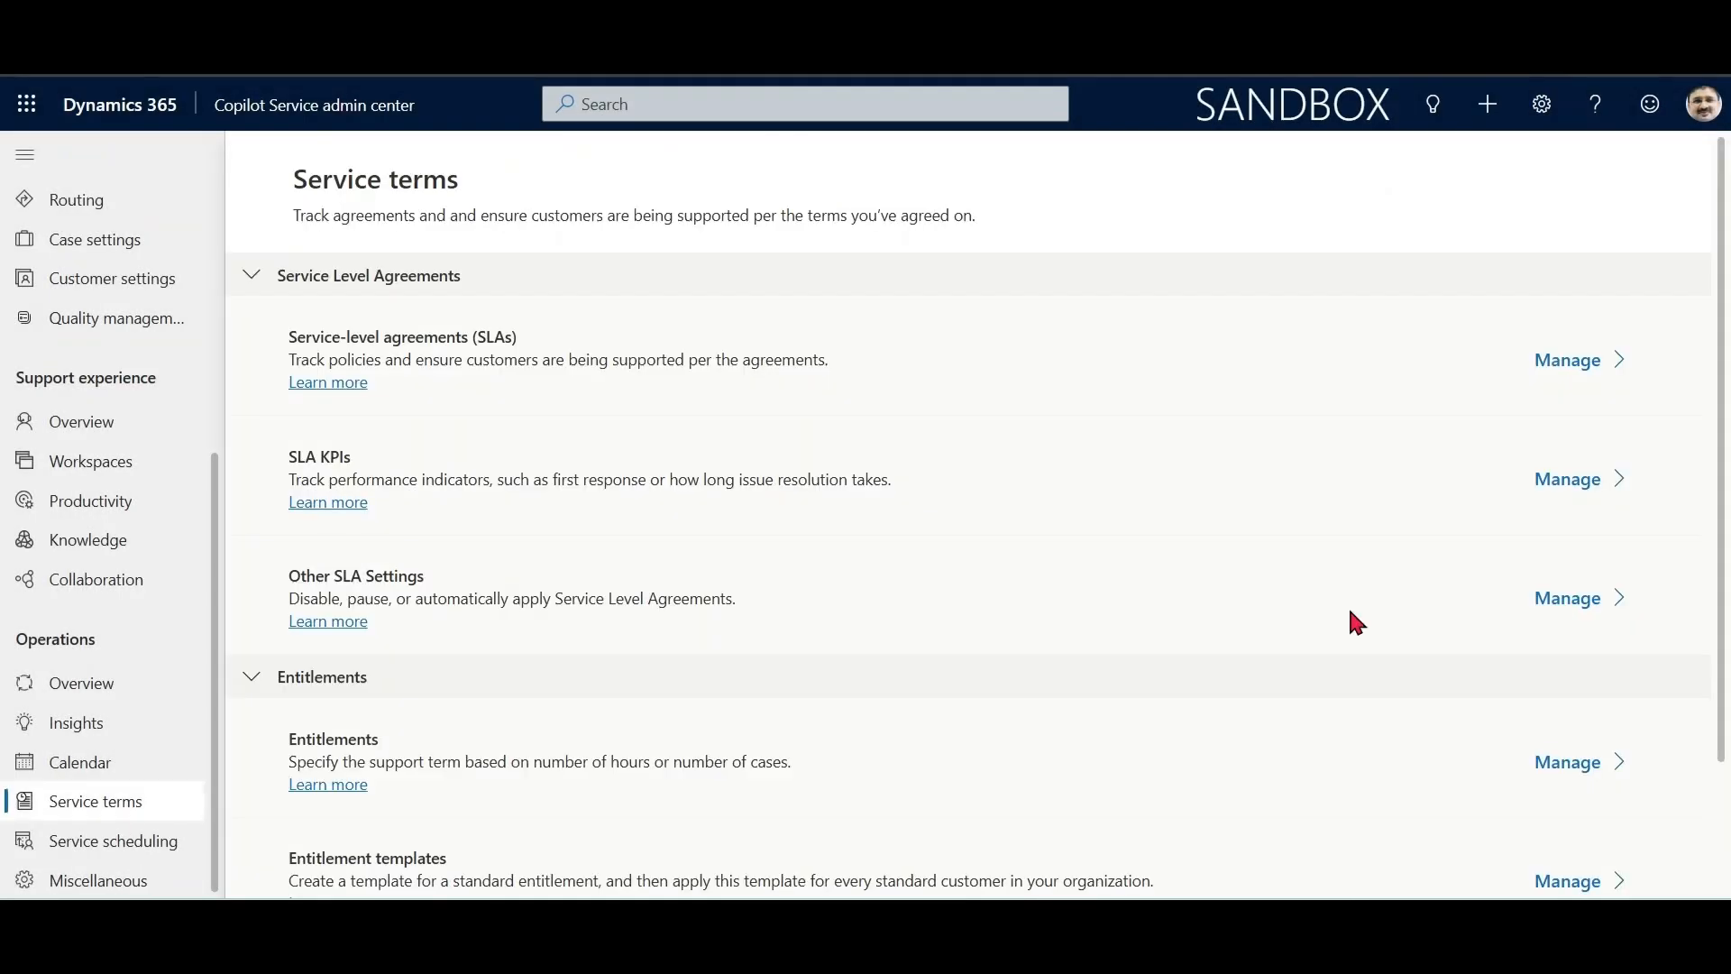
{"action": "left_click", "coordinate": [108, 840]}
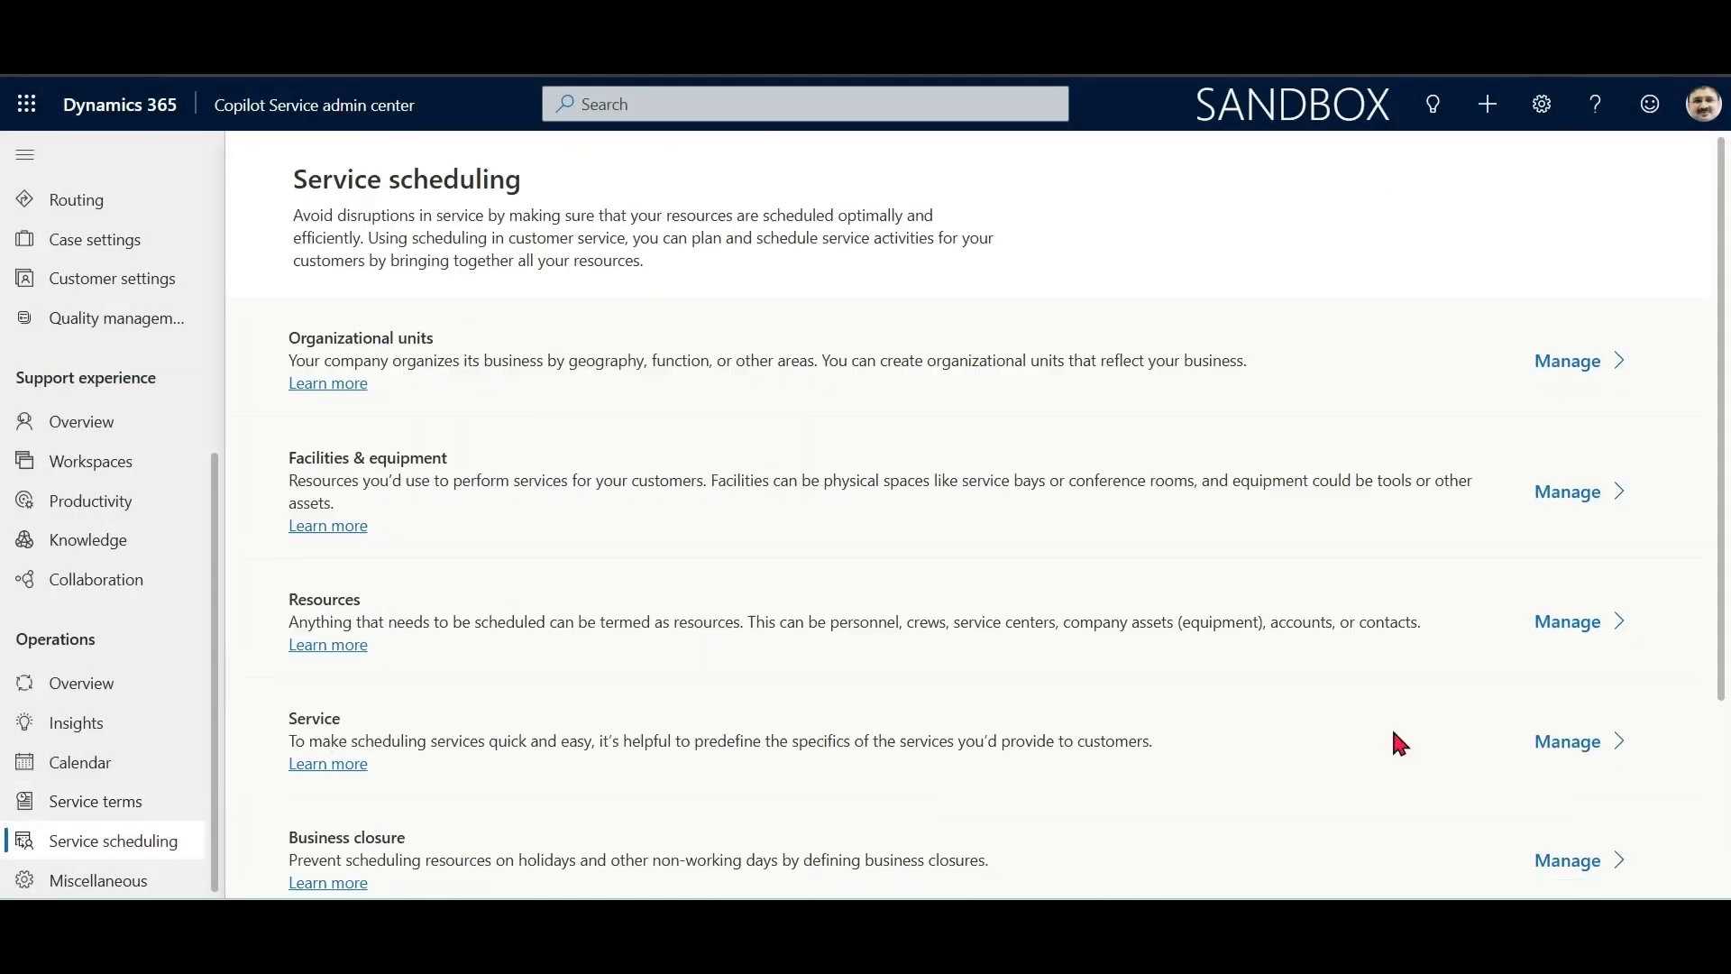
{"action": "left_click", "coordinate": [1582, 743]}
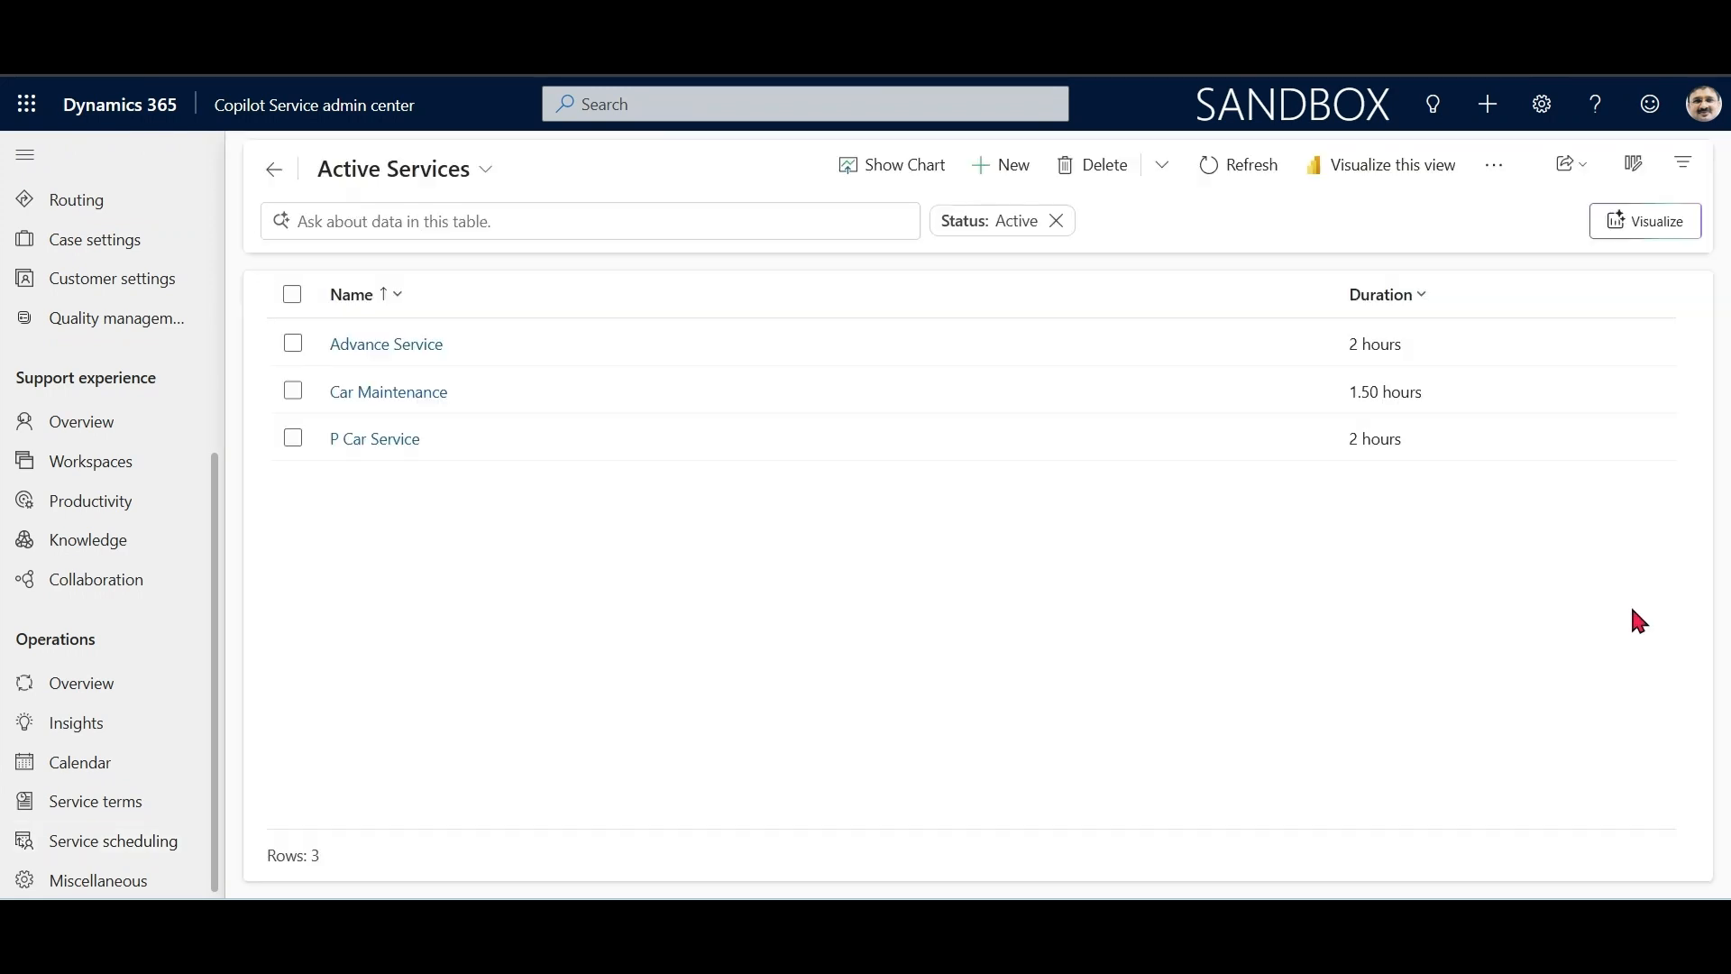
{"action": "left_click", "coordinate": [77, 847]}
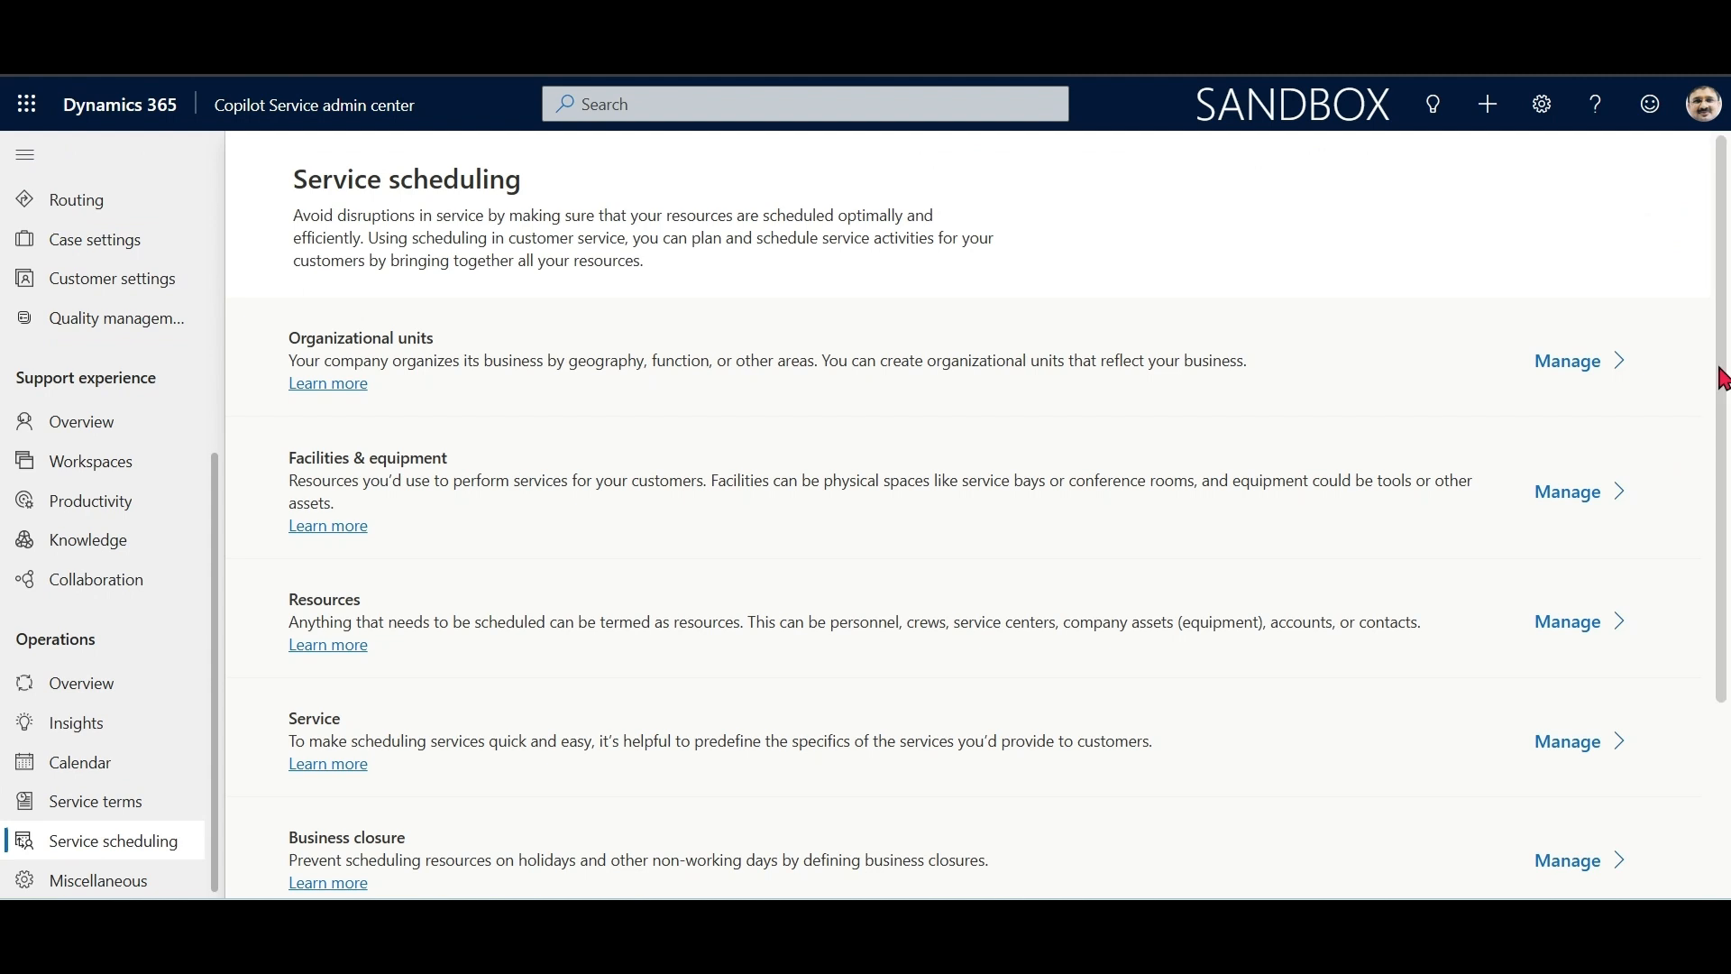
{"action": "left_click_drag", "start_coordinate": [1723, 378], "coordinate": [1728, 573]}
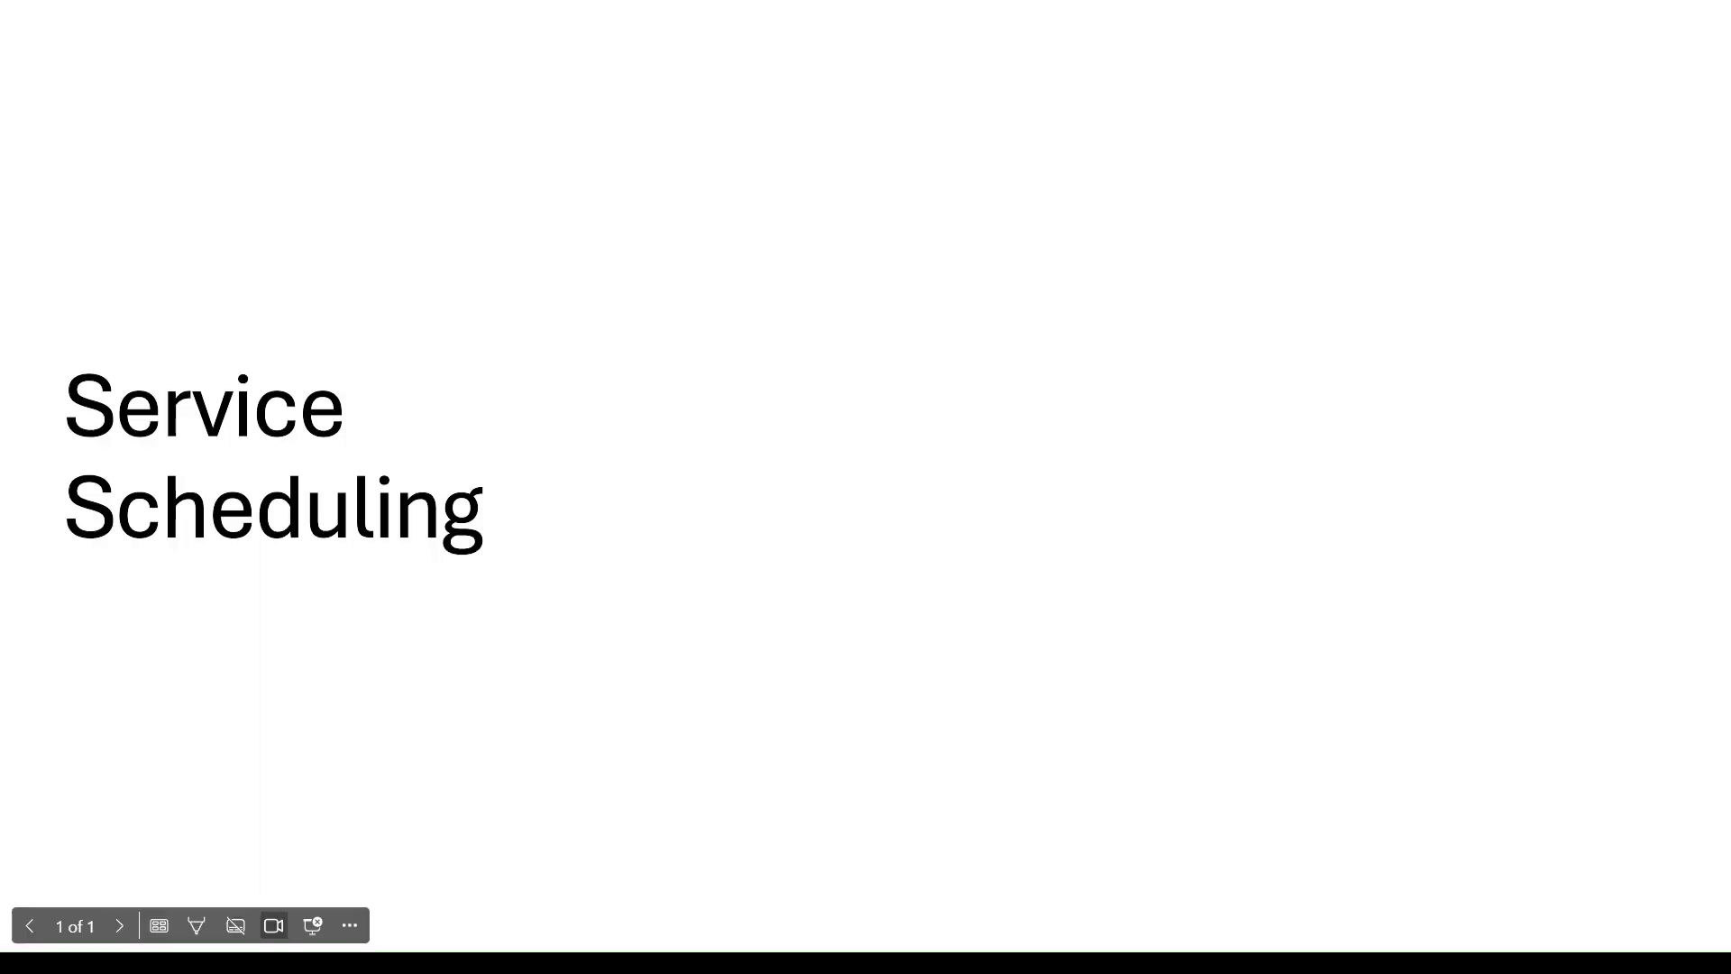
{"action": "key", "text": "Right"}
{"action": "key", "text": "Right"}
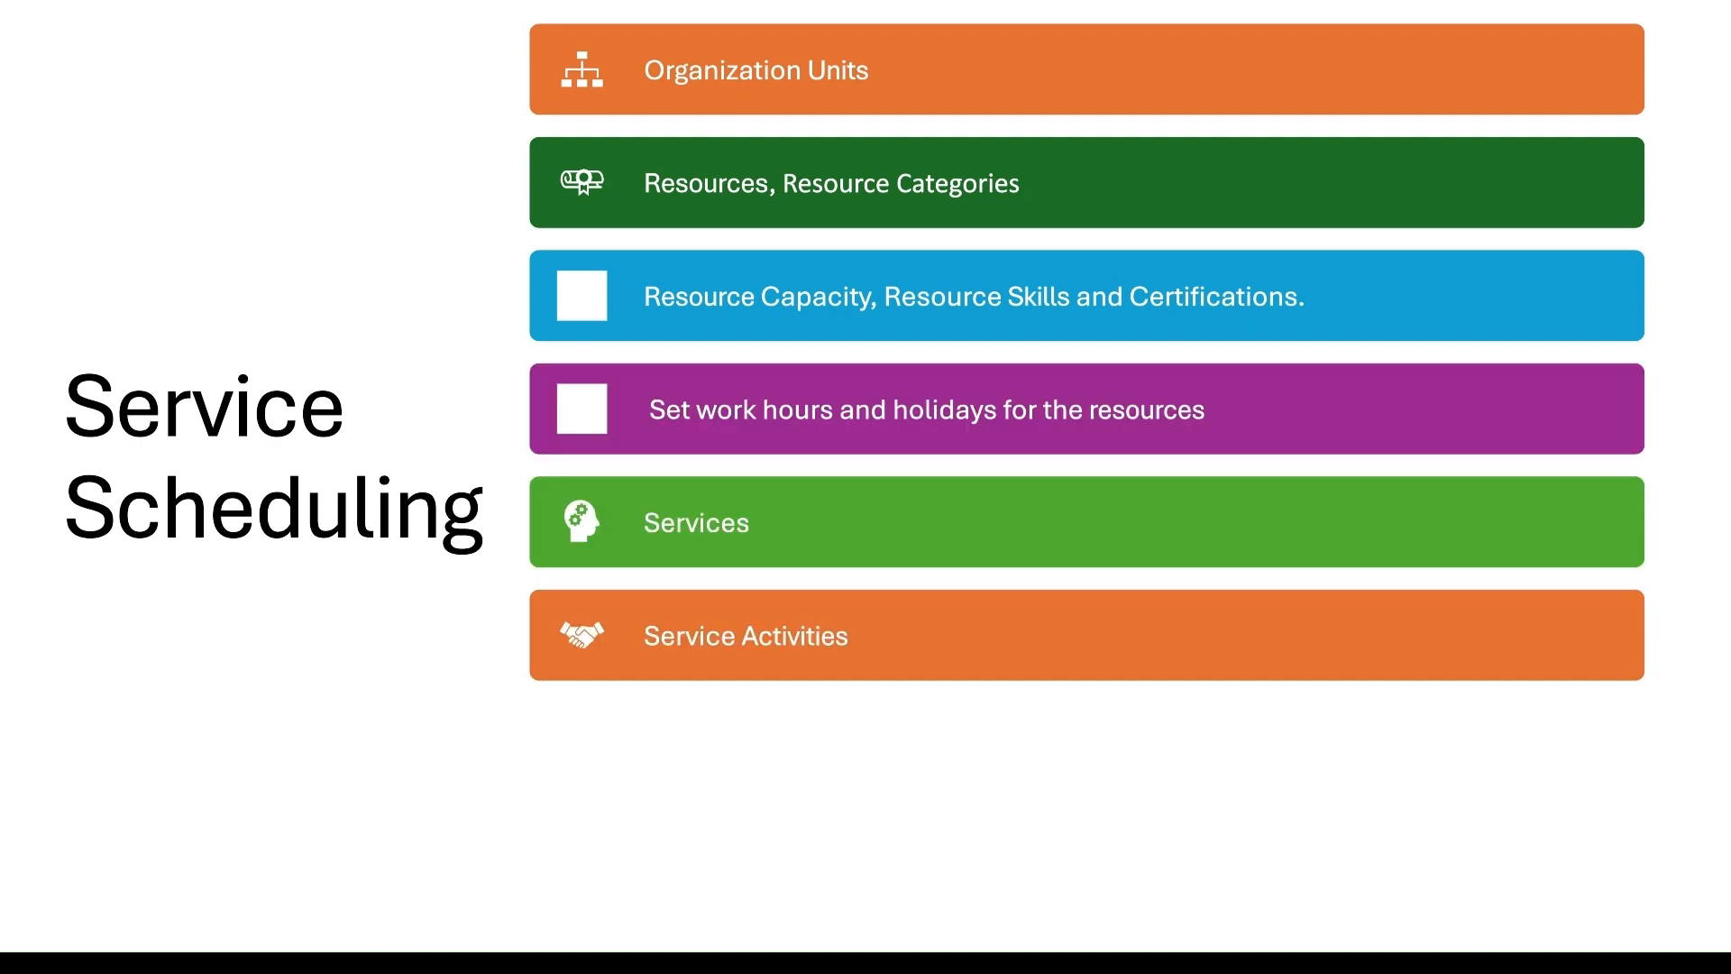
{"action": "key", "text": "Right"}
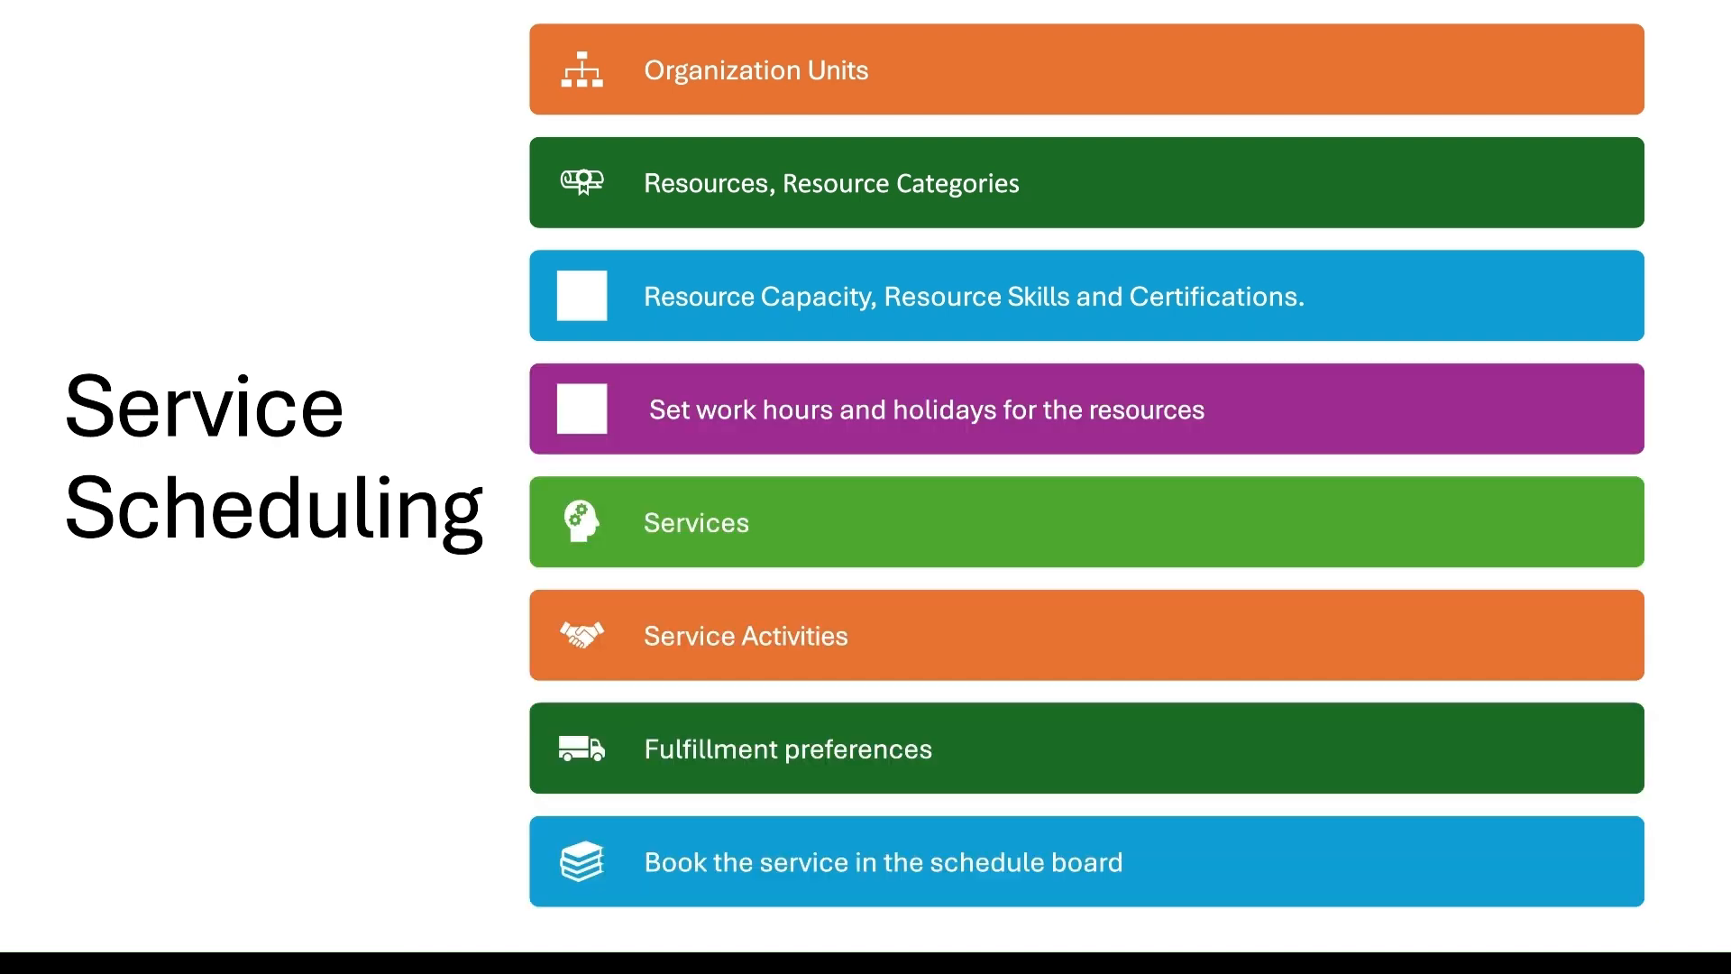